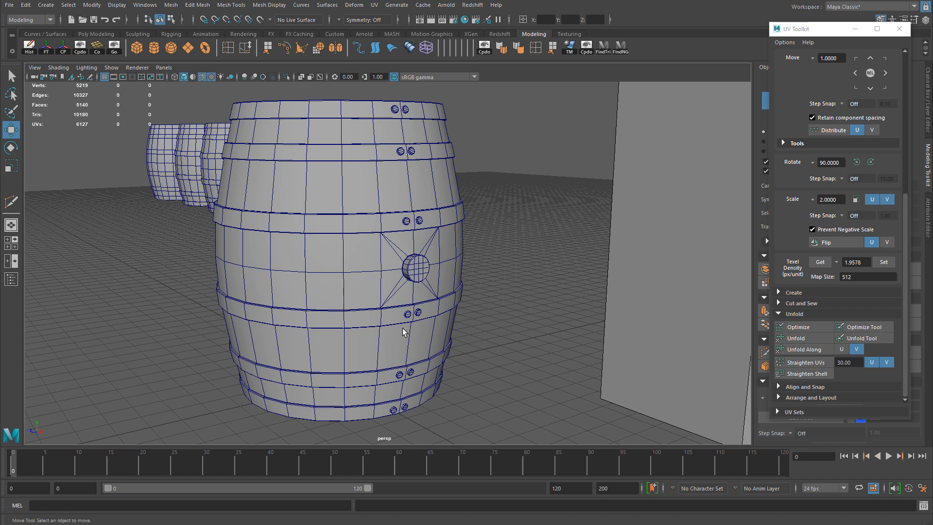
Step: Examine the rivets on the barrel's upper bands by selecting rivet faces, then return to object mode and clear the selection
scroll(406, 327, up, 5)
click(413, 129)
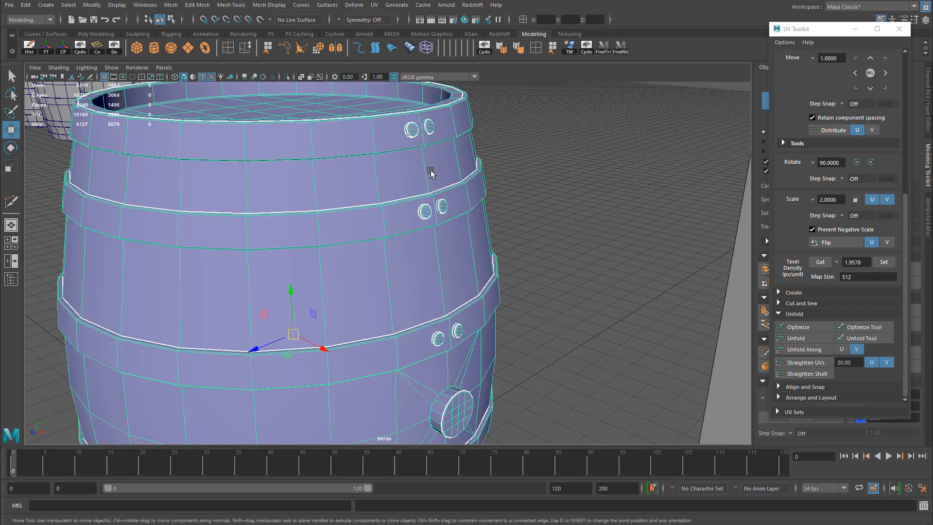
scroll(427, 145, up, 3)
right_drag(426, 129, 425, 155)
click(424, 132)
alt+middle_drag(459, 153, 448, 212)
alt+right_drag(448, 212, 576, 223)
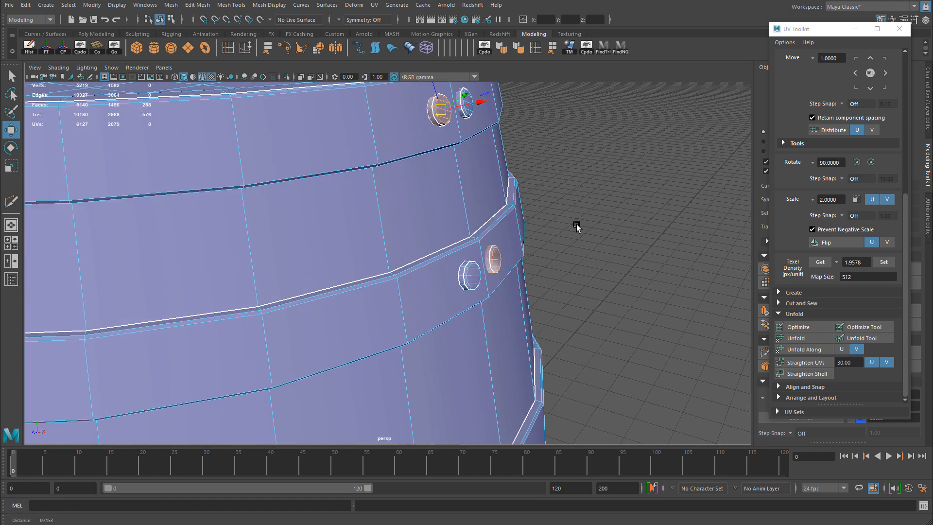
alt+drag(576, 224, 621, 218)
alt+middle_drag(470, 105, 456, 155)
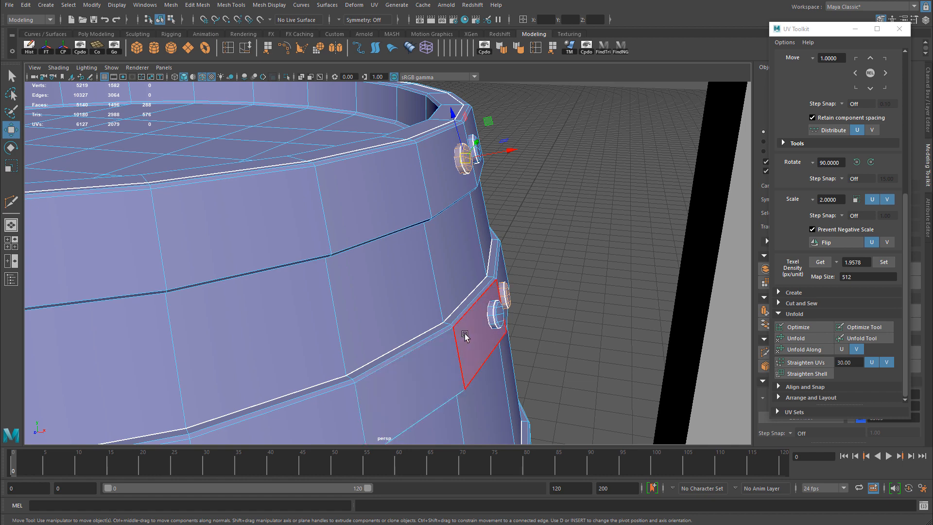
alt+drag(585, 322, 372, 221)
right_click(372, 221)
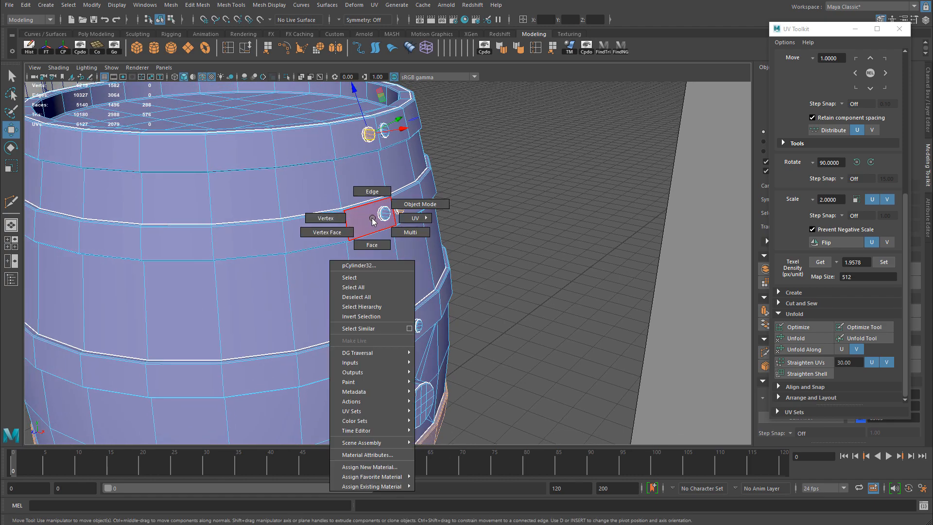
right_drag(372, 221, 420, 204)
click(537, 217)
alt+drag(537, 217, 479, 214)
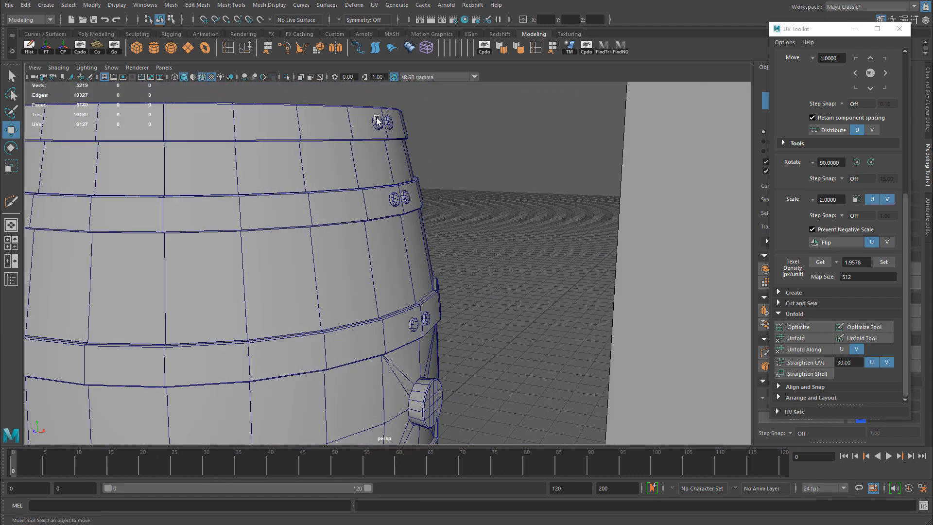
Step: Select all faces of one rivet on the barrel's top band for inspection, then return to object mode
alt+middle_drag(378, 119, 378, 206)
alt+right_drag(277, 231, 539, 304)
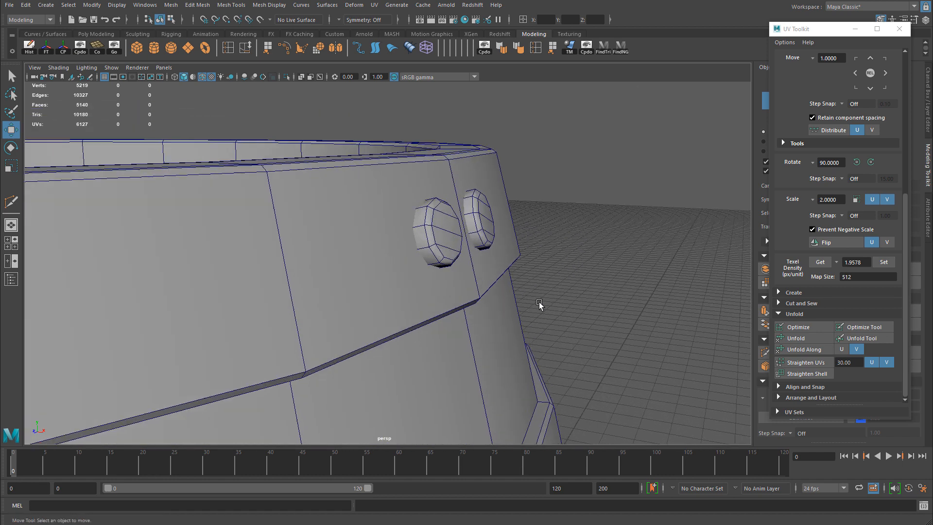
alt+middle_drag(539, 305, 515, 323)
scroll(515, 323, up, 2)
right_drag(423, 273, 423, 306)
double_click(414, 269)
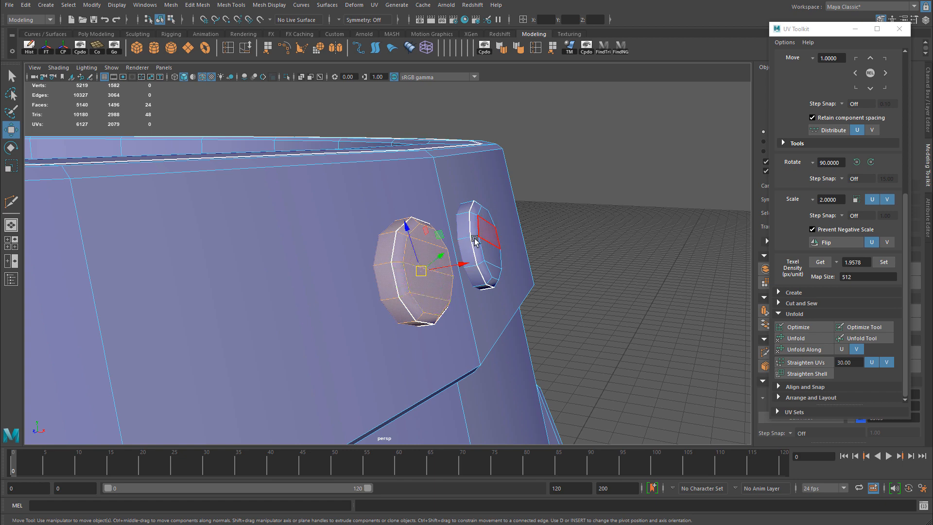
alt+right_drag(577, 325, 350, 340)
alt+middle_drag(494, 346, 491, 238)
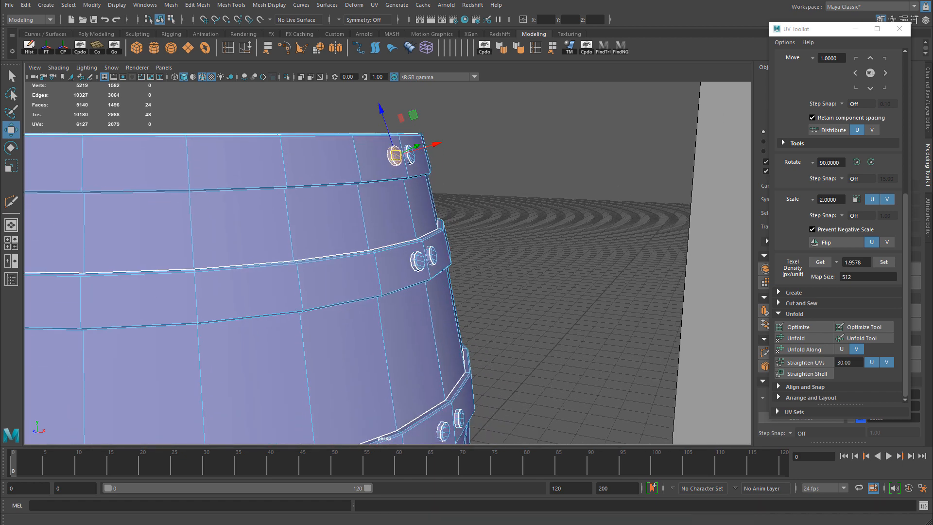
alt+right_drag(492, 238, 394, 208)
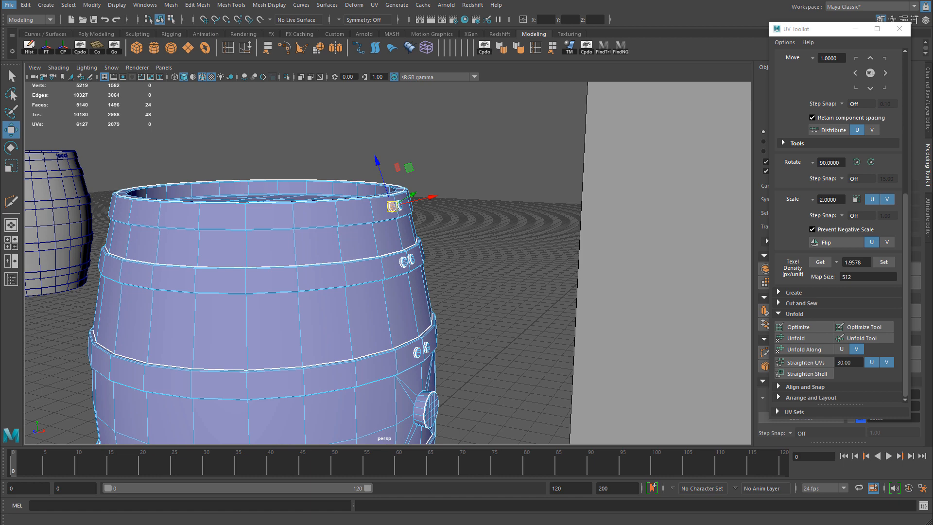
alt+right_drag(515, 210, 421, 224)
right_drag(332, 222, 383, 198)
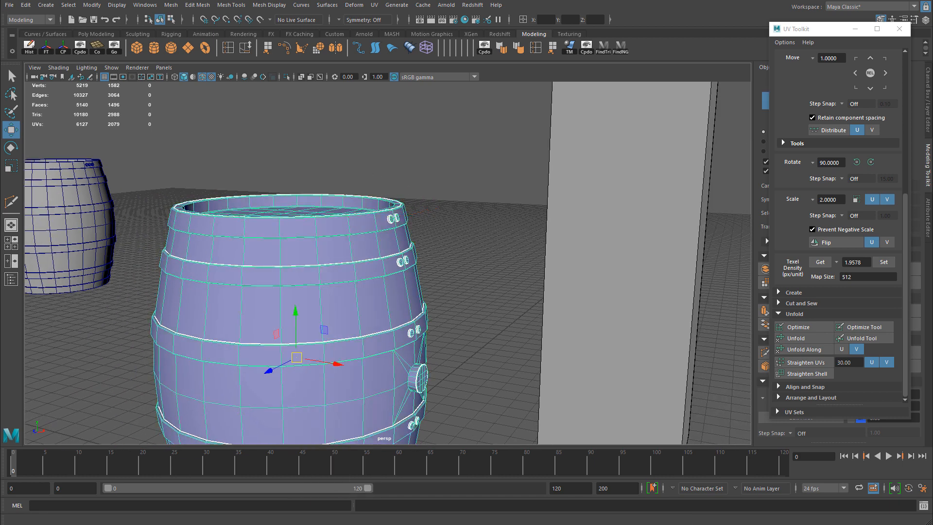
Step: Examine the barrel's UV shell layout in the UV Editor, including the small rivet shells, then close it and deselect the barrel
drag(932, 57, 529, 64)
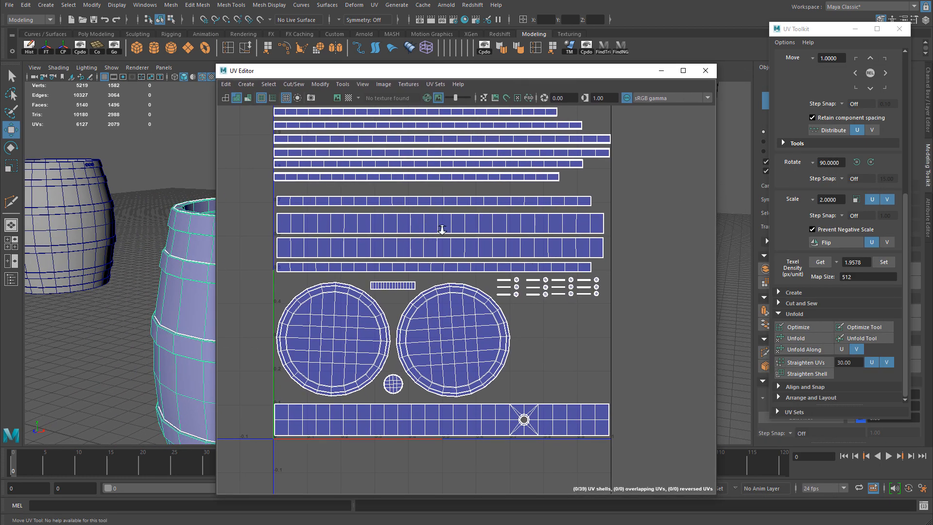
alt+right_drag(441, 227, 535, 267)
alt+middle_drag(535, 267, 416, 188)
alt+right_drag(417, 187, 582, 219)
alt+middle_drag(583, 219, 581, 206)
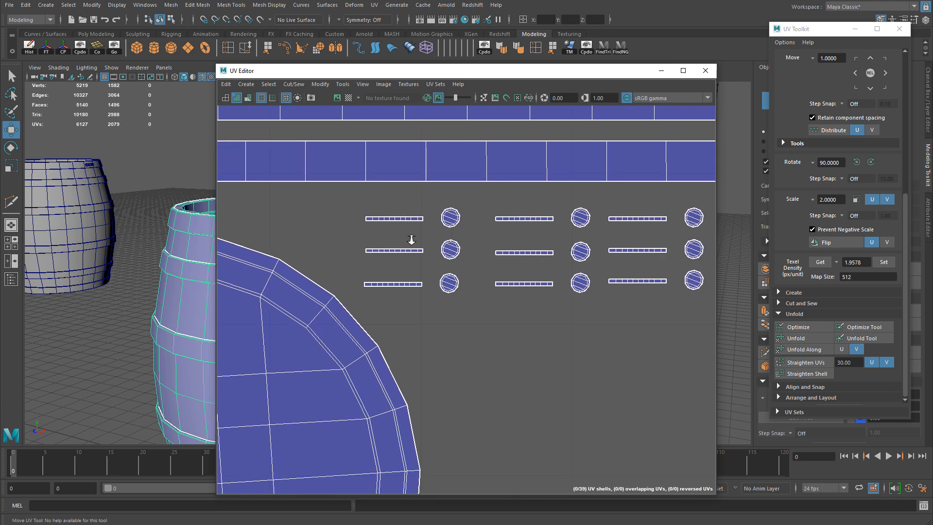
alt+right_drag(410, 239, 501, 243)
alt+right_drag(450, 230, 272, 280)
alt+right_drag(558, 285, 311, 287)
alt+middle_drag(525, 249, 427, 227)
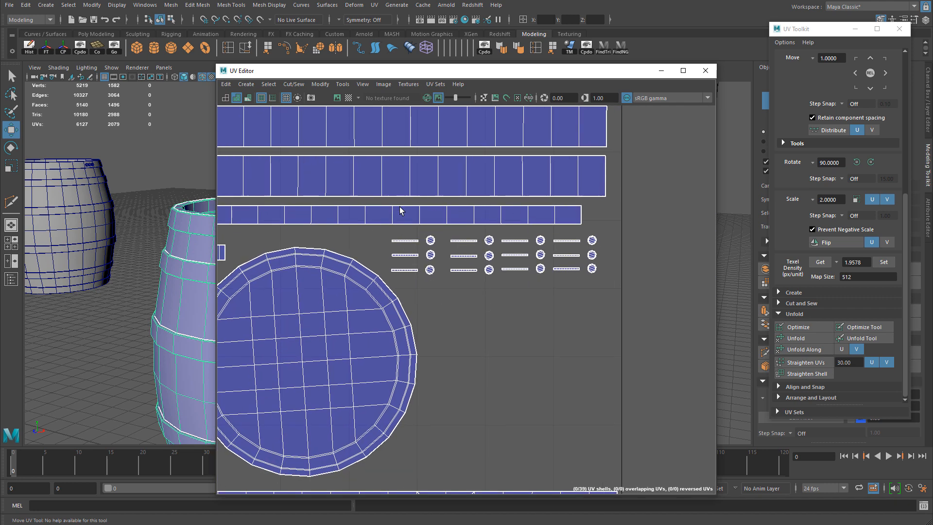
alt+right_drag(595, 277, 420, 279)
alt+middle_drag(420, 279, 526, 277)
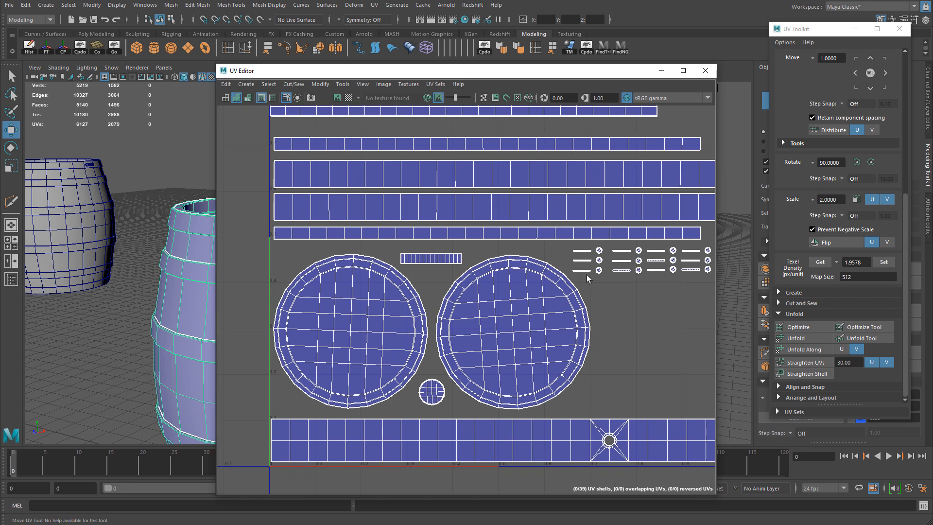
alt+right_drag(587, 277, 529, 262)
alt+middle_drag(529, 262, 502, 291)
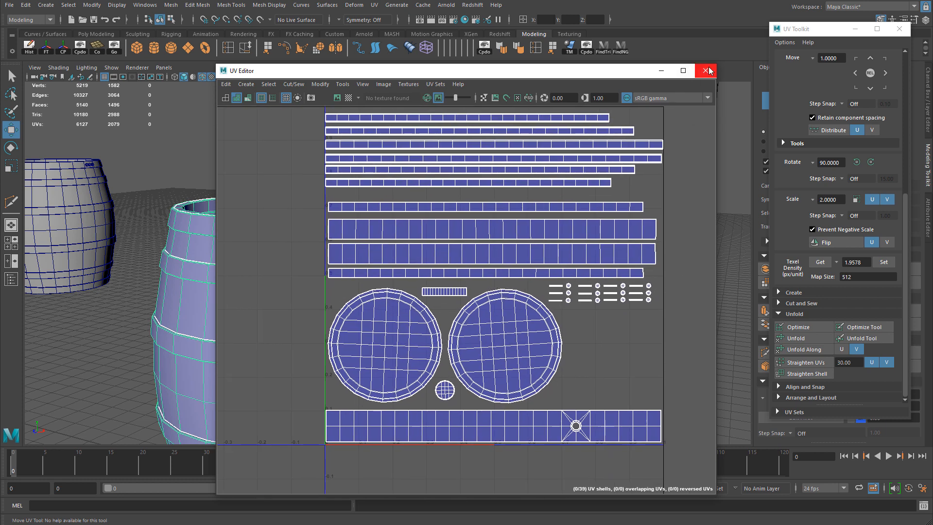
click(705, 70)
right_drag(342, 269, 404, 259)
click(508, 243)
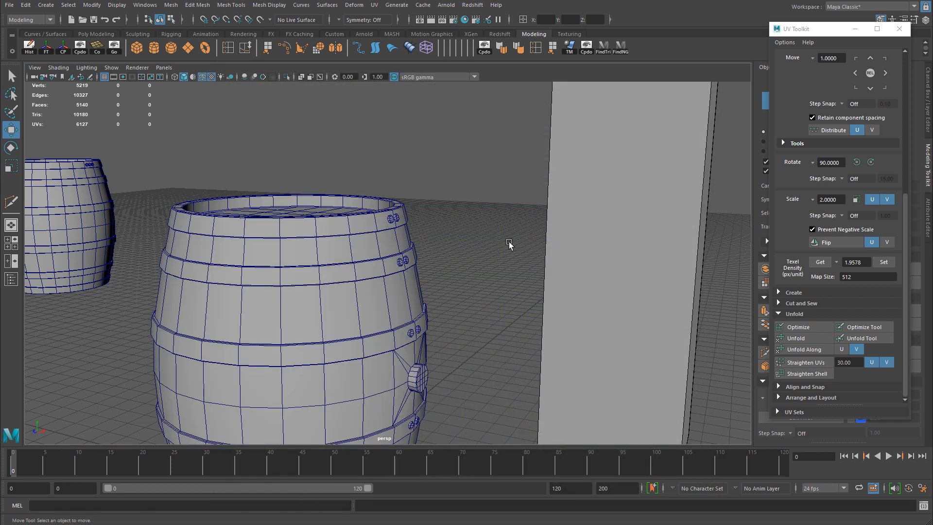
Step: Select the front barrel and snap its pivot to the grid origin at the center of its base
alt+right_drag(523, 243, 414, 272)
alt+middle_drag(431, 271, 435, 235)
alt+drag(434, 235, 398, 237)
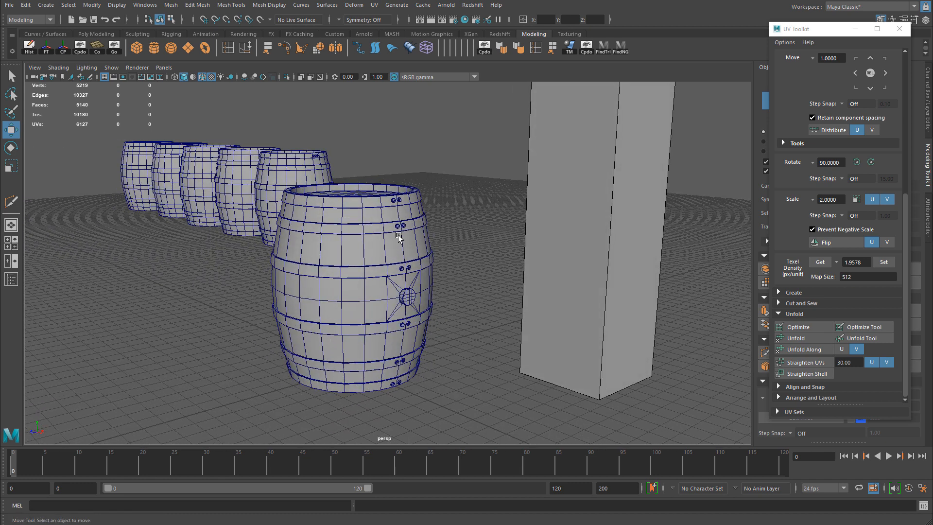
click(395, 230)
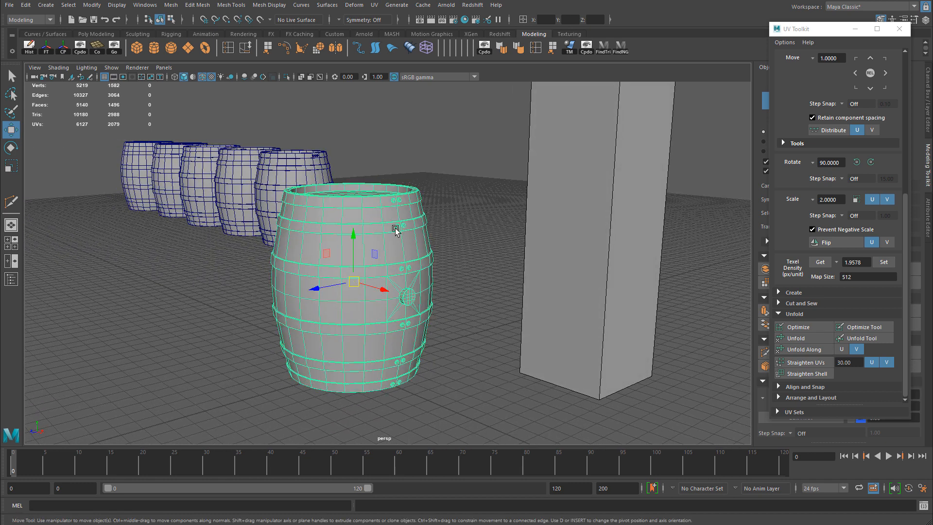
alt+drag(395, 229, 340, 386)
alt+middle_drag(326, 379, 345, 325)
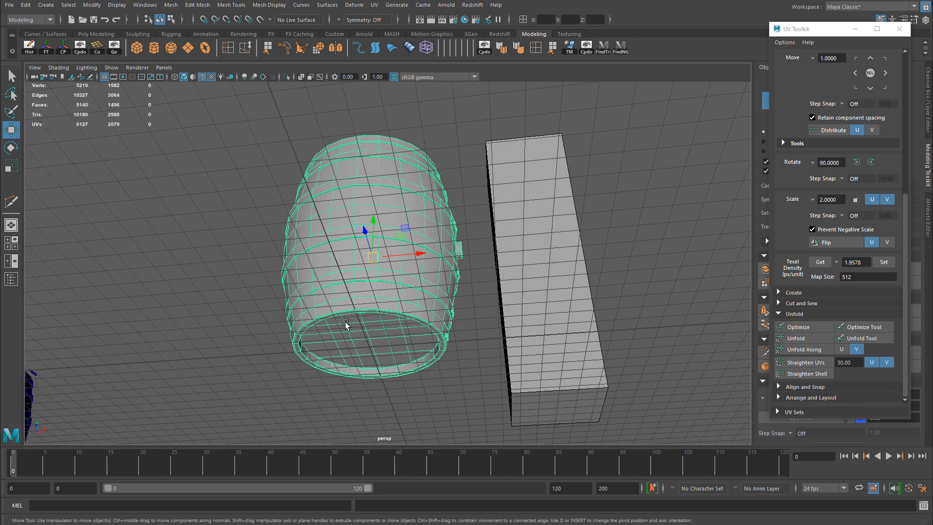
alt+right_drag(346, 325, 397, 316)
alt+drag(397, 315, 410, 268)
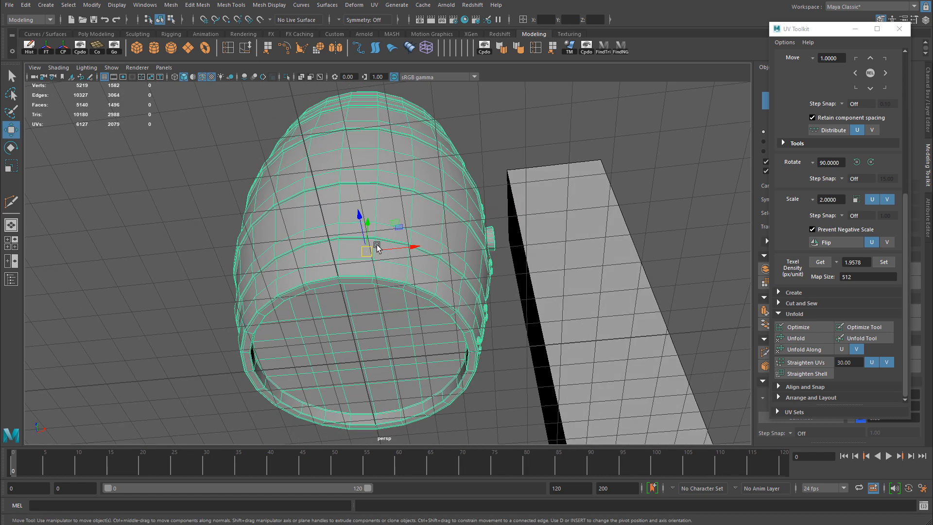
key(d)
click(360, 363)
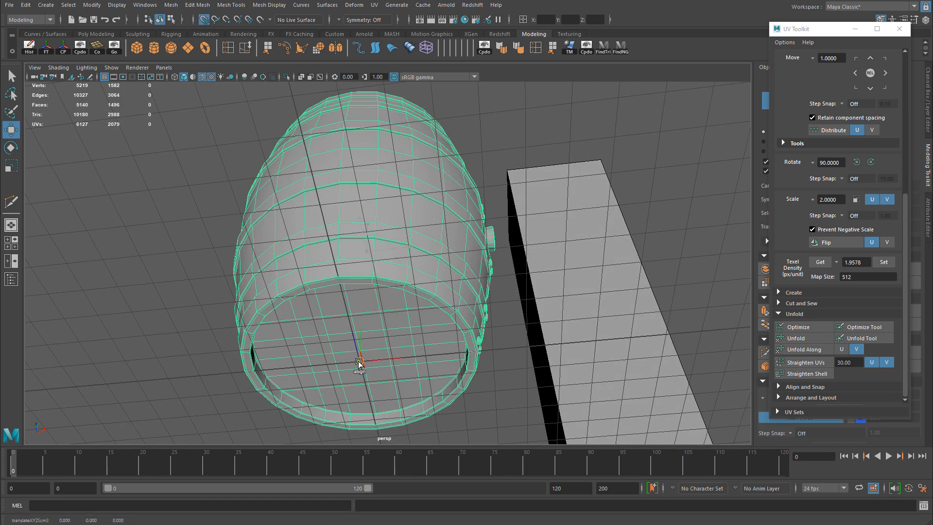
key(d)
alt+drag(360, 301, 337, 327)
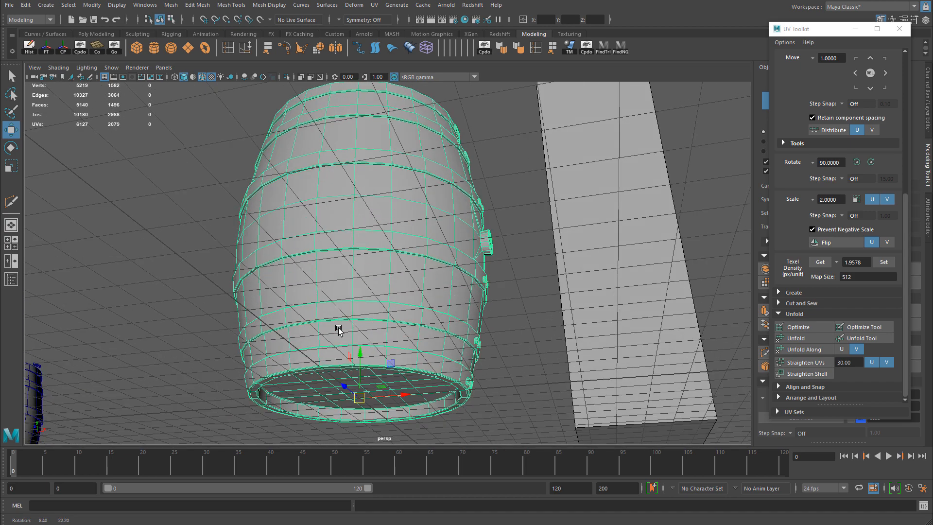
alt+drag(355, 364, 392, 292)
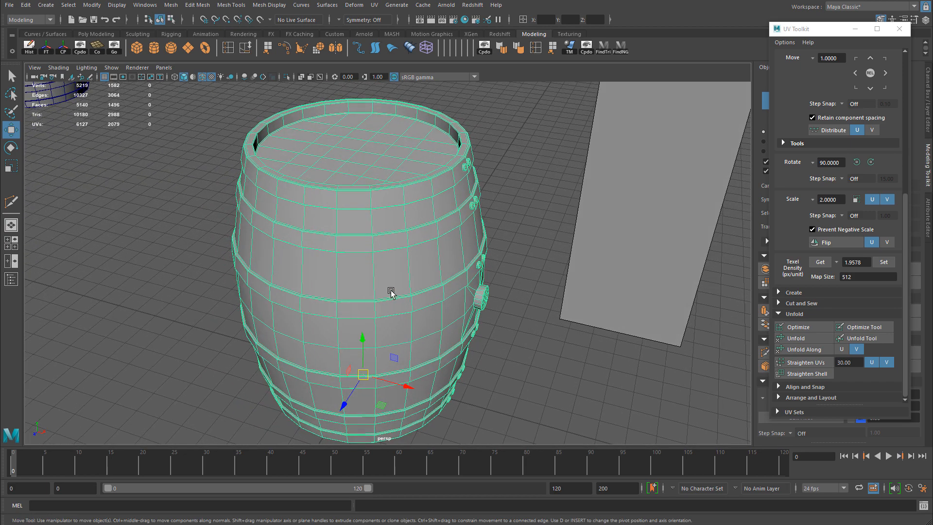
alt+right_drag(392, 292, 323, 296)
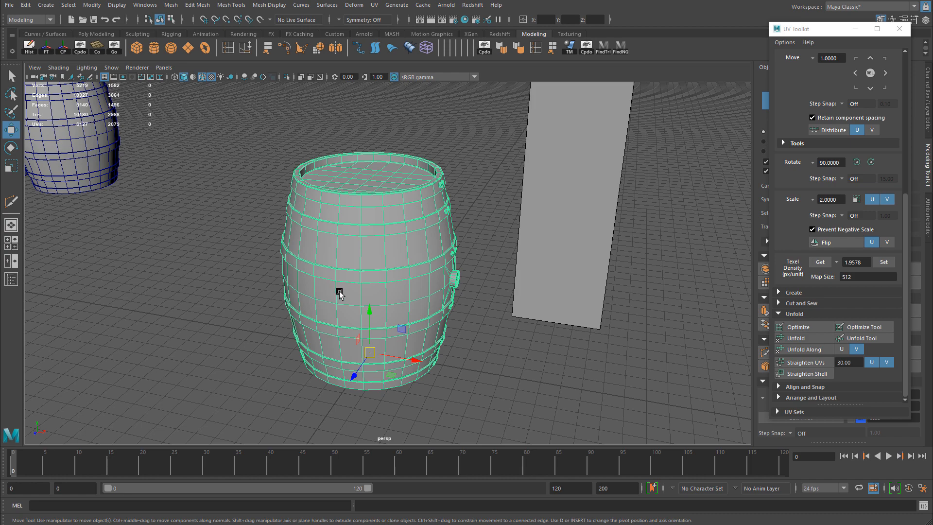
alt+drag(353, 298, 374, 233)
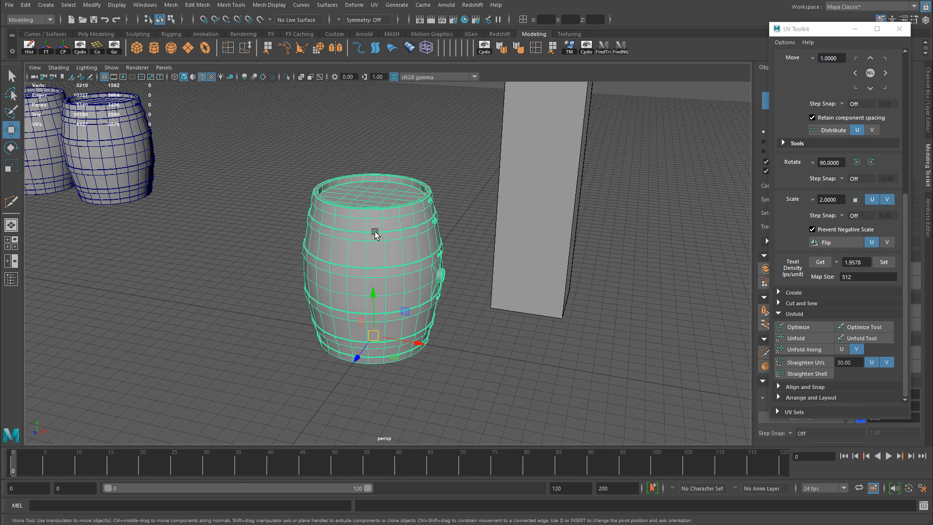
Step: Close the UV Toolkit and open Export Selection for the barrel, keeping FBX export as the file type
click(899, 29)
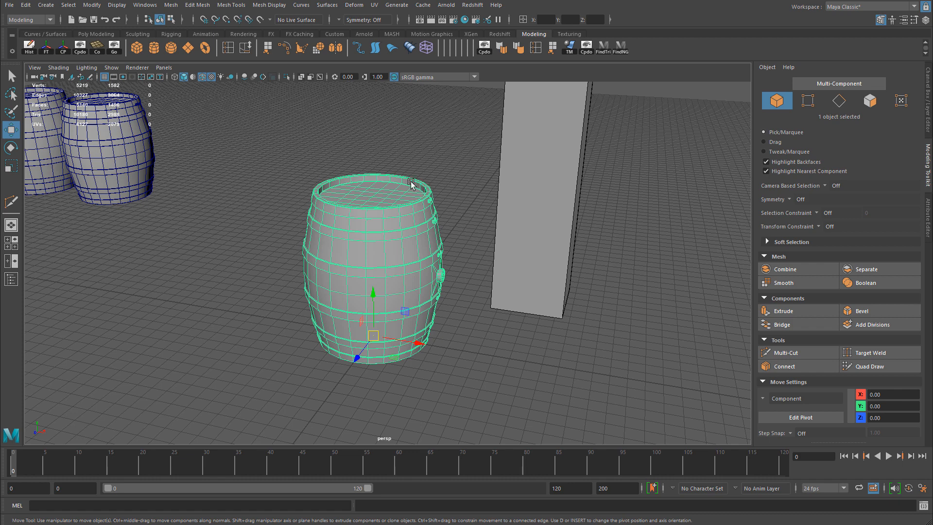
click(10, 4)
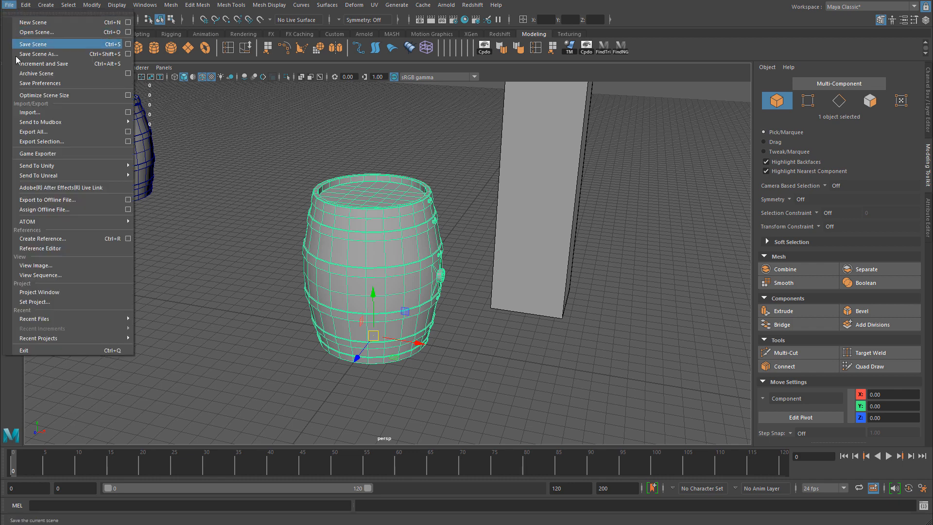
click(64, 142)
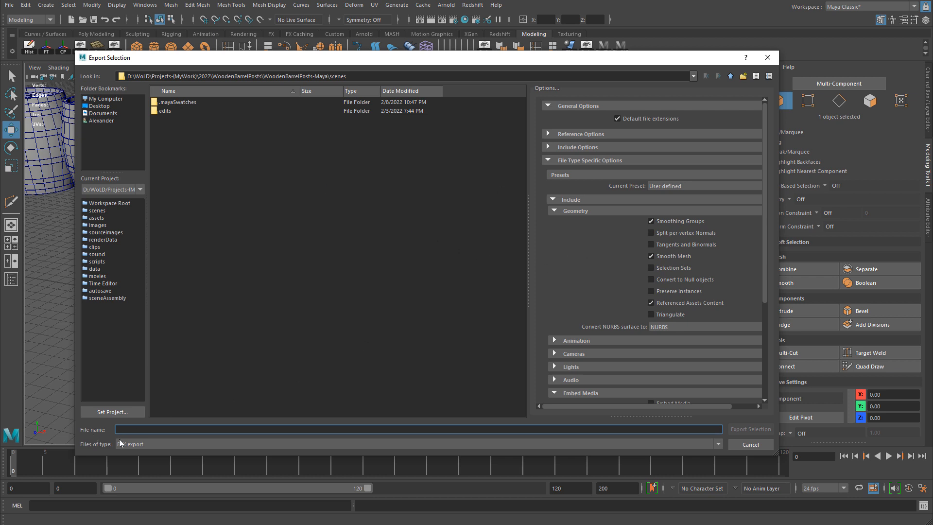
click(145, 445)
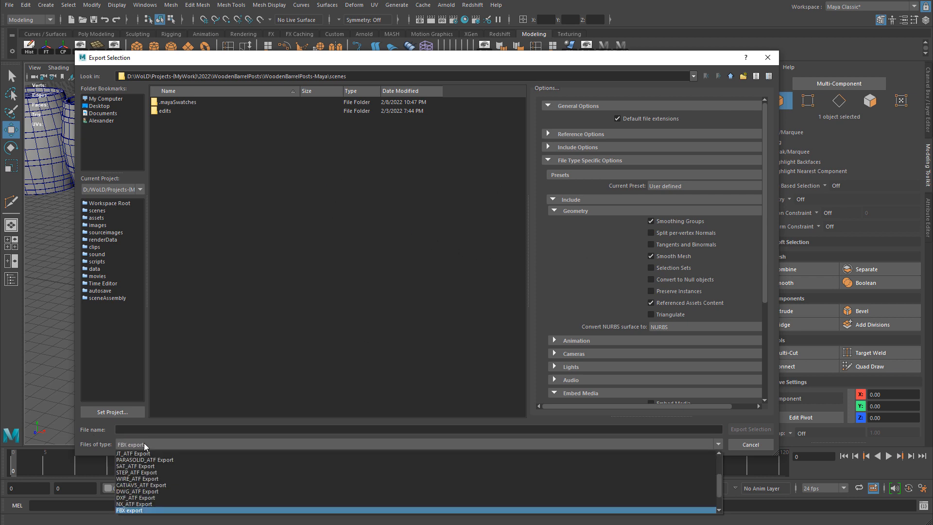
click(144, 446)
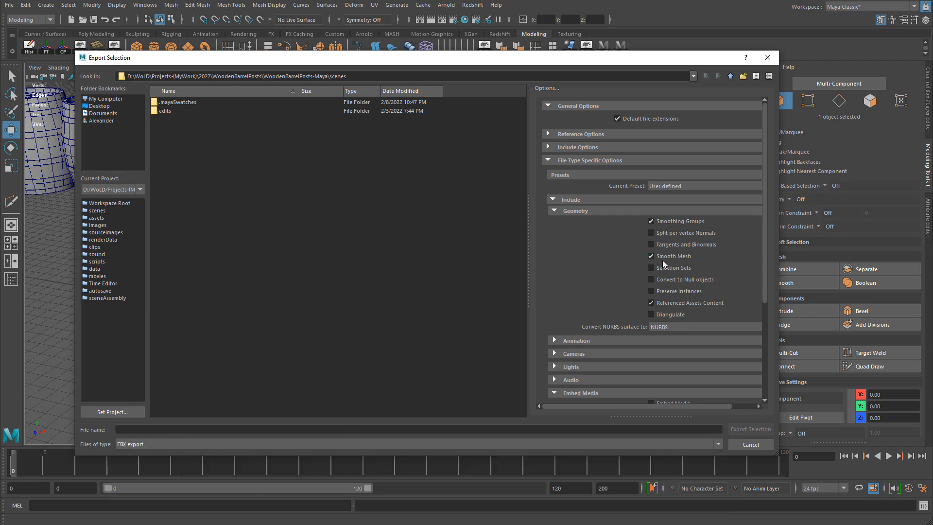
Step: Set the export destination to the ExportedMeshes folder inside WoodenBarrelPosts
click(370, 219)
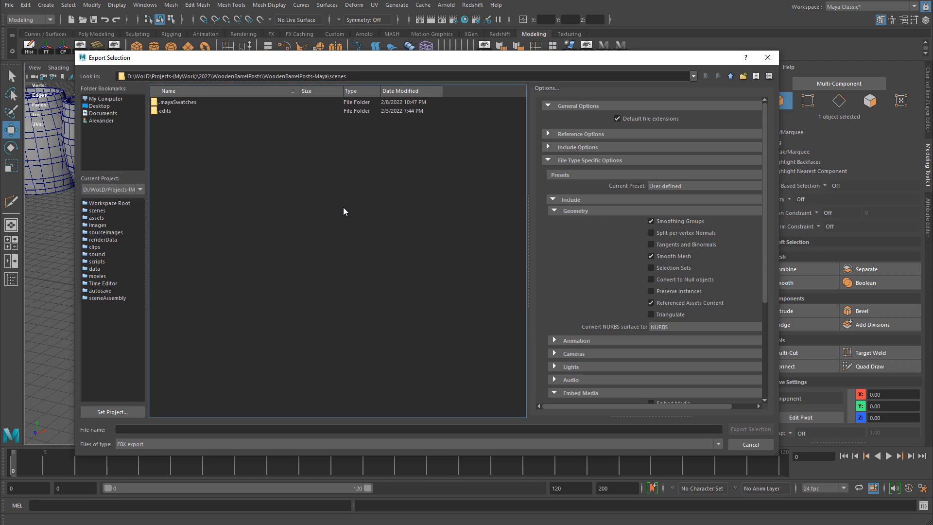
key(BackSpace)
key(BackSpace)
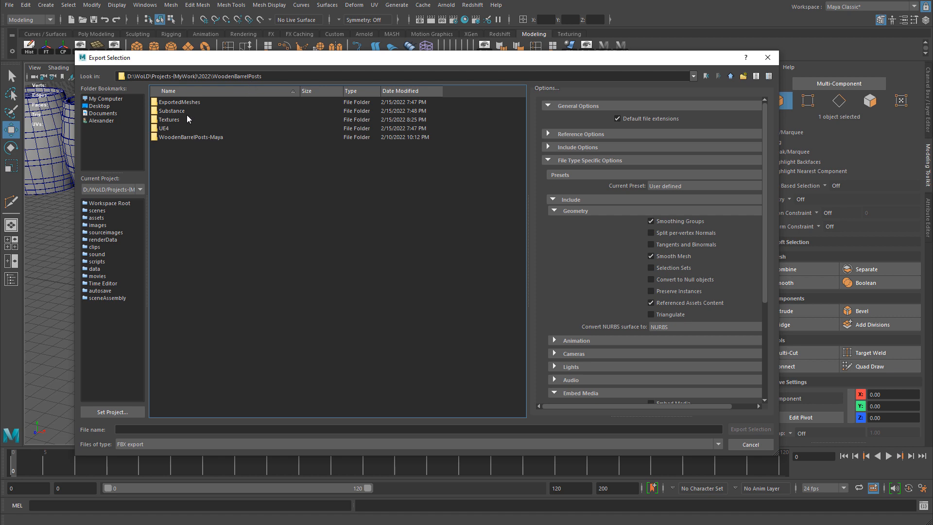
double_click(191, 102)
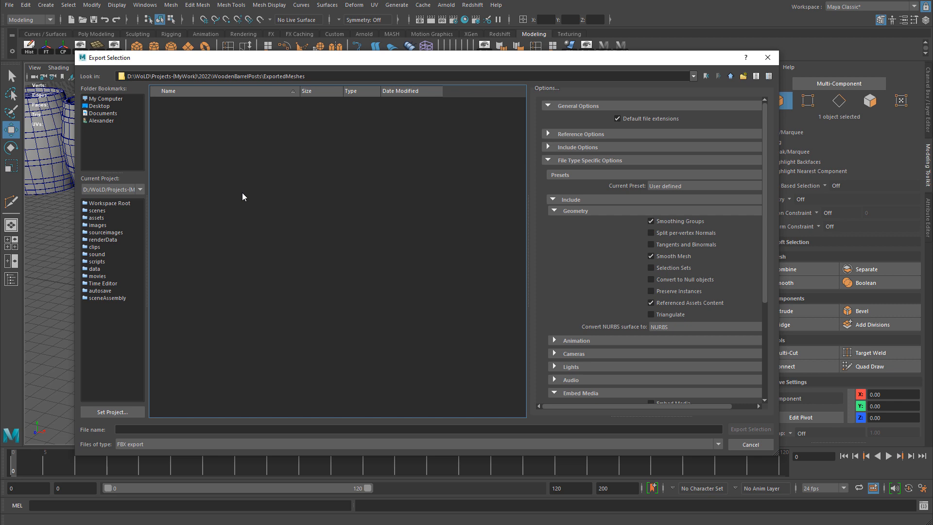
Step: Name the export file WoodenBarrel and export the selected barrel as an FBX
key(Tab)
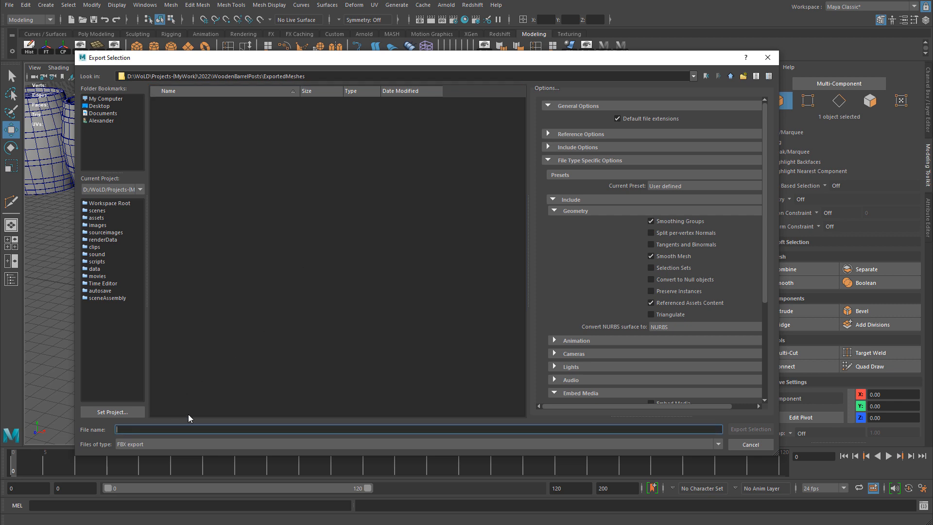
text(Woo)
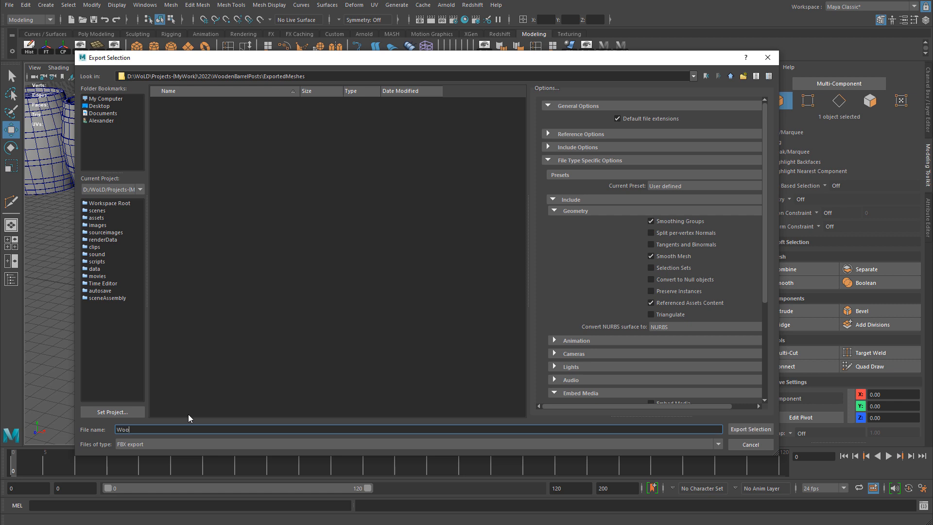
text(denBarrel)
click(755, 430)
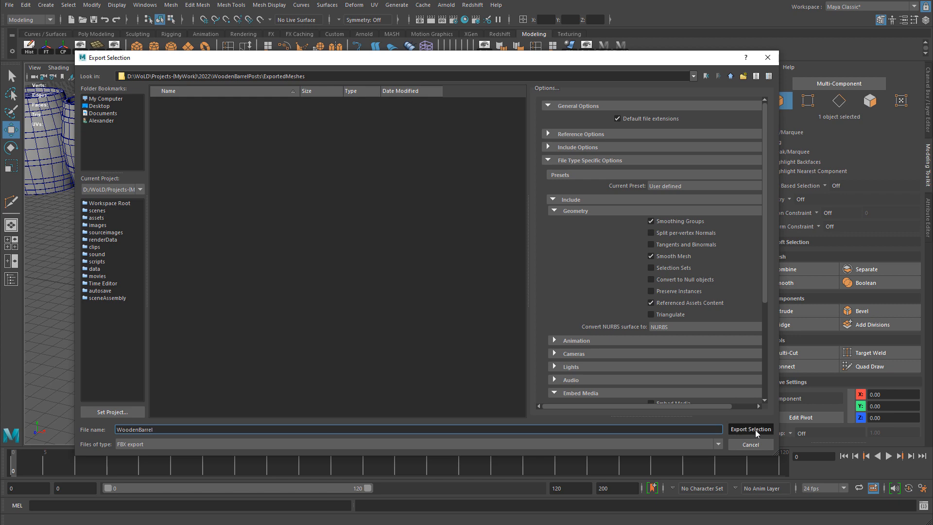
click(481, 323)
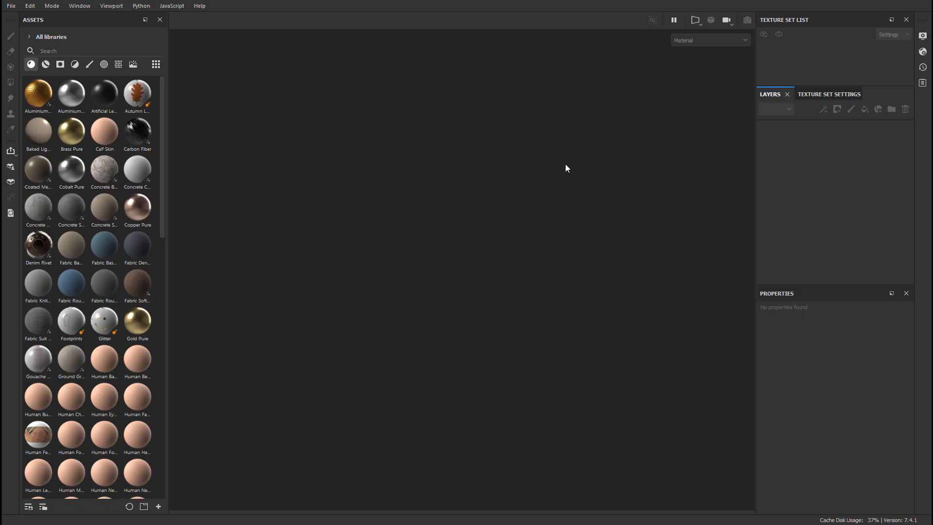
Step: Switch to Substance 3D Painter and create a new project from WoodenBarrel.fbx in the ExportedMeshes folder
click(11, 5)
click(20, 17)
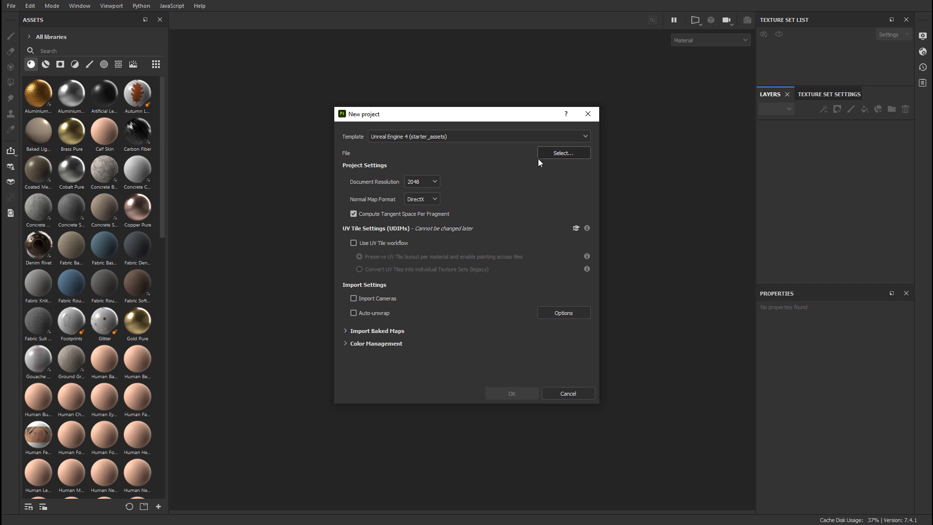
click(574, 153)
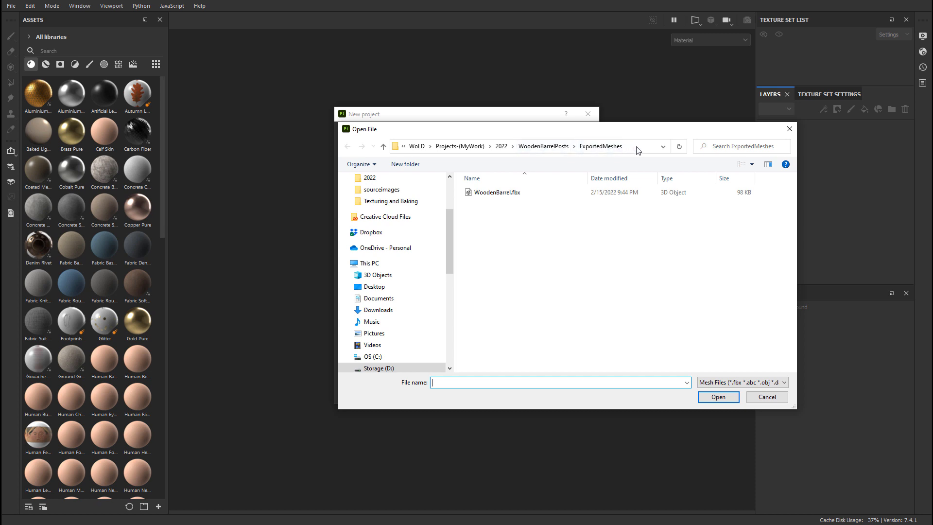
click(515, 192)
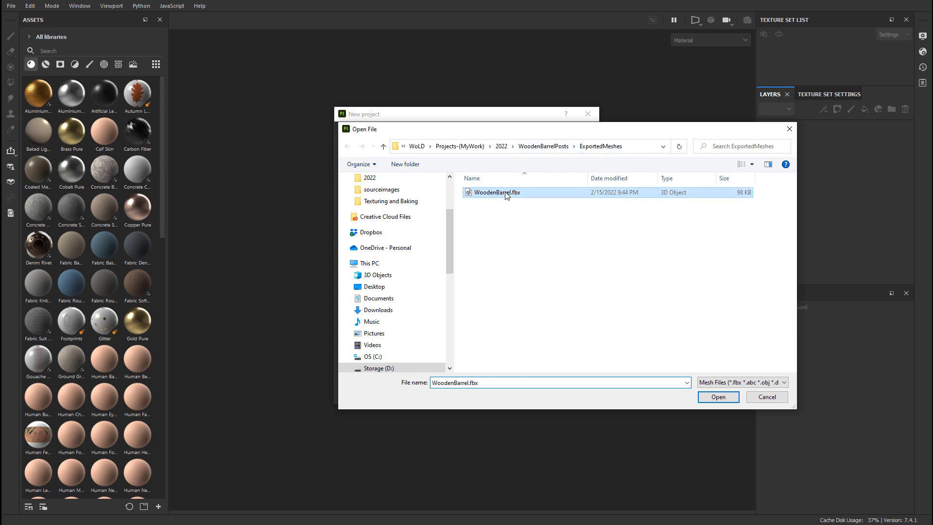
click(717, 396)
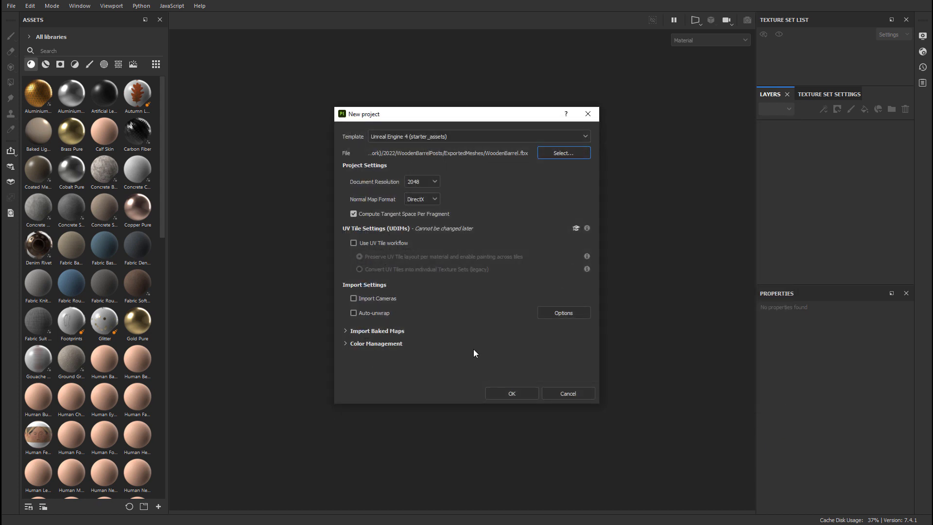
click(511, 393)
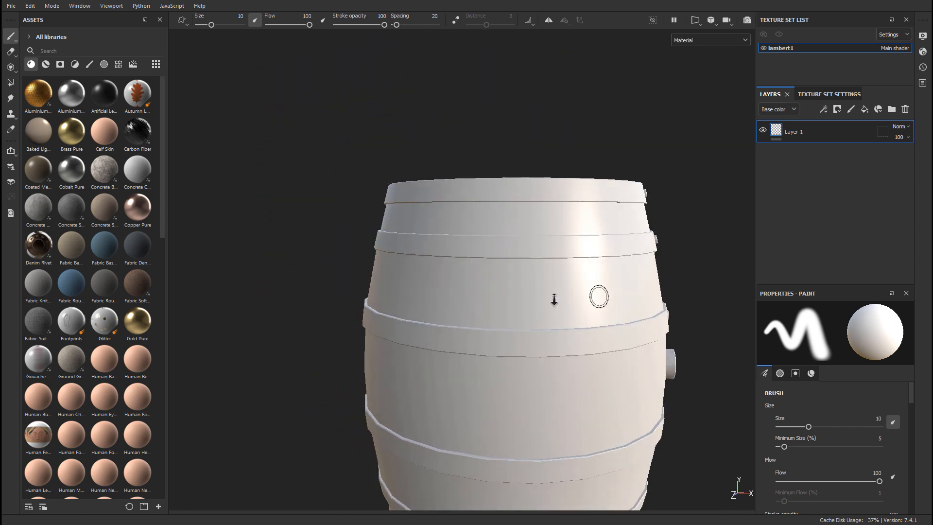
Step: Examine the imported barrel mesh as a whole, including its hoops, rivets and plug
alt+right_drag(554, 300, 459, 298)
alt+right_drag(580, 313, 594, 320)
alt+drag(594, 320, 568, 318)
alt+middle_drag(568, 318, 498, 325)
alt+drag(498, 325, 462, 331)
alt+middle_drag(462, 331, 489, 331)
alt+right_drag(488, 331, 541, 332)
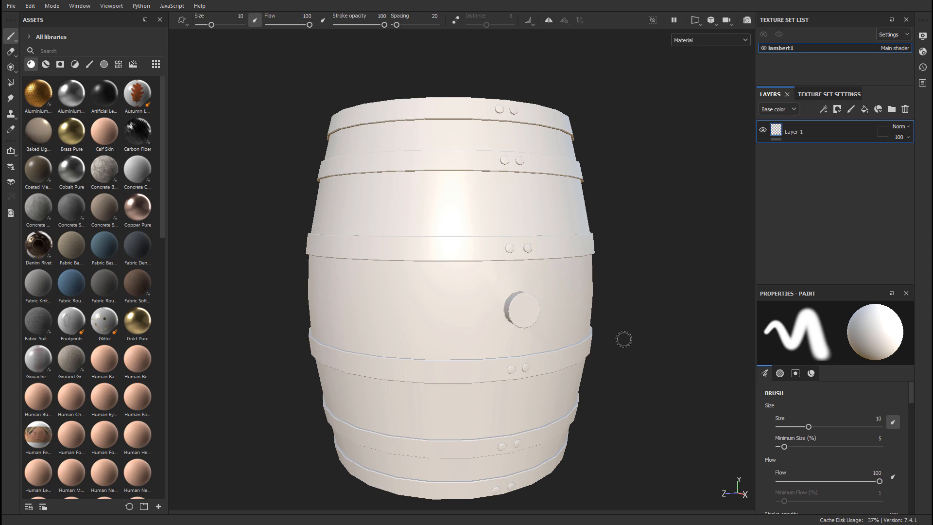
Step: Open mesh map baking, set the output size to 2048 and exclude the ID map from the bake
click(836, 93)
scroll(857, 234, down, 5)
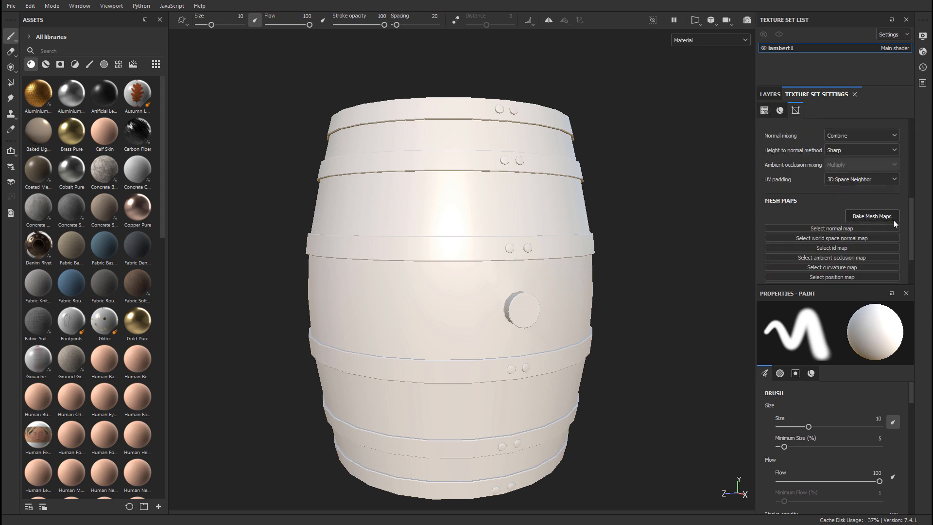
click(873, 215)
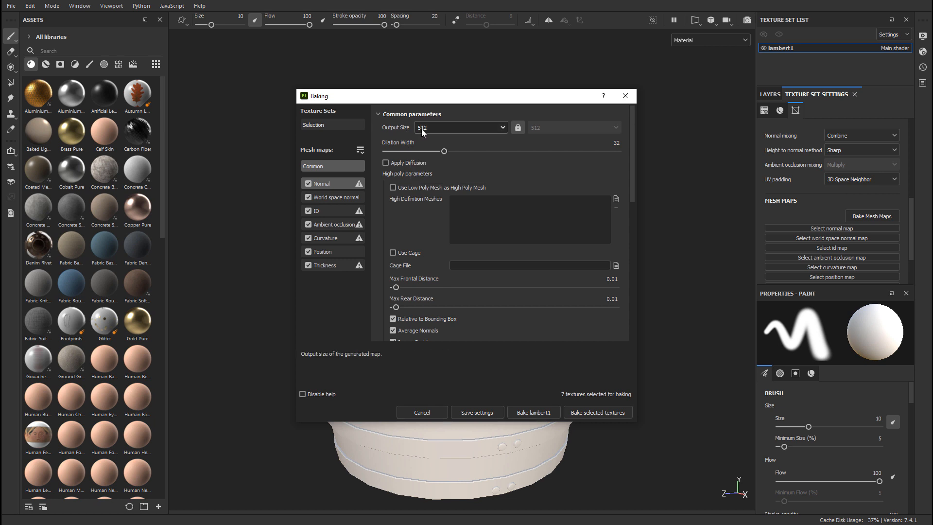
click(435, 127)
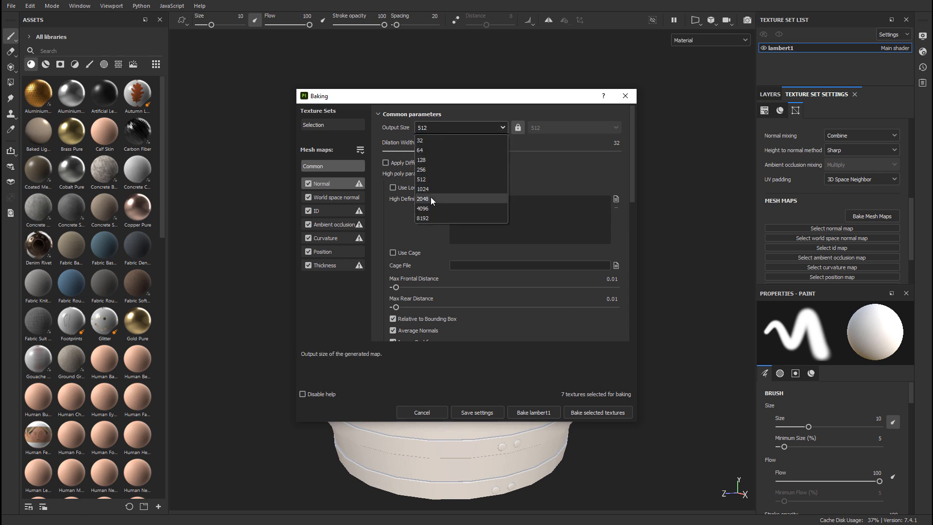
click(430, 197)
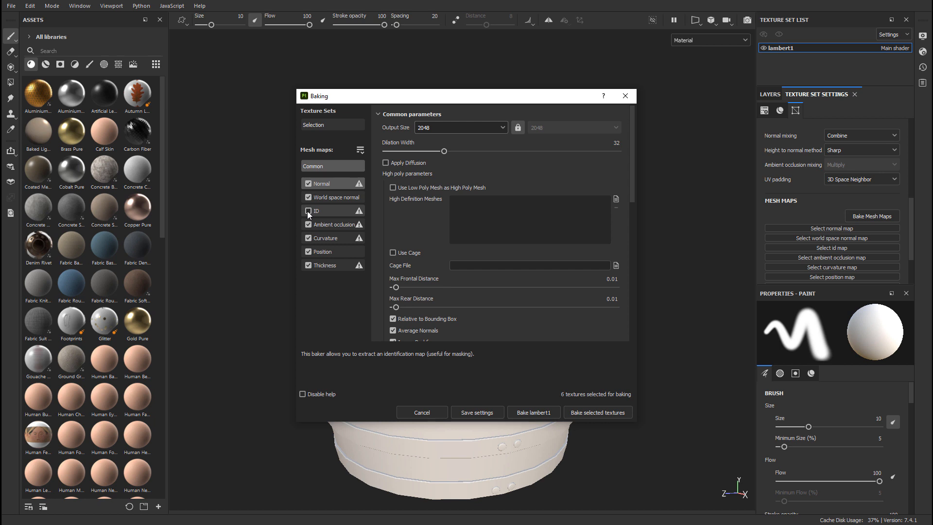
Step: Set the ambient occlusion baker's secondary rays to 128
click(325, 224)
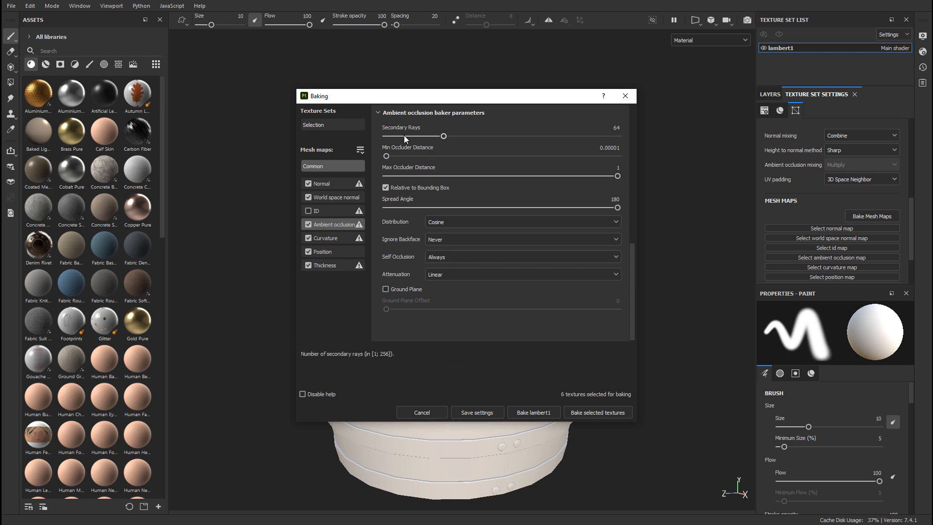
click(613, 127)
text(128)
key(Return)
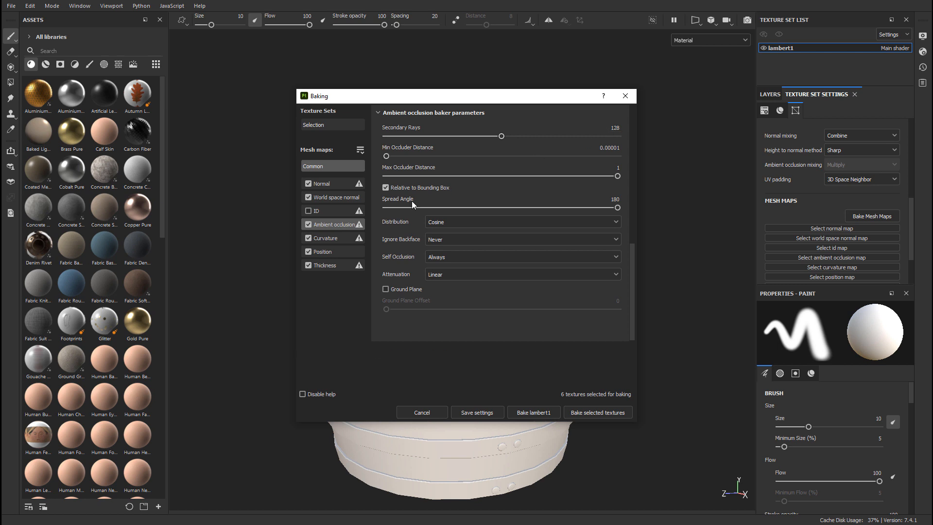
Step: Set the curvature baker's secondary rays to 128
click(333, 238)
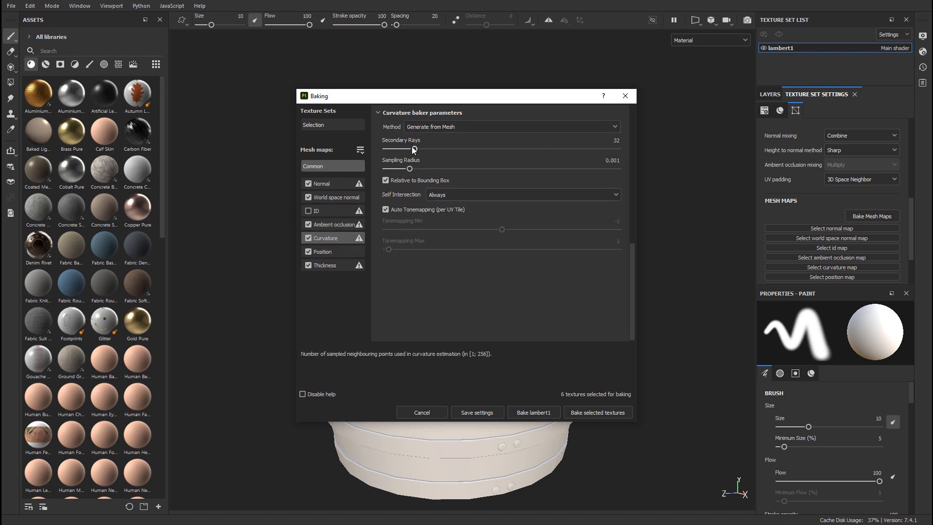
click(615, 141)
text(64)
key(Return)
double_click(614, 141)
text(128)
key(Return)
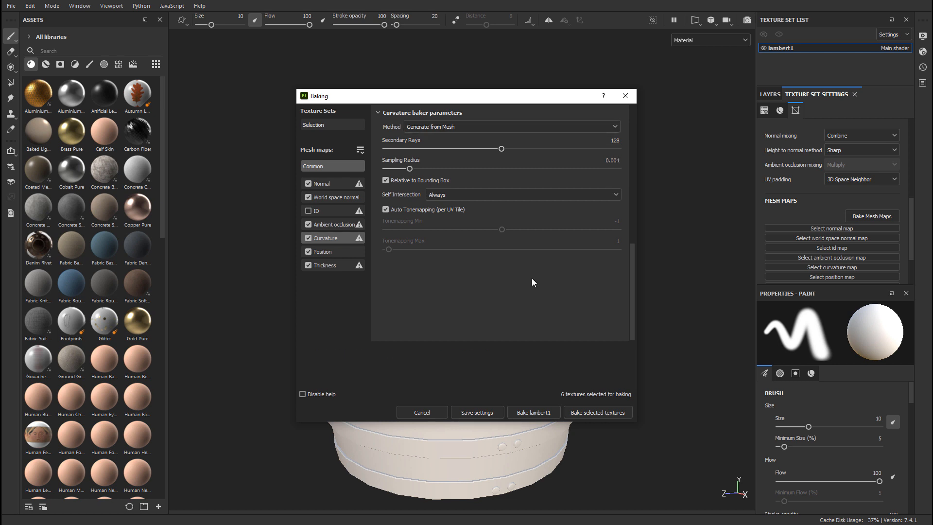
Step: Return to the common bake parameters, bake the selected mesh maps and close the baking report
click(332, 166)
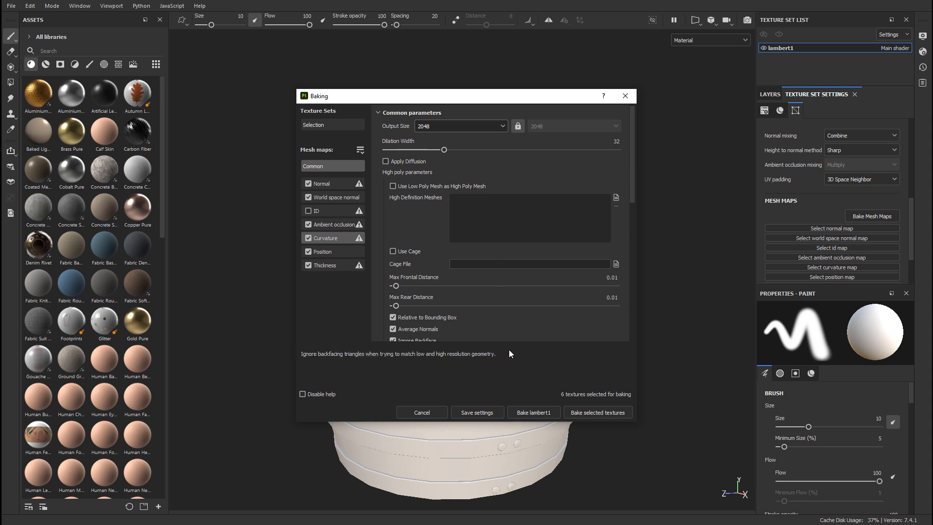
click(596, 414)
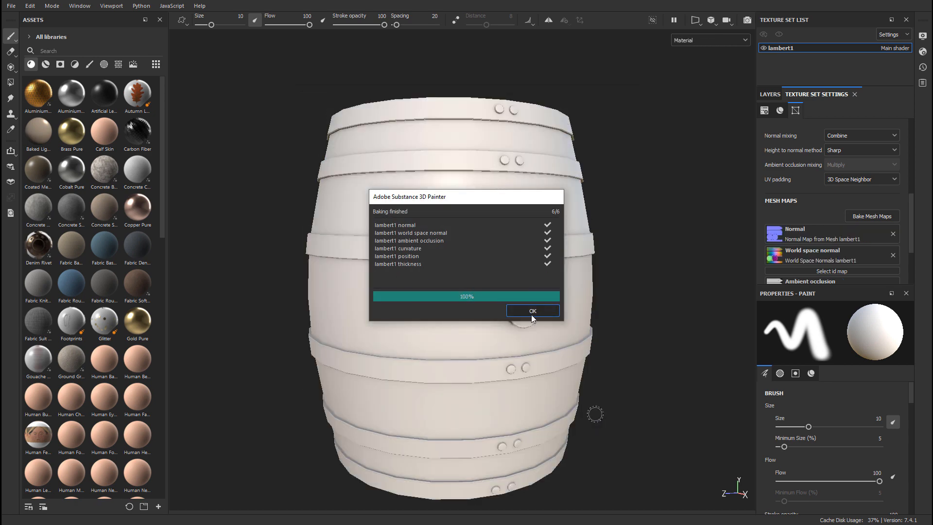
click(531, 311)
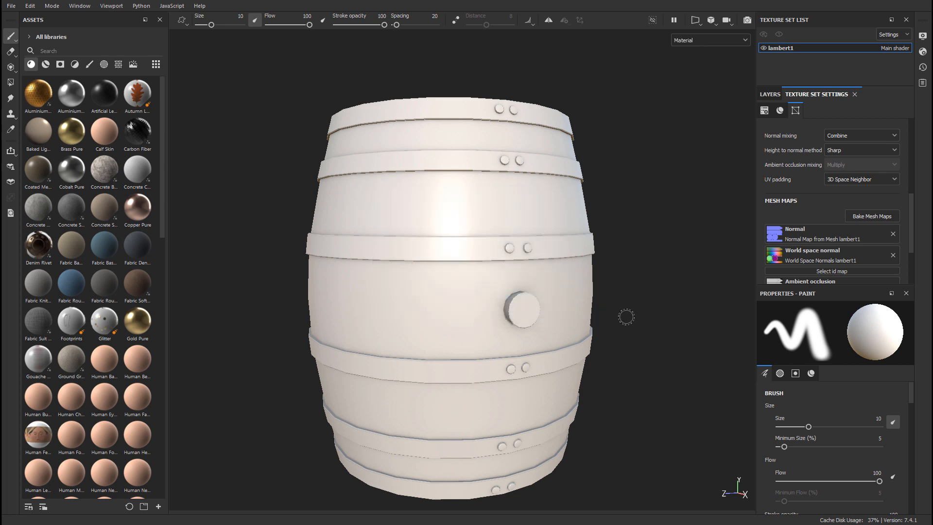
Step: Delete Layer 1 from the layer stack and search the smart materials for "wood"
click(771, 94)
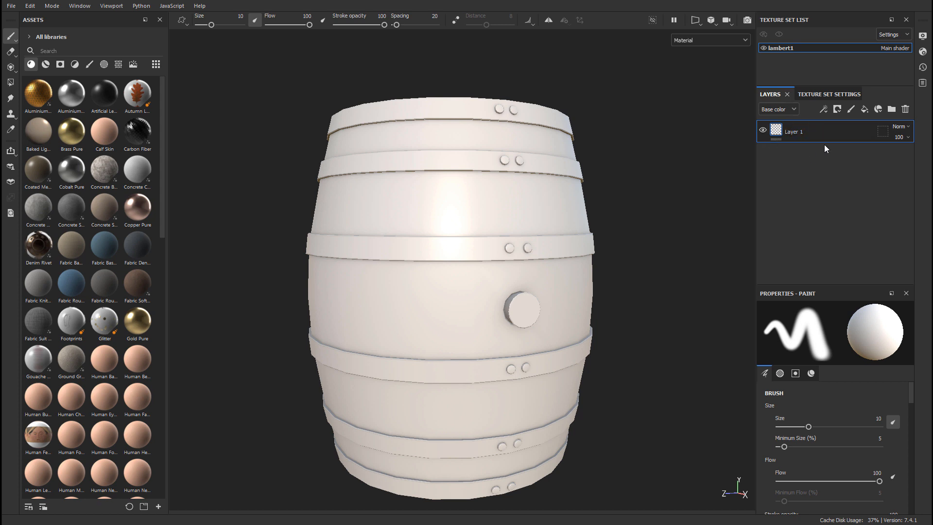
click(905, 109)
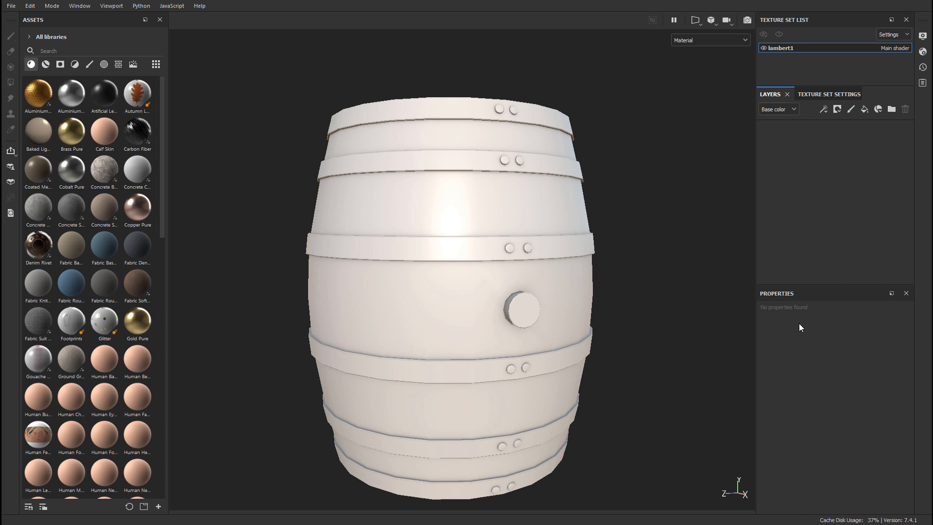
click(47, 65)
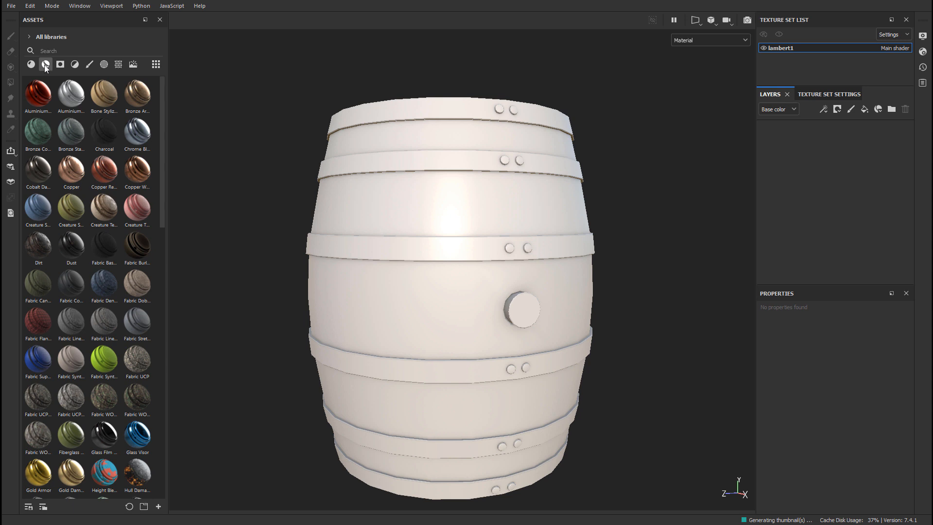
click(56, 49)
text(wood)
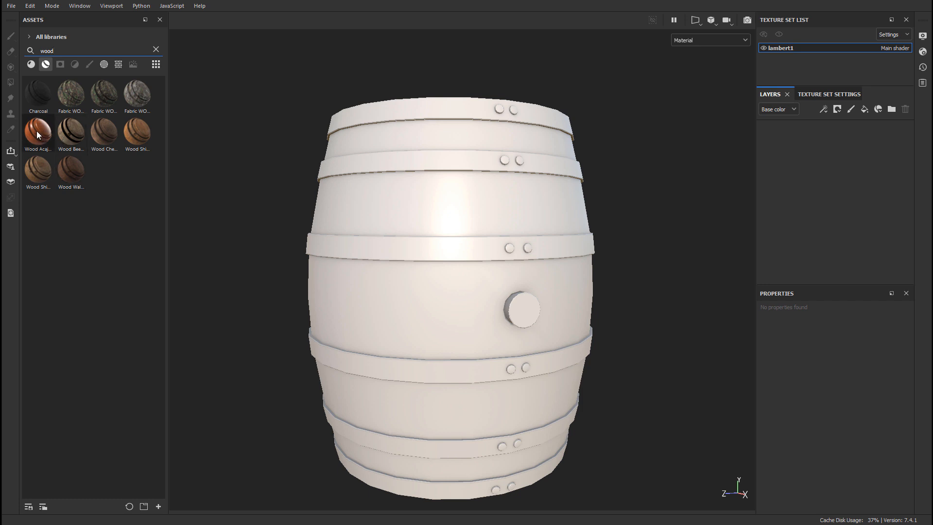
Step: Try the Wood Acajou smart material on the barrel
drag(37, 130, 69, 130)
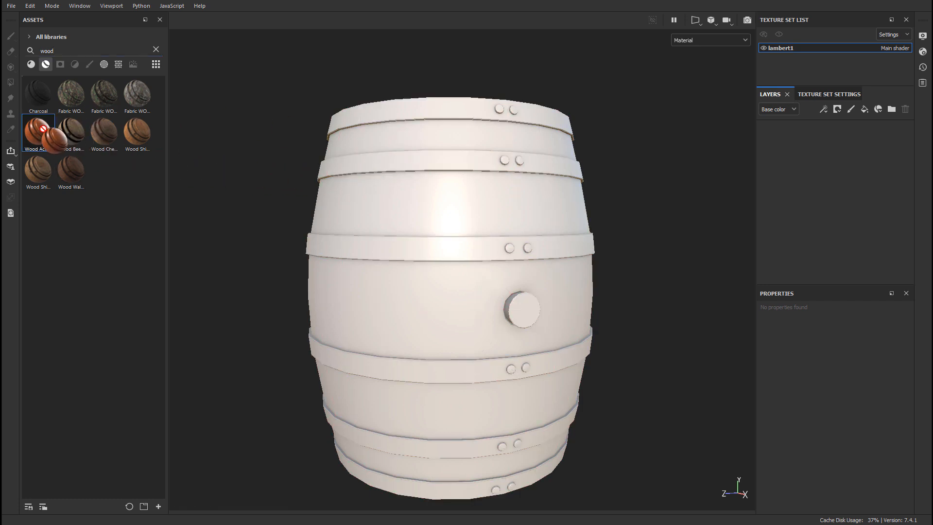
click(30, 66)
click(45, 64)
drag(39, 131, 407, 141)
Step: Add the Wood Beech Veined smart material above Wood Acajou and delete the Wood Acajou layer
drag(68, 133, 806, 121)
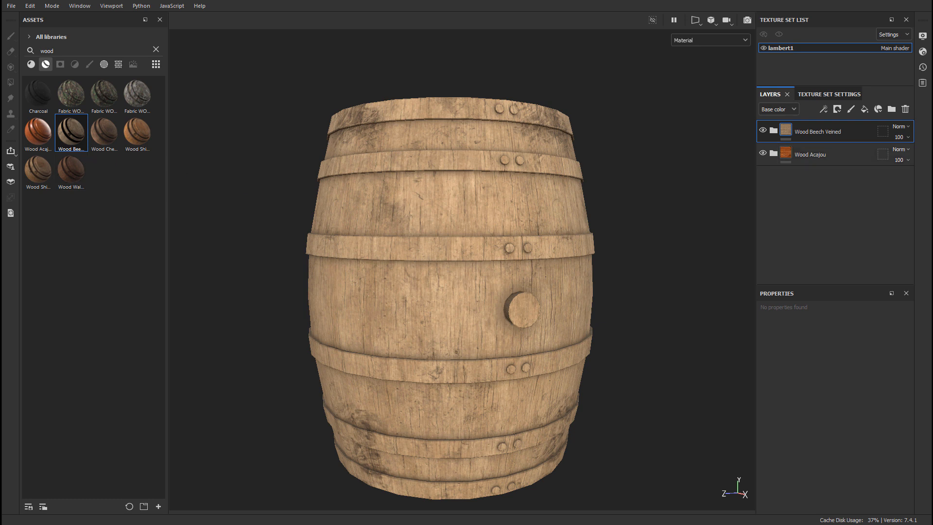
mouse_move(69, 138)
click(850, 151)
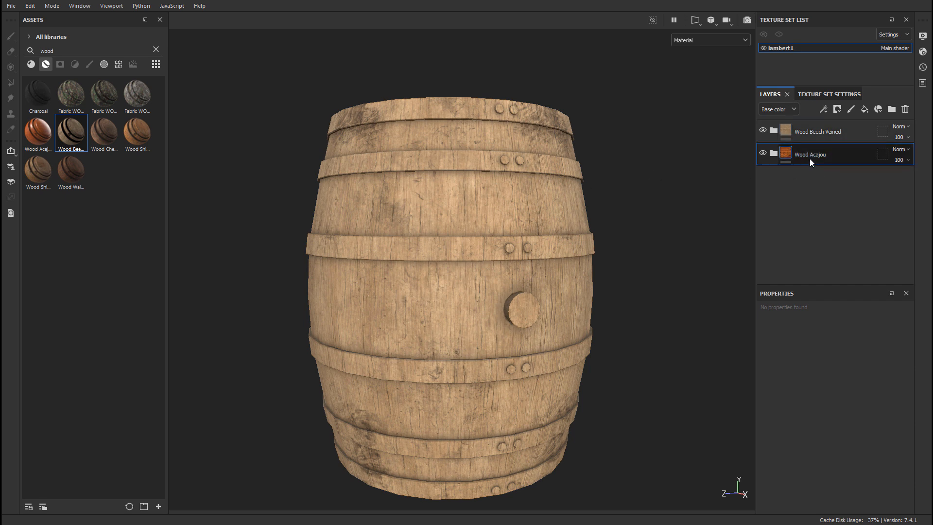
click(905, 109)
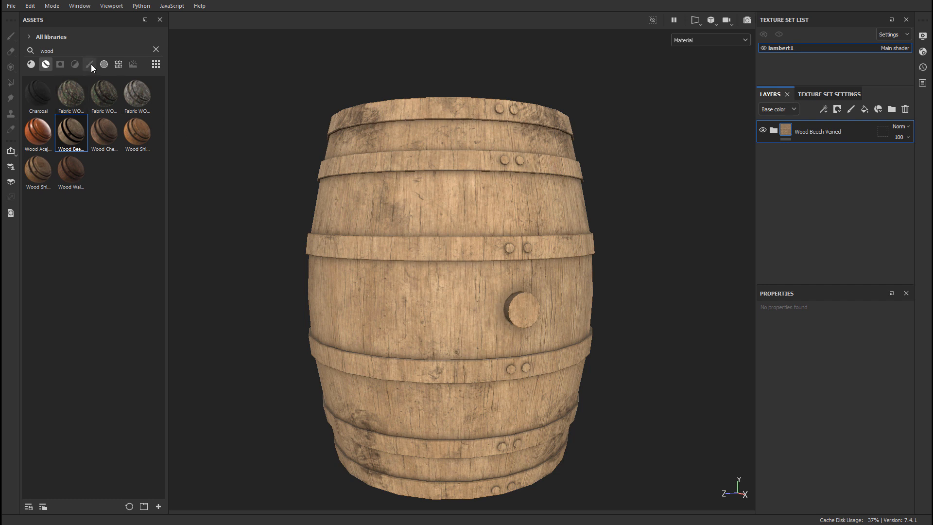
Step: Clear the wood search and search the smart materials for "steel"
click(155, 48)
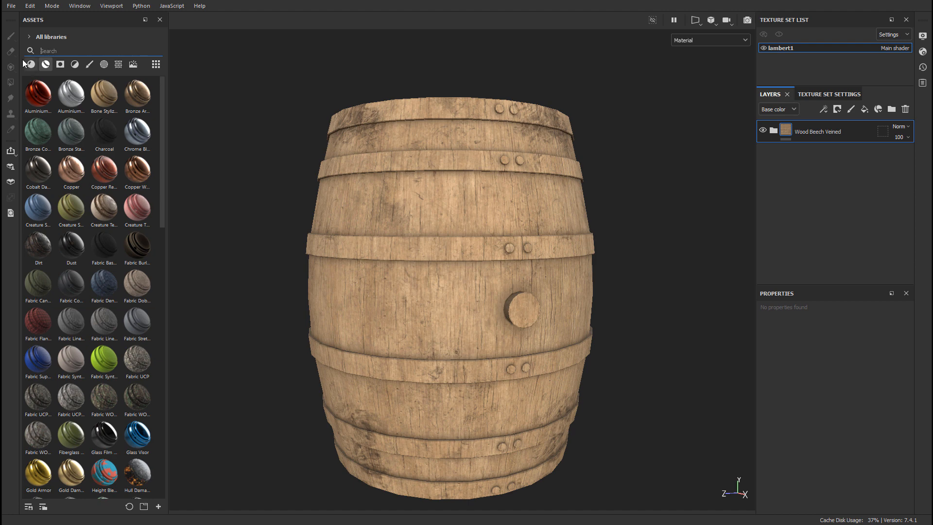
click(63, 51)
text(steel)
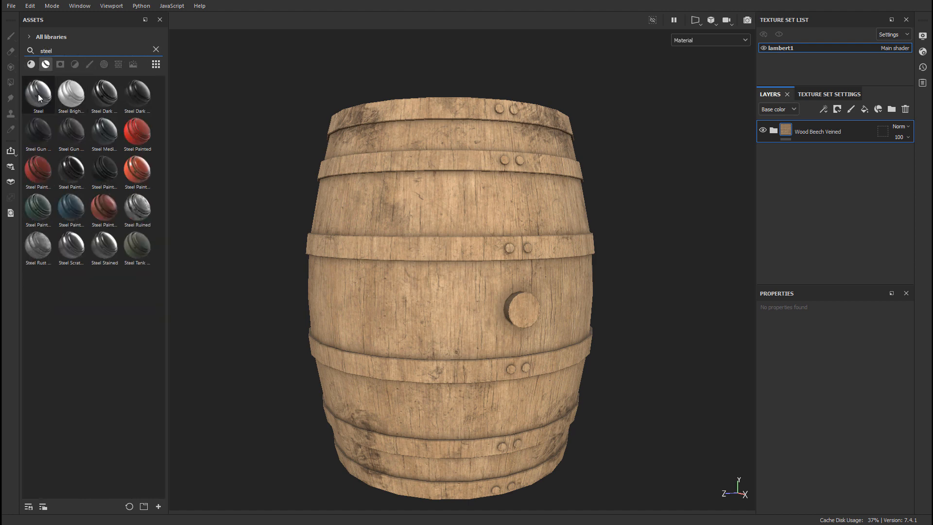
Step: Try the Steel smart material on the barrel and delete its layer
drag(38, 94, 397, 152)
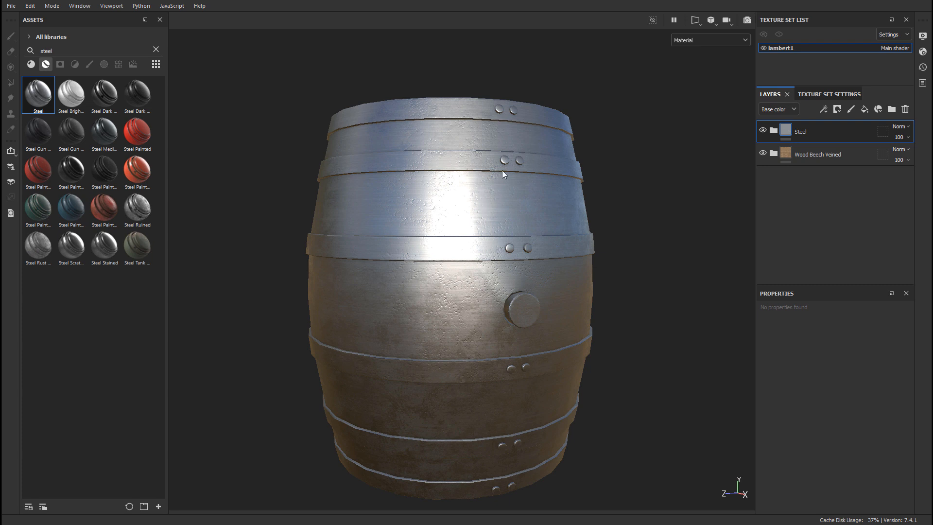
click(904, 109)
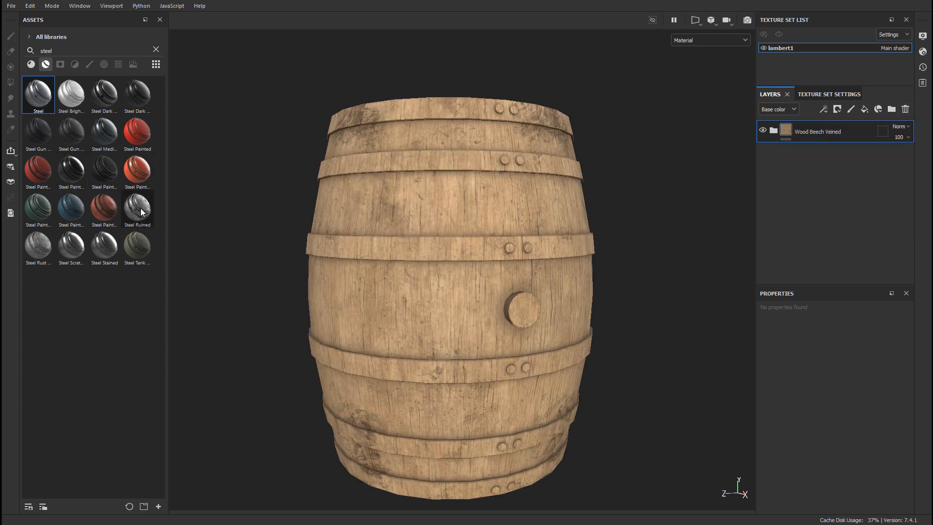
Step: Apply the Steel Rust Surface smart material to the barrel above the Wood Beech Veined layer
mouse_move(141, 208)
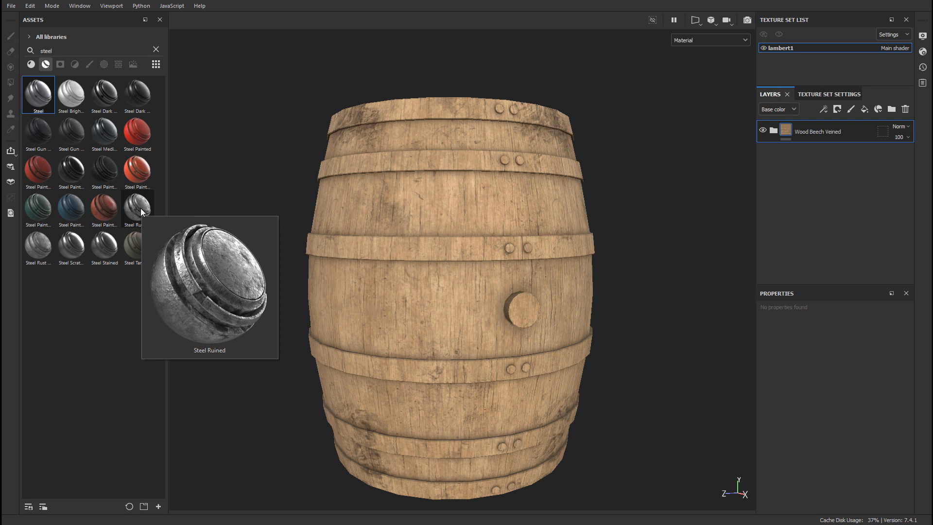
mouse_move(35, 245)
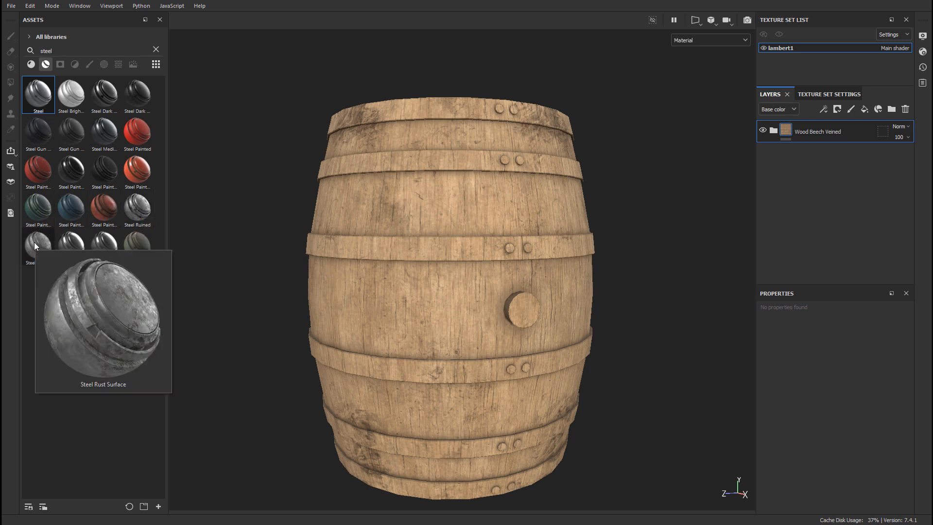
drag(35, 245, 476, 221)
alt+middle_drag(505, 230, 481, 285)
alt+right_drag(480, 284, 523, 237)
alt+drag(522, 237, 513, 185)
alt+middle_drag(545, 194, 552, 172)
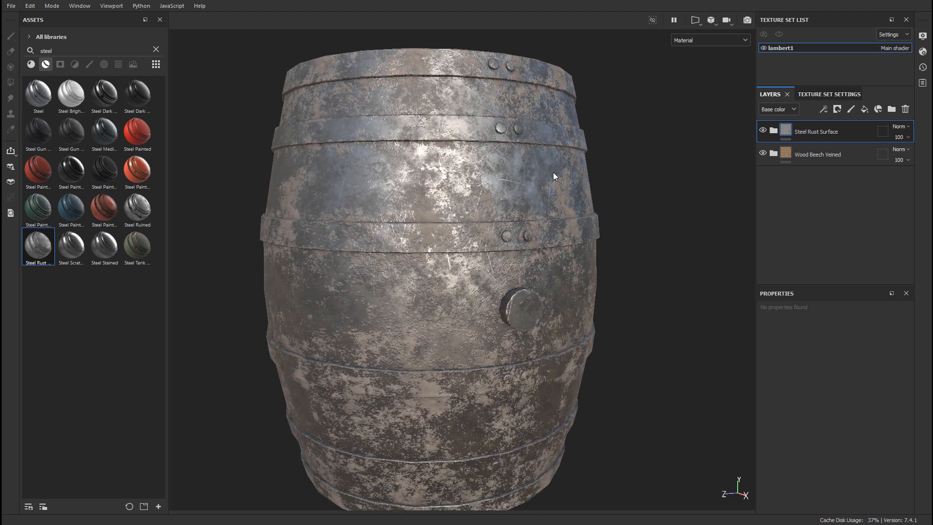
alt+right_drag(552, 172, 492, 189)
alt+middle_drag(492, 189, 494, 217)
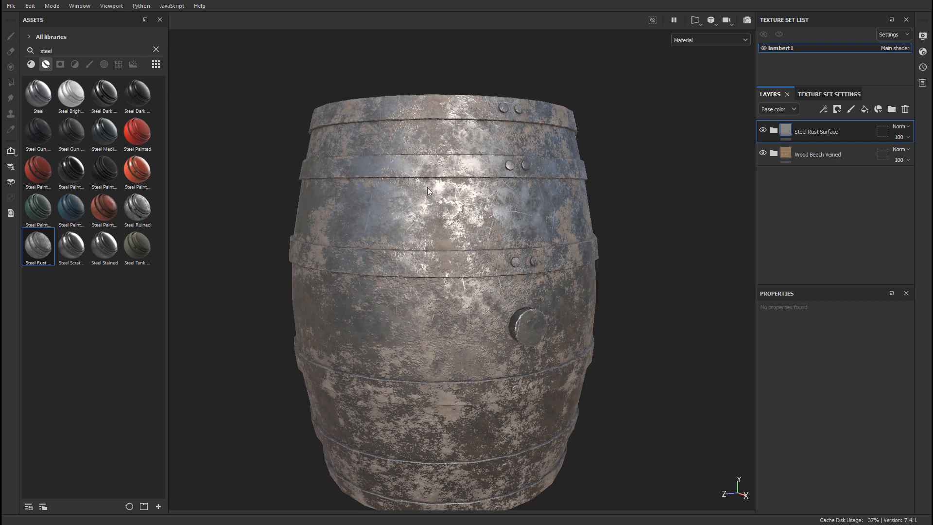
Step: Add a black mask to the Steel Rust Surface layer and clear the "steel" asset search
right_click(787, 133)
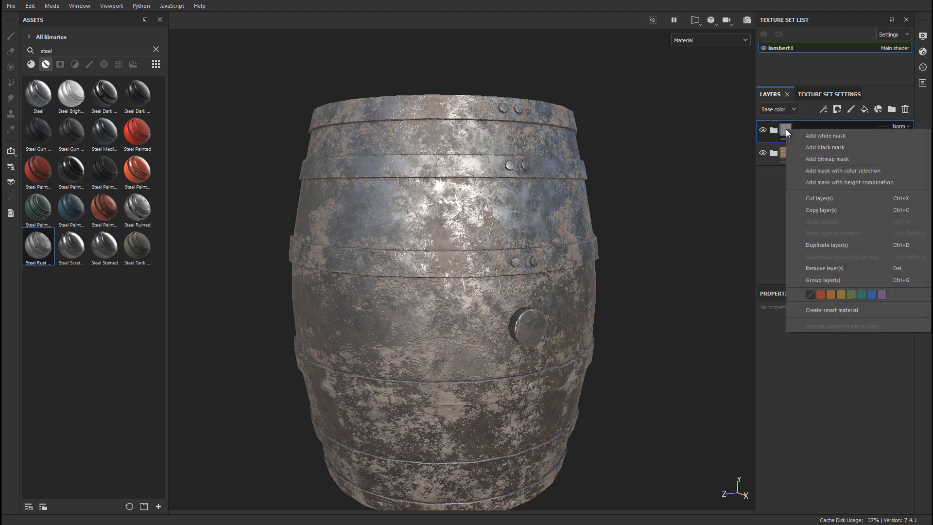
click(835, 147)
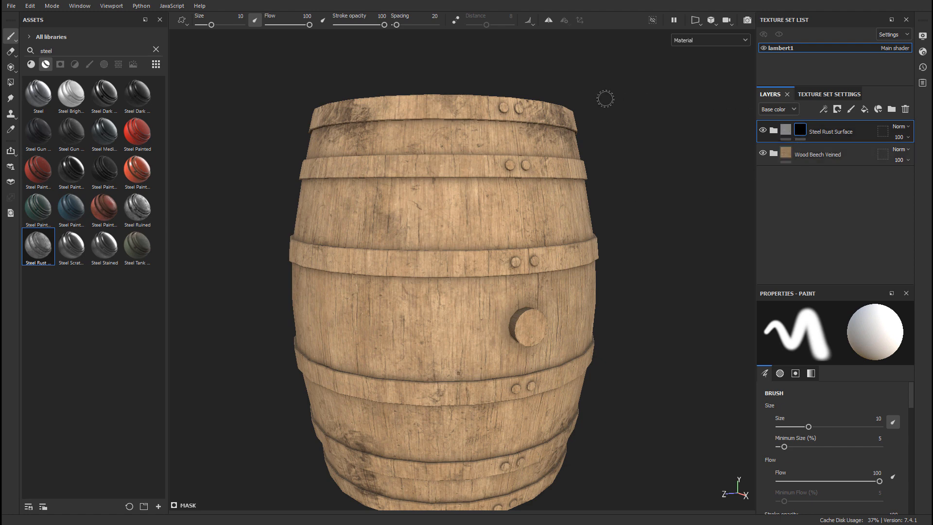
scroll(631, 170, up, 5)
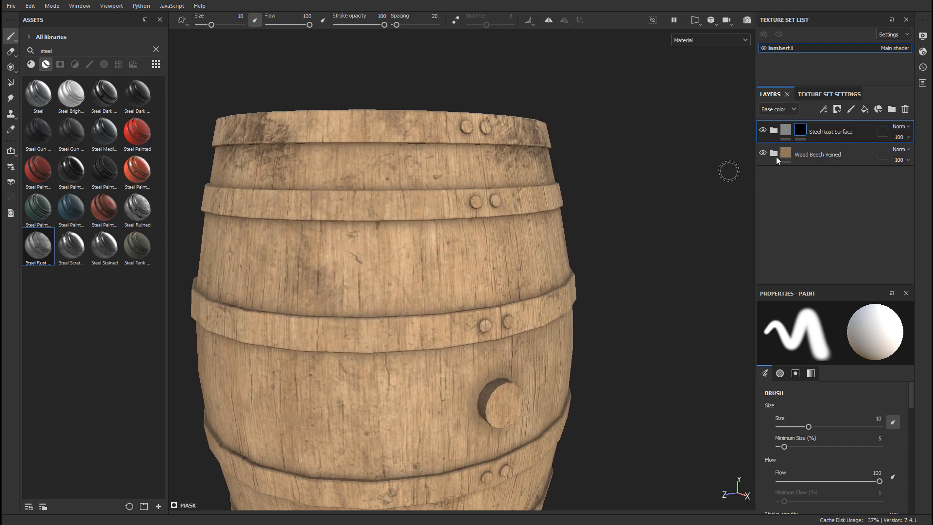
alt+middle_drag(590, 180, 617, 140)
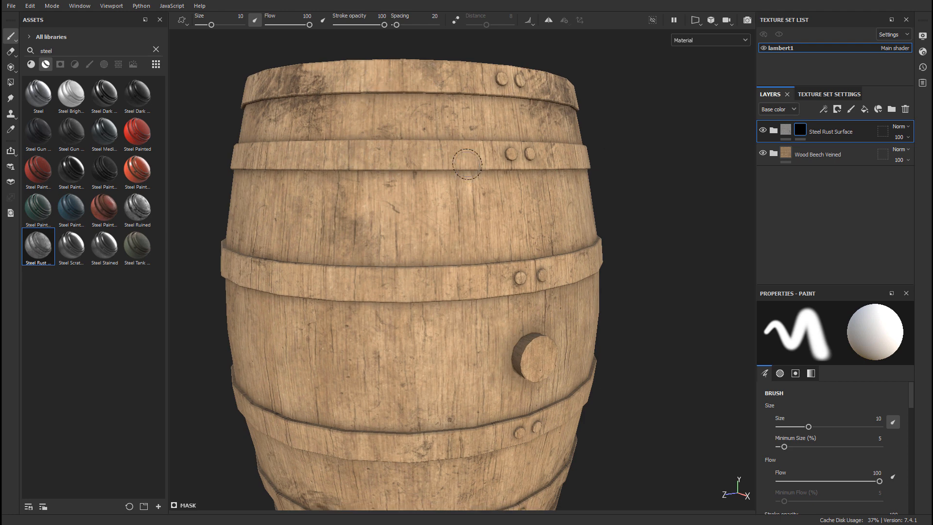
click(156, 50)
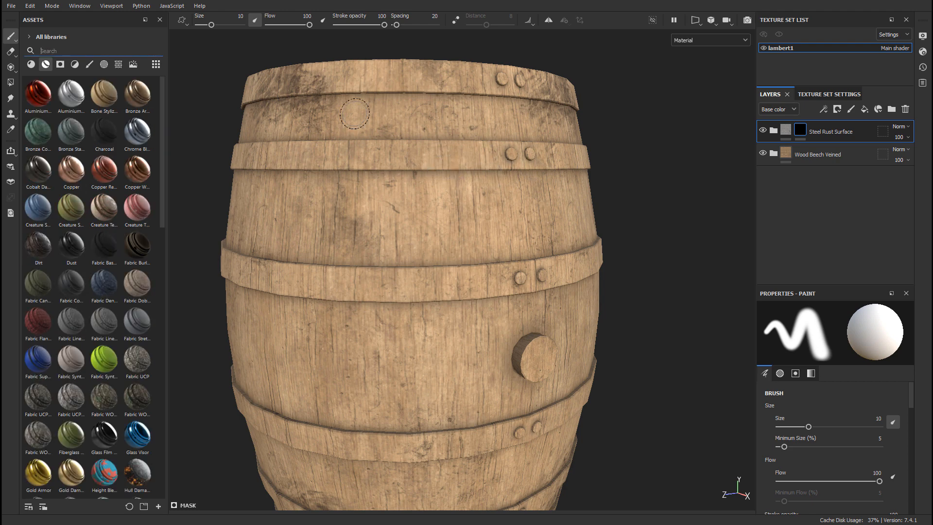
Step: Use Polygon Fill in UV chunk mode to fill the six hoop strips in the UV layout on the Steel Rust Surface mask
click(11, 85)
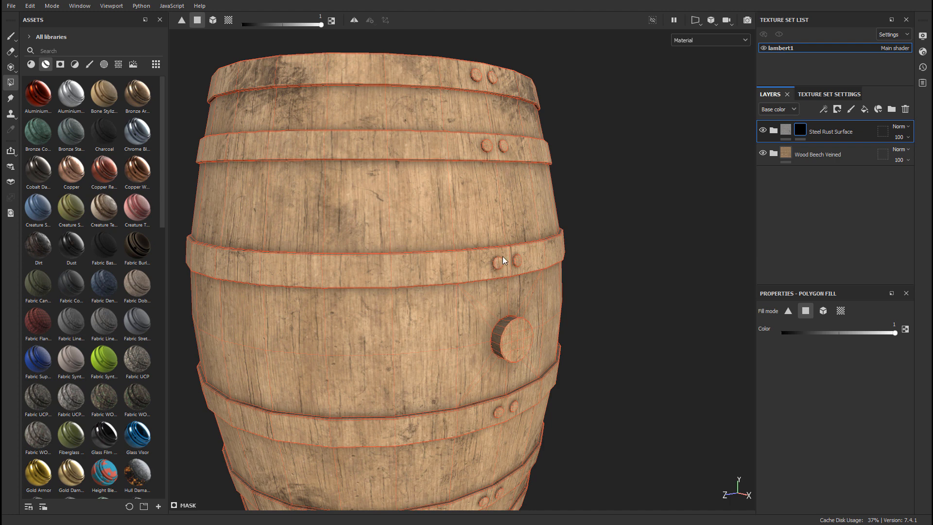
click(840, 311)
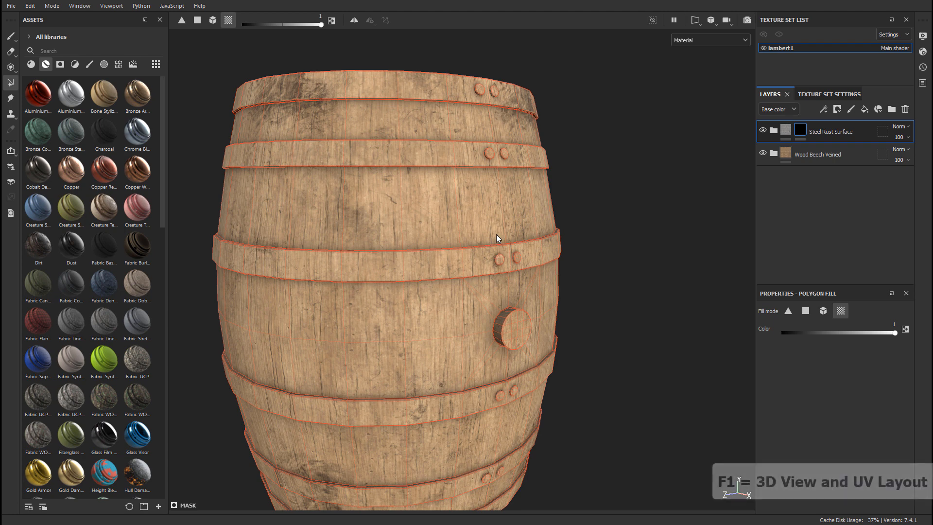
key(F1)
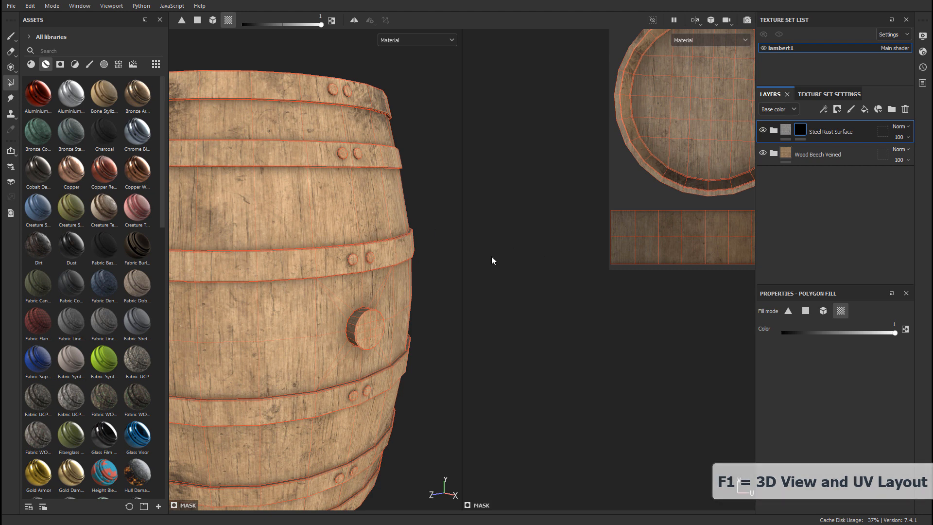
key(F2)
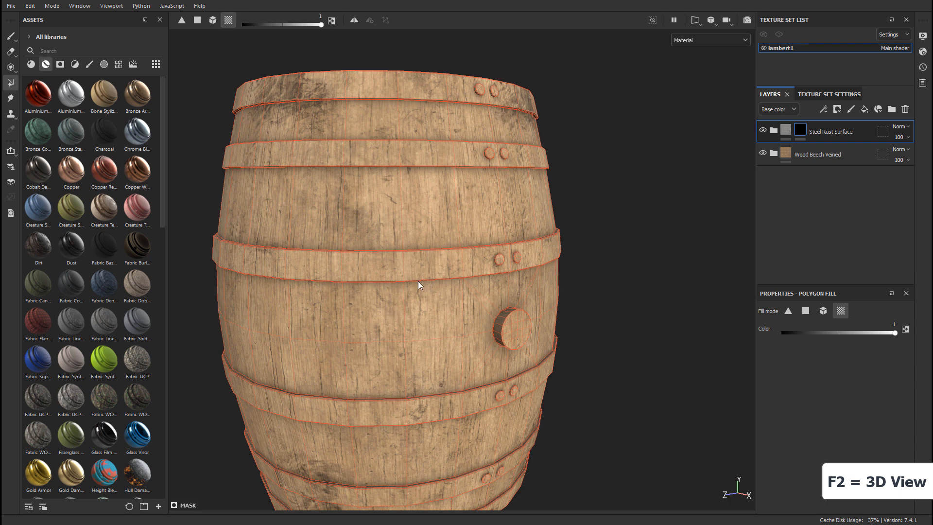
key(F1)
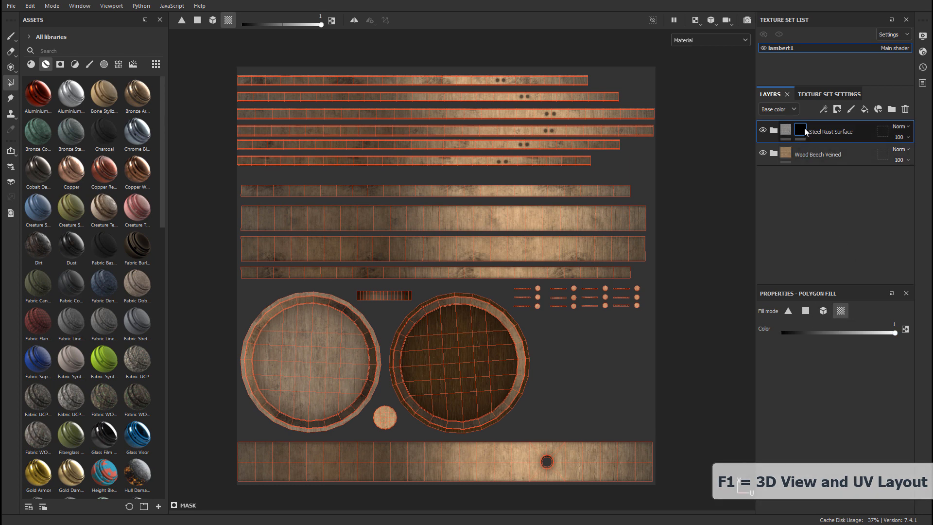
drag(211, 55, 669, 171)
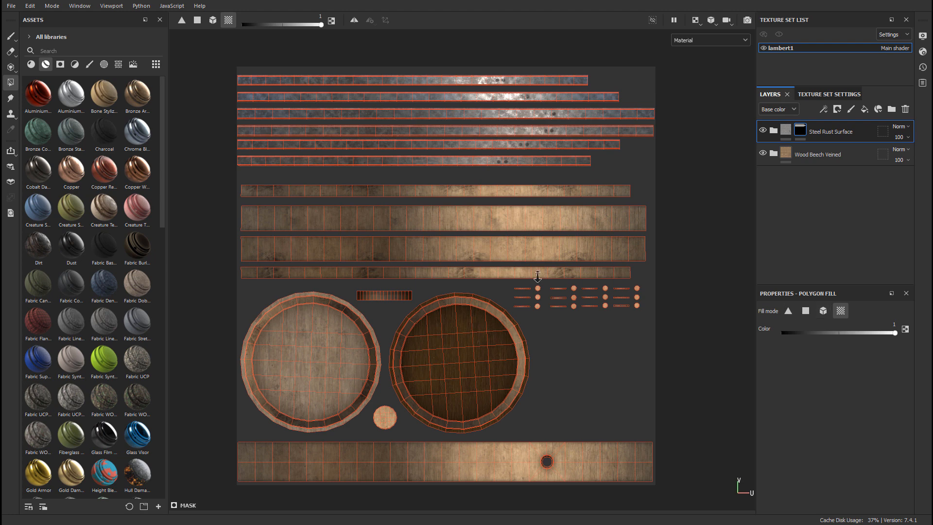
scroll(549, 280, up, 1)
key(F2)
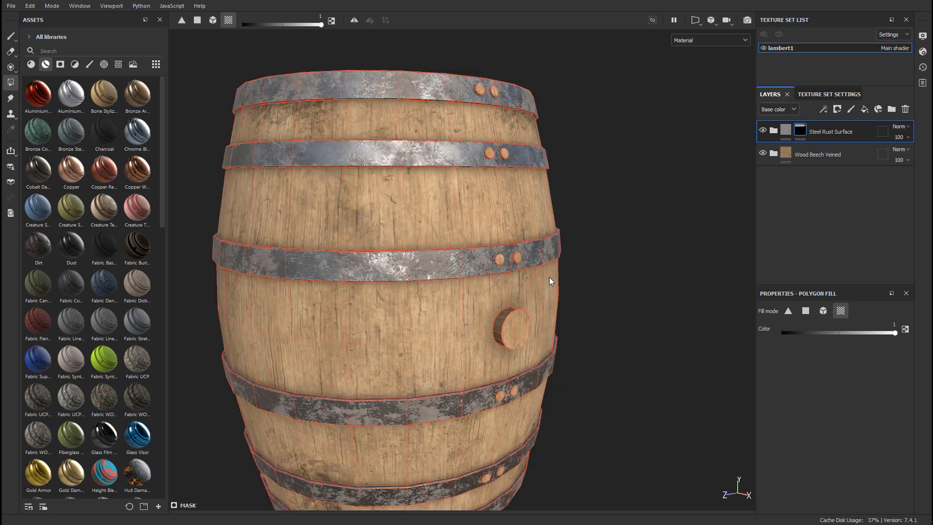
Step: Set Polygon Fill to mesh fill mode and fill the two rivets on the barrel's top hoop
scroll(549, 280, up, 2)
alt+drag(549, 280, 473, 320)
scroll(529, 275, up, 2)
alt+drag(529, 275, 529, 297)
click(822, 311)
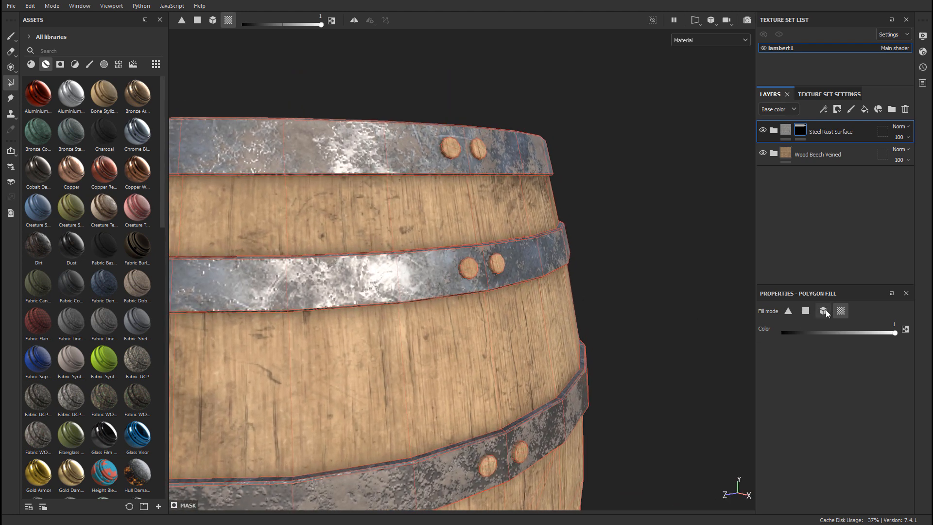
alt+drag(681, 275, 487, 235)
scroll(558, 215, up, 2)
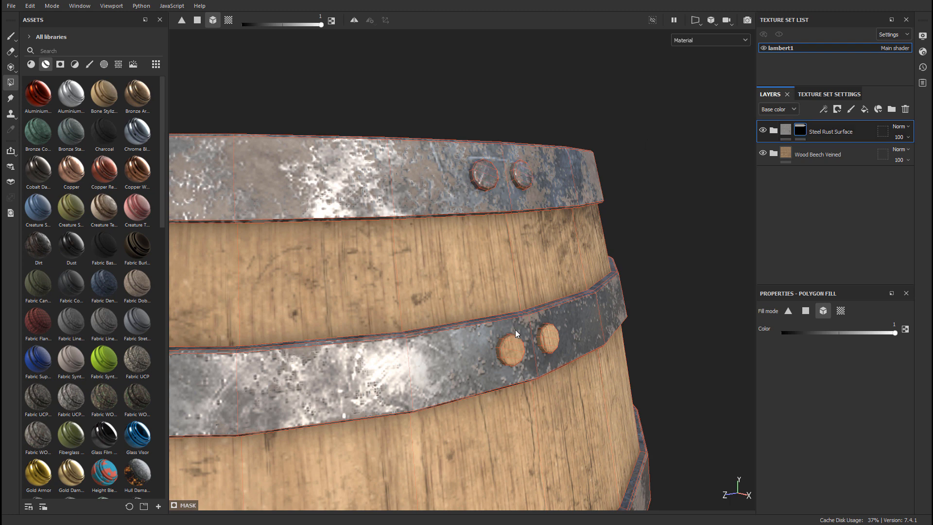
Step: Fill the rivets on the second and third hoops from the top in the Steel Rust Surface mask
click(544, 340)
drag(507, 349, 567, 366)
key(ctrl+z)
click(517, 358)
alt+middle_drag(567, 367, 505, 82)
click(485, 286)
click(522, 287)
Step: Fill the rivets on the fourth and fifth hoops from the top in the Steel Rust Surface mask
alt+middle_drag(555, 364, 541, 170)
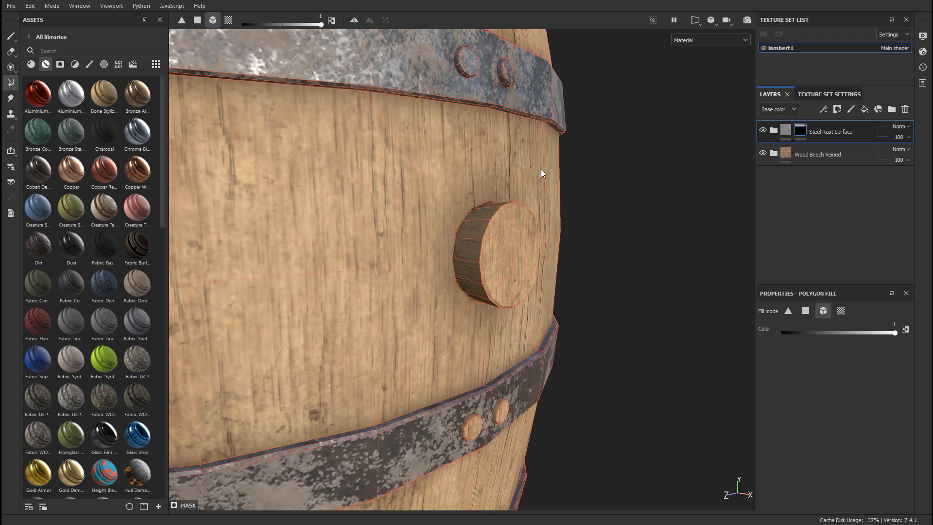
alt+middle_drag(490, 401, 487, 274)
click(473, 290)
click(494, 287)
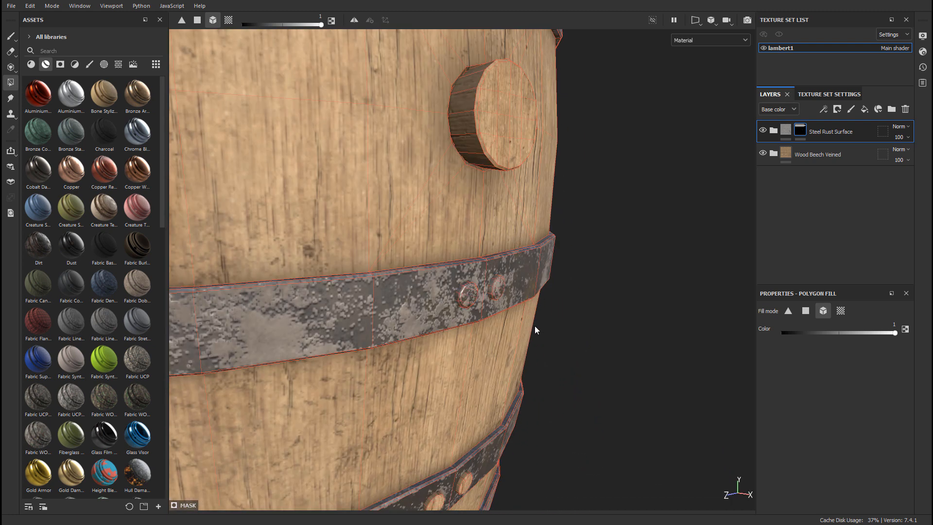
alt+middle_drag(499, 408, 517, 214)
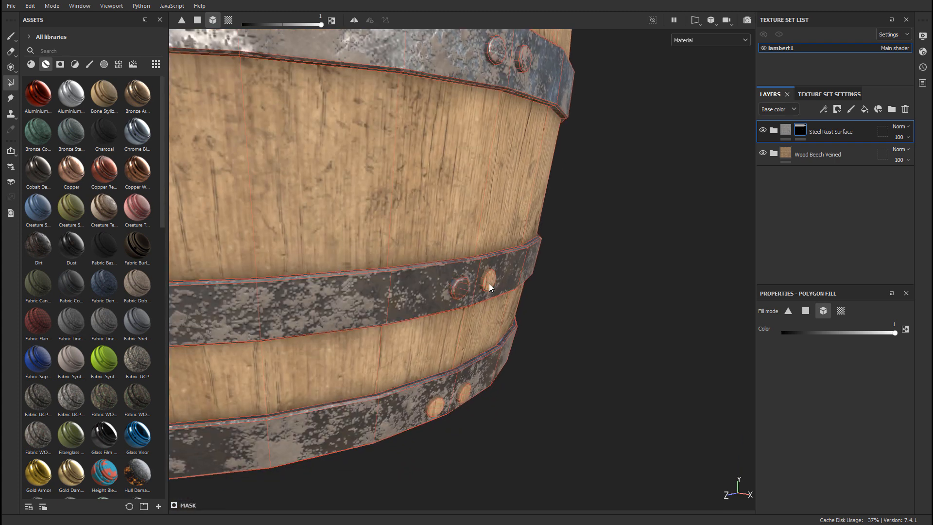
click(489, 284)
Step: Fill the two rivets on the bottom hoop in the Steel Rust Surface mask
alt+middle_drag(408, 350, 425, 279)
scroll(425, 279, up, 2)
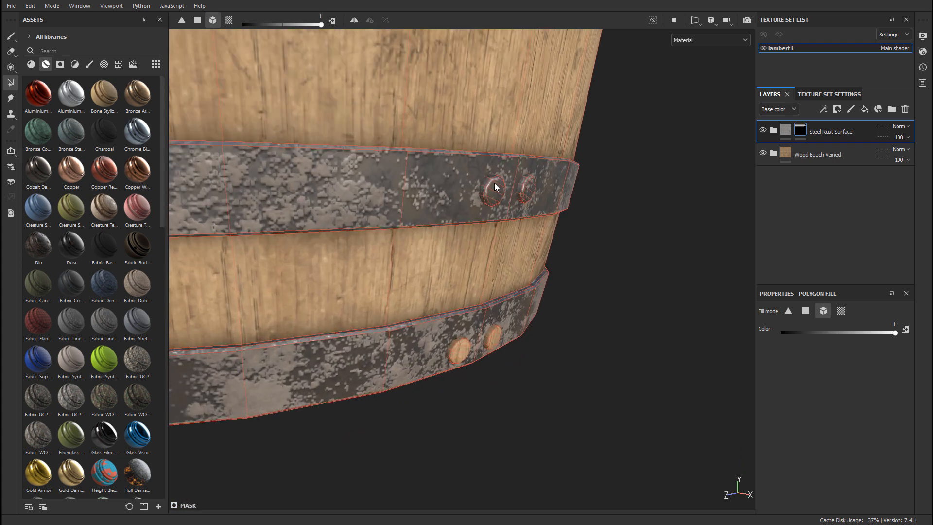
click(462, 351)
click(493, 336)
scroll(539, 269, down, 2)
alt+middle_drag(529, 269, 513, 300)
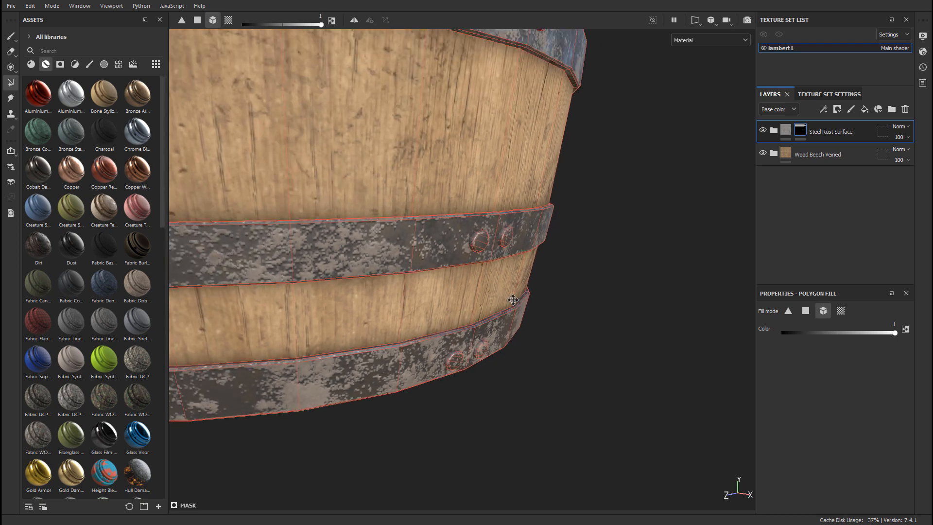
Step: Examine the steel hoops, rivets and wooden plug on the textured barrel
alt+right_drag(513, 299, 364, 243)
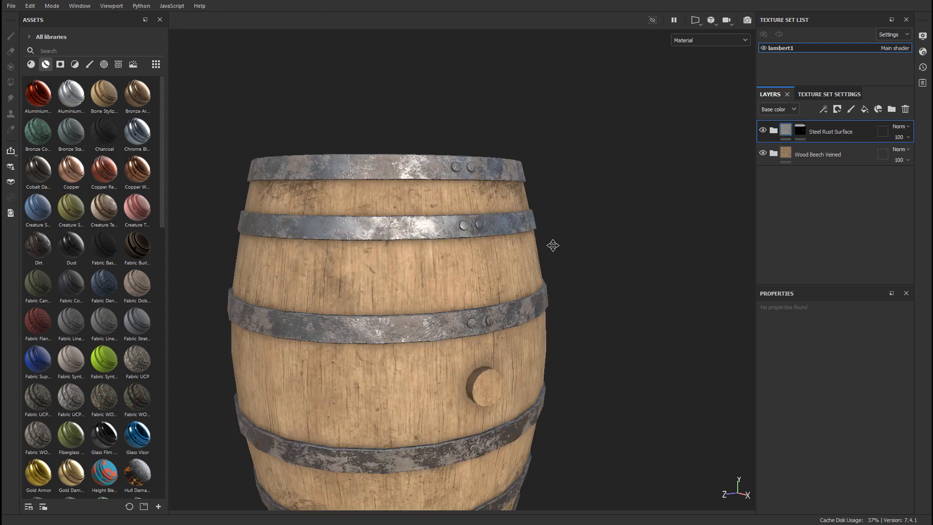
alt+middle_drag(551, 246, 552, 202)
mouse_move(552, 202)
alt+mouse_down()
mouse_move(420, 198)
mouse_move(539, 206)
alt+mouse_up()
alt+middle_drag(539, 207, 532, 133)
alt+right_drag(532, 134, 561, 240)
alt+middle_drag(561, 240, 546, 303)
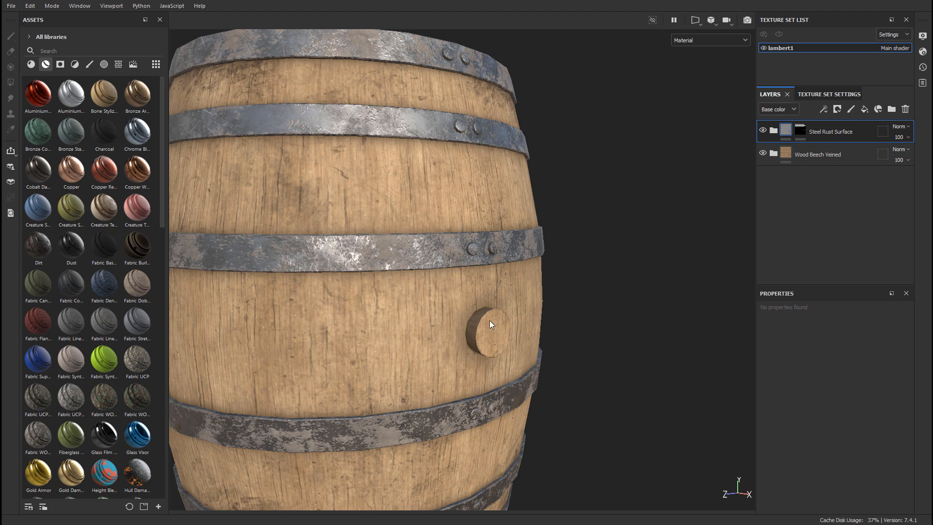
alt+drag(489, 320, 540, 331)
scroll(540, 332, up, 2)
alt+middle_drag(528, 347, 526, 260)
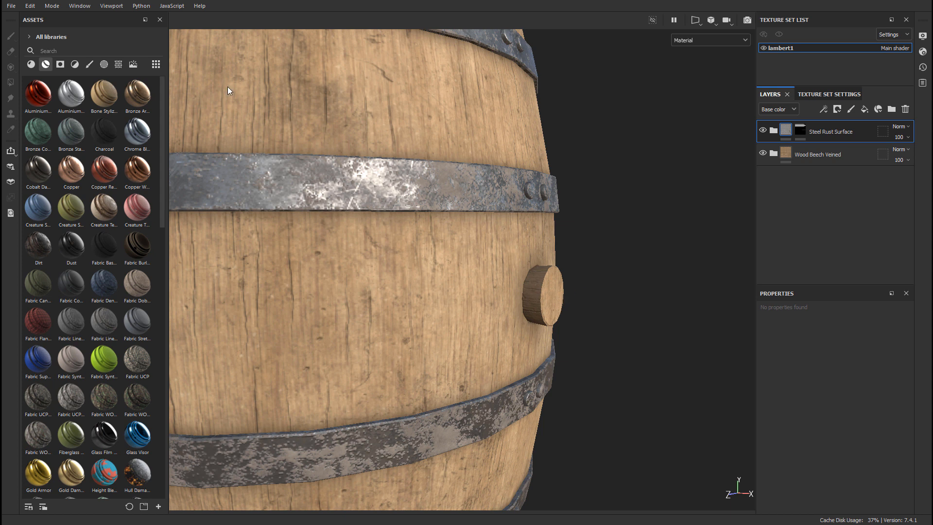
Step: Search the base materials for "wood" and apply the Wood Rough material to the barrel
click(31, 65)
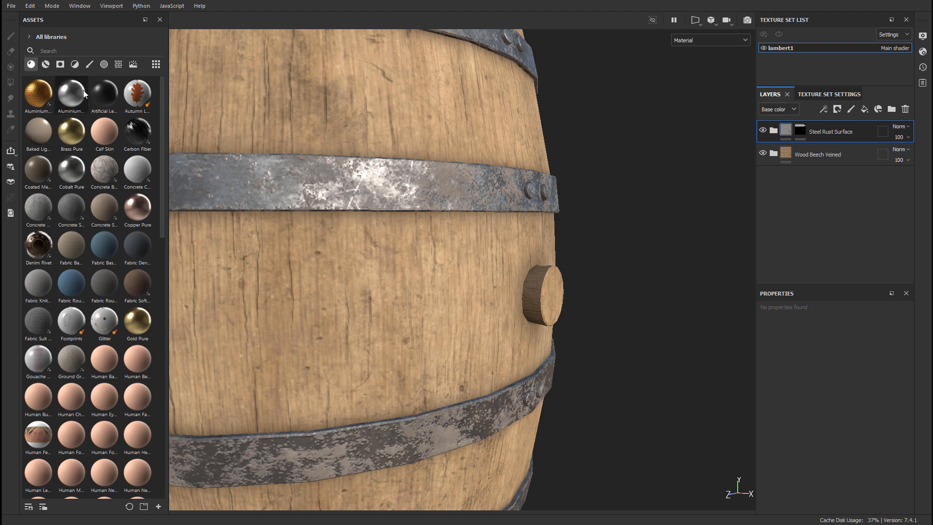
click(63, 51)
text(wood)
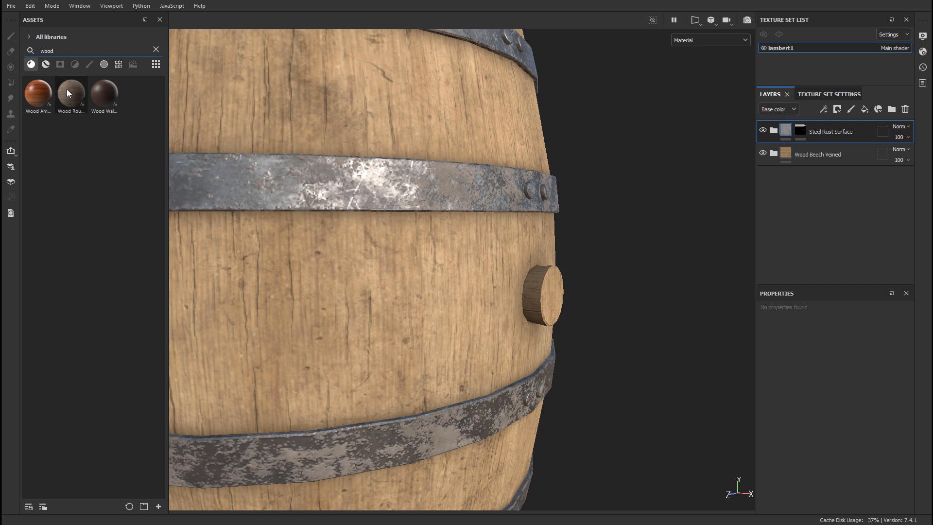
mouse_move(67, 91)
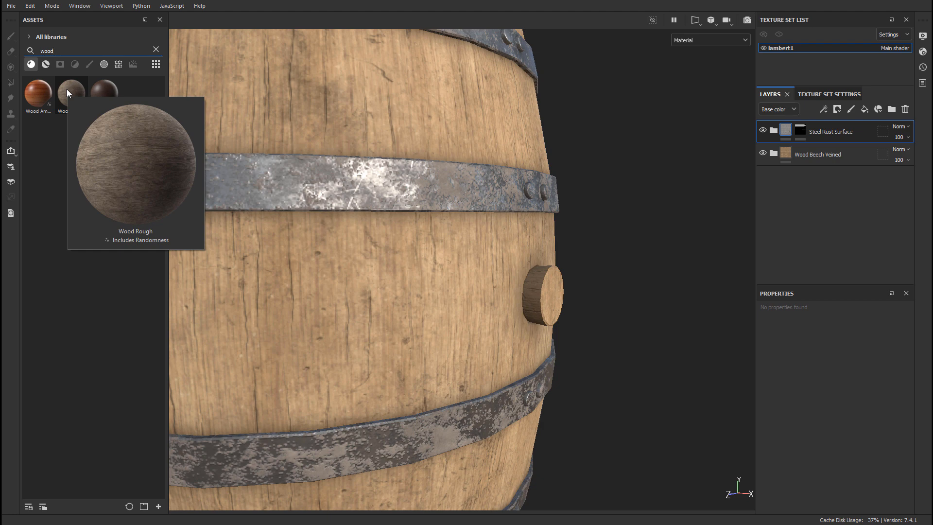
drag(66, 89, 396, 257)
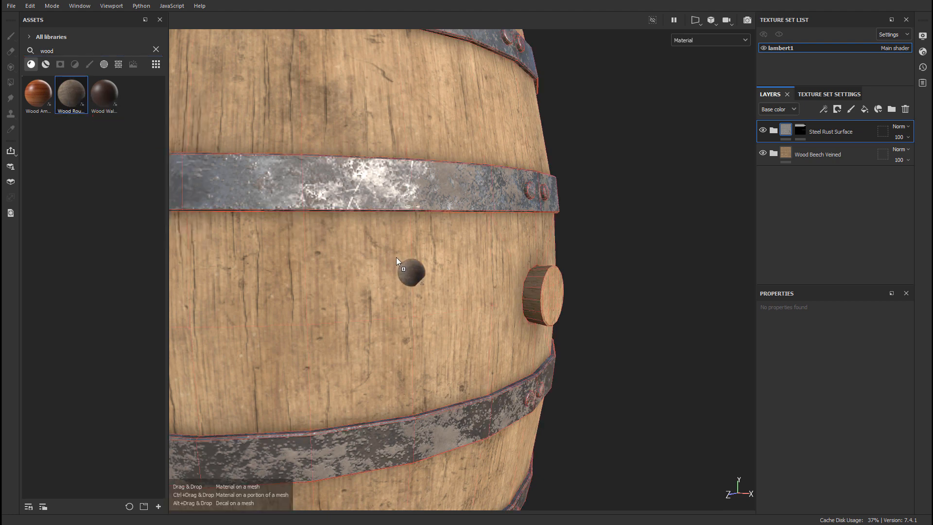
drag(536, 293, 536, 293)
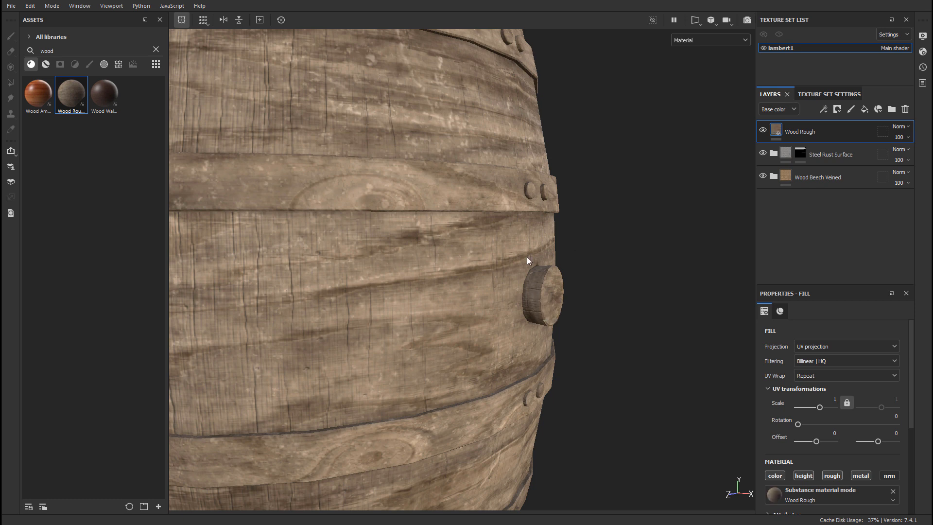
Step: Clear the "wood" asset search and add a black mask to the Wood Rough layer
click(155, 49)
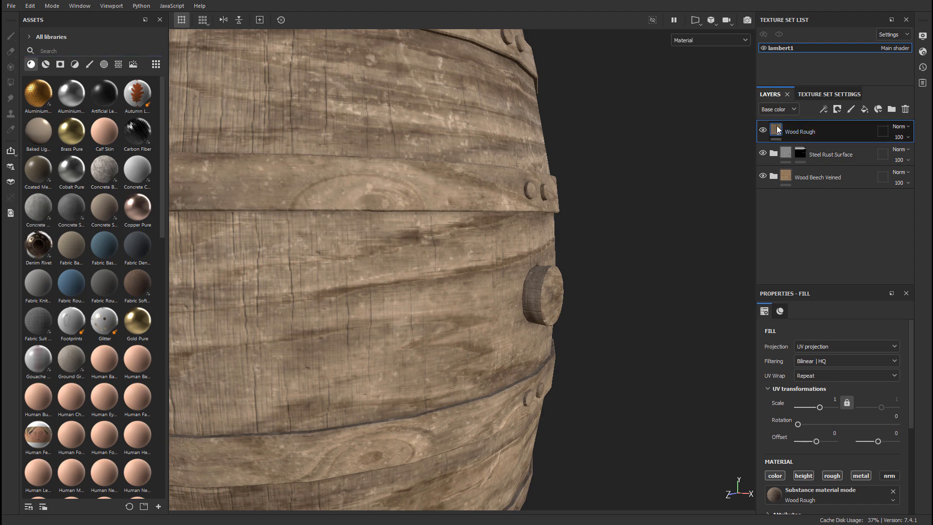
right_click(777, 130)
click(815, 143)
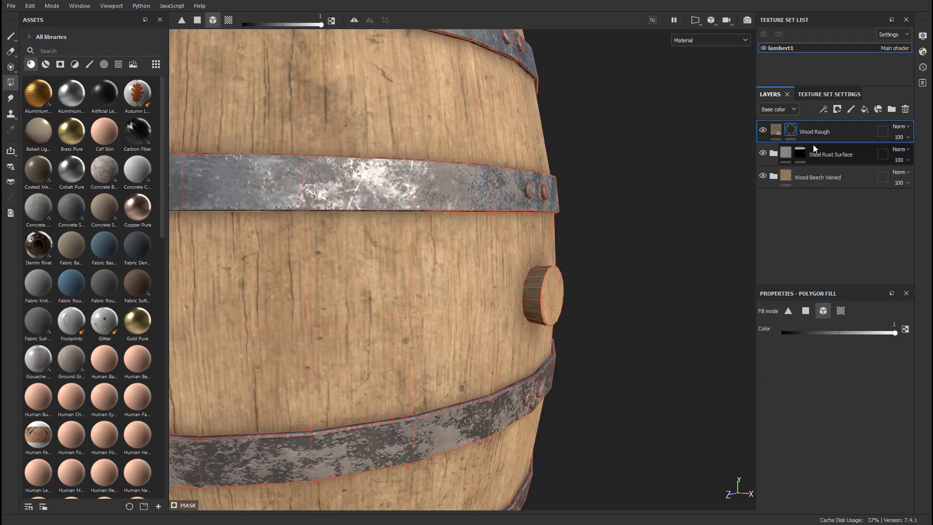
Step: Fill the barrel's round plug in the Wood Rough mask with Polygon Fill and frame the whole barrel
alt+middle_drag(605, 212, 586, 235)
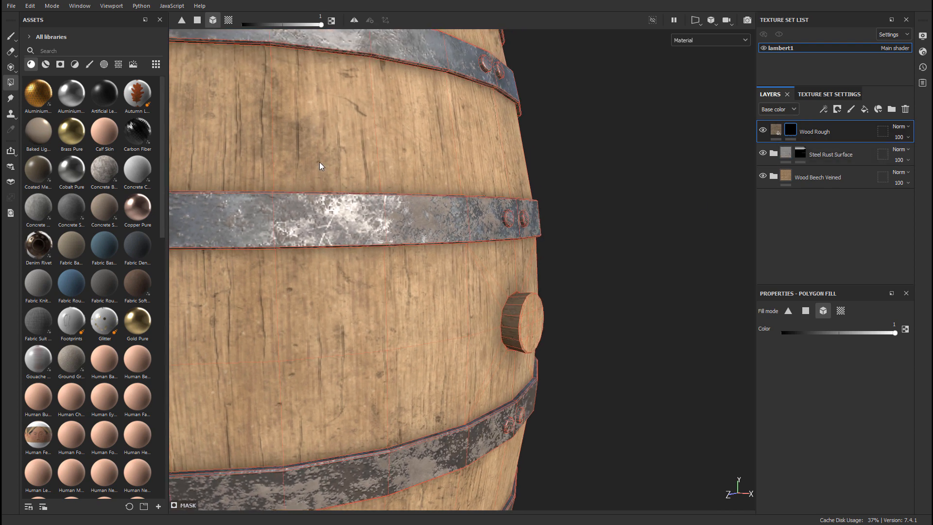
click(11, 84)
click(515, 316)
key(f)
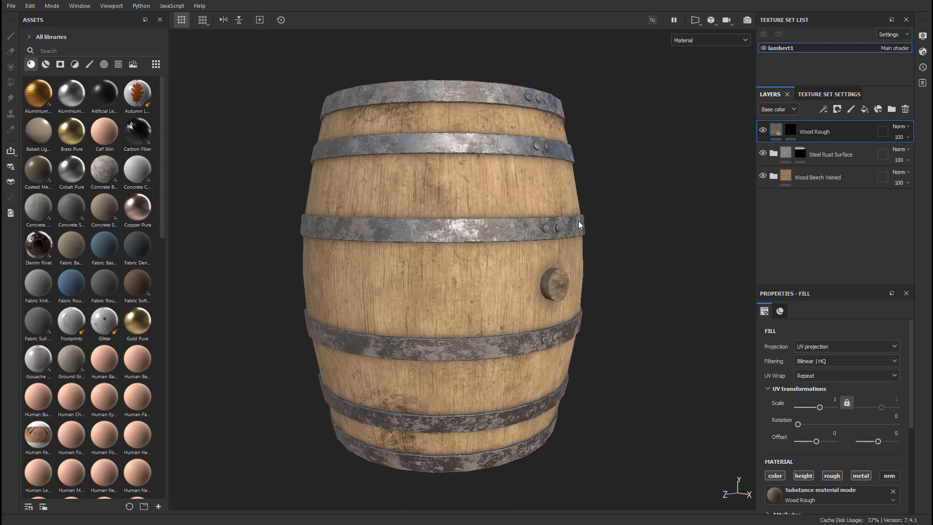
scroll(418, 280, up, 3)
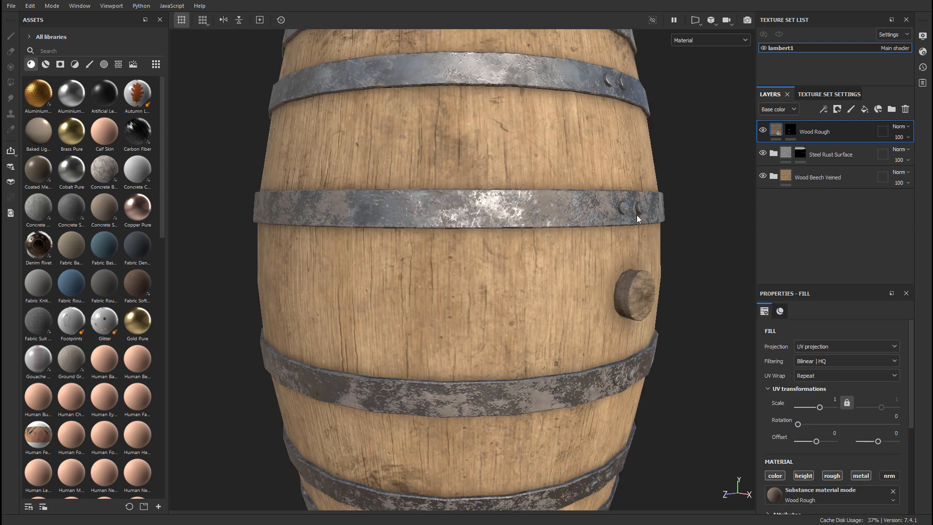
scroll(637, 215, down, 2)
alt+drag(457, 219, 556, 249)
alt+middle_drag(556, 249, 544, 259)
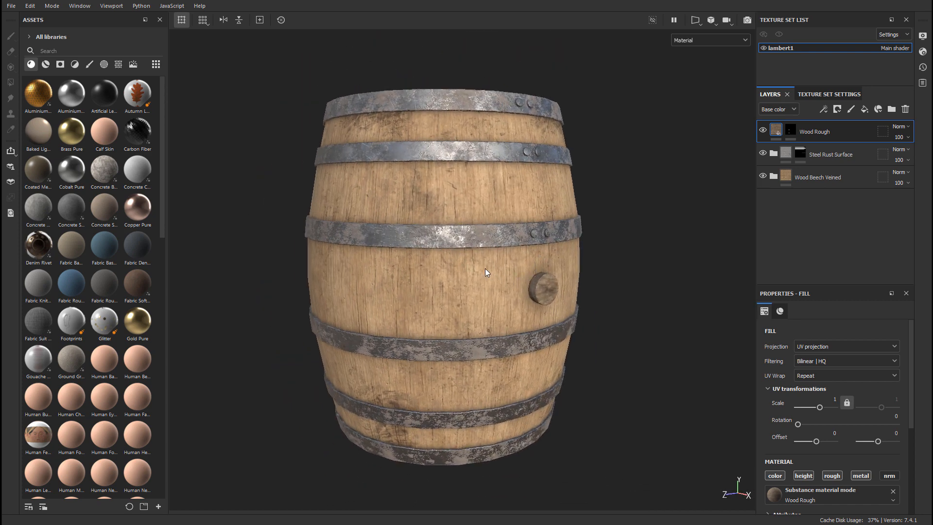
scroll(485, 268, up, 1)
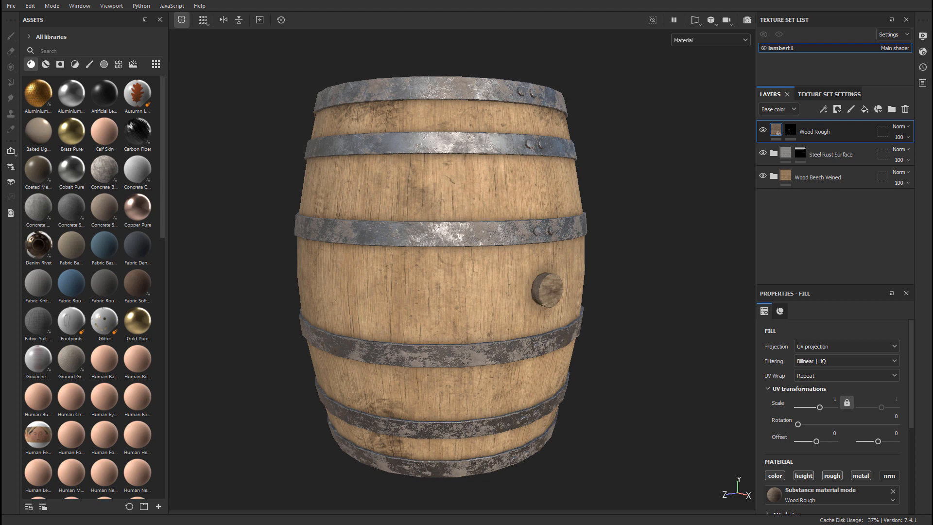
Step: Expand the Wood Beech Veined group and examine the fill properties of its Base Wood and Wood Fibers layers
click(826, 177)
click(774, 177)
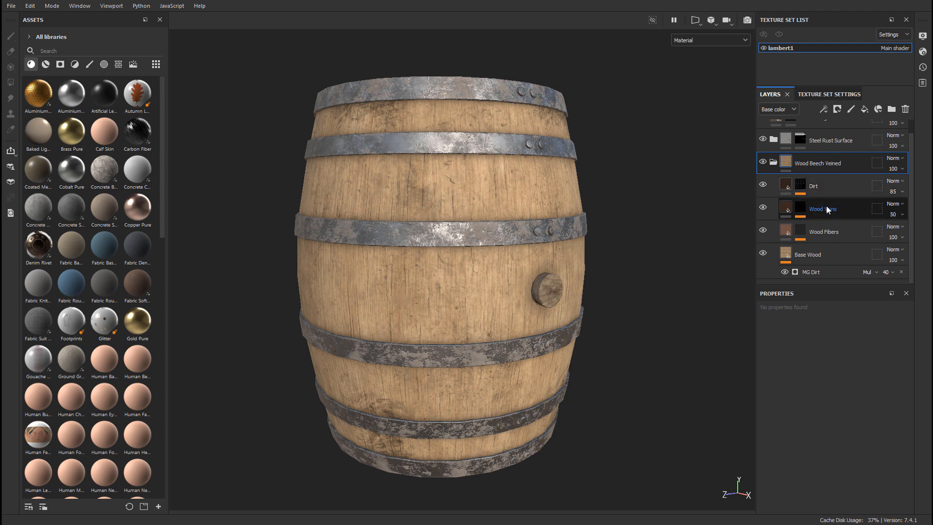
click(821, 255)
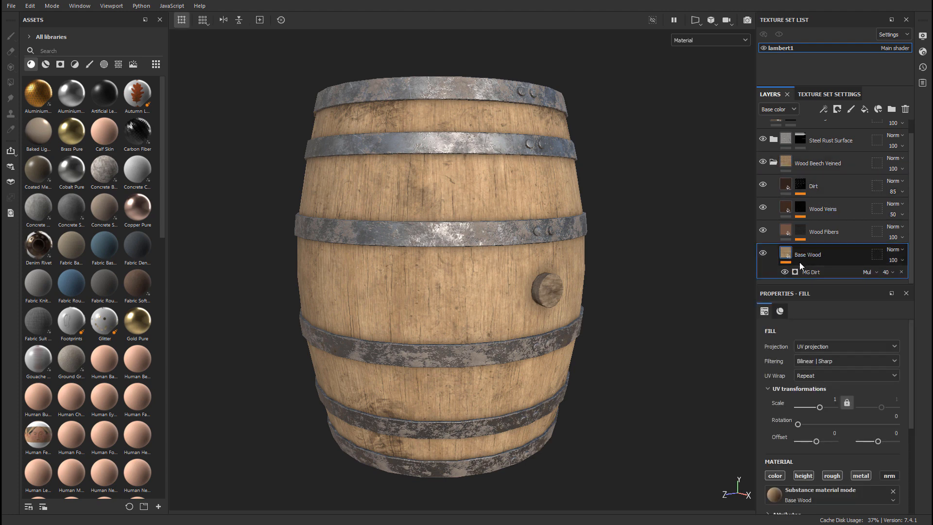
scroll(817, 409, down, 3)
scroll(817, 409, down, 2)
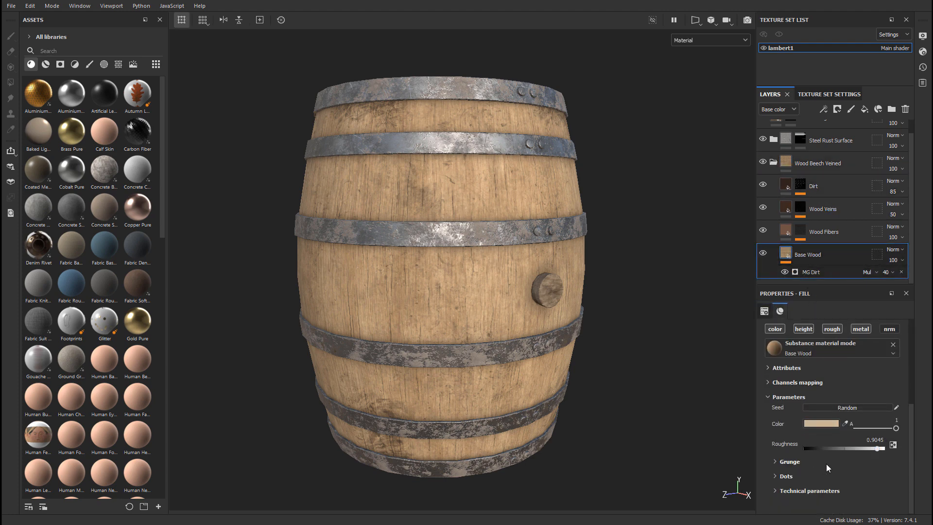
scroll(819, 453, up, 2)
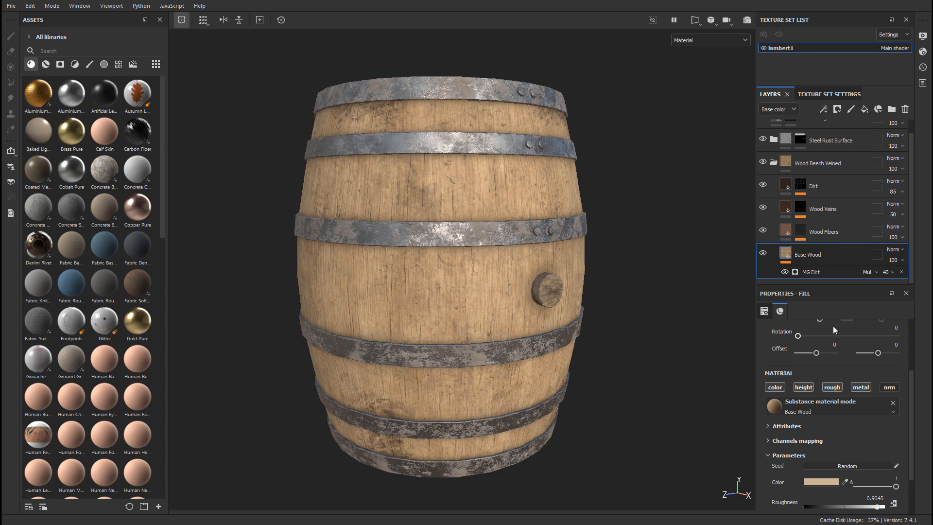
click(832, 234)
scroll(811, 451, up, 2)
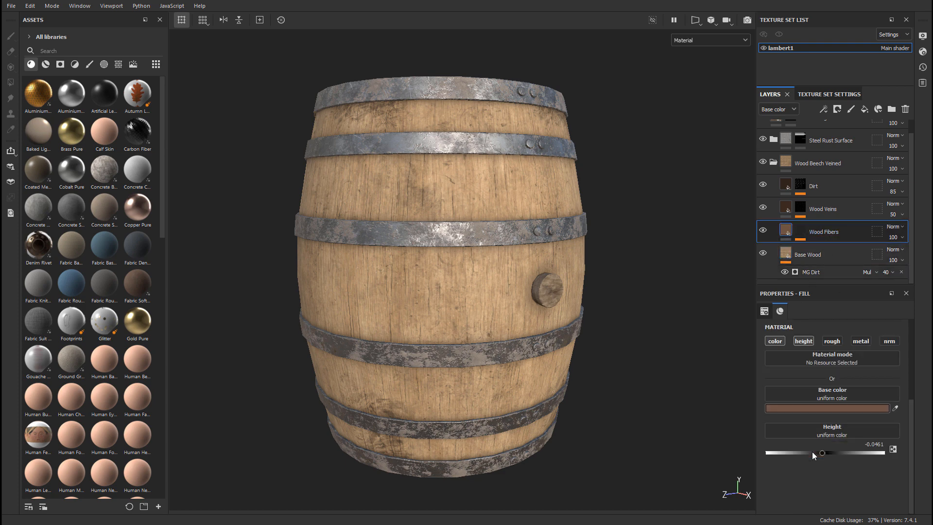
Step: Set the Base Wood layer's material colour to the greyish brown 6C655A
click(815, 263)
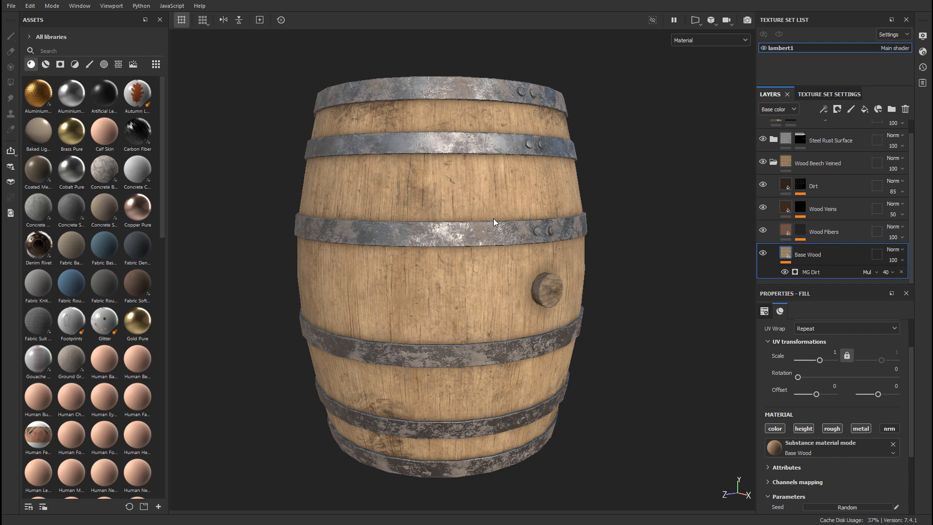
scroll(820, 392, down, 3)
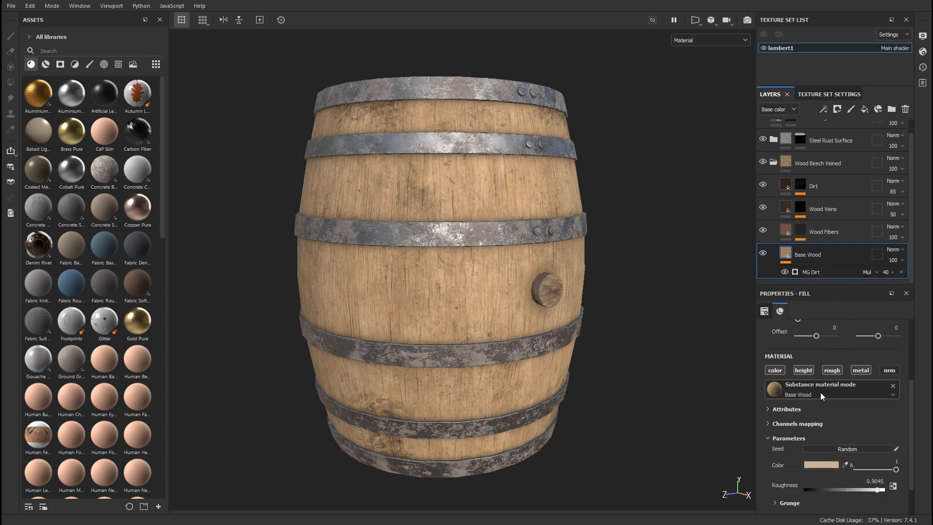
click(818, 466)
click(715, 436)
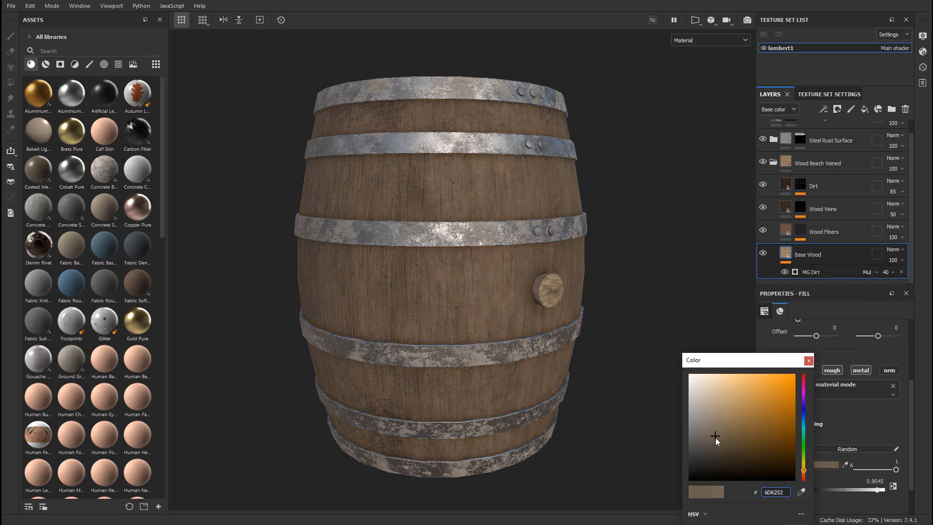
drag(715, 437, 706, 435)
alt+drag(621, 369, 536, 307)
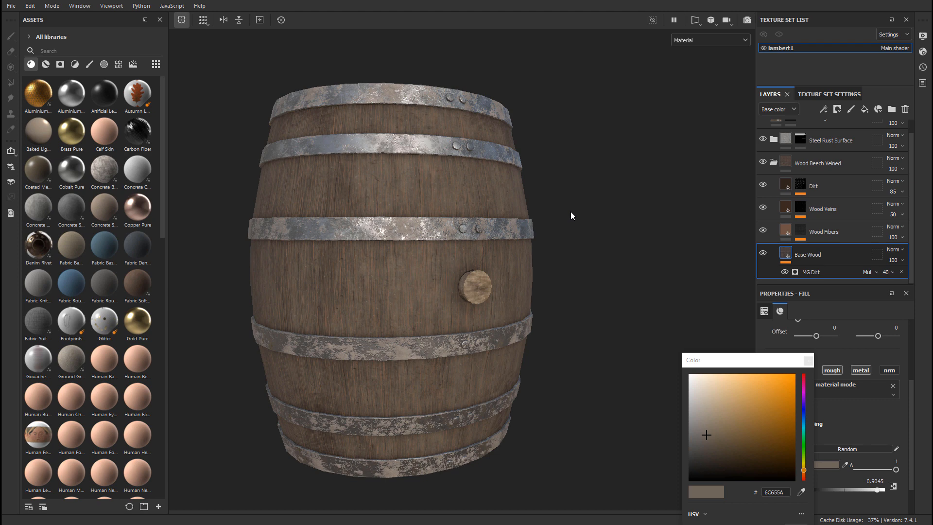
click(808, 362)
alt+middle_drag(387, 234, 430, 249)
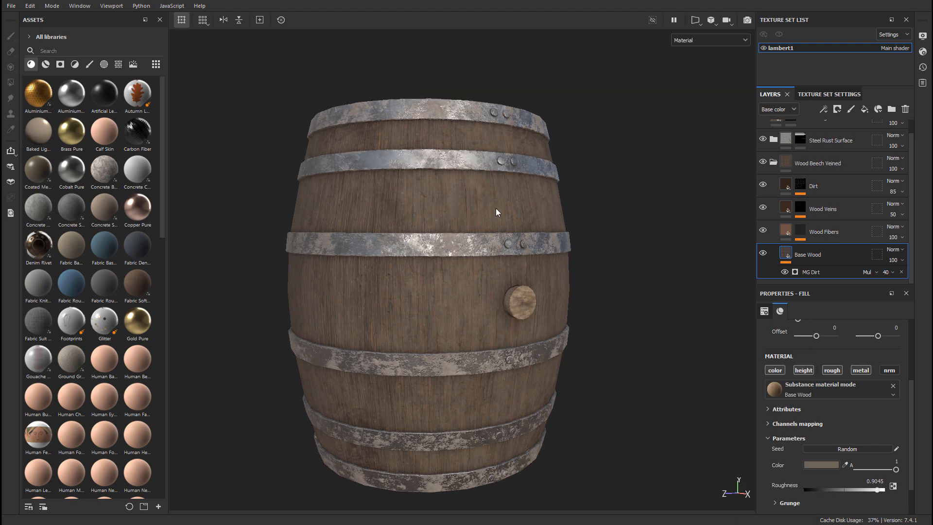
mouse_move(510, 198)
alt+mouse_down()
mouse_move(537, 198)
mouse_move(511, 194)
alt+mouse_up()
alt+middle_drag(582, 212, 540, 184)
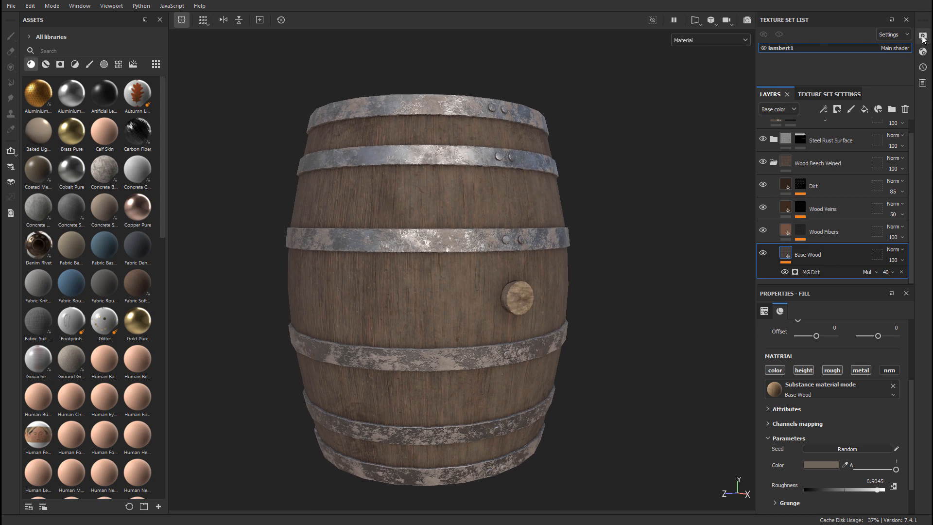
Step: Set the viewport's environment map to Studio White Soft
click(922, 37)
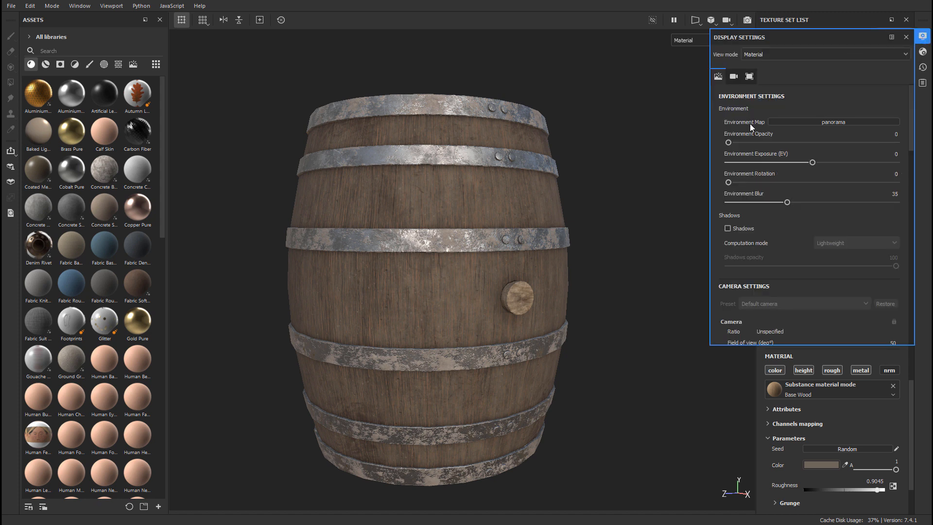
click(840, 123)
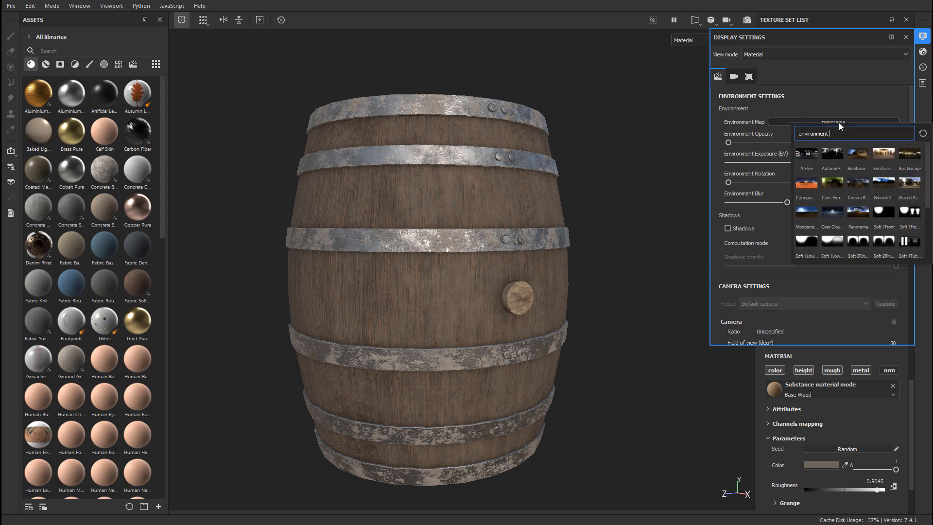
mouse_move(841, 188)
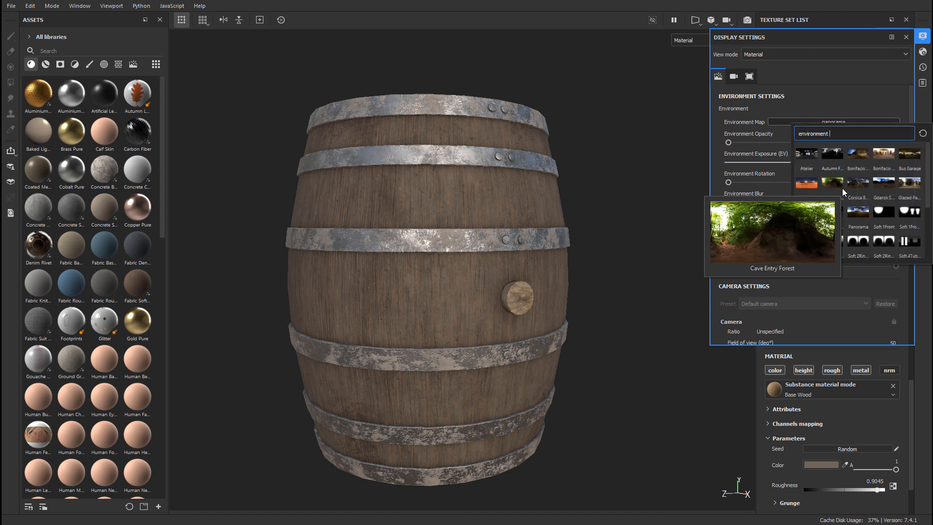
scroll(857, 192, down, 3)
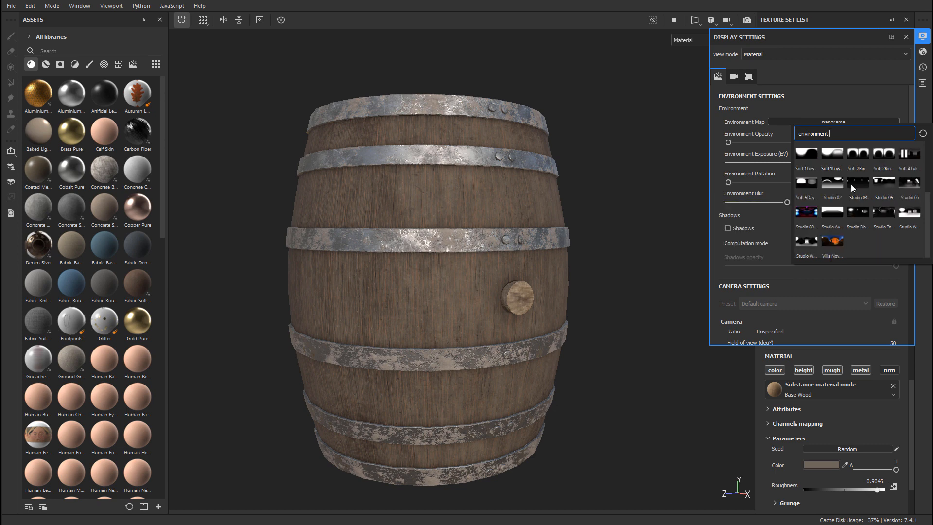
mouse_move(906, 219)
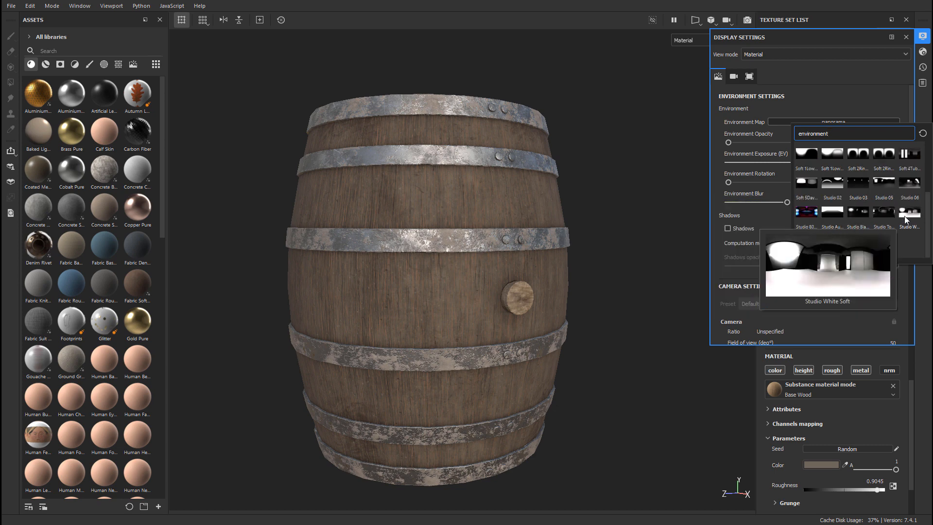
click(906, 220)
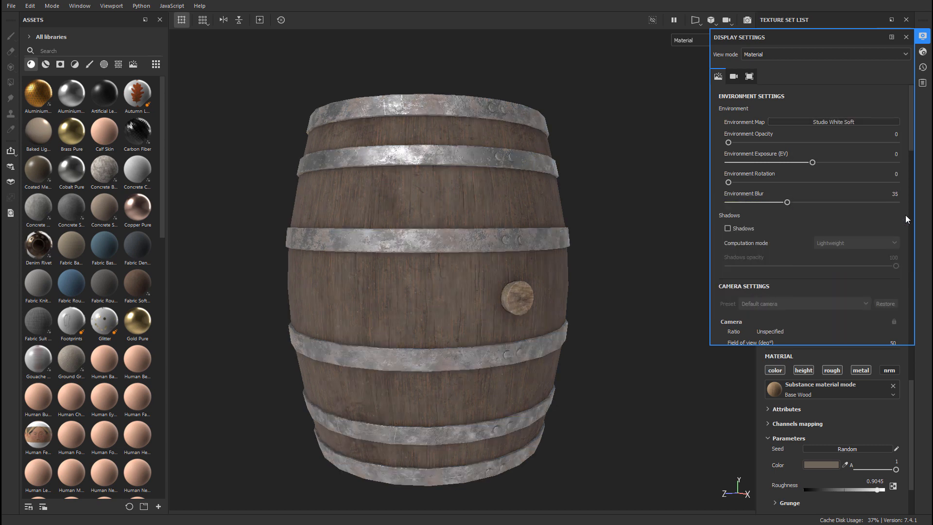
Step: Rotate the environment lighting to 40 and close the display settings
shift+right_drag(571, 225, 595, 206)
alt+drag(607, 206, 594, 214)
alt+middle_drag(590, 214, 580, 199)
alt+drag(580, 196, 593, 187)
alt+middle_drag(595, 187, 584, 209)
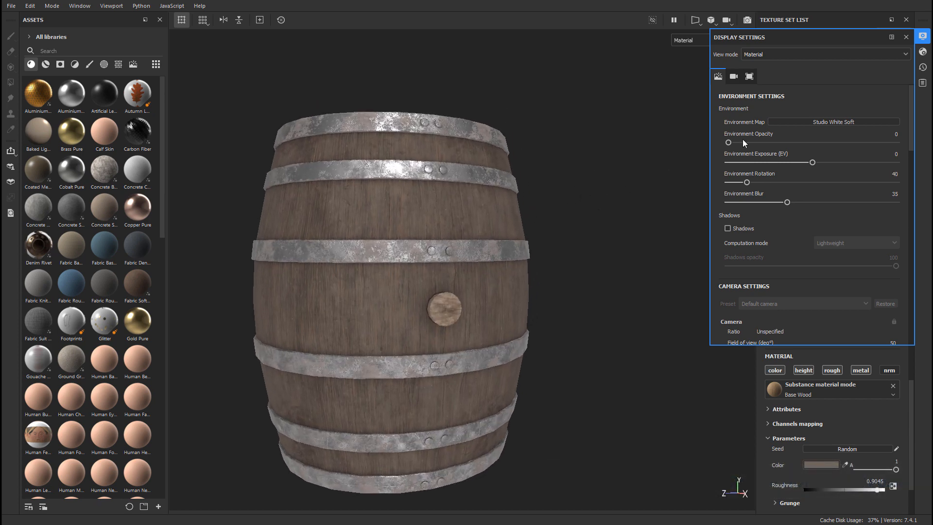
click(922, 36)
alt+middle_drag(555, 282, 572, 272)
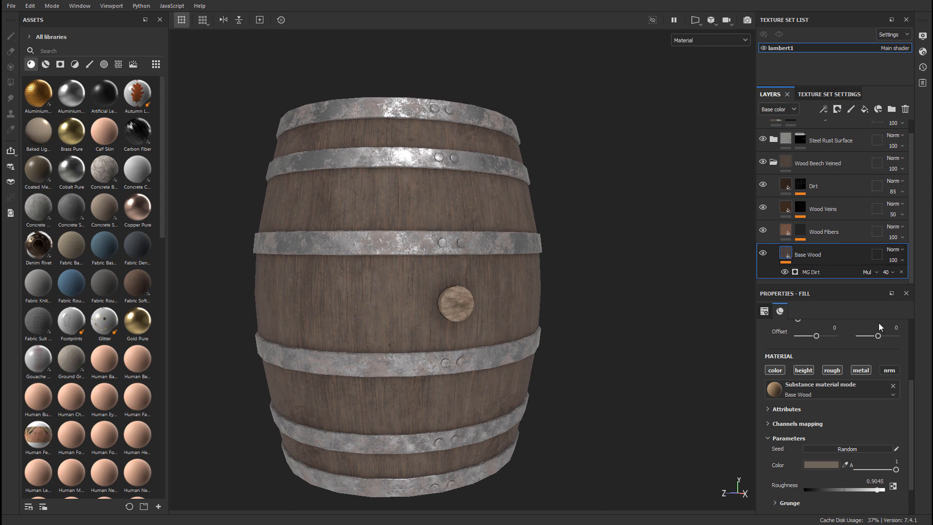
Step: Fine-tune the Base Wood layer's material colour to a dark greyish brown, checking it on the barrel
click(821, 465)
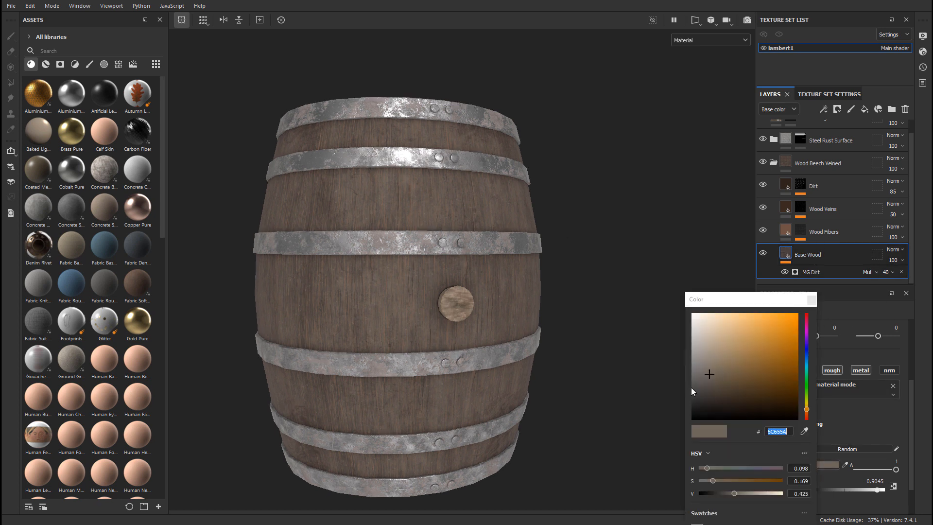
drag(706, 371, 711, 368)
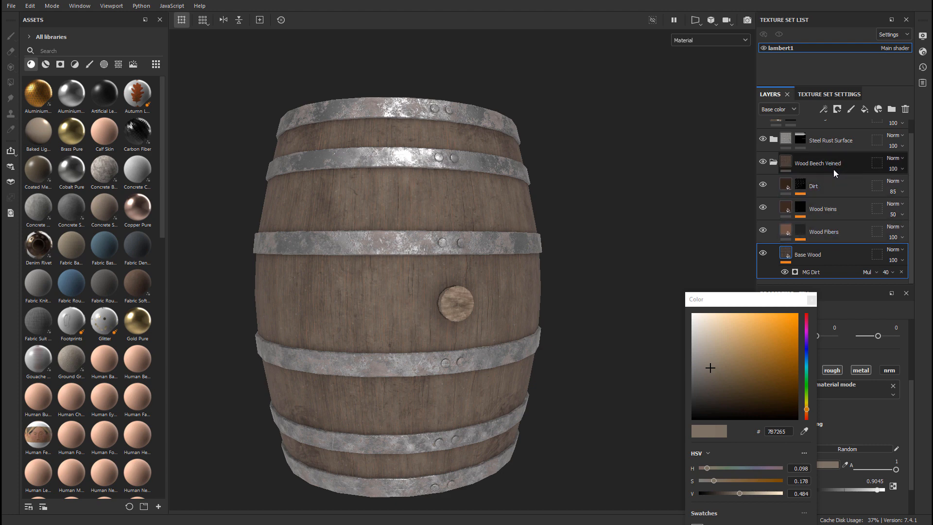
drag(714, 367, 710, 374)
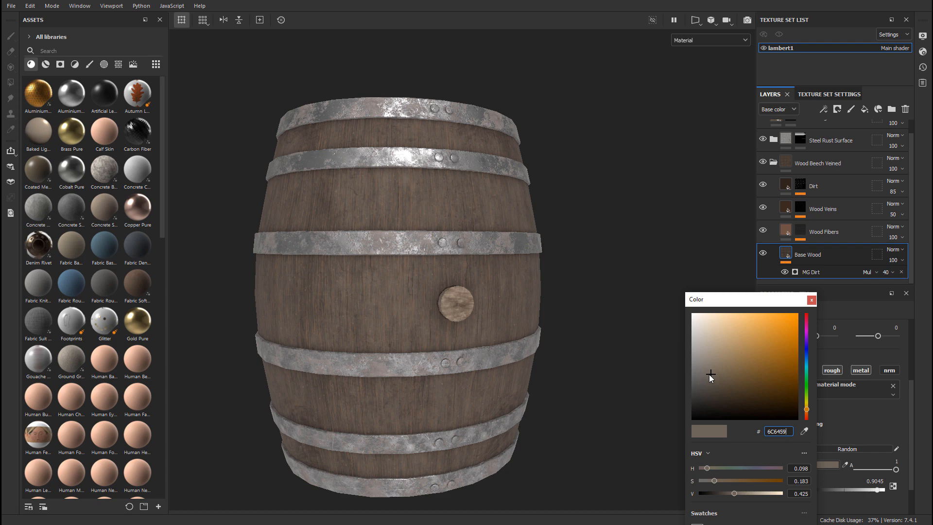
drag(709, 374, 712, 375)
alt+drag(520, 344, 539, 336)
alt+right_drag(435, 341, 583, 340)
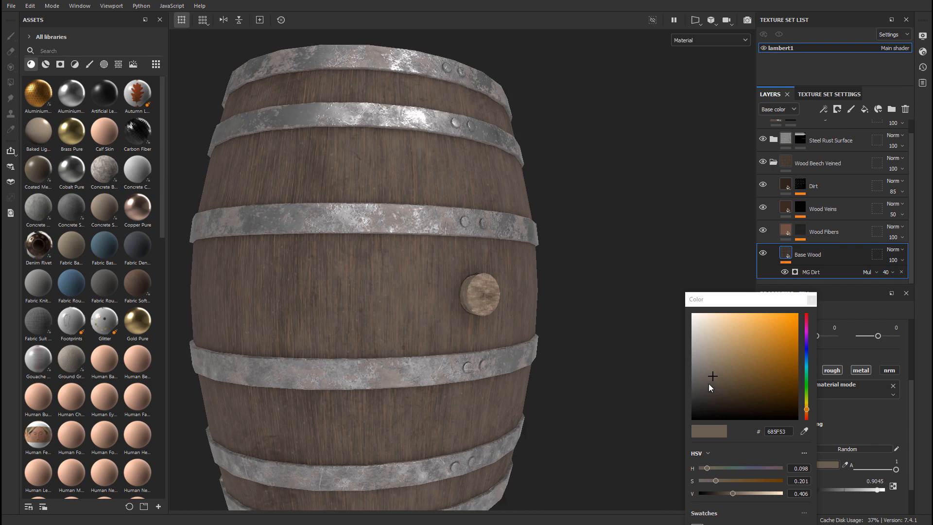
click(716, 375)
drag(716, 376, 711, 375)
alt+drag(571, 340, 537, 306)
click(812, 300)
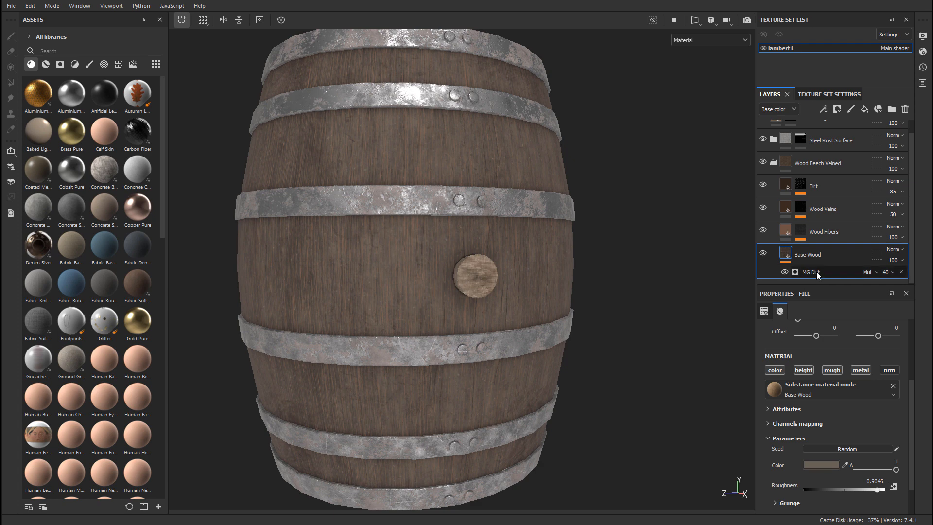
Step: Compare the barrel's wood with the MG Dirt generator on Base Wood hidden and shown
click(816, 271)
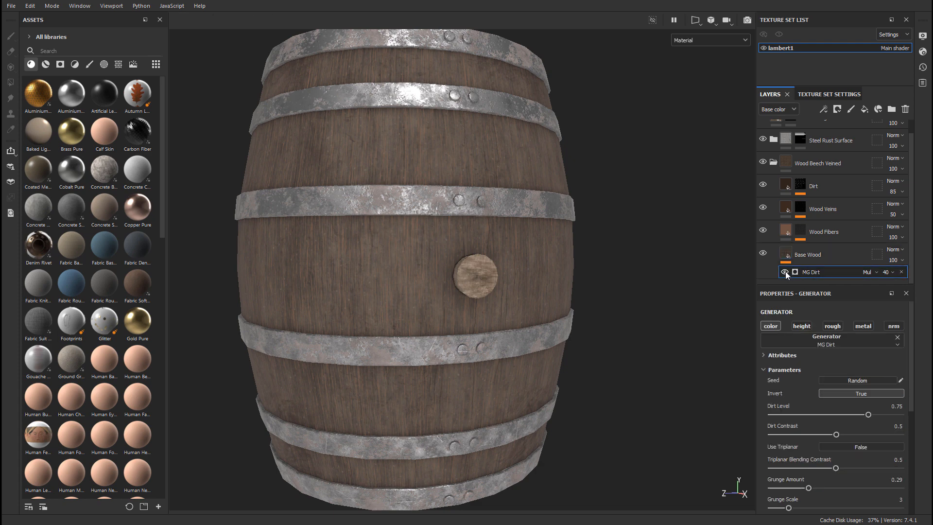
alt+middle_drag(606, 230, 608, 245)
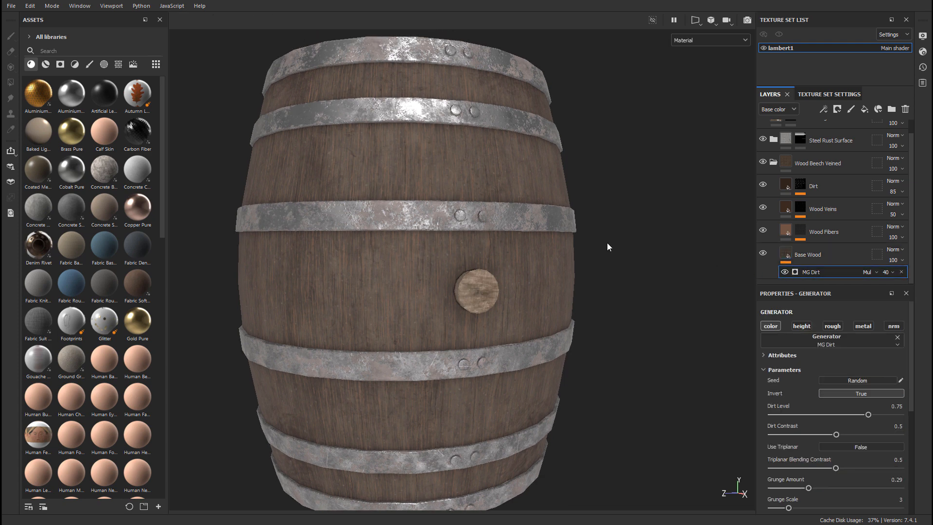
click(785, 272)
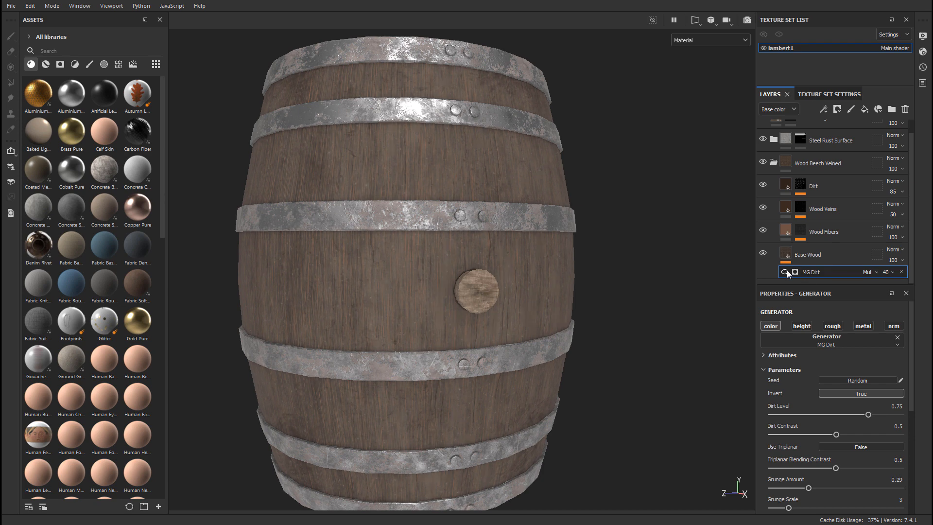
click(785, 272)
click(785, 272)
click(785, 272)
click(785, 272)
click(785, 272)
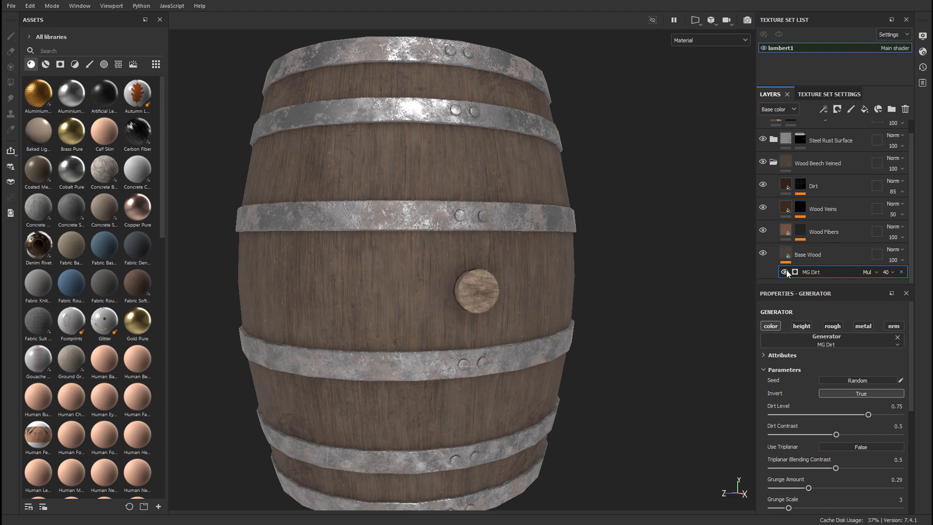
alt+drag(560, 272, 627, 246)
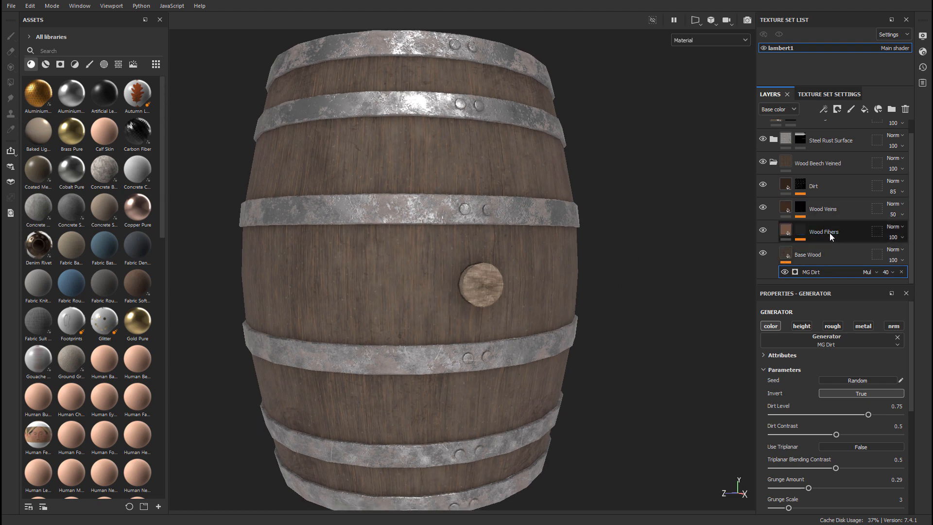
Step: Compare the barrel's staves up close with the Wood Fibers layer hidden and shown
click(764, 230)
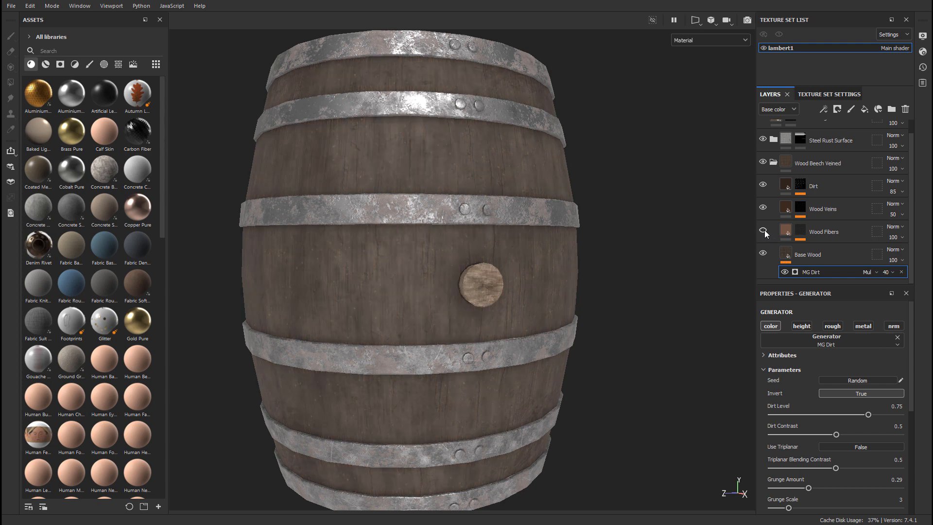
click(765, 229)
click(764, 229)
click(765, 229)
scroll(602, 233, up, 2)
alt+middle_drag(602, 232, 618, 279)
scroll(618, 280, up, 2)
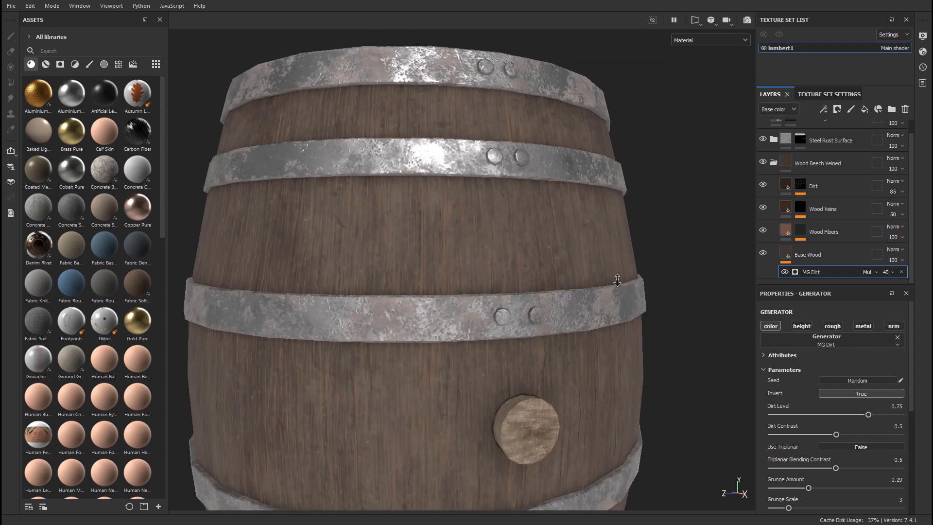
click(765, 232)
click(765, 231)
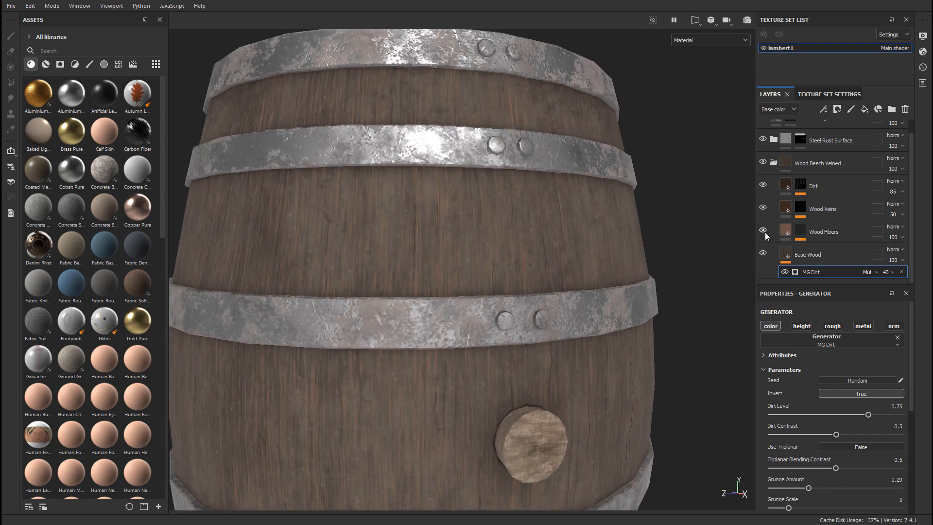
Step: Set the Wood Fibers layer's base colour to a dark greyish brown, around 362F2B
alt+middle_drag(740, 233, 645, 222)
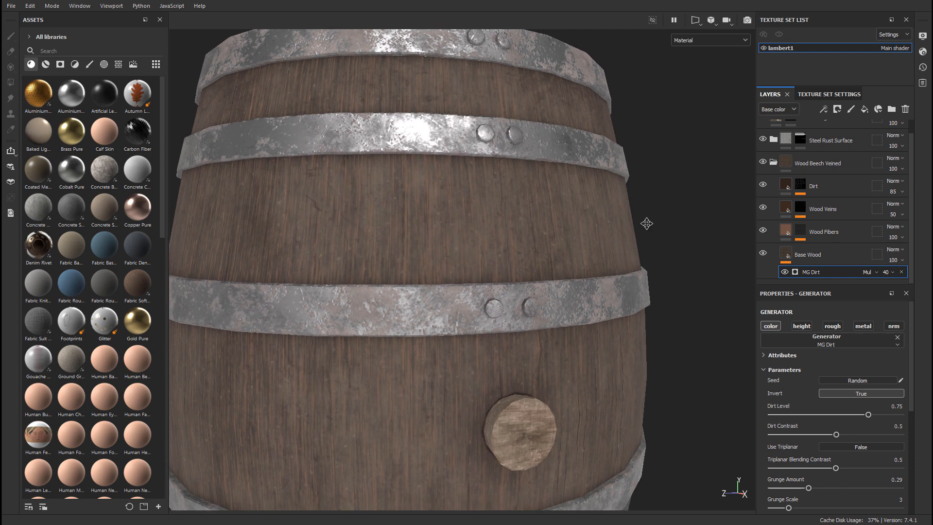
click(780, 228)
alt+middle_drag(634, 319, 670, 287)
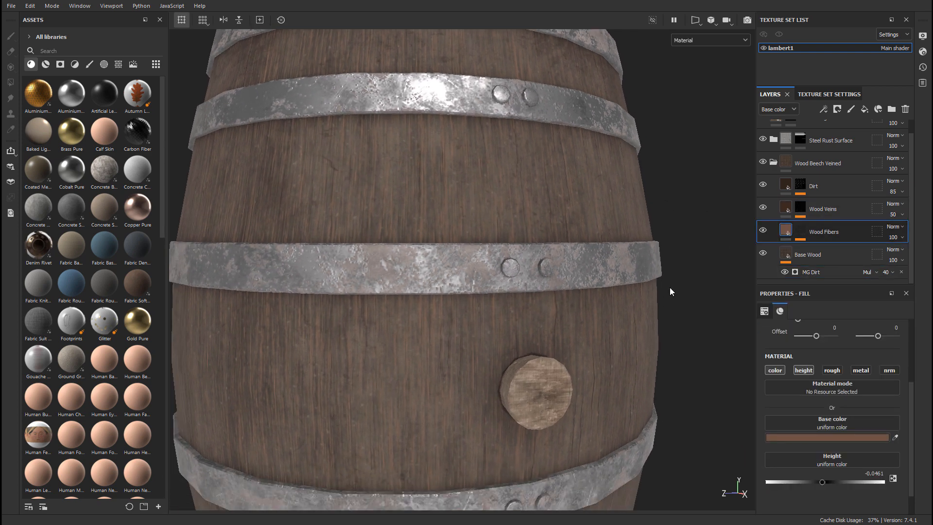
click(824, 435)
drag(738, 372, 715, 397)
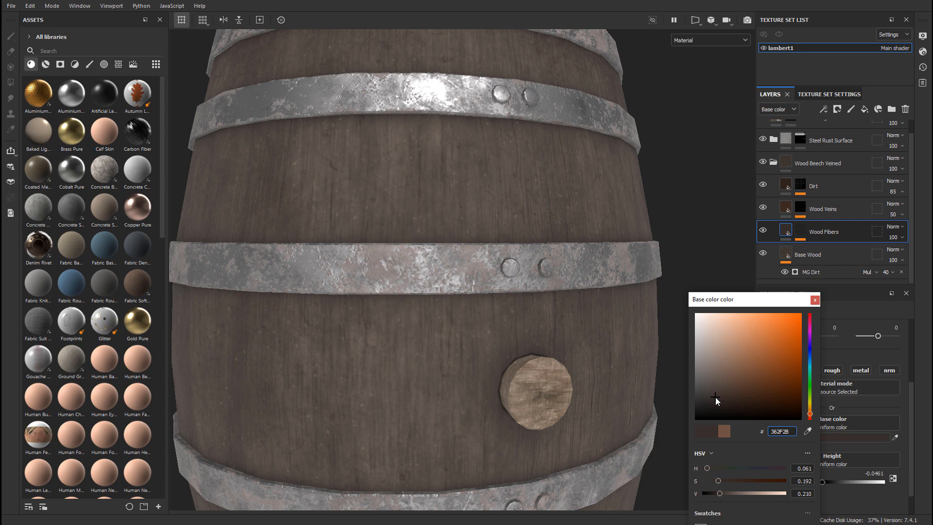
drag(715, 397, 714, 396)
click(814, 299)
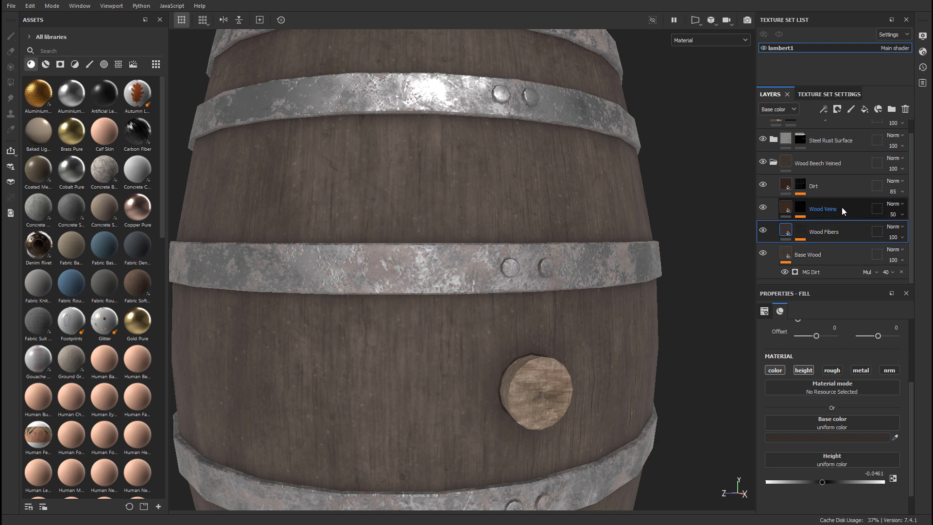
Step: Set the Wood Veins layer's base colour to the dark brown 372C25
click(768, 207)
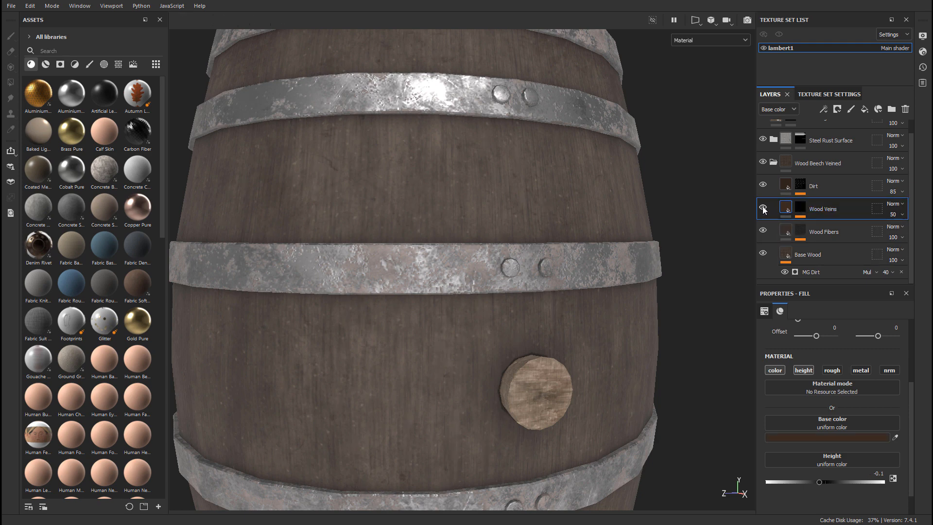
click(820, 436)
drag(749, 398, 724, 396)
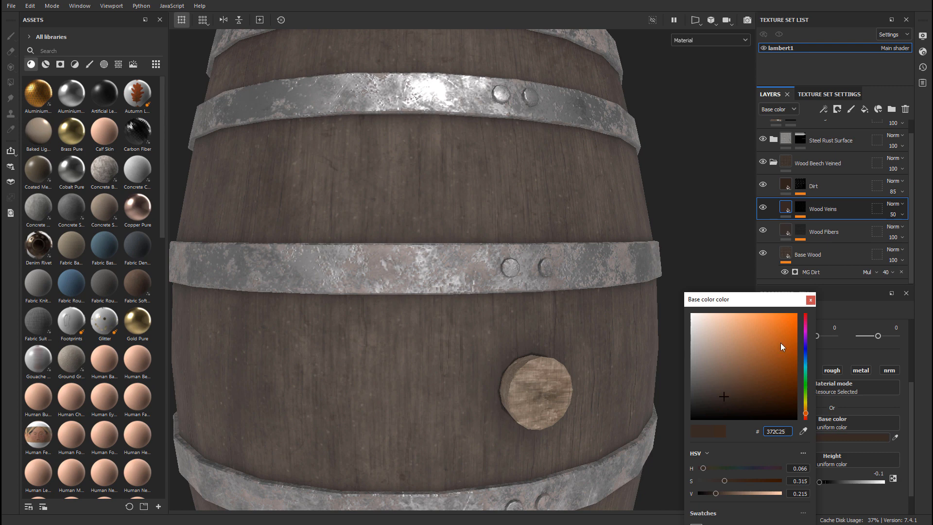
click(810, 299)
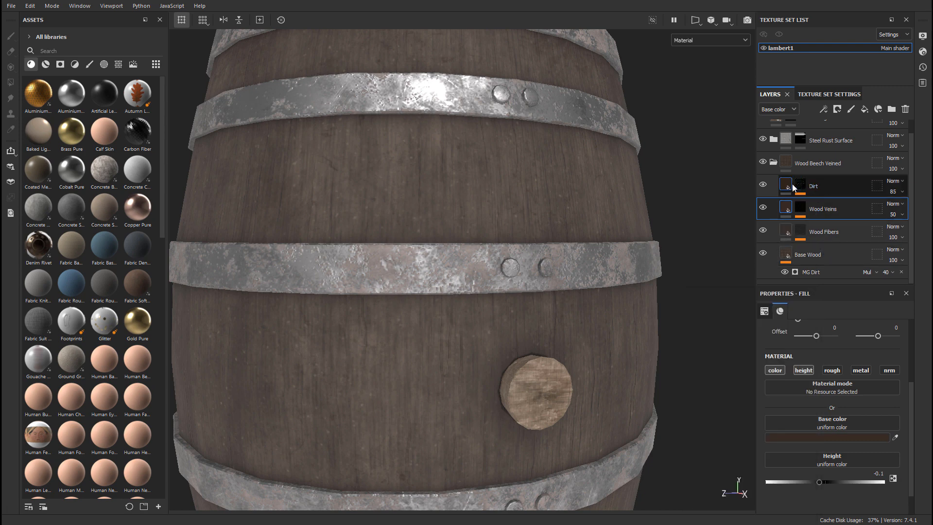
Step: Darken the Dirt layer's base colour to 231D1A and set the layer's opacity to 87
click(821, 184)
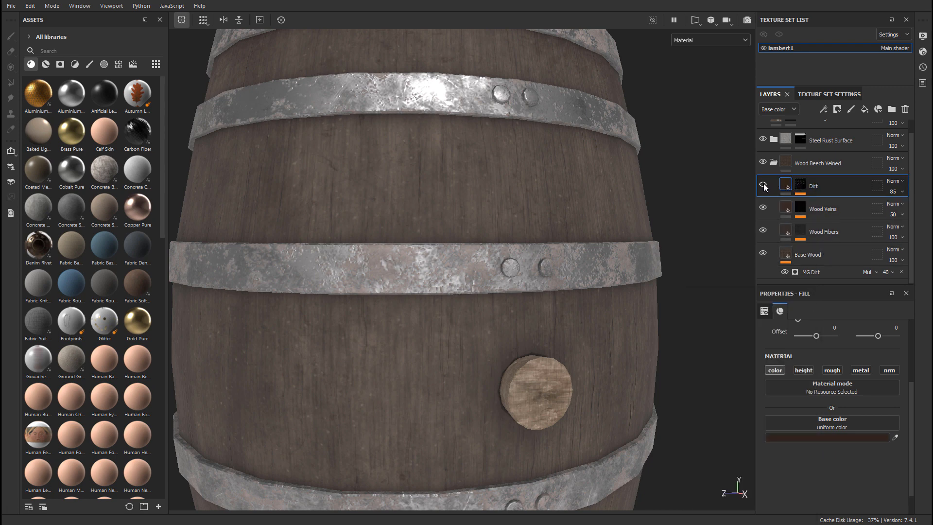
middle_drag(609, 183, 609, 255)
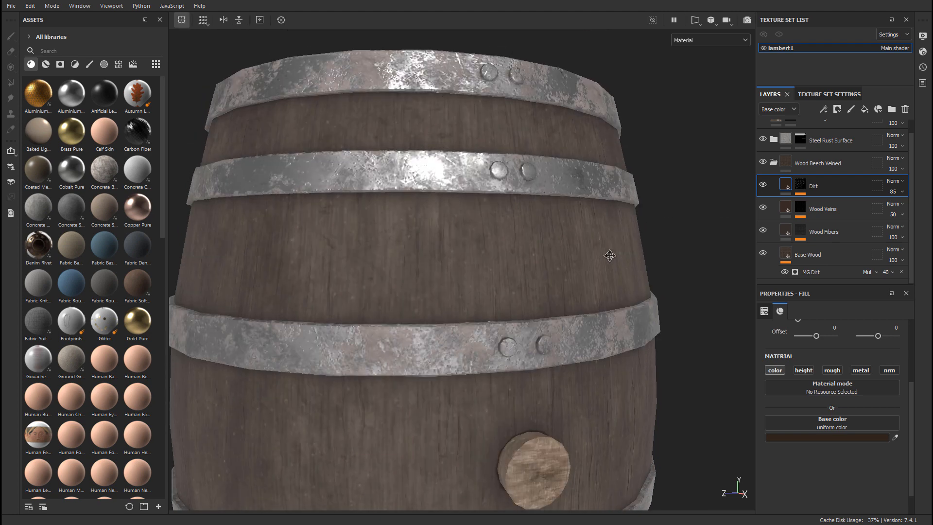
alt+drag(609, 255, 591, 255)
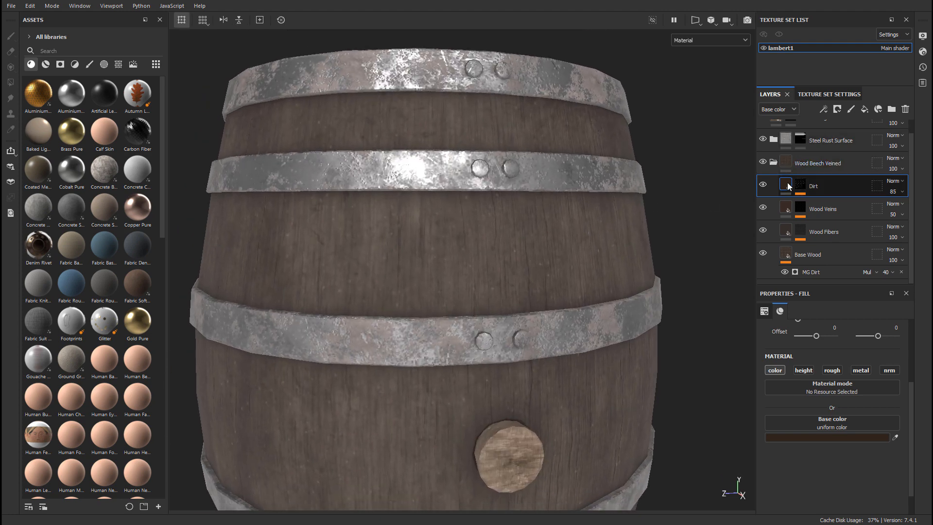
drag(746, 389, 730, 404)
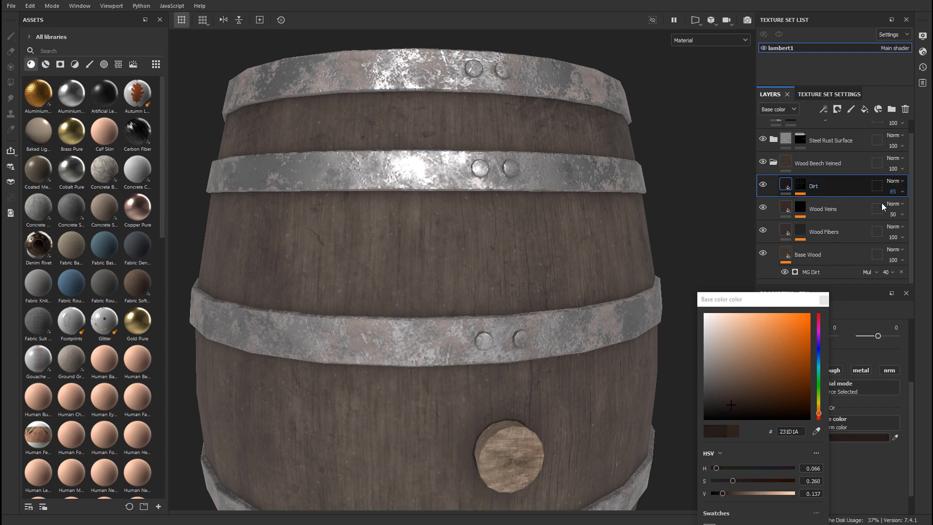
click(824, 299)
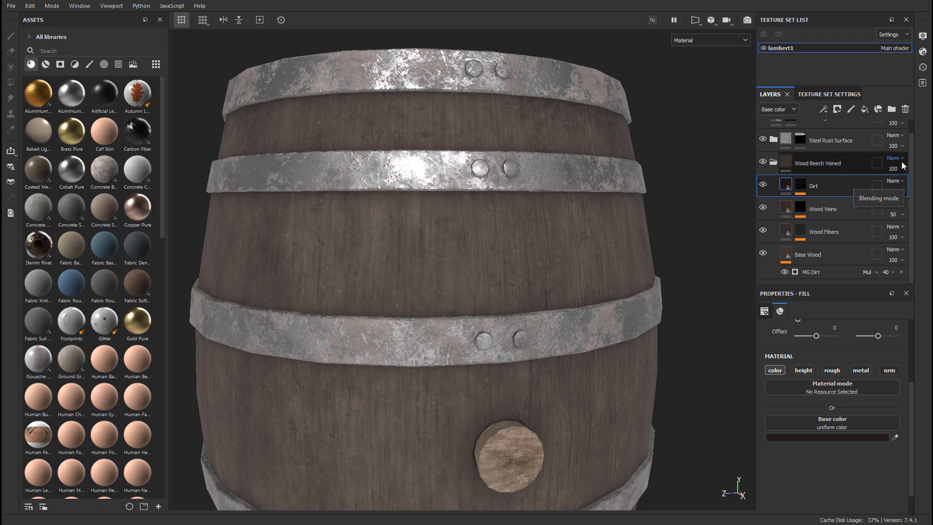
drag(894, 194, 921, 210)
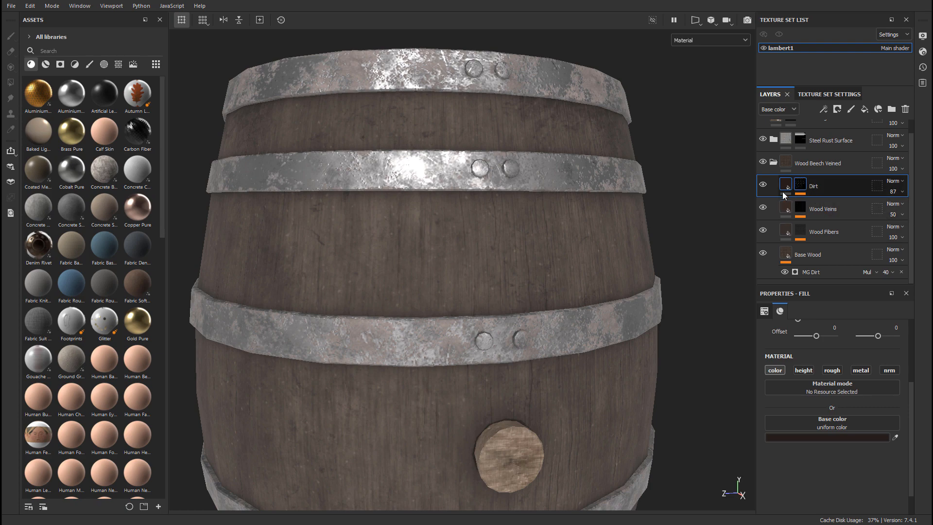
Step: Examine the recoloured staves and metal hoops on the barrel from several angles and distances
alt+drag(566, 189, 582, 209)
alt+middle_drag(582, 209, 591, 181)
mouse_move(590, 183)
alt+mouse_down()
mouse_move(641, 193)
mouse_move(578, 194)
alt+mouse_up()
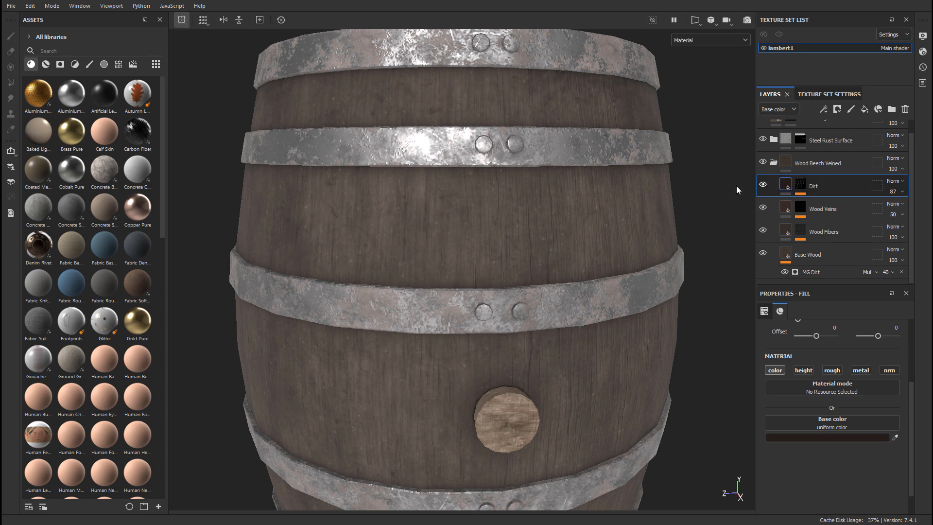
alt+middle_drag(637, 188, 567, 219)
mouse_move(567, 219)
alt+mouse_down()
mouse_move(495, 204)
mouse_move(565, 206)
alt+mouse_up()
alt+middle_drag(701, 179, 692, 203)
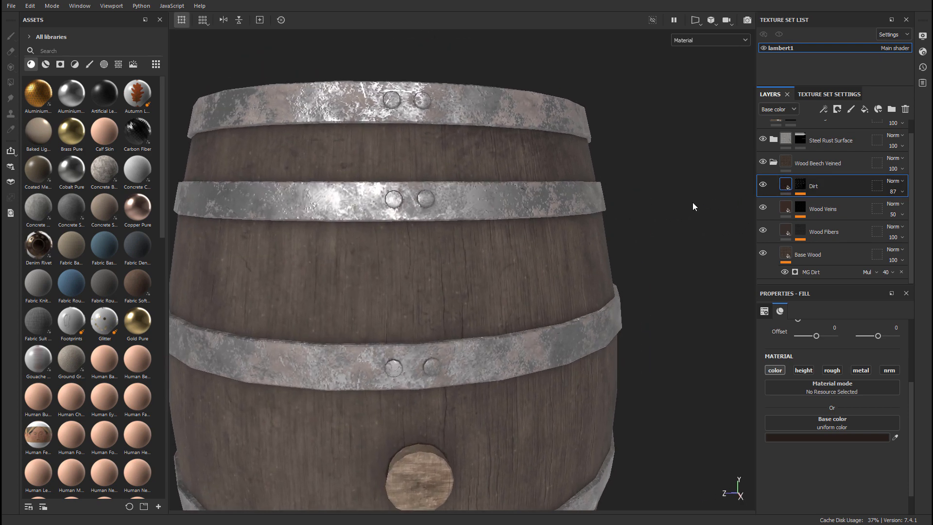
alt+middle_drag(592, 297, 659, 155)
alt+right_drag(658, 155, 519, 200)
alt+drag(520, 199, 555, 235)
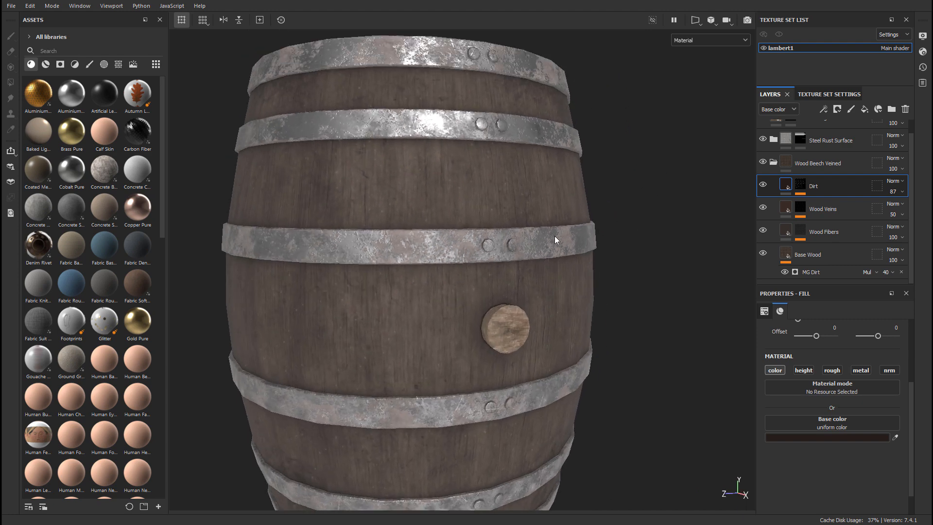
Step: Adjust the Base Wood layer's material colour to a slightly lighter, warmer brown, around 706555, checking it on the whole barrel
click(787, 258)
click(829, 466)
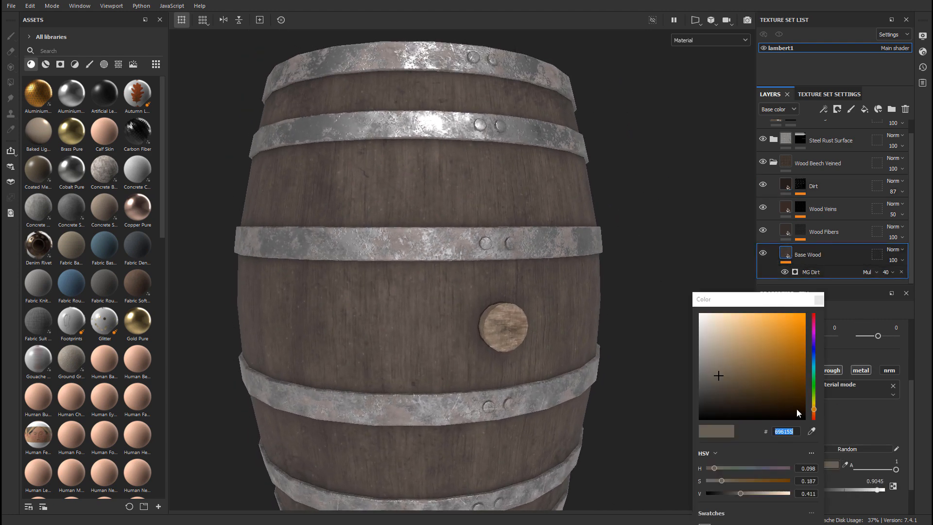
click(720, 374)
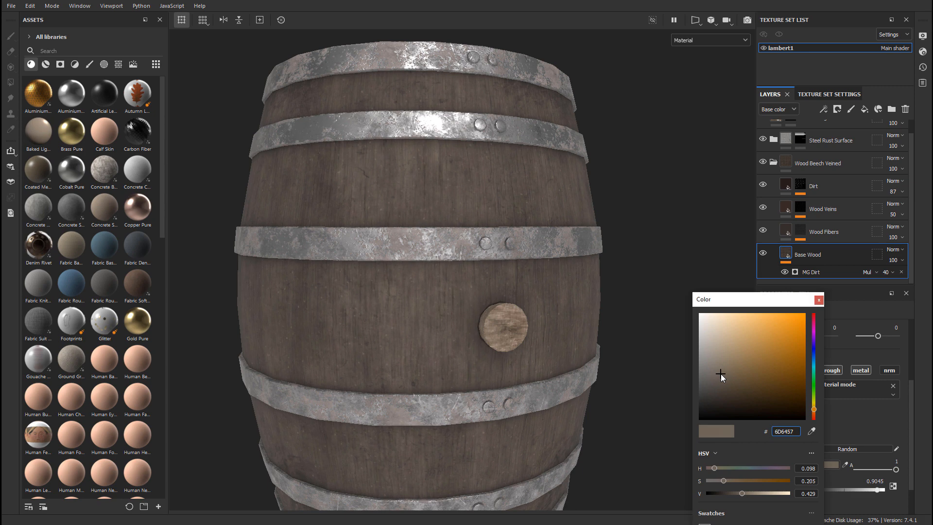
drag(721, 374, 722, 374)
scroll(507, 291, down, 1)
mouse_move(507, 290)
alt+mouse_down()
mouse_move(499, 287)
mouse_move(508, 288)
alt+mouse_up()
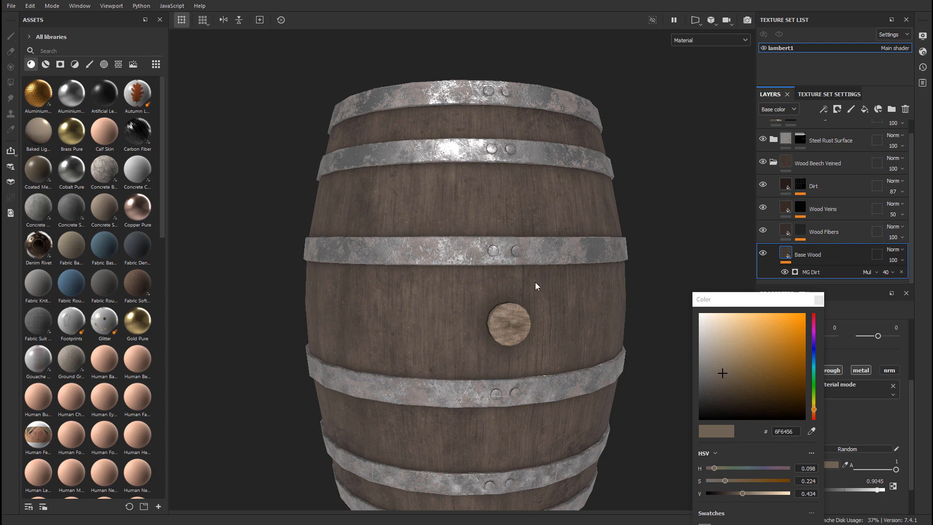
alt+middle_drag(534, 114, 512, 157)
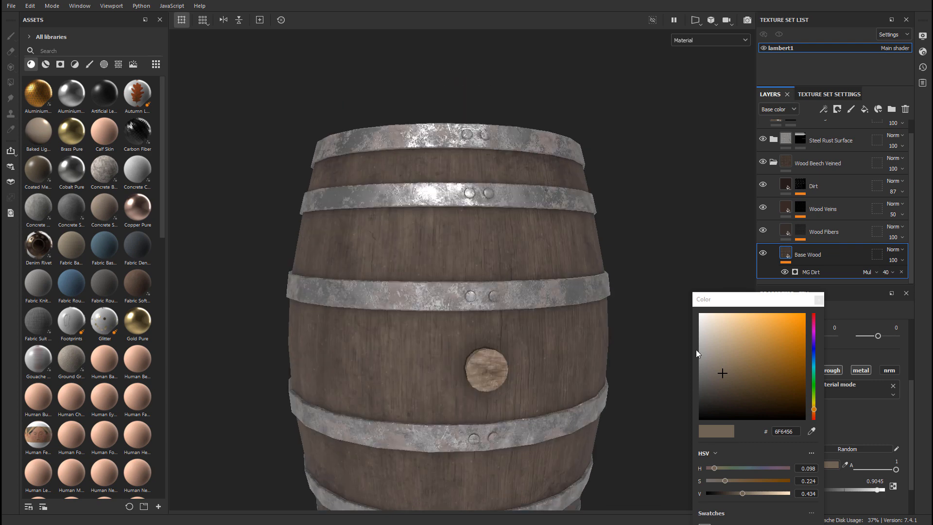
click(724, 373)
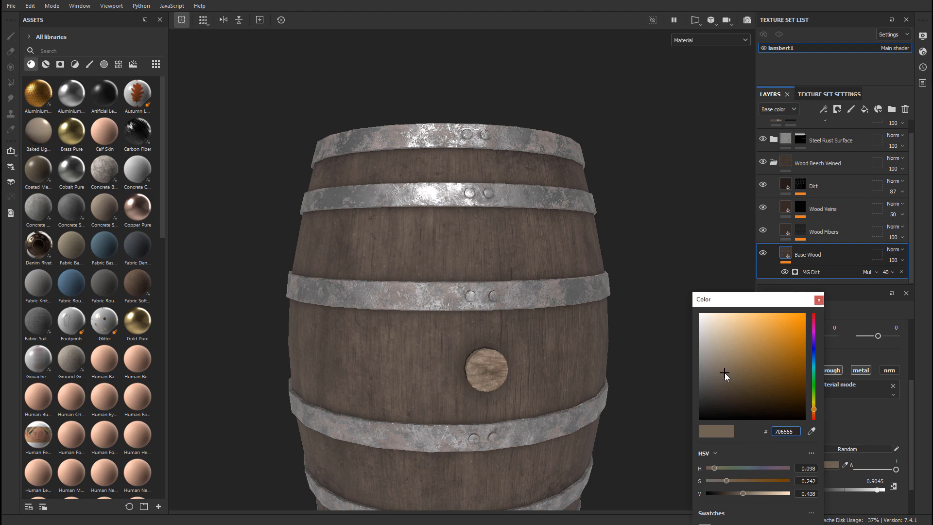
click(724, 372)
click(819, 301)
Step: Inspect the barrel's adjusted wood colour from different sides, both at a distance and closer up
alt+middle_drag(609, 290, 605, 277)
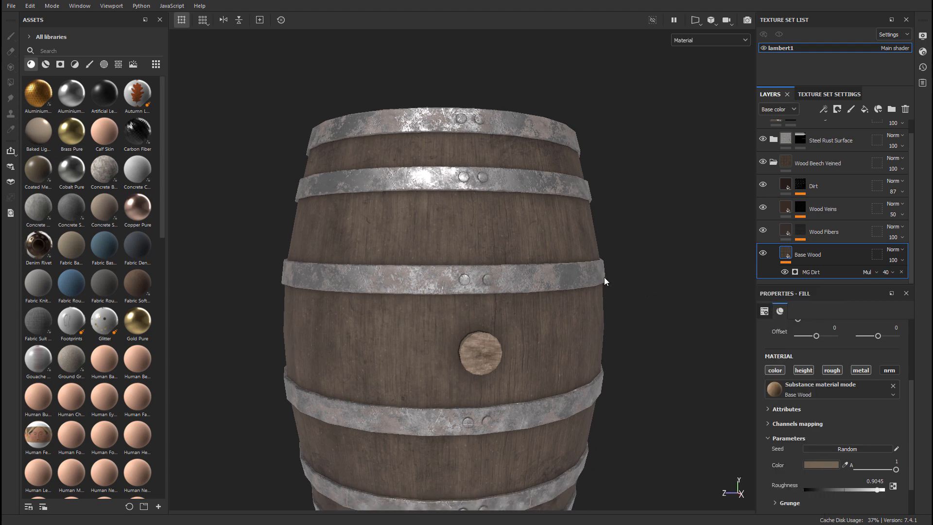
alt+middle_drag(555, 229, 543, 234)
alt+drag(543, 234, 561, 239)
alt+middle_drag(562, 239, 612, 257)
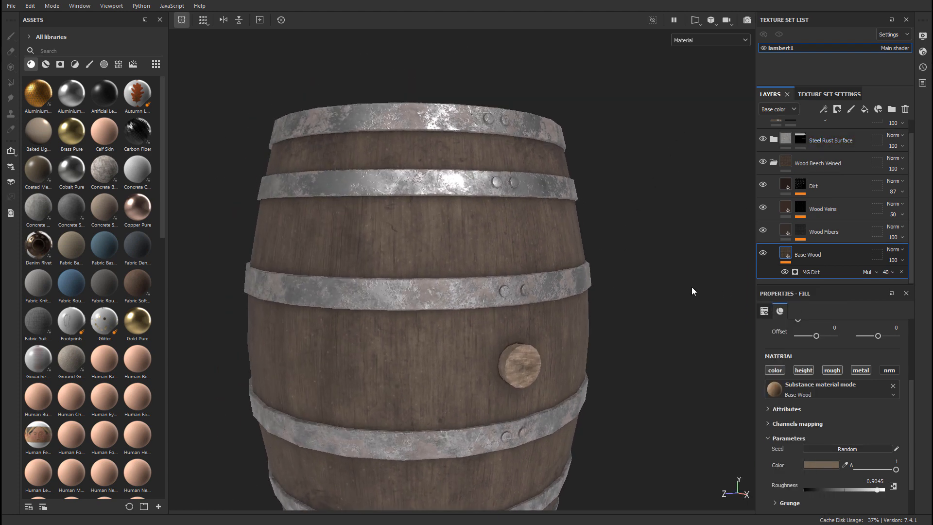
alt+middle_drag(579, 216, 616, 197)
alt+drag(616, 196, 569, 190)
alt+middle_drag(573, 191, 543, 236)
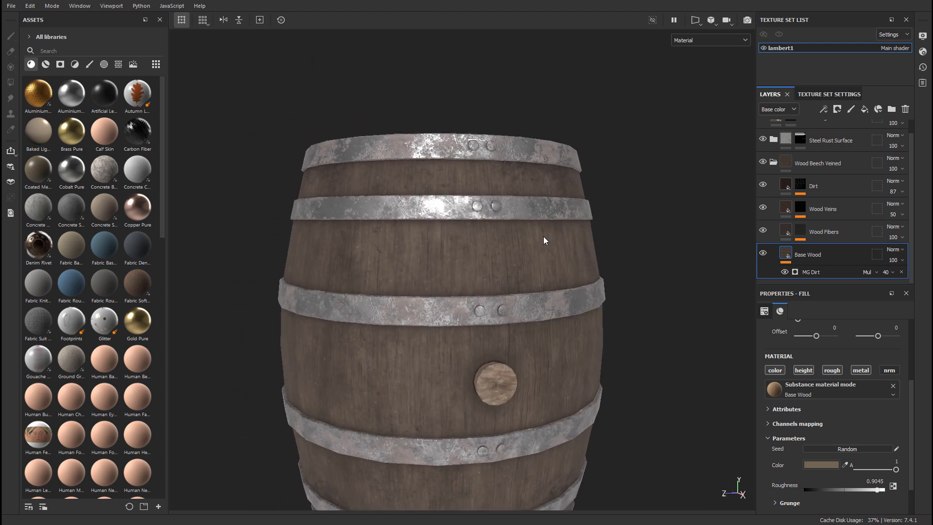
scroll(543, 236, up, 1)
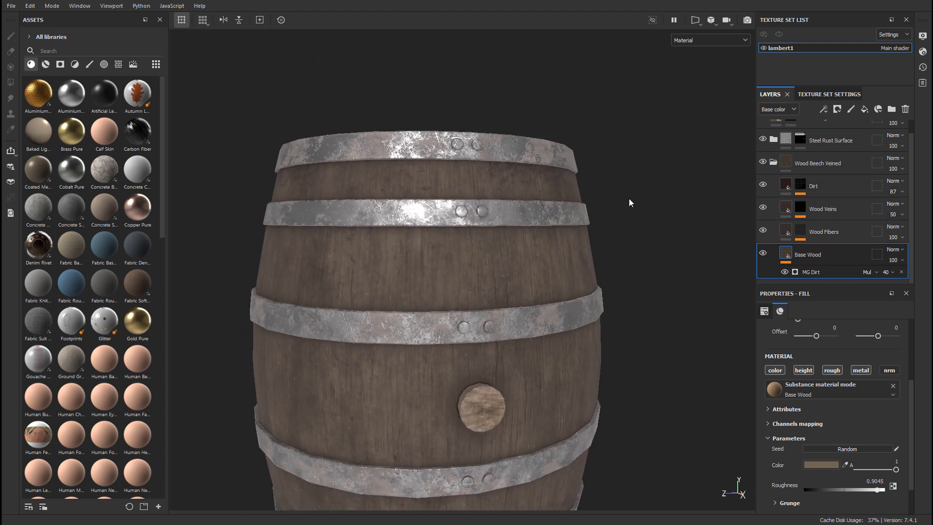
Step: Look through the Steel Rust Surface and Wood Beech Veined folders in the layer stack and collapse both
scroll(823, 206, up, 1)
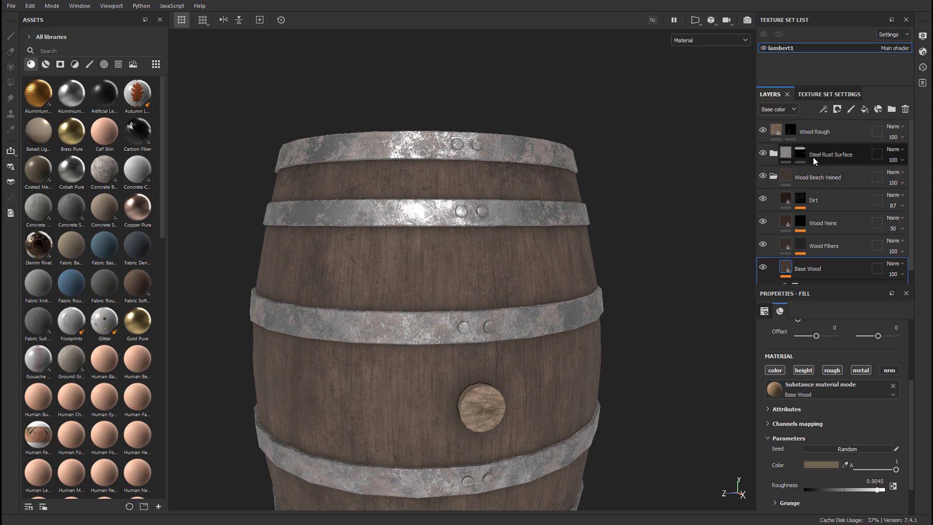
click(773, 154)
click(773, 154)
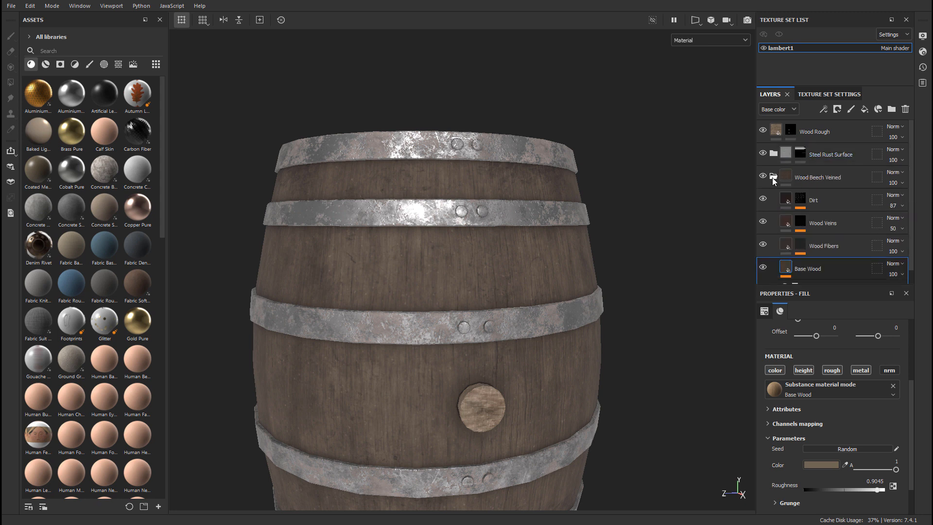
click(773, 154)
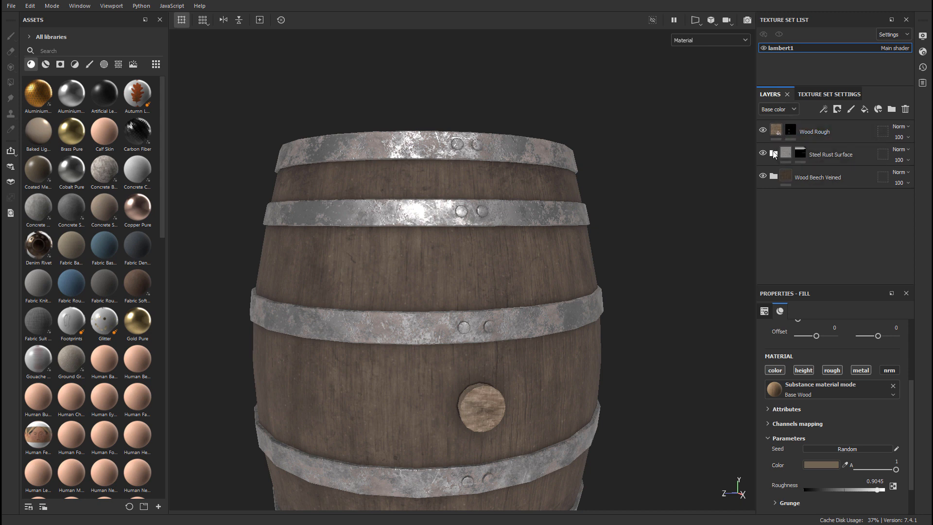
scroll(775, 202, down, 3)
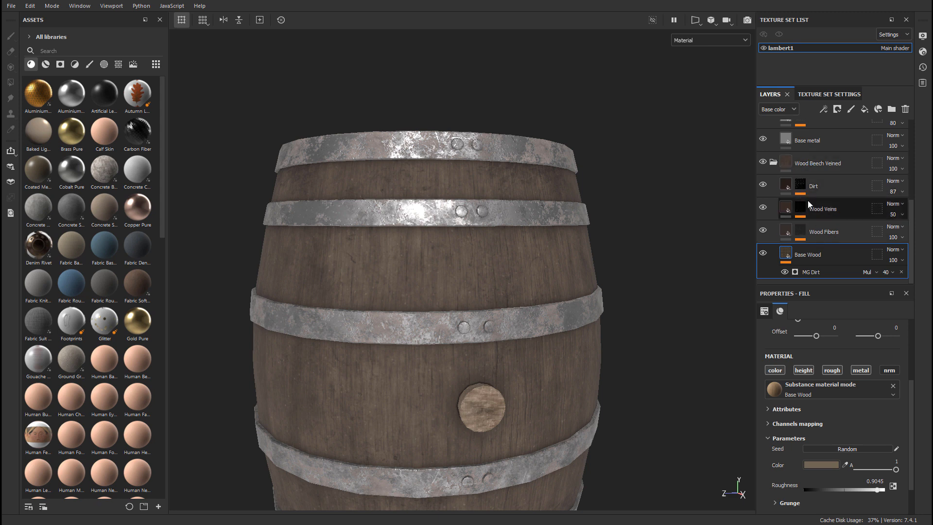
click(774, 162)
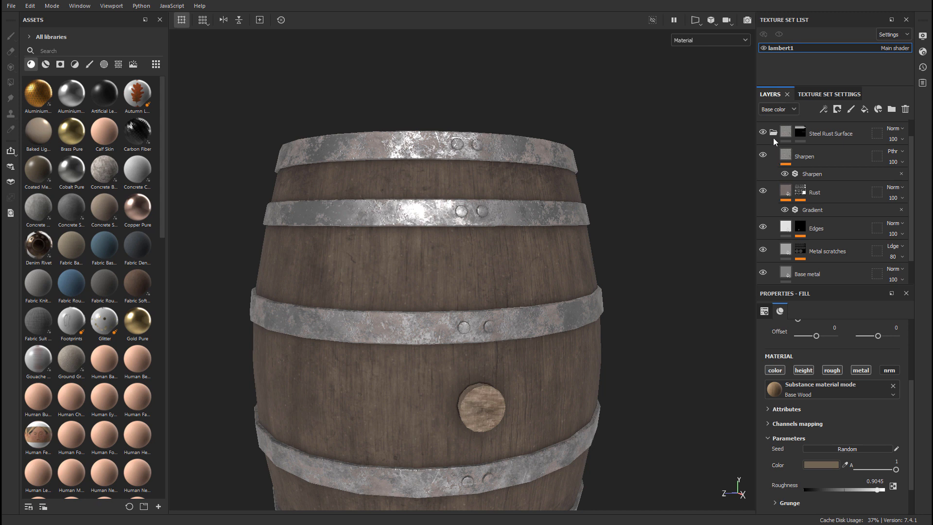
click(773, 133)
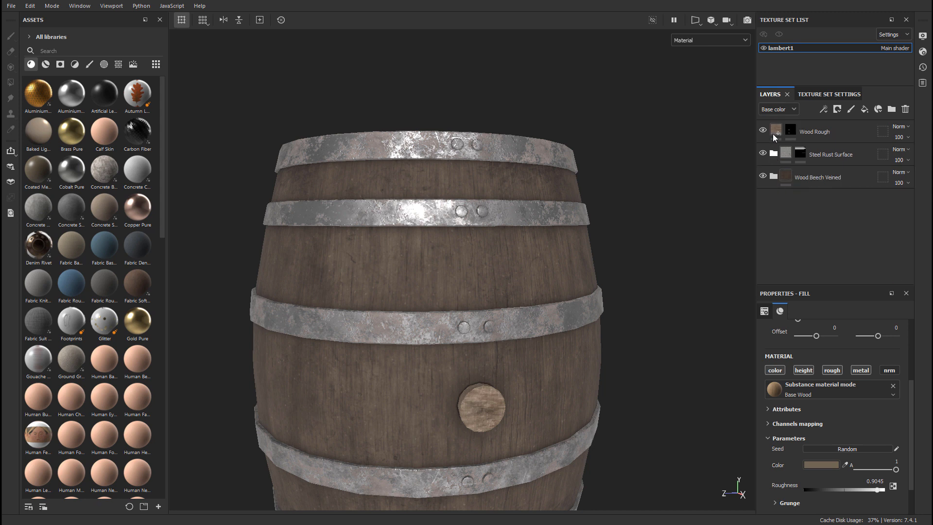
Step: Tag the Wood Beech Veined folder with the red label colour, check its layers and collapse it again
right_click(799, 173)
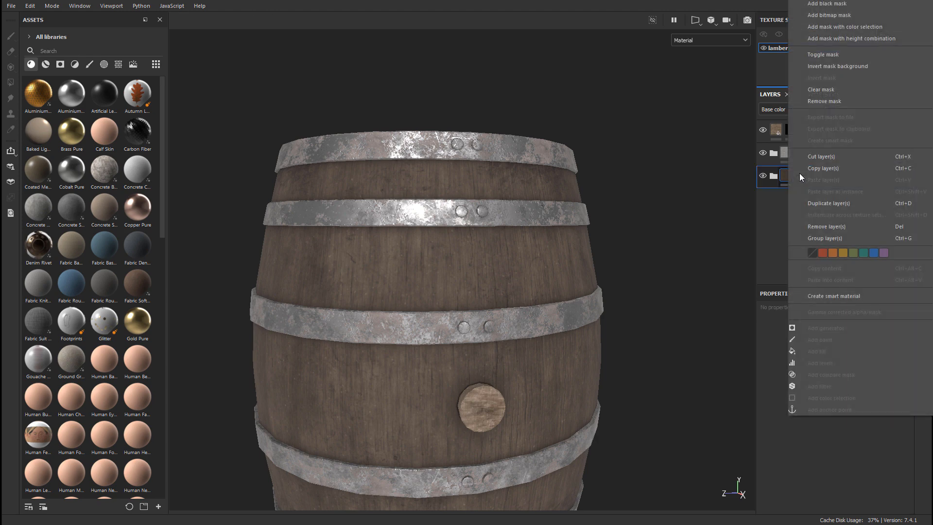
click(821, 253)
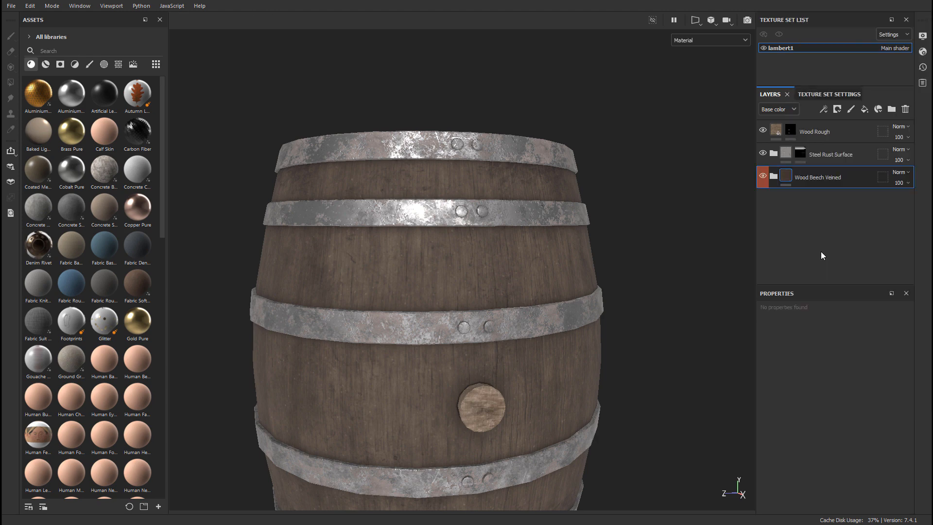
click(773, 176)
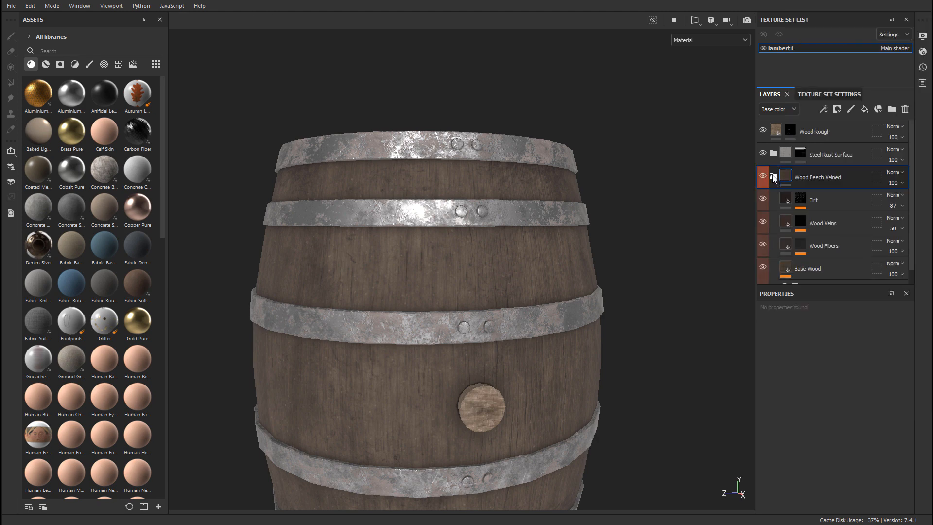
click(773, 177)
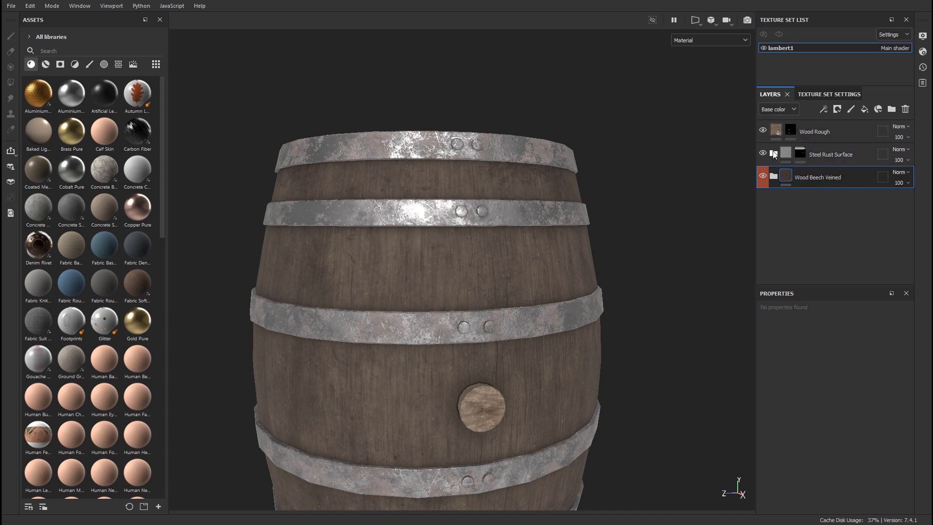
Step: Tag the Steel Rust Surface folder with the green label colour and the Wood Rough layer with the yellow one
click(820, 154)
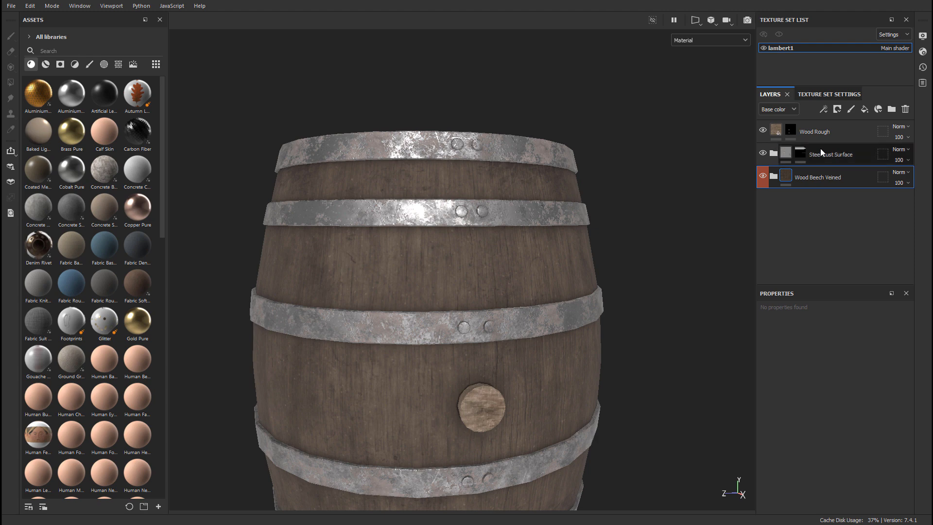
right_click(811, 153)
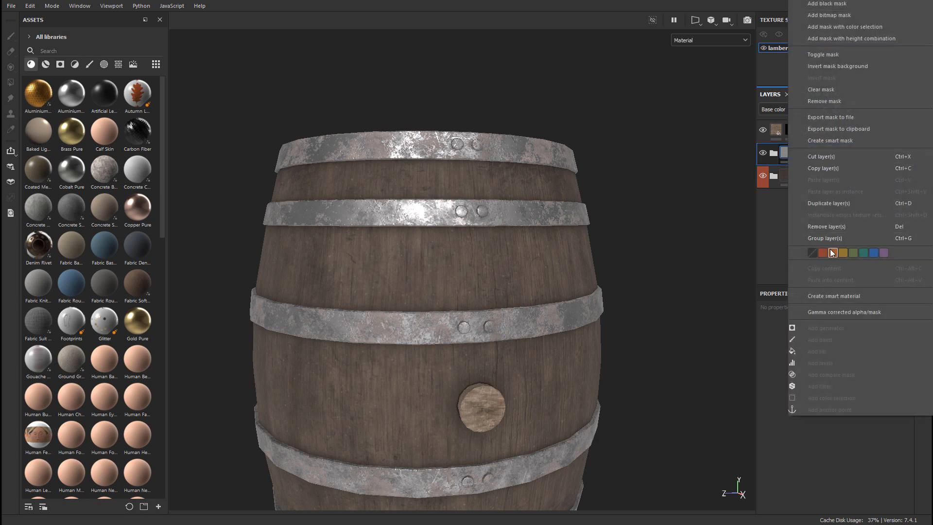
click(852, 252)
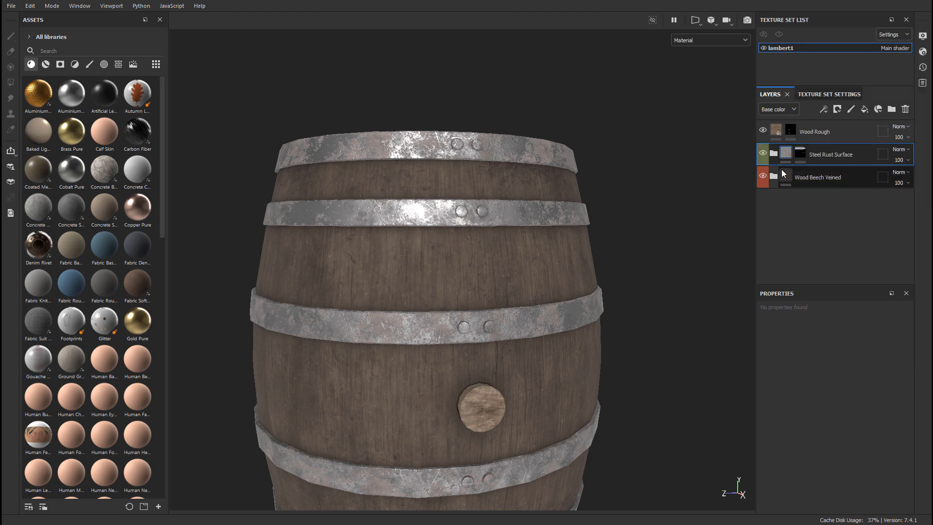
click(812, 126)
right_click(802, 129)
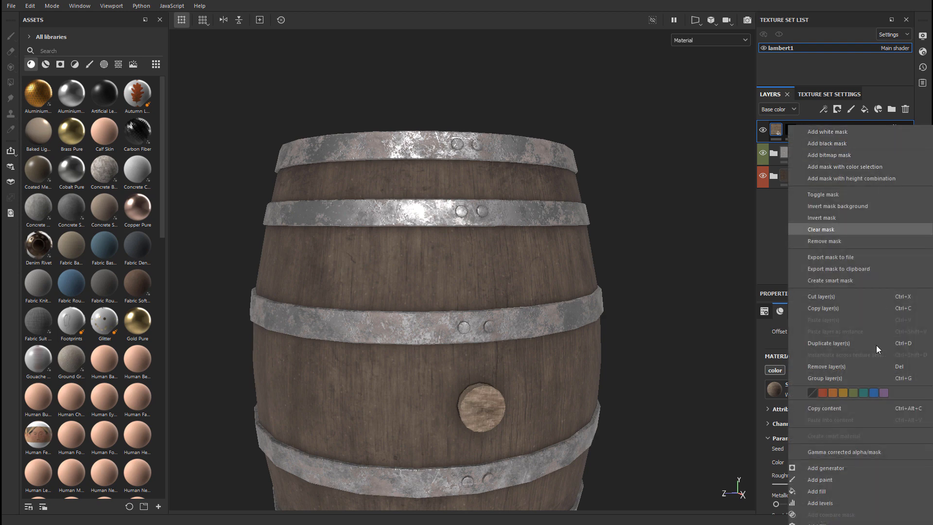
click(843, 393)
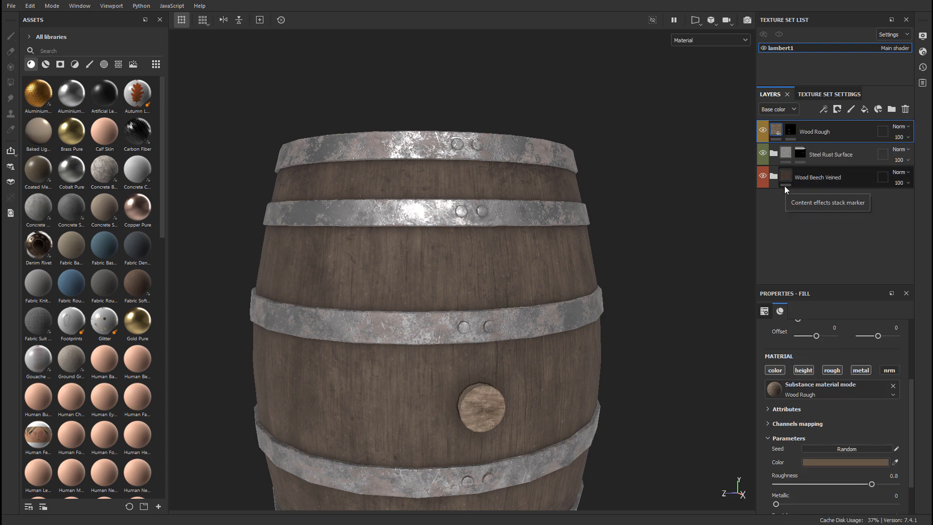
right_click(808, 181)
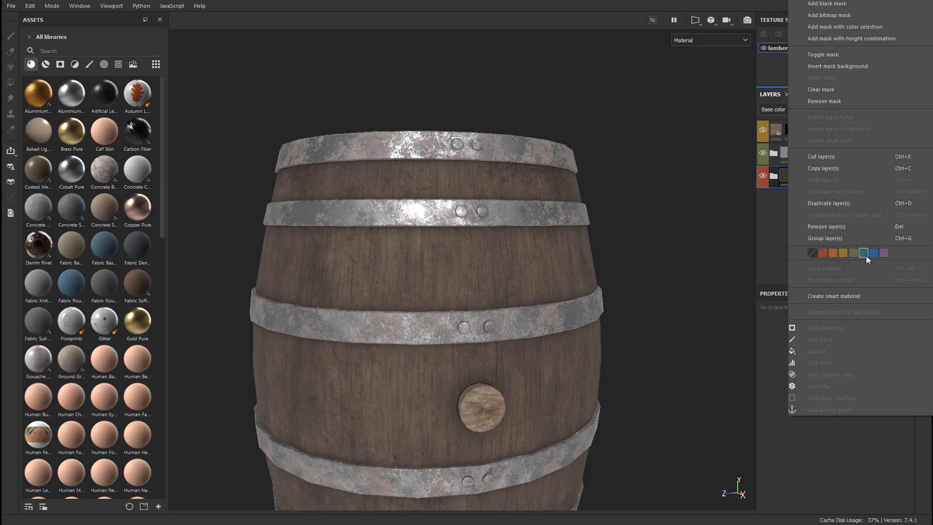
click(775, 209)
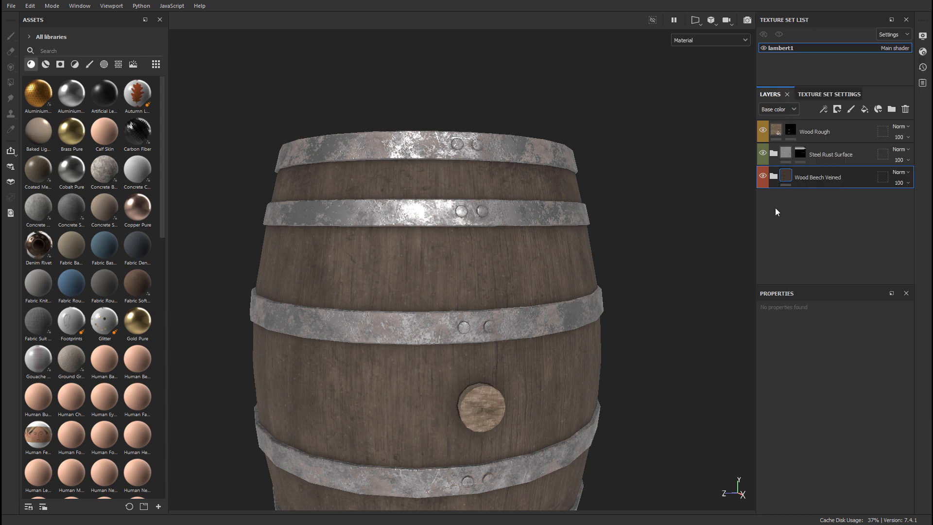
Step: Darken the base colour of the Base metal layer in the Steel Rust Surface folder to 636363, checking it on the barrel's bands
click(773, 154)
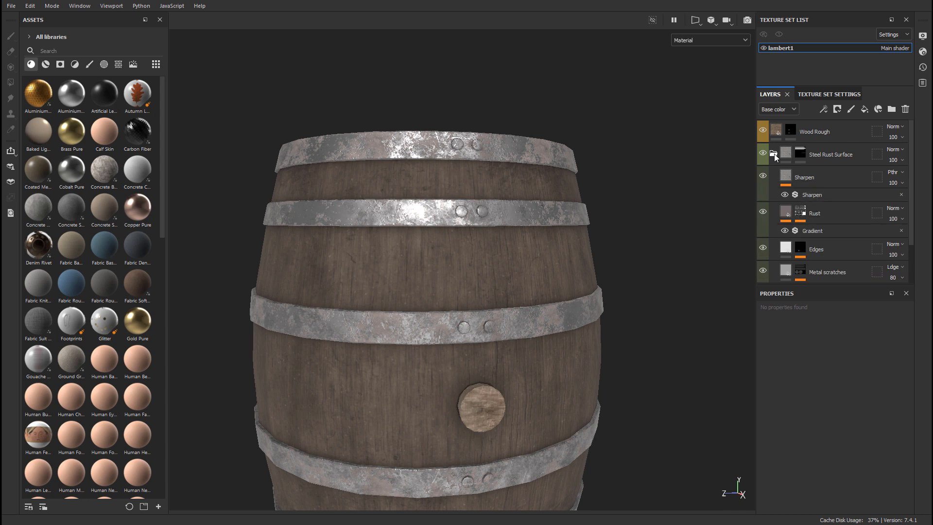
scroll(812, 244, down, 1)
scroll(780, 231, down, 1)
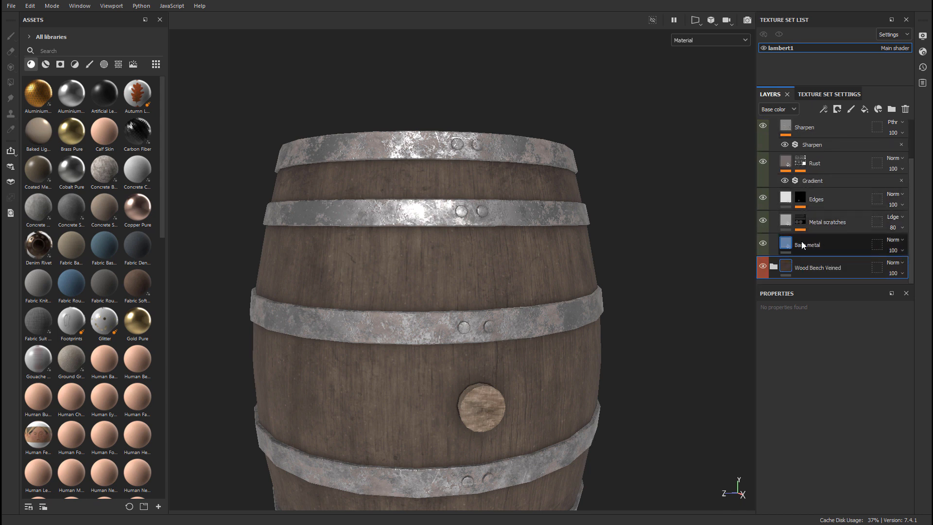
click(823, 242)
alt+middle_drag(533, 231, 502, 244)
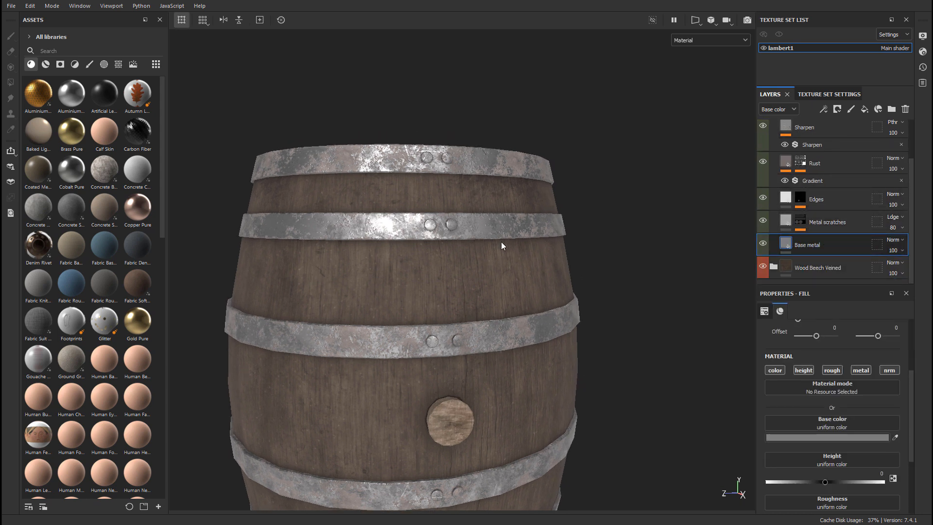
alt+drag(502, 243, 517, 243)
alt+middle_drag(516, 237, 524, 225)
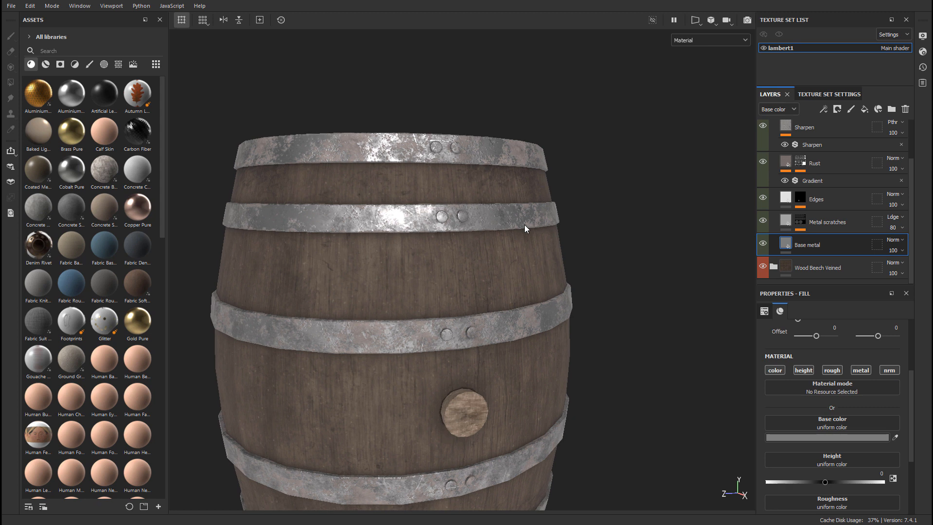
click(850, 436)
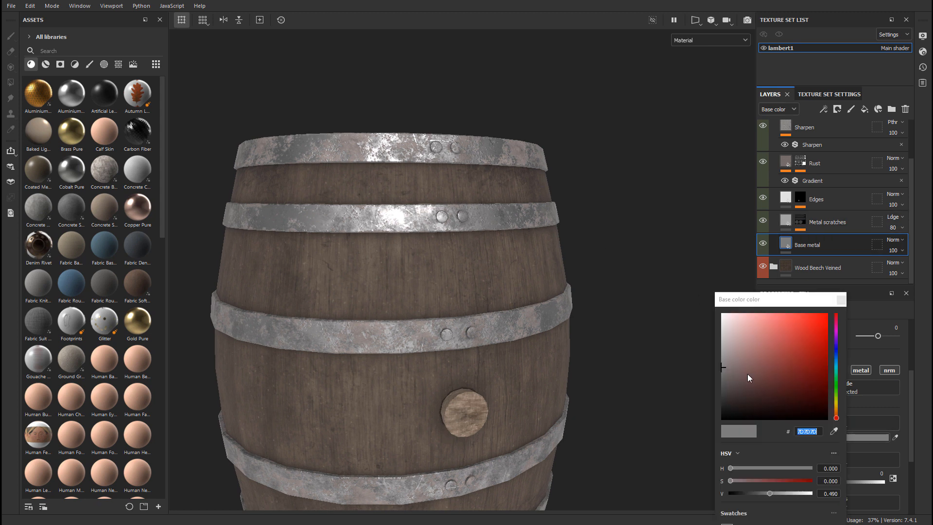
drag(721, 369, 722, 378)
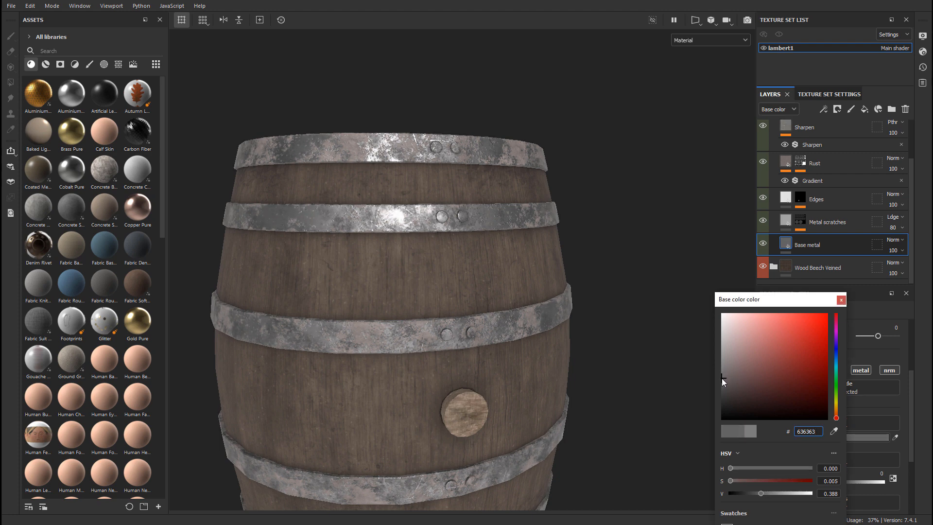
alt+drag(462, 265, 472, 289)
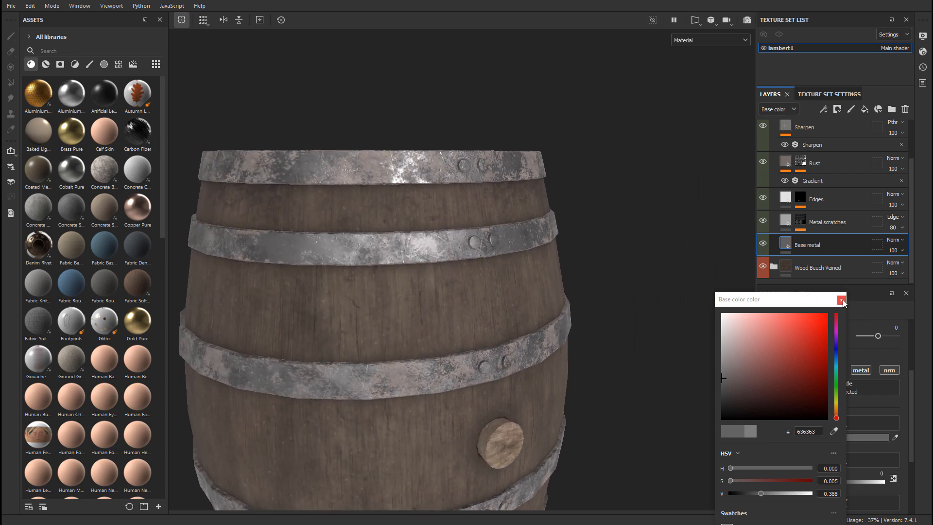
click(840, 299)
Step: Try roughness values of 0.7 and 0.8 on the Base metal layer
alt+middle_drag(554, 251, 533, 233)
mouse_move(437, 204)
alt+mouse_down()
mouse_move(470, 199)
mouse_move(418, 194)
mouse_move(449, 197)
alt+mouse_up()
alt+middle_drag(517, 209, 515, 167)
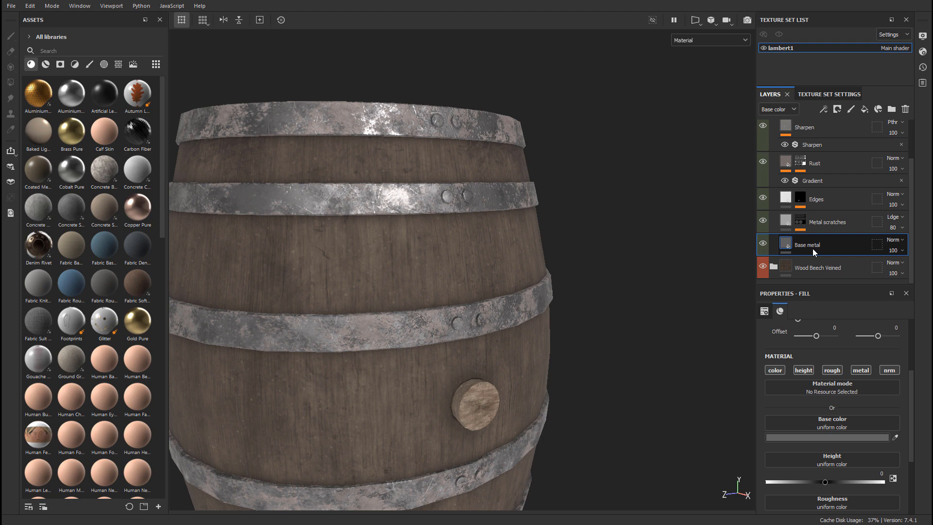
scroll(829, 459, down, 3)
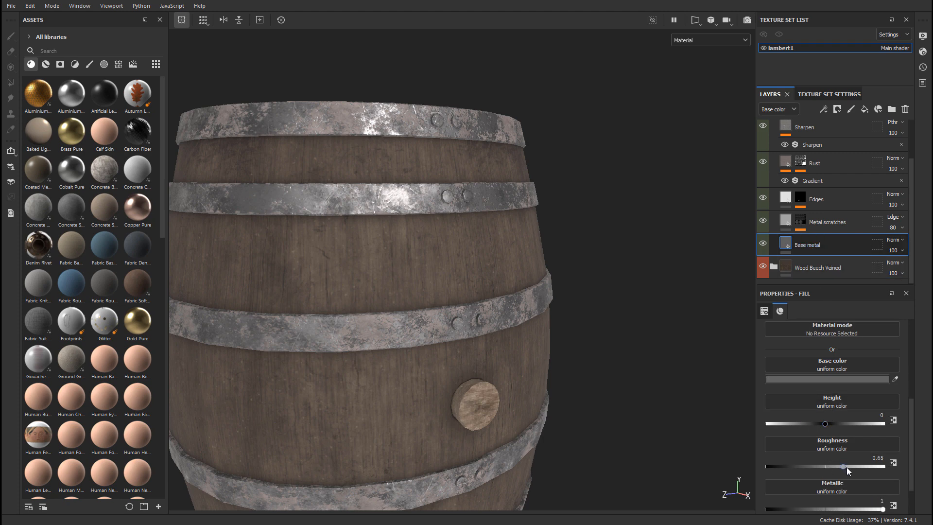
scroll(843, 476, down, 2)
scroll(844, 481, up, 2)
click(881, 456)
text(.7)
key(Return)
click(880, 456)
text(.8)
key(Return)
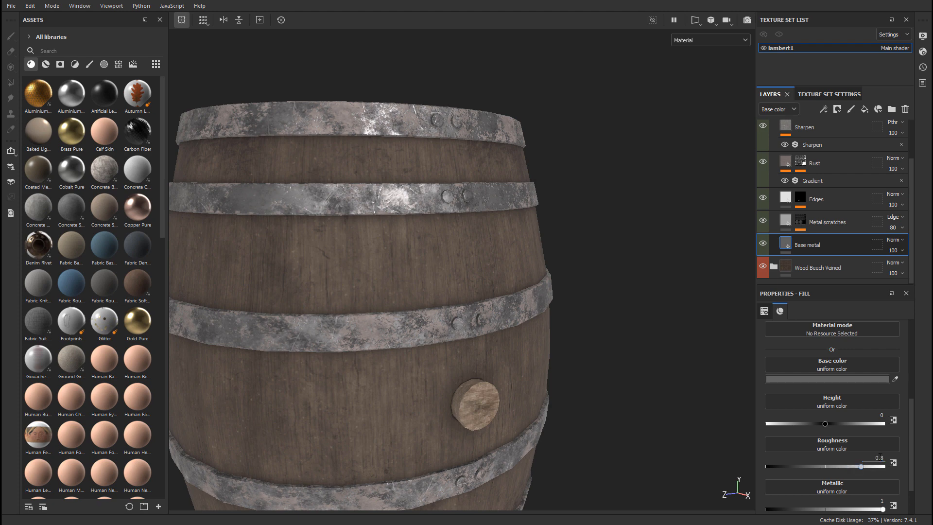
Step: Set the Base metal layer's roughness to 0.7 and check the metal bands' shine from another angle
click(880, 456)
text(.7)
key(Return)
mouse_move(522, 254)
alt+mouse_down()
mouse_move(489, 242)
mouse_move(516, 247)
mouse_move(505, 263)
mouse_move(522, 263)
mouse_move(513, 261)
alt+mouse_up()
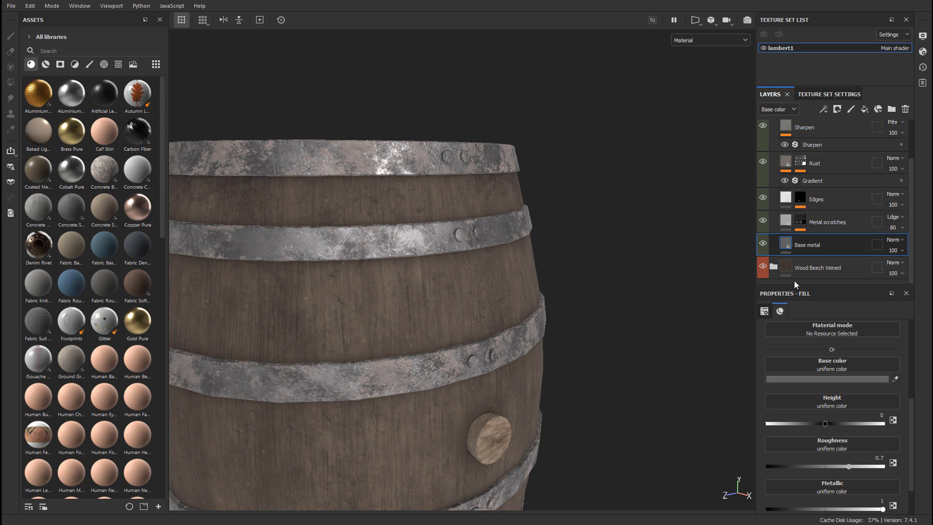
alt+middle_drag(496, 284, 510, 277)
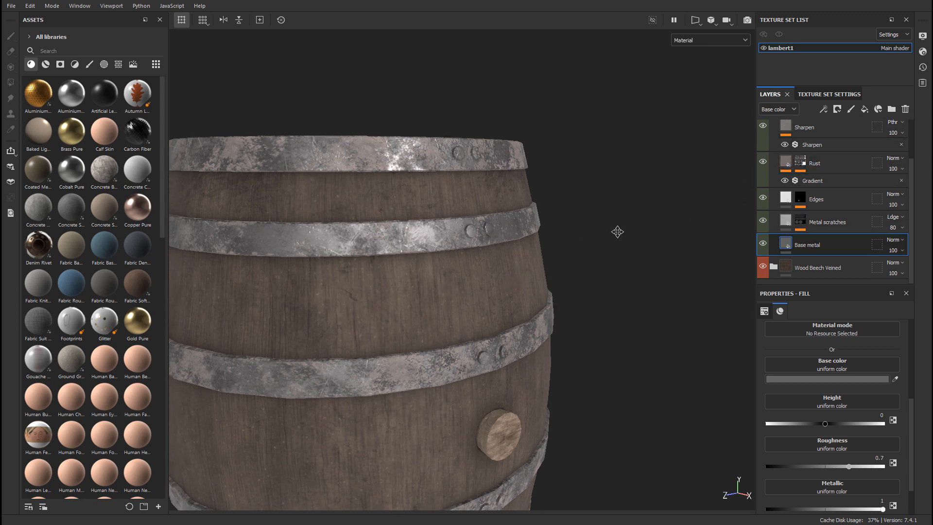
key(f)
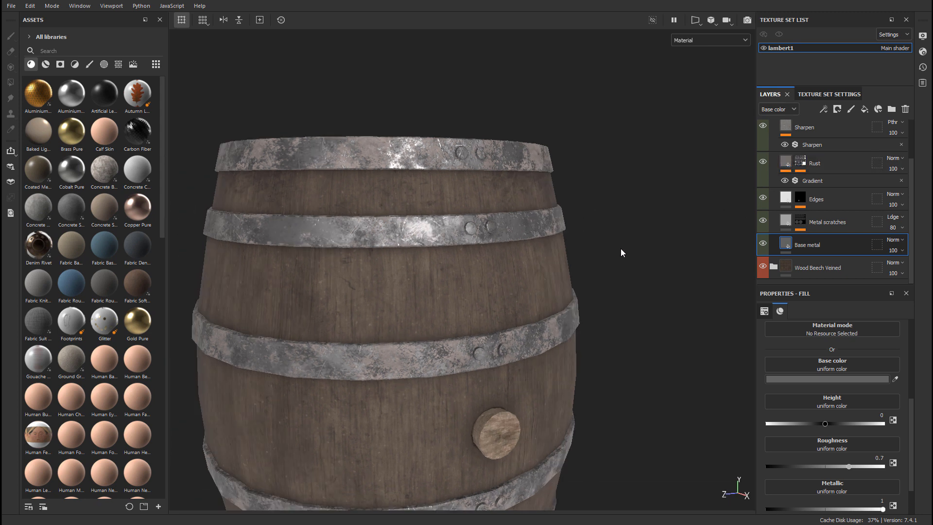
Step: Compare the metal bands with the Metal scratches layer hidden and shown, examining the scratches' shine up close from several angles
click(826, 221)
click(762, 221)
click(762, 221)
click(762, 221)
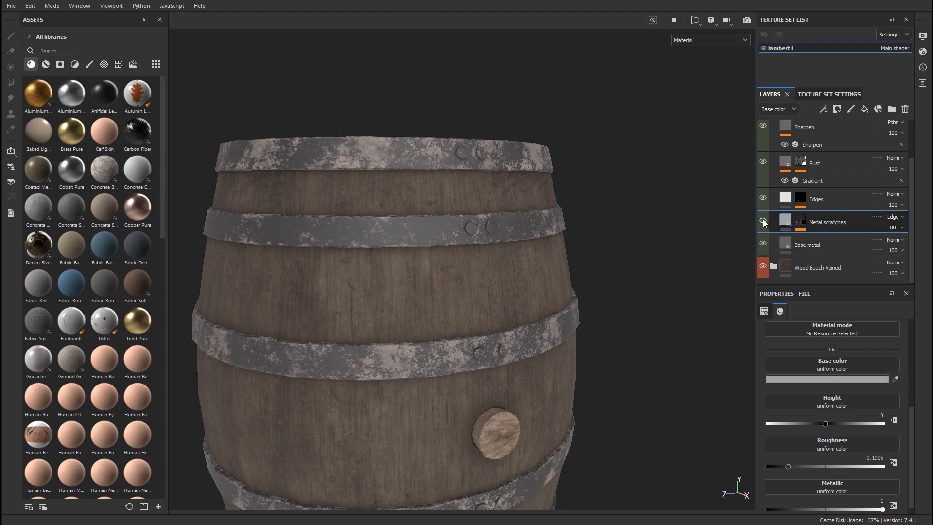
click(763, 221)
click(762, 221)
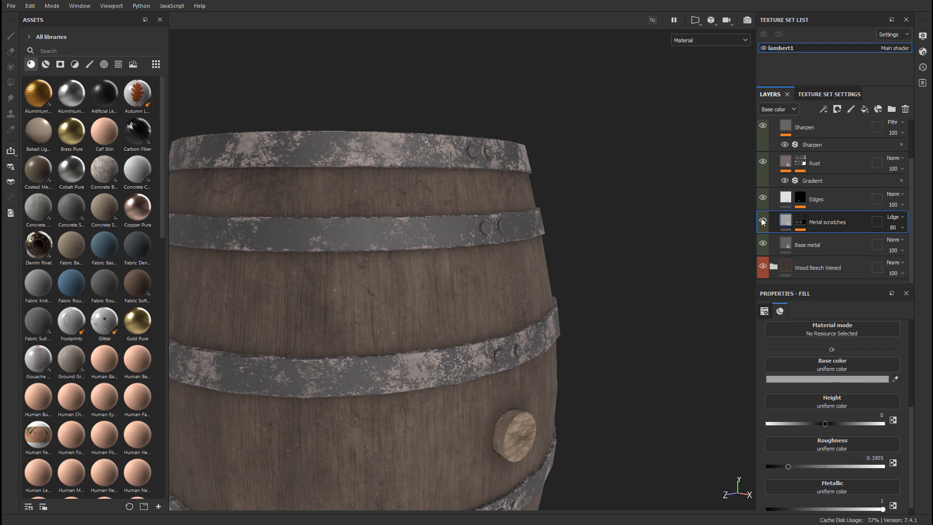
click(763, 221)
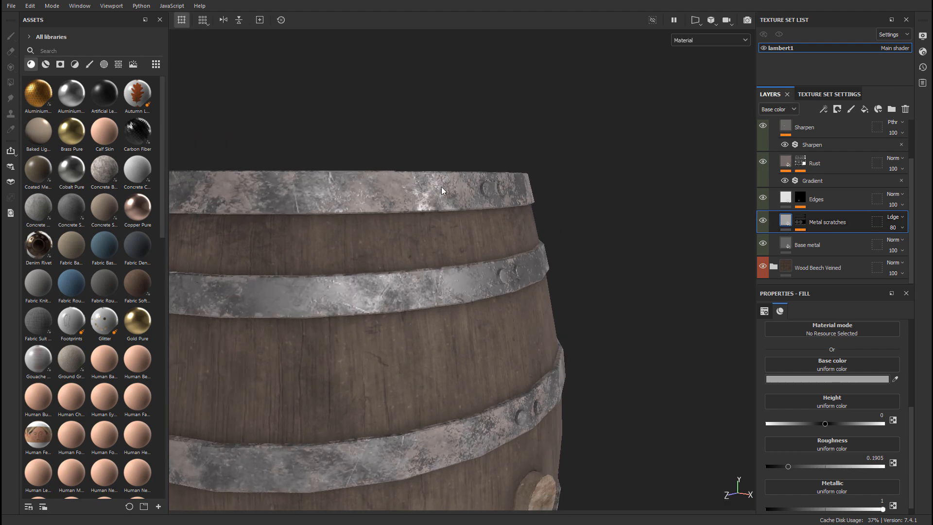
alt+drag(489, 215, 426, 198)
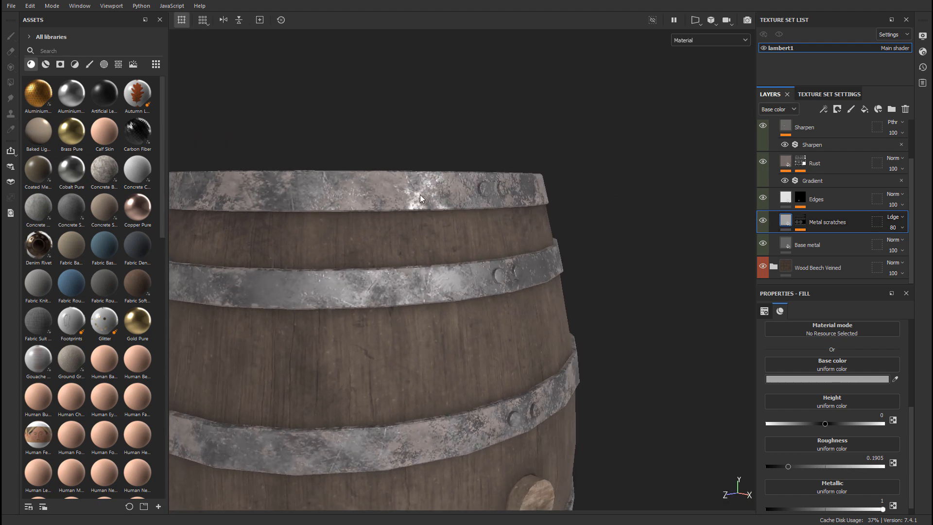
alt+drag(578, 256, 568, 259)
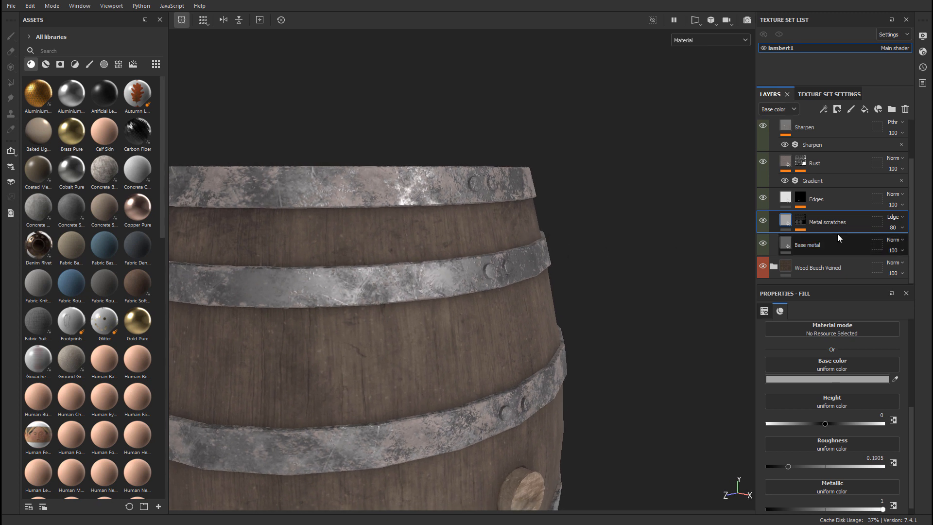
alt+drag(549, 223, 545, 211)
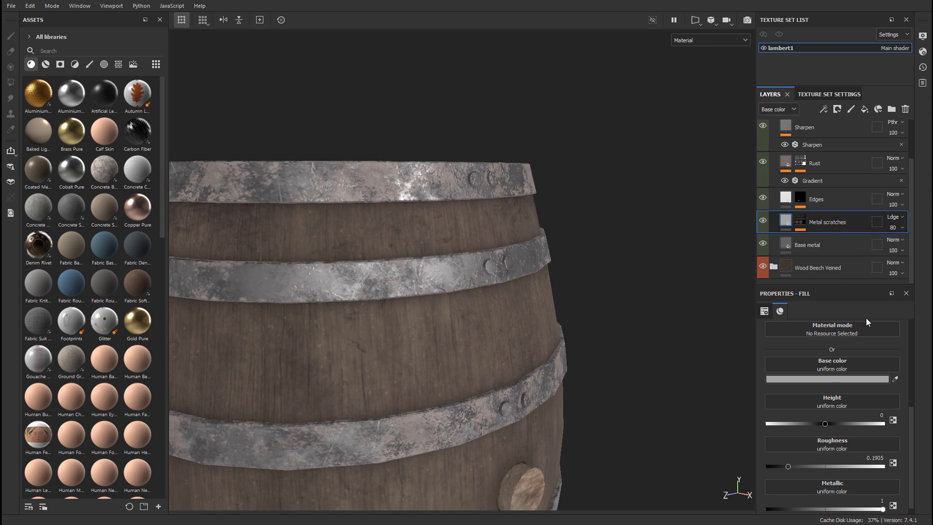
alt+drag(454, 264, 355, 231)
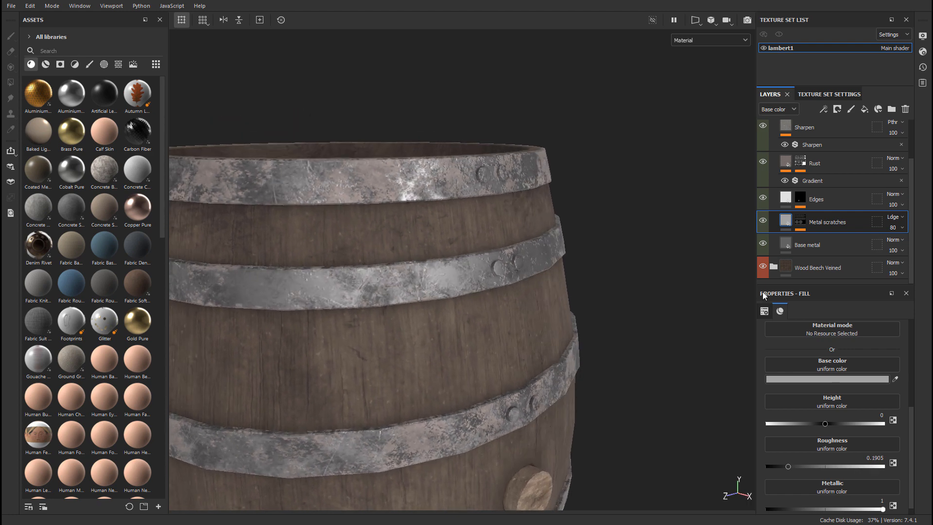
Step: Set the Metal scratches layer's roughness to 0.4
scroll(836, 403, down, 1)
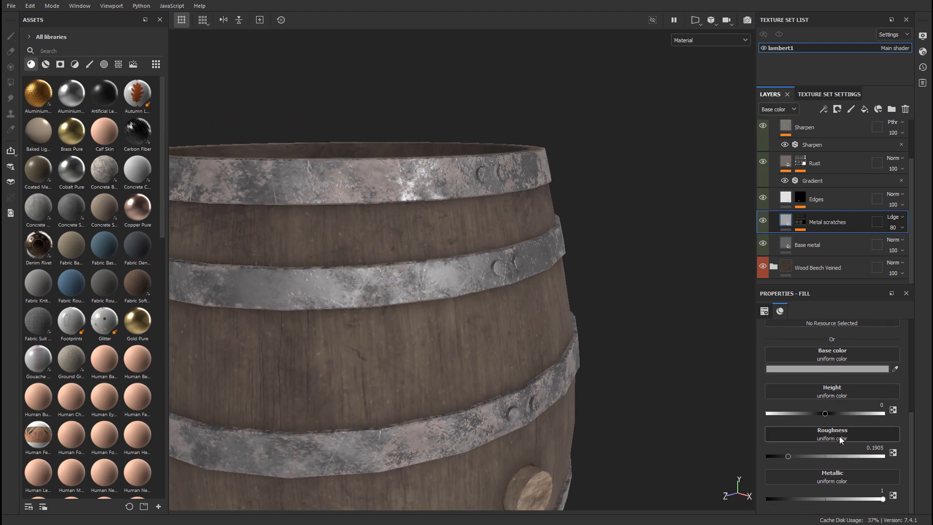
double_click(874, 446)
key(BackSpace)
text(0.3)
double_click(885, 446)
key(BackSpace)
text(3)
key(Return)
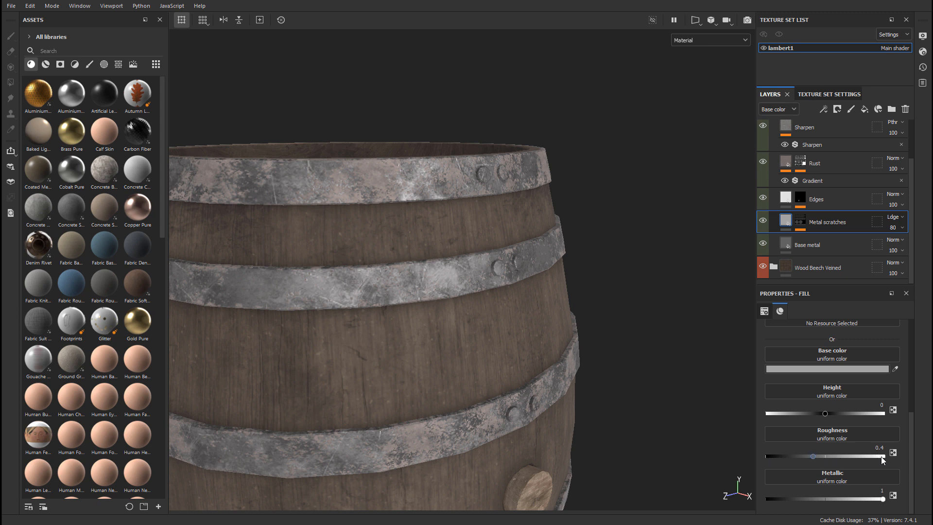
Step: Darken the Metal scratches layer's base colour slightly to 9C9C9C
click(833, 369)
mouse_move(705, 351)
mouse_down()
mouse_move(701, 330)
mouse_move(706, 365)
mouse_move(707, 337)
mouse_move(707, 360)
mouse_move(704, 351)
mouse_up()
click(822, 299)
click(832, 368)
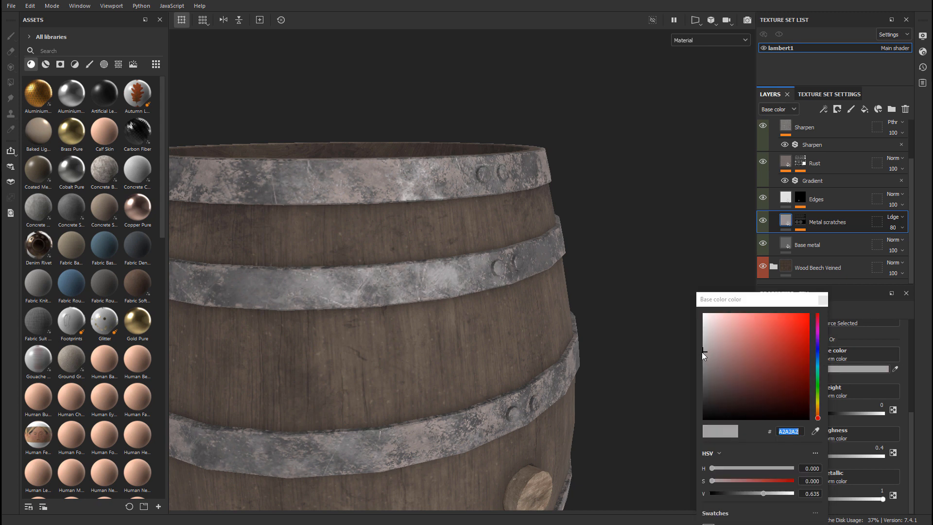
text(9C9C9C)
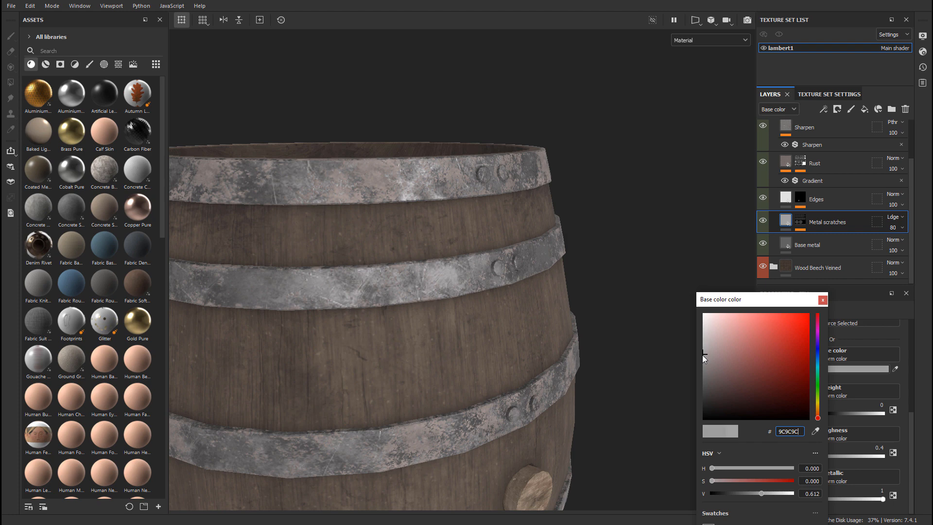
click(823, 299)
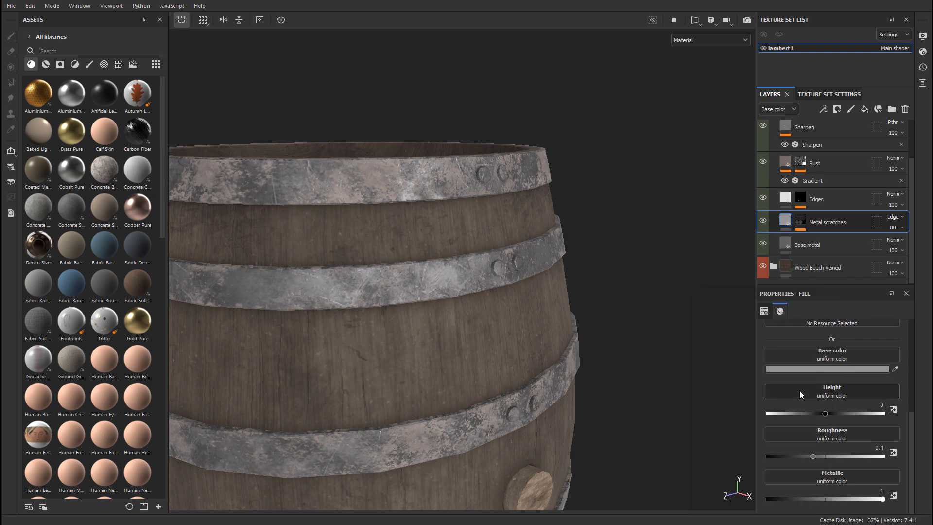
Step: Compare the bands with the Metal scratches layer hidden and shown, and look at the grunge effect in its mask
click(763, 221)
click(763, 221)
click(763, 221)
click(763, 221)
click(800, 222)
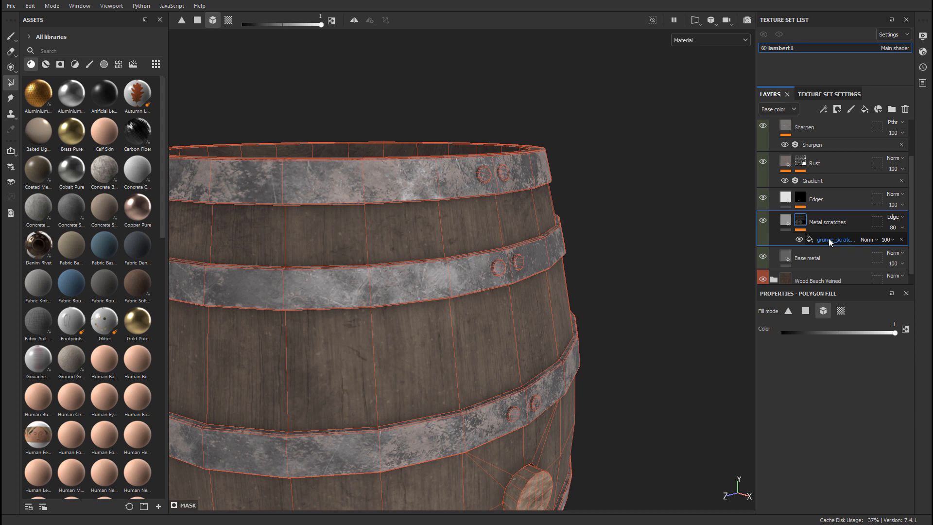
click(785, 222)
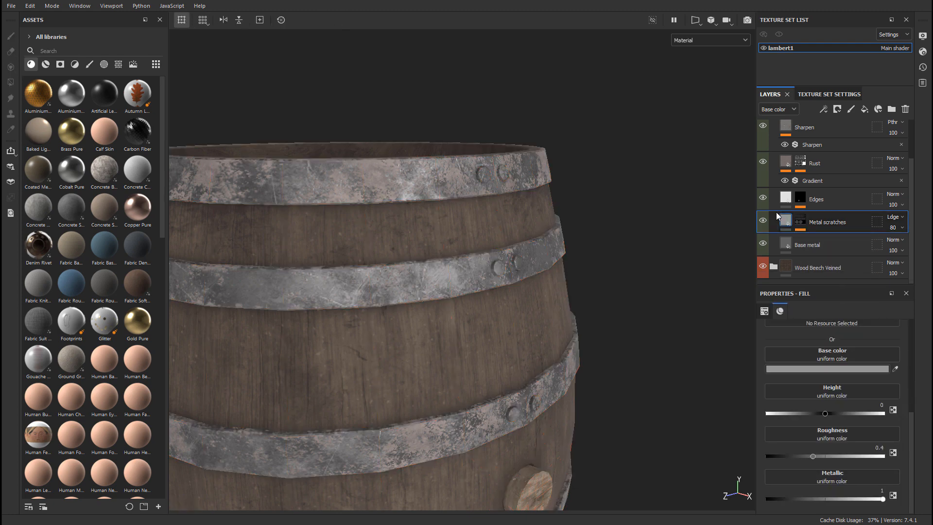
mouse_move(785, 222)
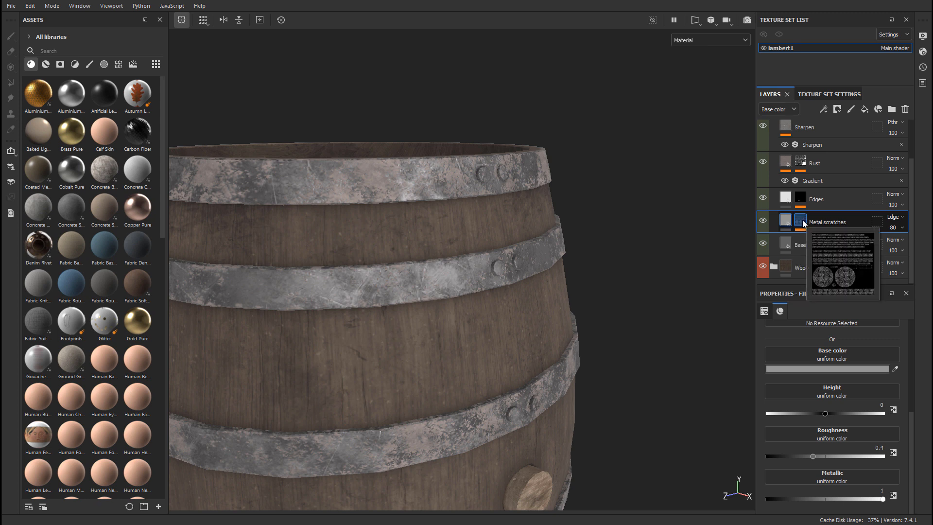
Step: Compare the bands with the grunge_scratches_dusty effect in the Metal scratches mask hidden and shown, and review its parameters
click(803, 222)
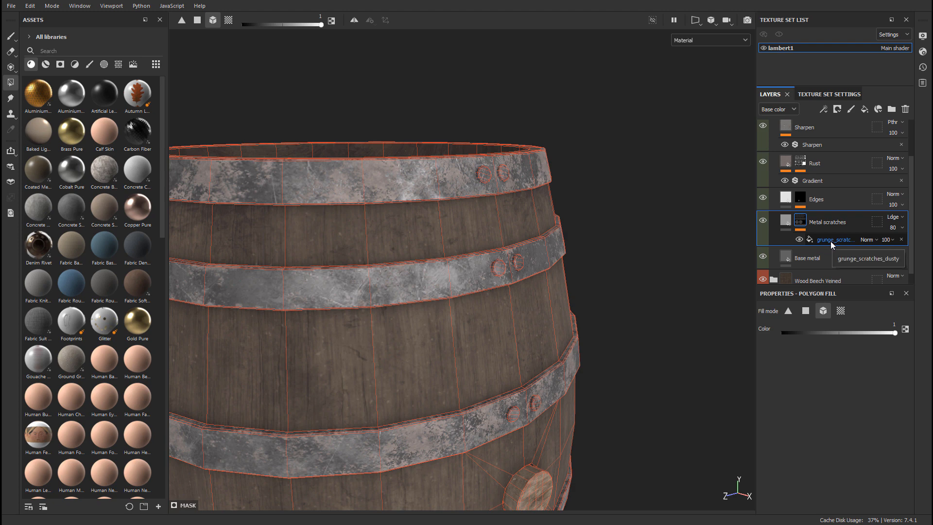
click(830, 241)
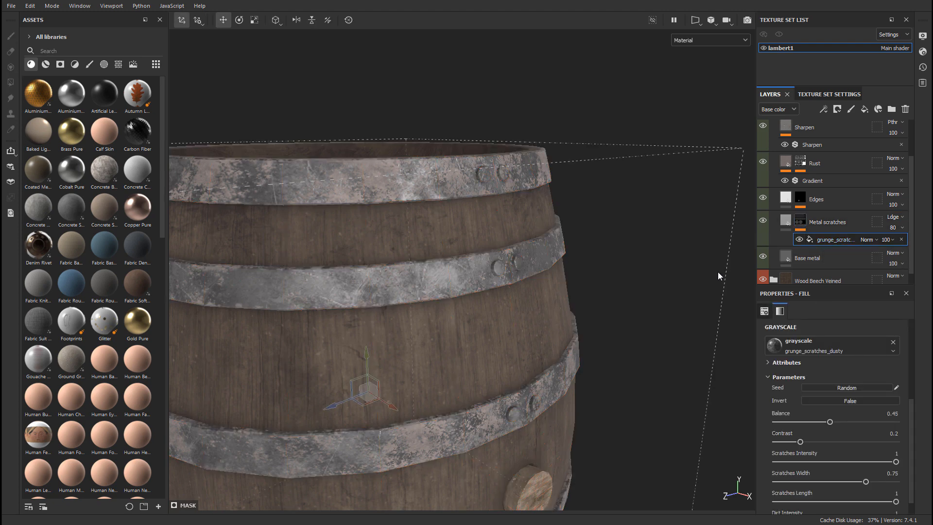
scroll(835, 389, down, 1)
alt+drag(558, 381, 617, 337)
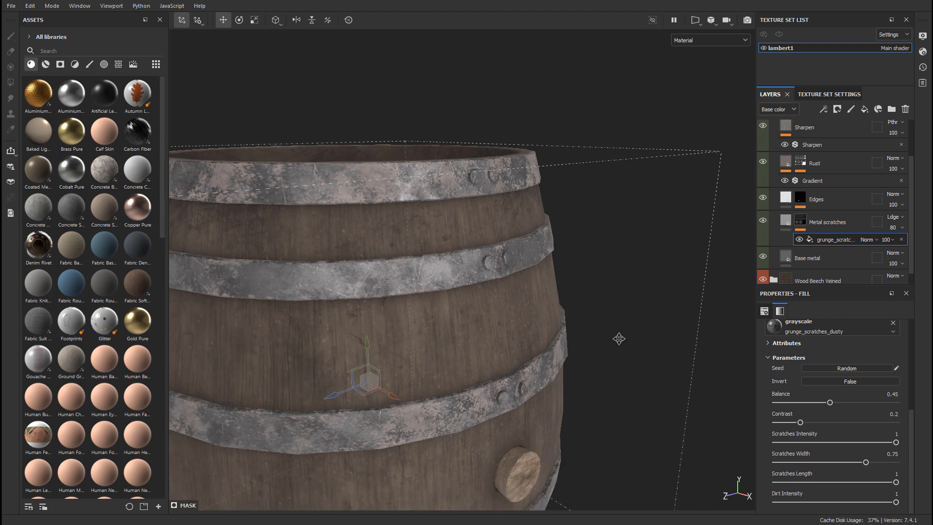
alt+drag(652, 308, 610, 277)
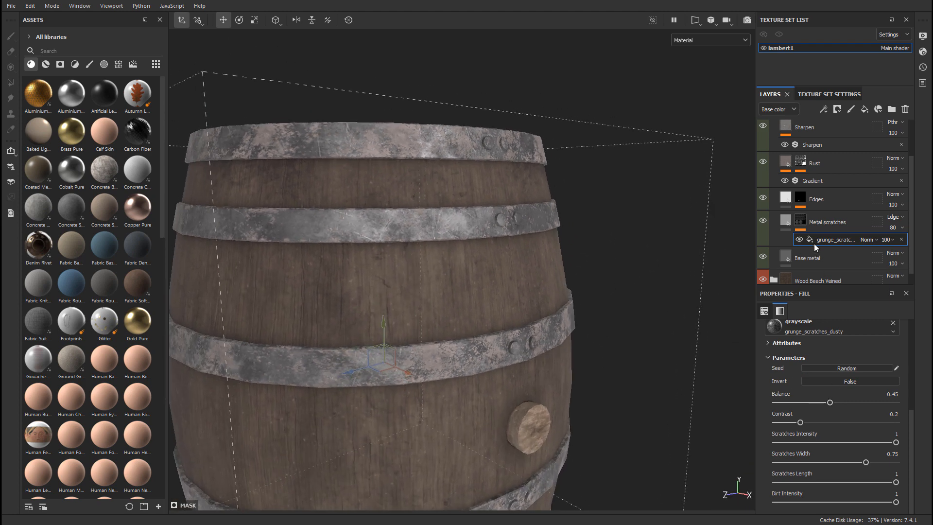
click(798, 239)
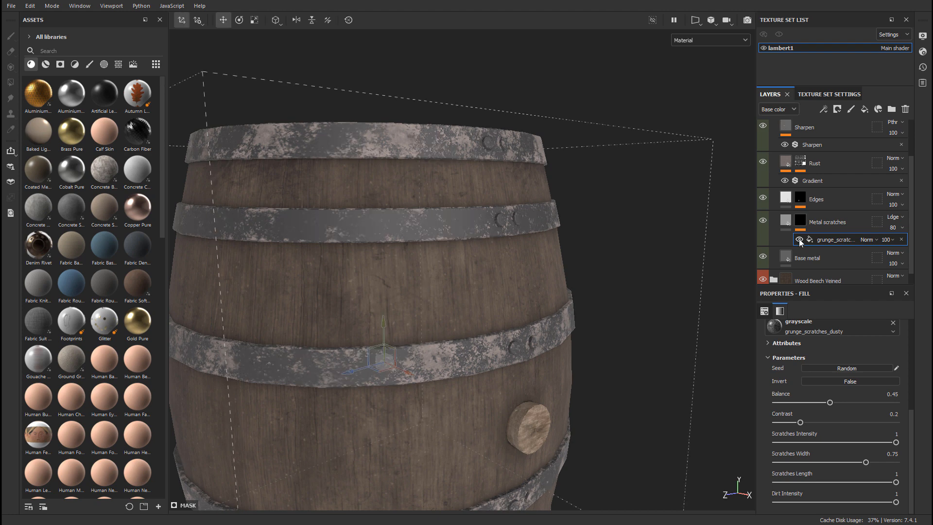
click(798, 238)
click(798, 238)
click(798, 238)
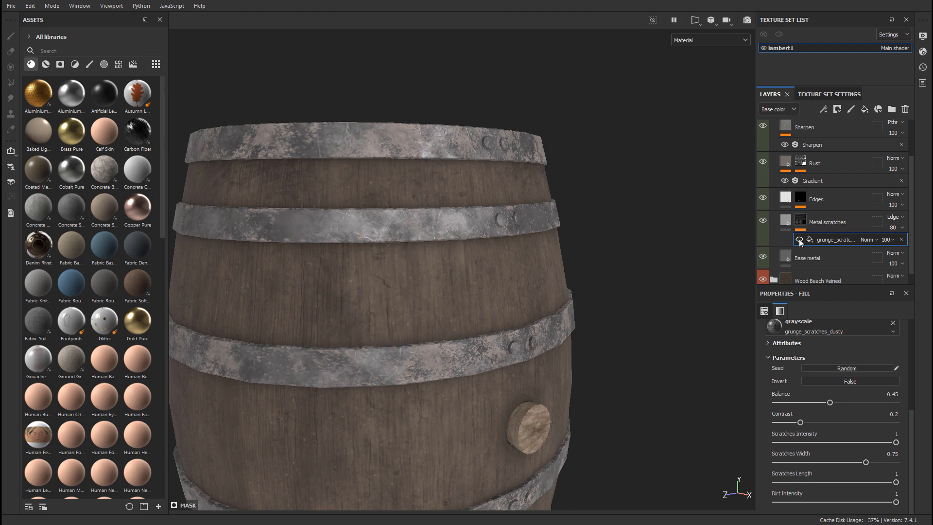
click(798, 238)
click(799, 238)
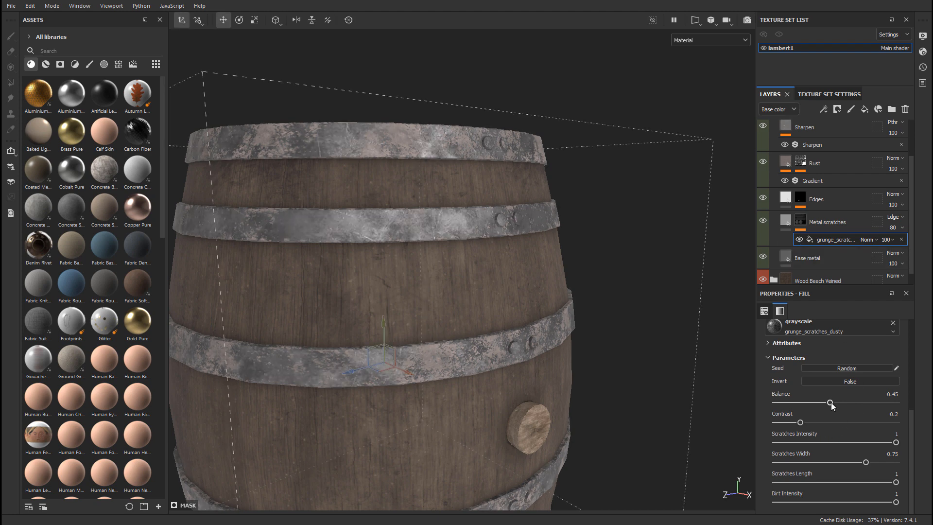
Step: Try a balance of 0.44 for the grunge_scratches_dusty effect and undo the change
mouse_move(837, 401)
mouse_down()
mouse_move(808, 397)
mouse_move(828, 400)
mouse_up()
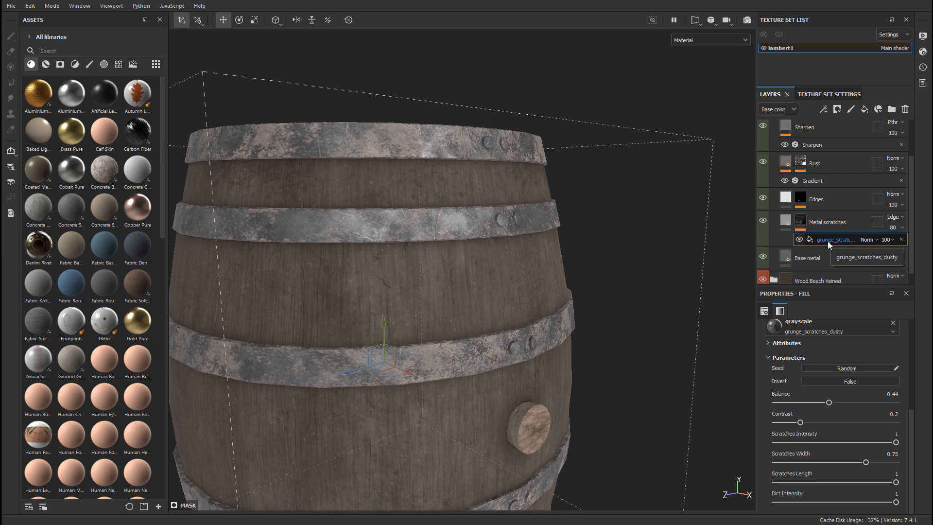
key(ctrl+z)
Step: Compare the metal bands up close with the Edges layer hidden and shown
alt+drag(515, 218, 605, 240)
click(833, 198)
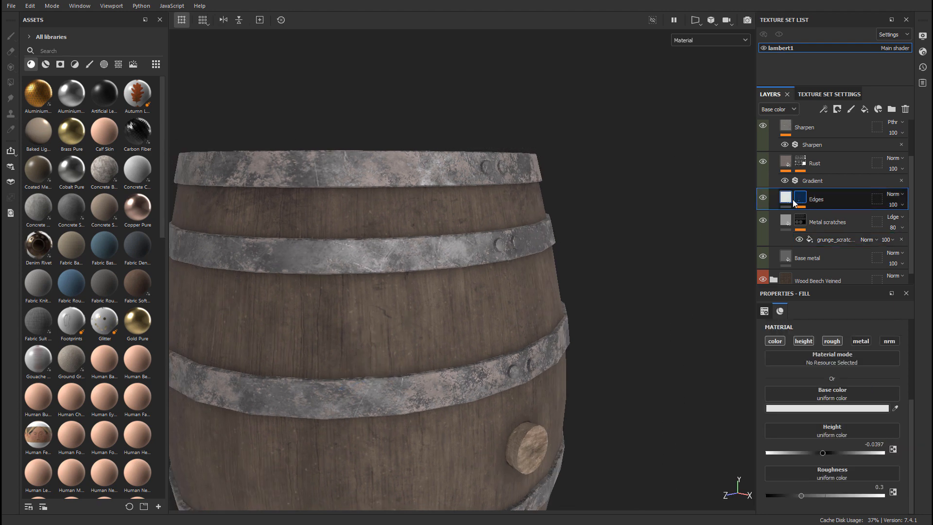
click(763, 198)
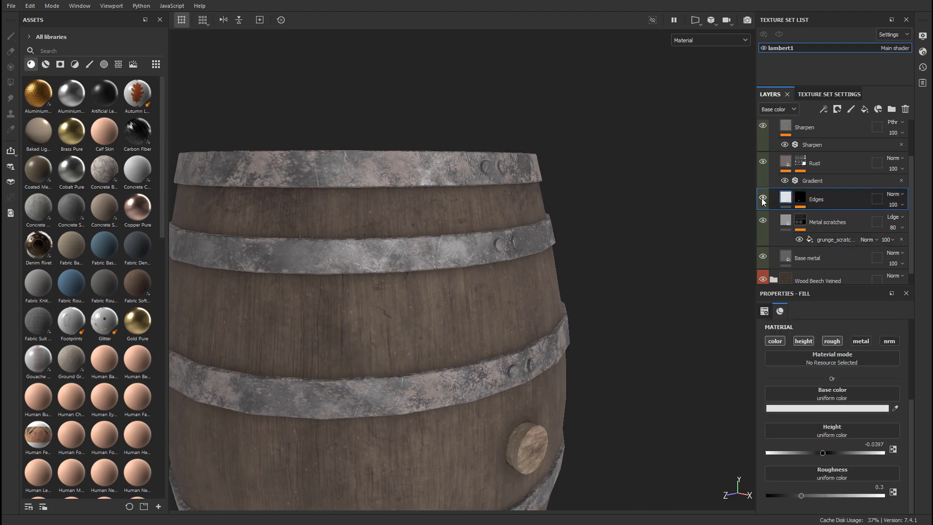
alt+drag(473, 190, 606, 223)
alt+right_drag(505, 214, 662, 232)
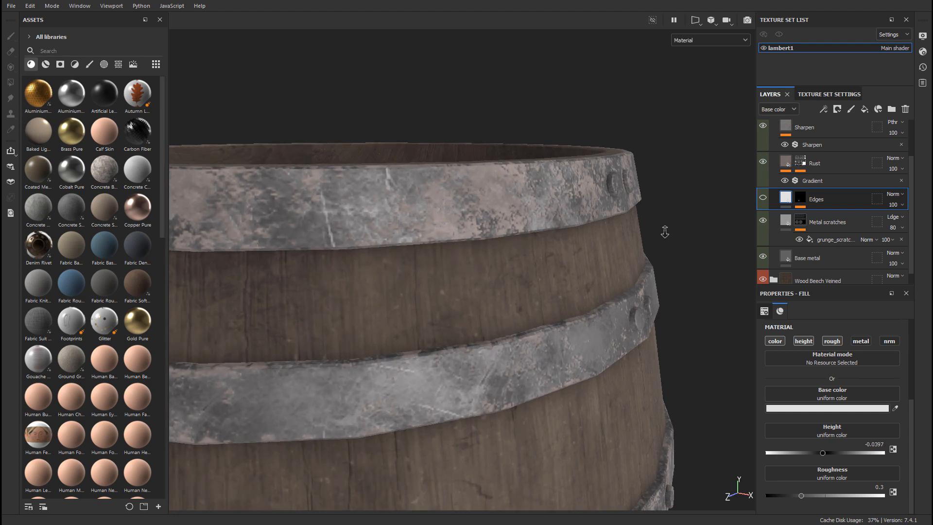
click(761, 198)
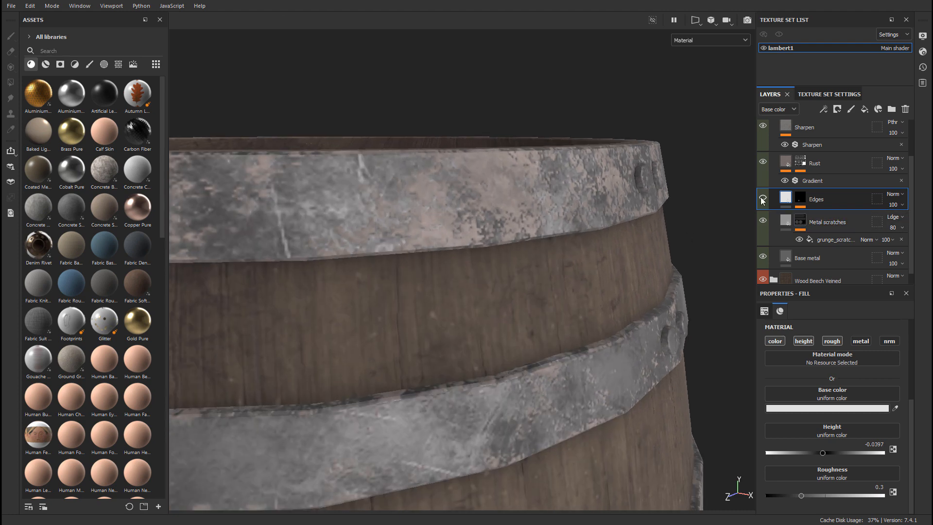
Step: Compare the metal bands with the Rust layer hidden and shown, examining the rust patches from several angles
click(835, 175)
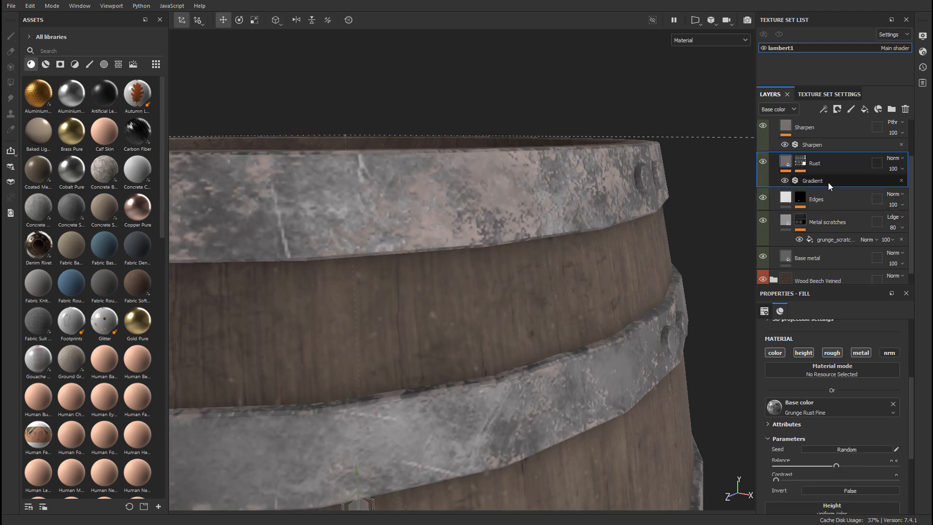
click(763, 163)
click(763, 162)
click(763, 162)
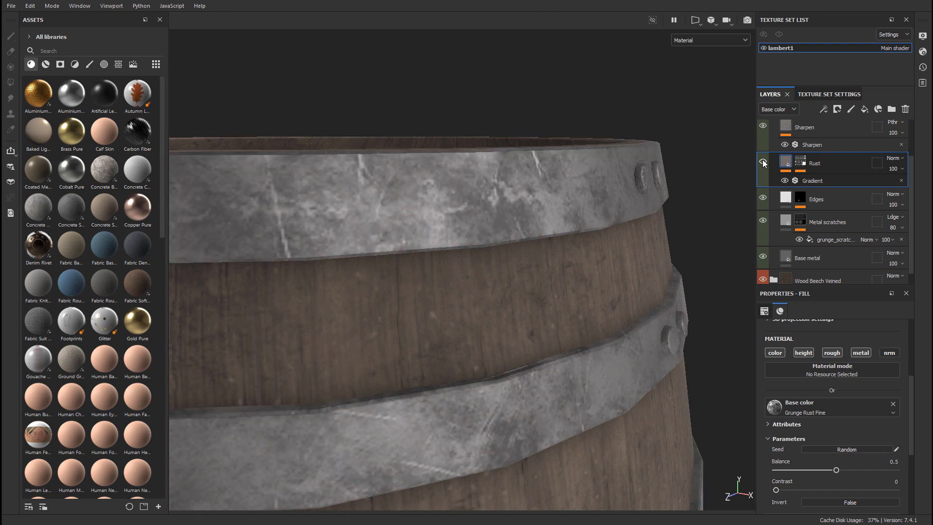
click(763, 163)
alt+right_drag(625, 206, 577, 214)
alt+drag(577, 214, 536, 218)
alt+middle_drag(535, 218, 447, 212)
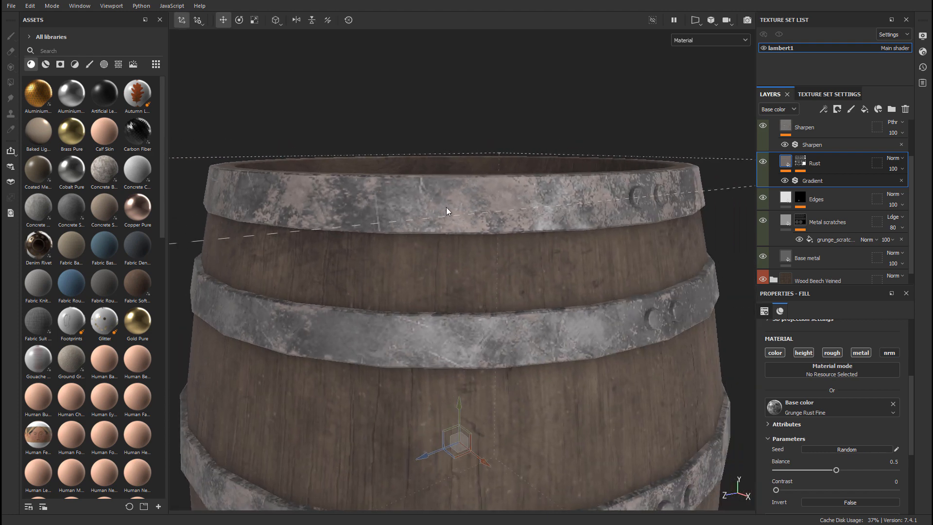
alt+drag(448, 212, 558, 197)
alt+middle_drag(559, 197, 534, 200)
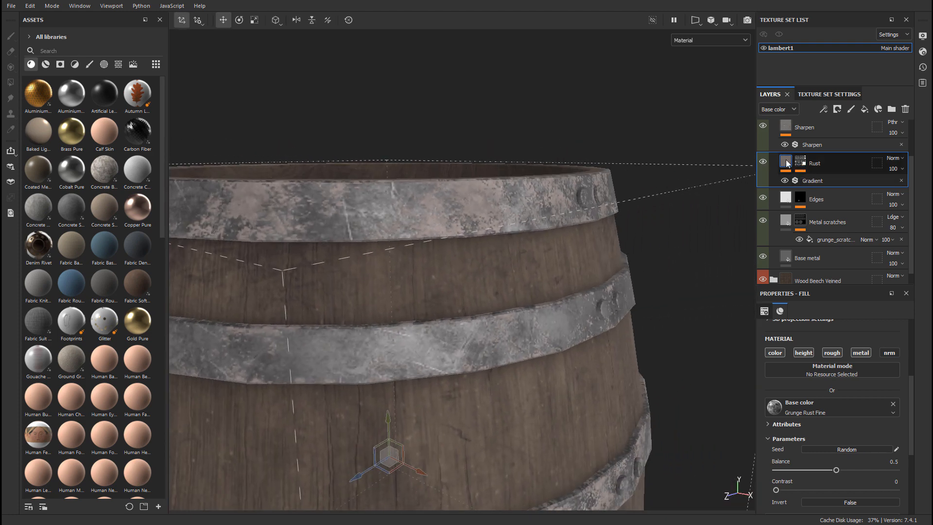
alt+drag(613, 237, 507, 210)
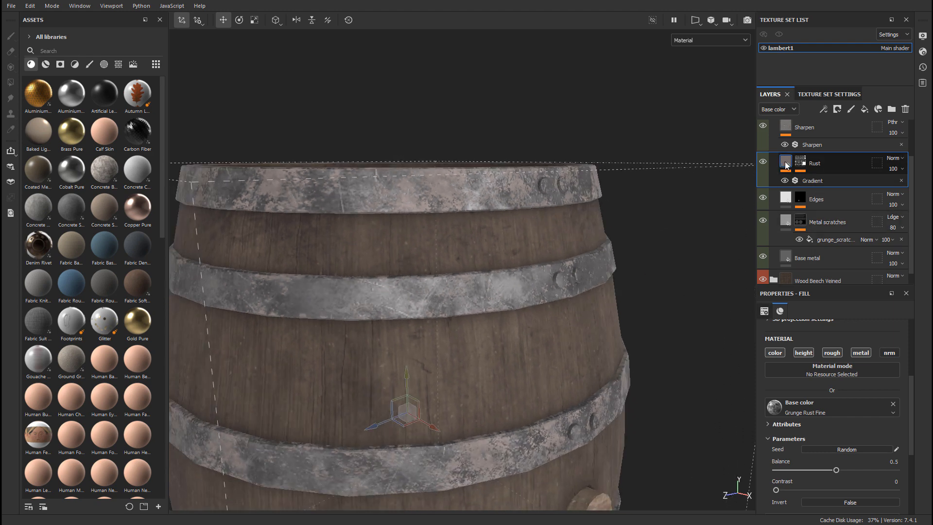
Step: Review the Rust layer's fill settings, including its scale, height, roughness, metallic and the texture choices for its base colour
mouse_move(786, 166)
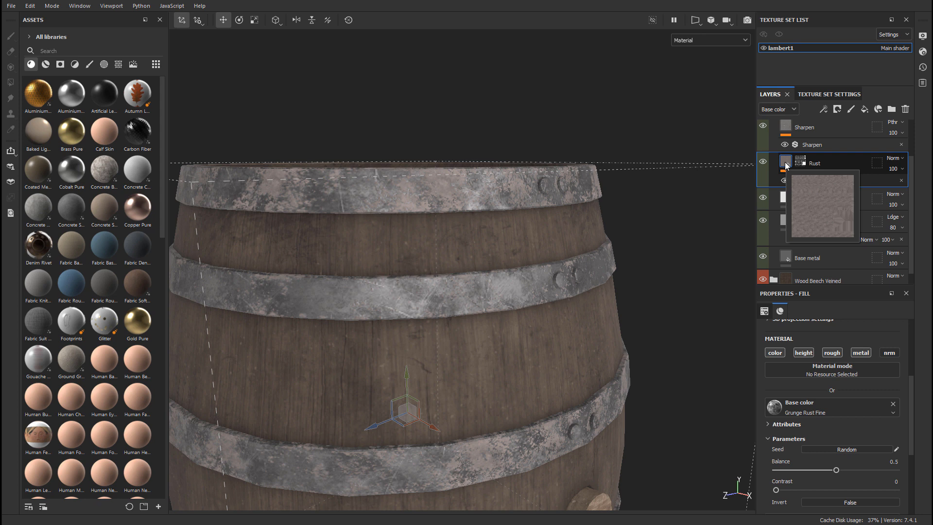
scroll(853, 394, down, 5)
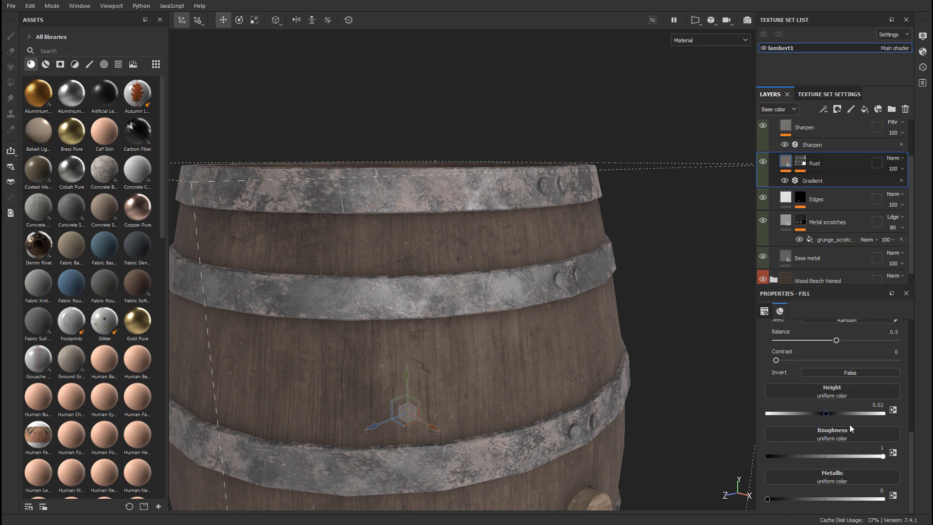
scroll(849, 430, up, 6)
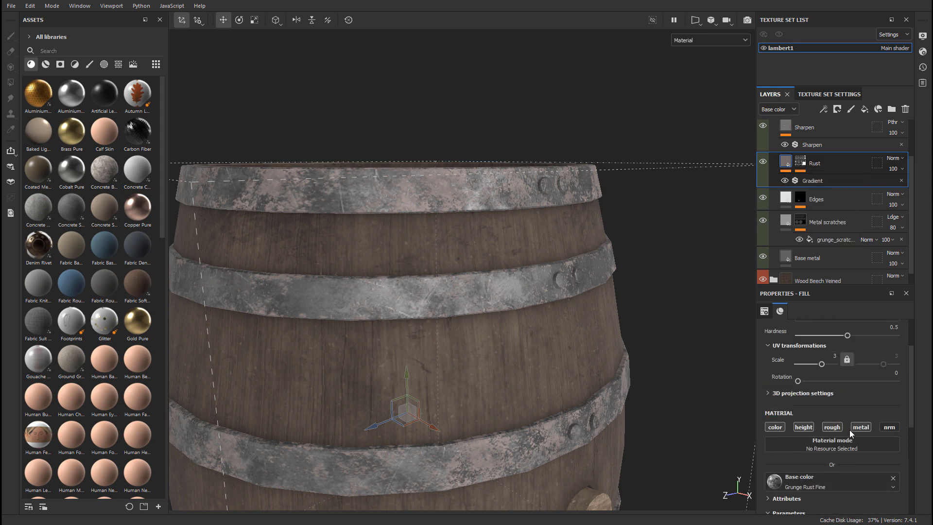
scroll(849, 430, down, 4)
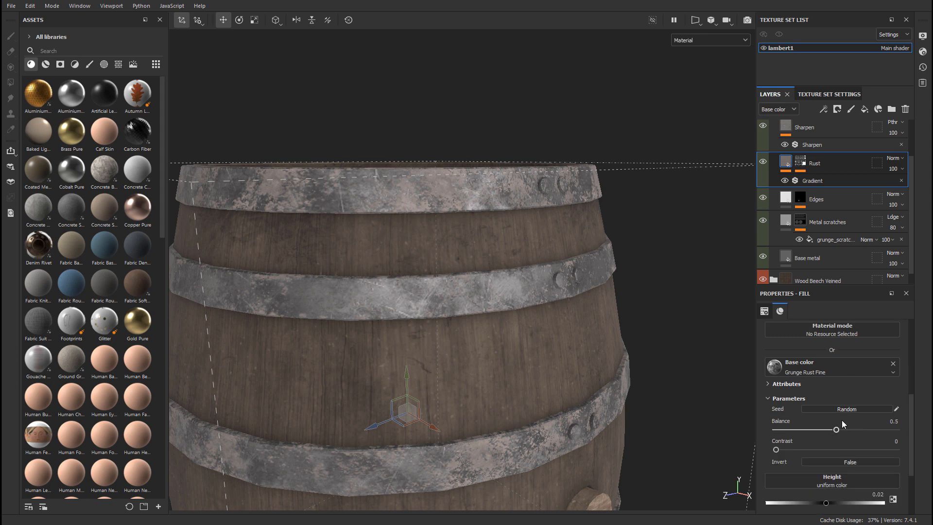
click(791, 369)
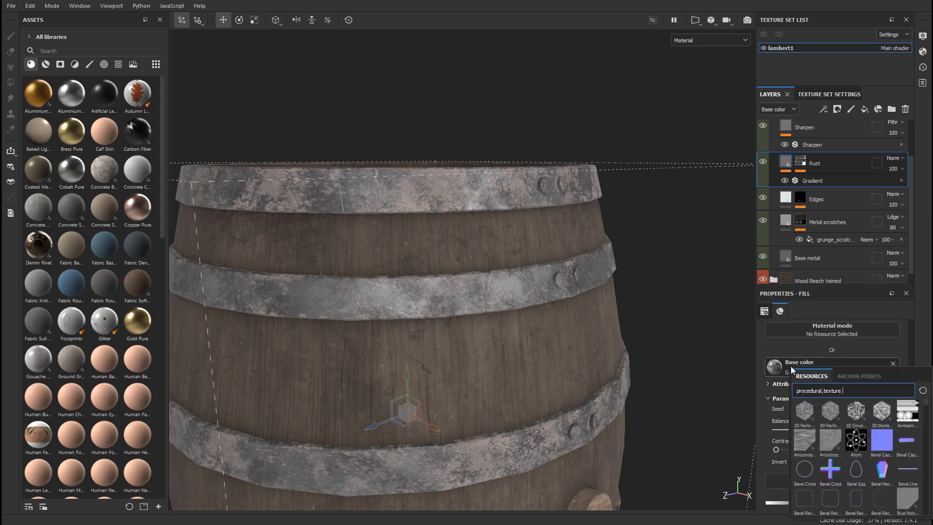
key(Escape)
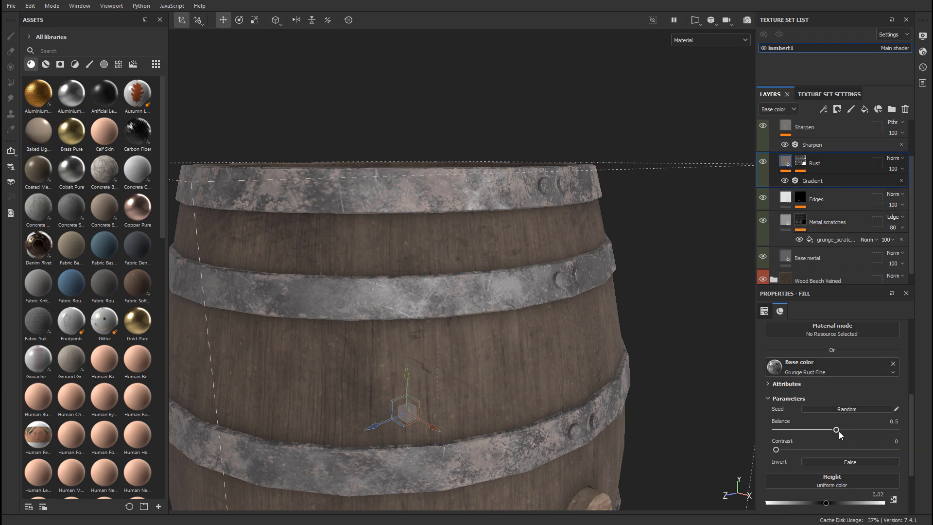
Step: Lower the balance of the Rust layer's Grunge Rust Fine texture to 0.23, leaving its contrast at 0
drag(838, 430, 804, 442)
alt+right_drag(623, 350, 631, 369)
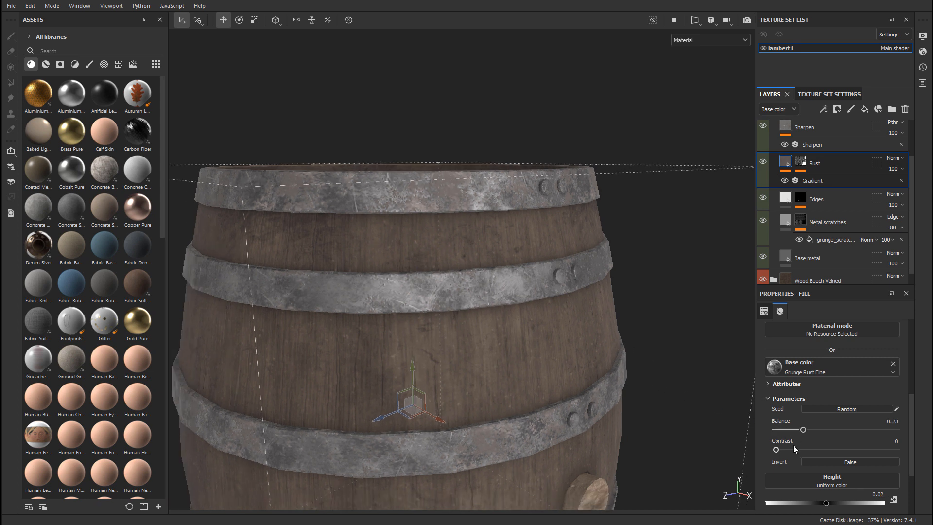
mouse_move(776, 450)
mouse_down()
mouse_move(801, 449)
mouse_move(774, 457)
mouse_up()
Step: Examine the adjusted rust on the metal bands from several angles, both close up and across the whole barrel
scroll(832, 458, down, 2)
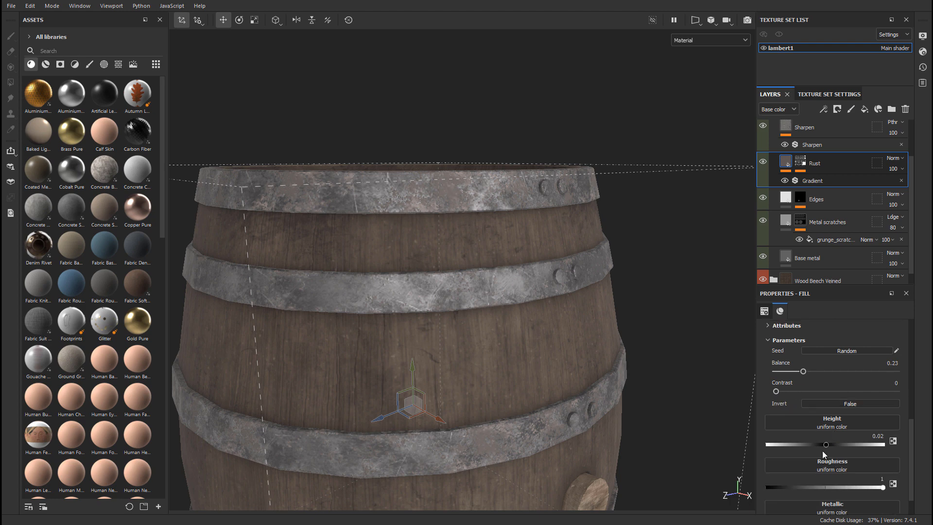
scroll(817, 432, down, 1)
alt+drag(506, 267, 369, 310)
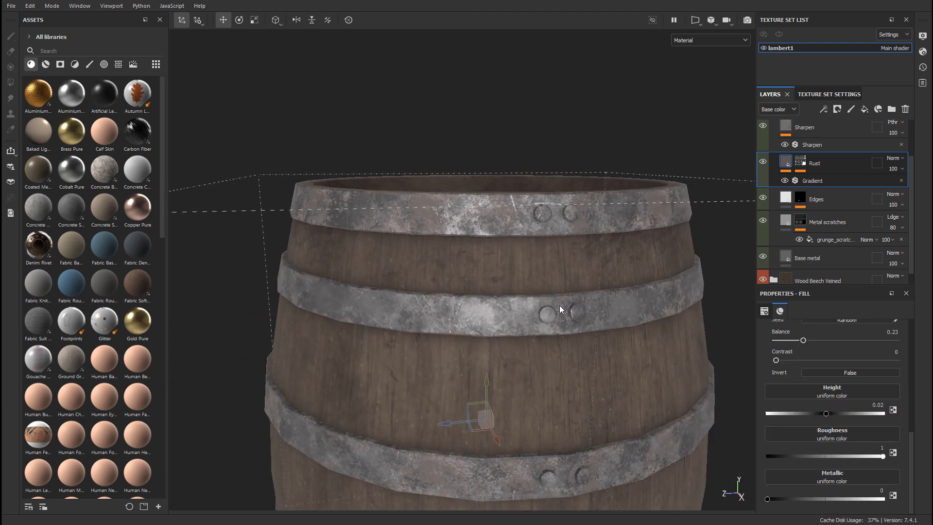
alt+middle_drag(560, 310, 491, 316)
alt+right_drag(478, 303, 481, 282)
alt+drag(481, 281, 515, 265)
shift+right_drag(515, 292, 622, 295)
mouse_move(621, 295)
alt+mouse_down()
mouse_move(603, 320)
mouse_move(627, 310)
alt+mouse_up()
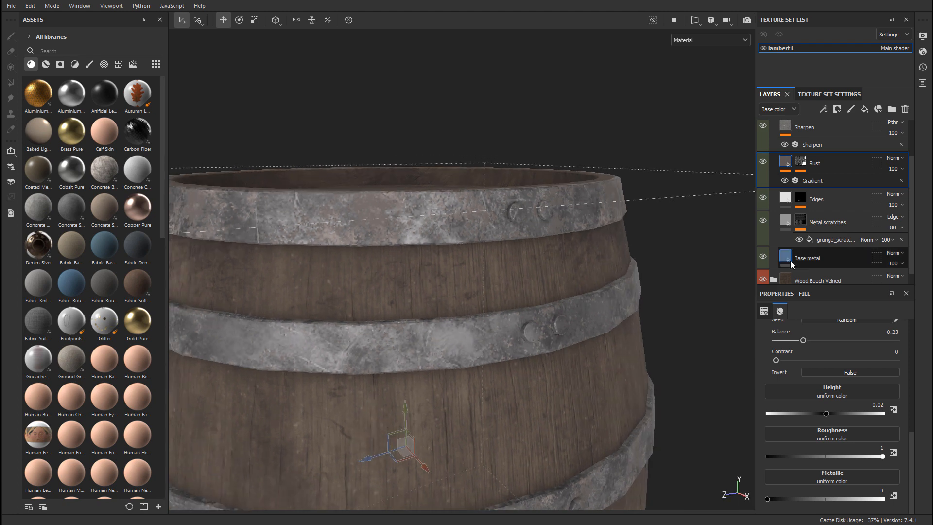
scroll(790, 258, up, 2)
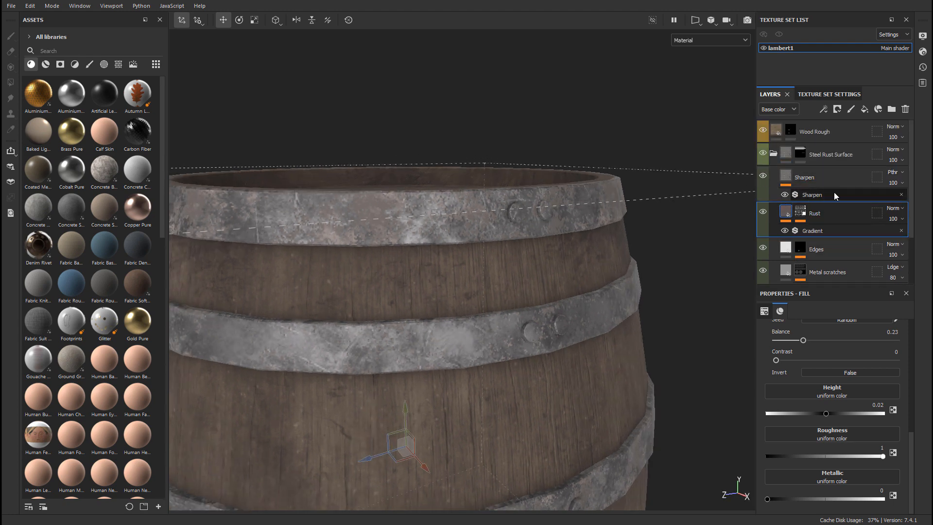
alt+right_drag(628, 238, 467, 190)
alt+drag(468, 190, 501, 186)
alt+middle_drag(500, 186, 479, 237)
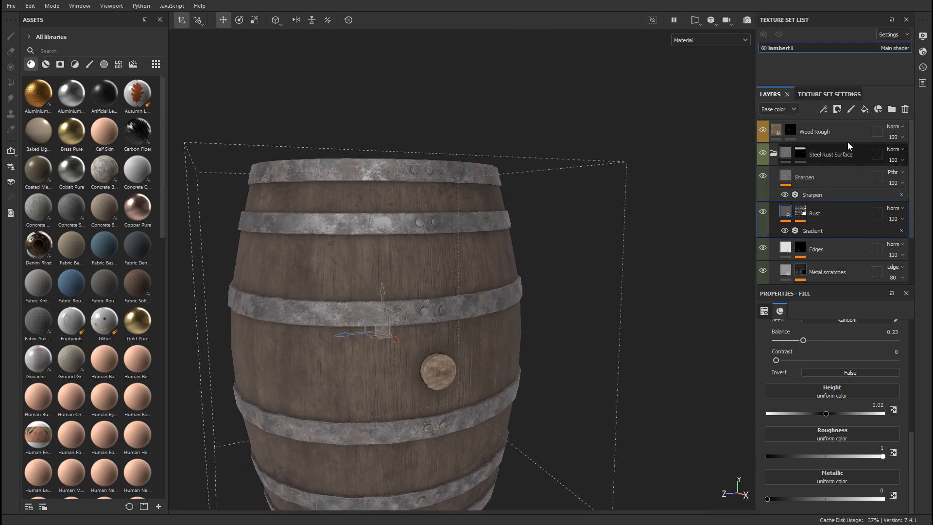
Step: Rename the Wood Rough layer as Wood Rough - Cork
click(815, 131)
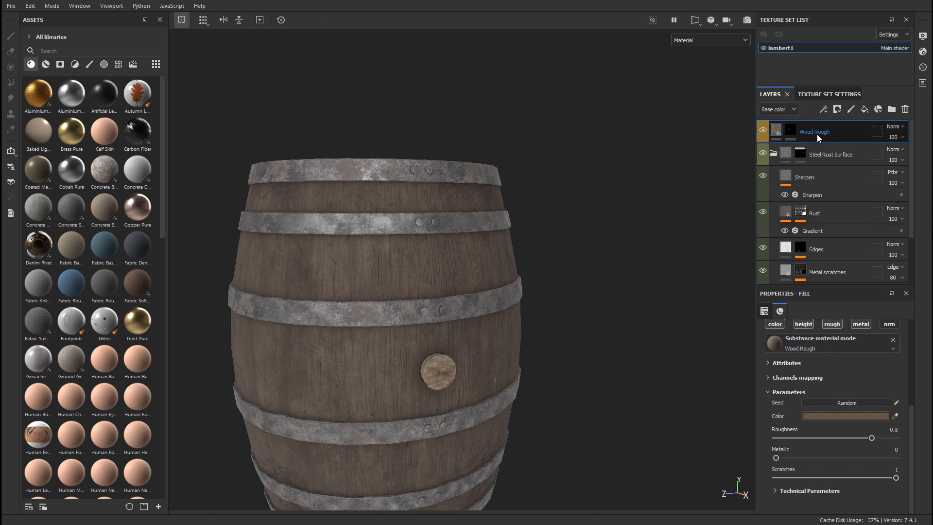
double_click(816, 133)
click(846, 131)
text(-)
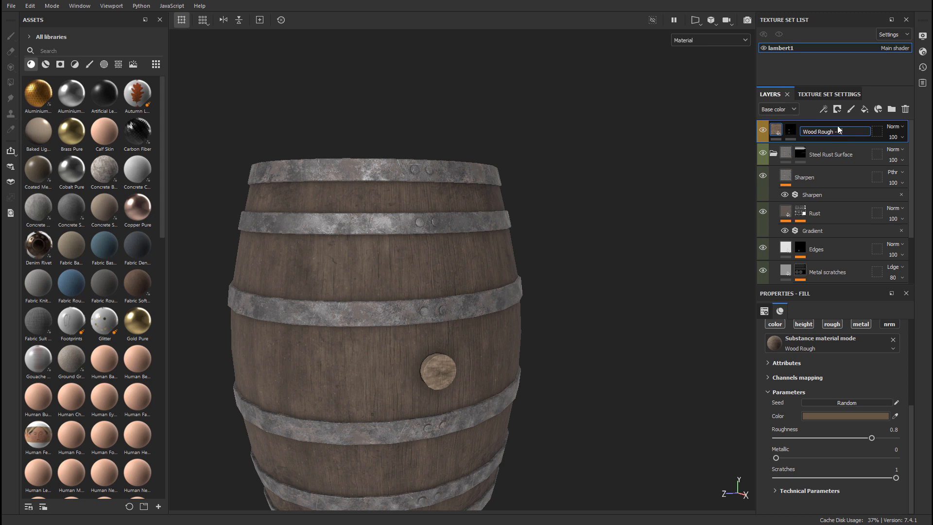
text( Cork)
key(Return)
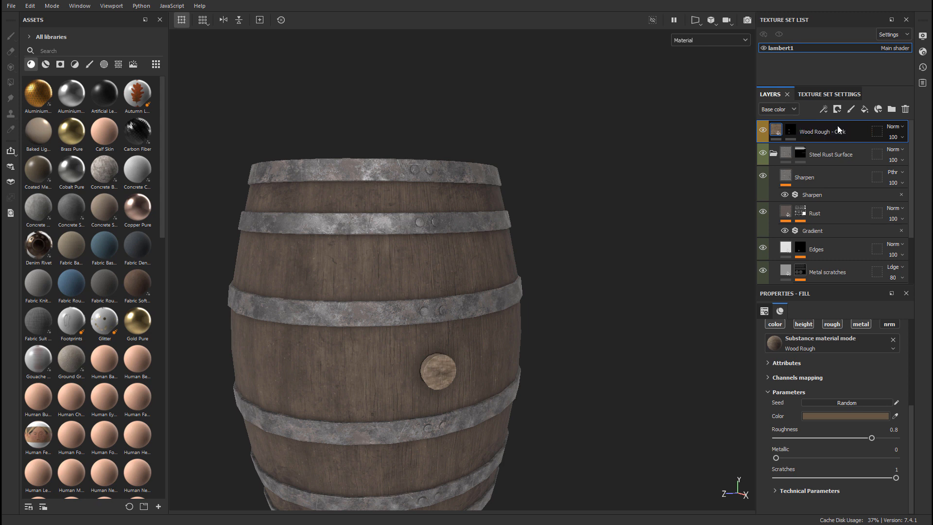
Step: Set the Wood Rough - Cork layer's colour to a dark greyish brown, 4E4A44
click(790, 132)
click(775, 131)
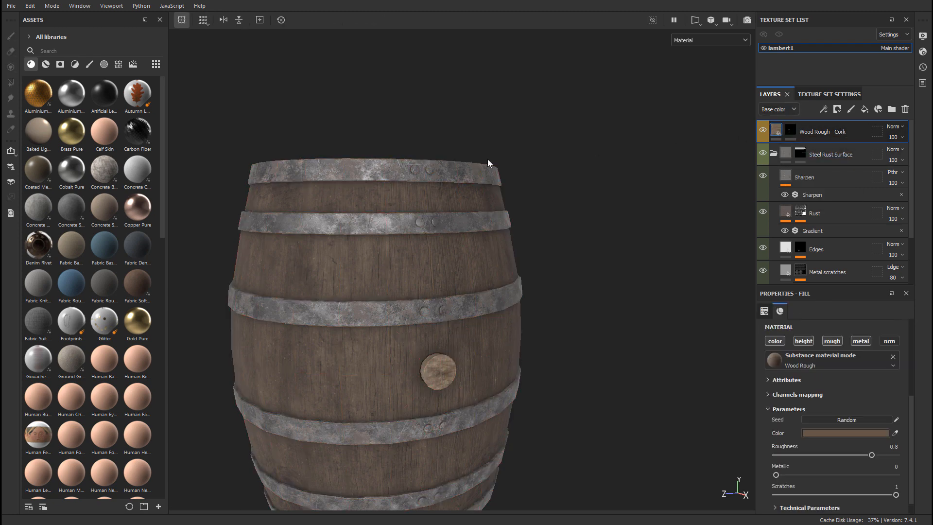
alt+right_drag(488, 159, 690, 163)
alt+middle_drag(537, 335, 591, 232)
alt+drag(592, 231, 528, 216)
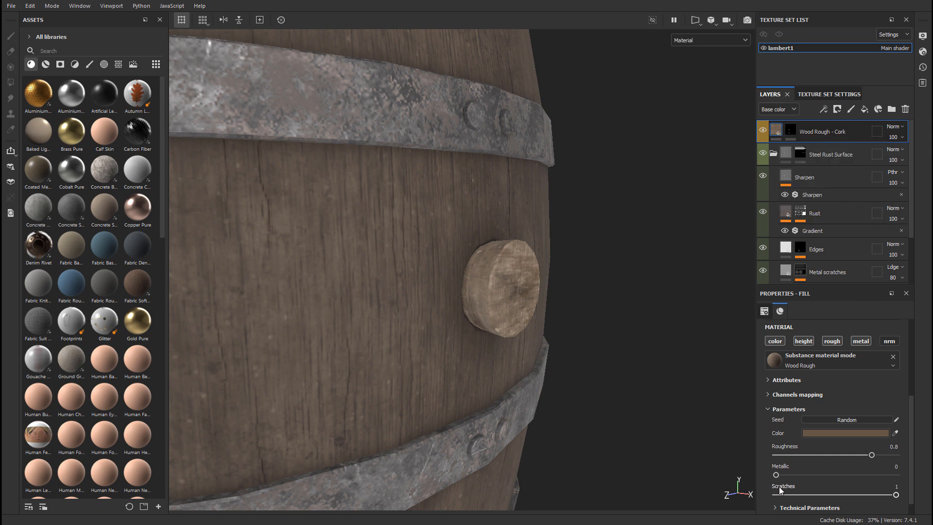
scroll(815, 434, down, 1)
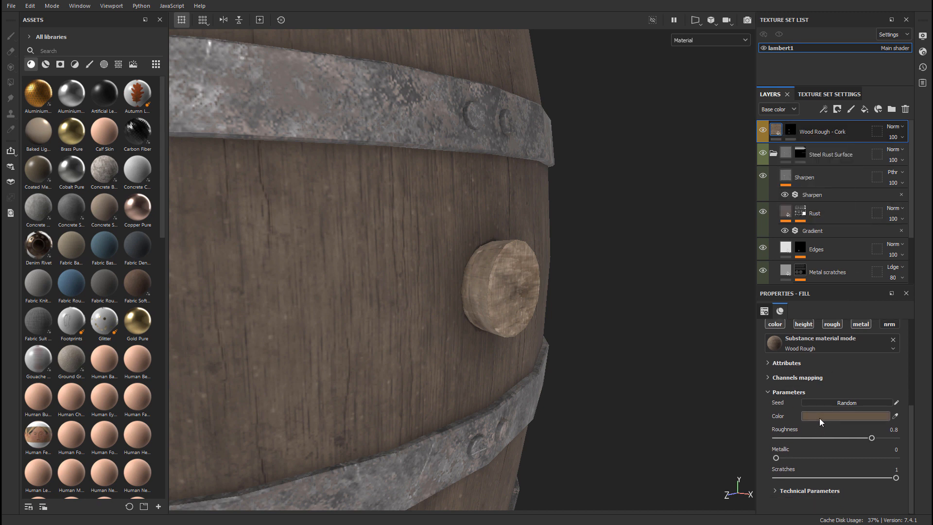
click(819, 416)
mouse_move(706, 372)
mouse_down()
mouse_move(716, 377)
mouse_move(704, 387)
mouse_up()
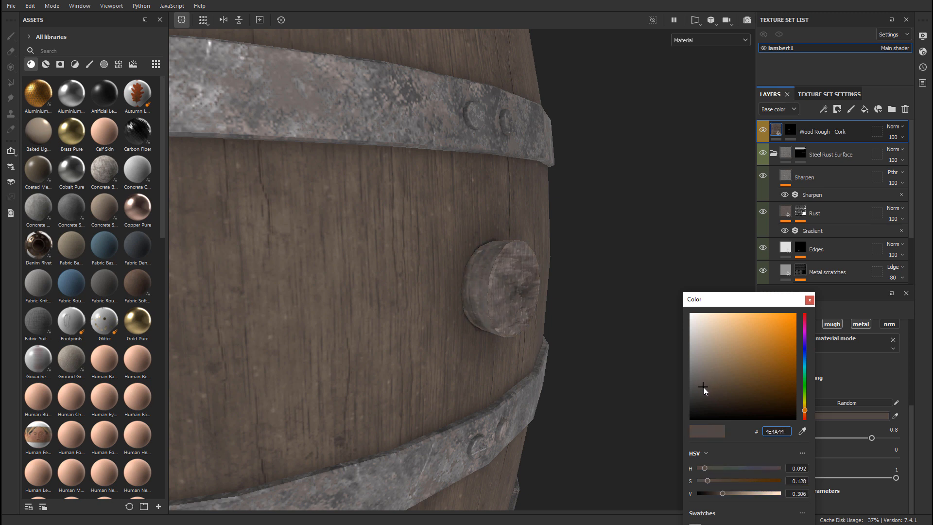
Step: Refine the cork's wood colour to the darker grey-brown 494642, checking it close up and against the whole barrel
alt+right_drag(597, 228, 444, 335)
alt+middle_drag(443, 335, 462, 319)
alt+drag(462, 319, 505, 354)
click(703, 389)
drag(707, 389, 701, 388)
scroll(535, 346, down, 2)
alt+drag(523, 343, 494, 342)
scroll(493, 341, down, 5)
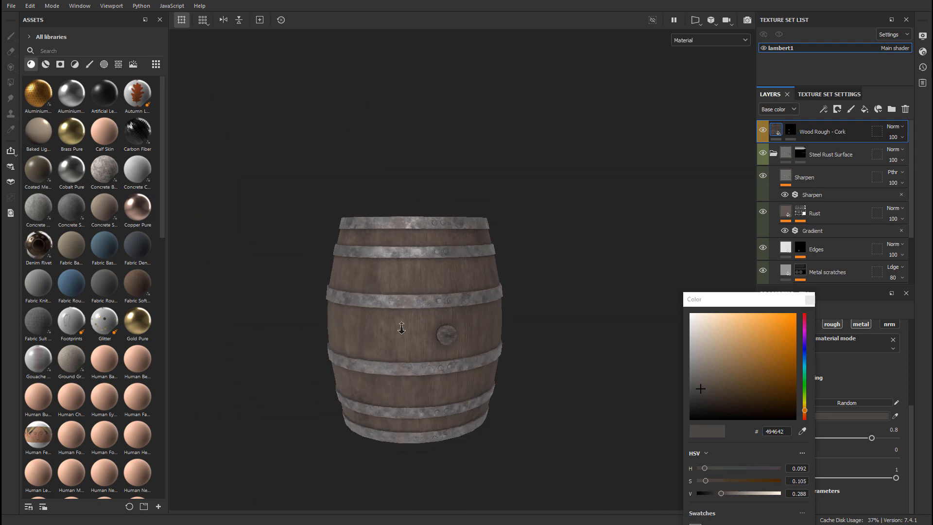
alt+drag(423, 327, 526, 321)
scroll(527, 320, up, 5)
alt+middle_drag(527, 320, 591, 270)
click(808, 298)
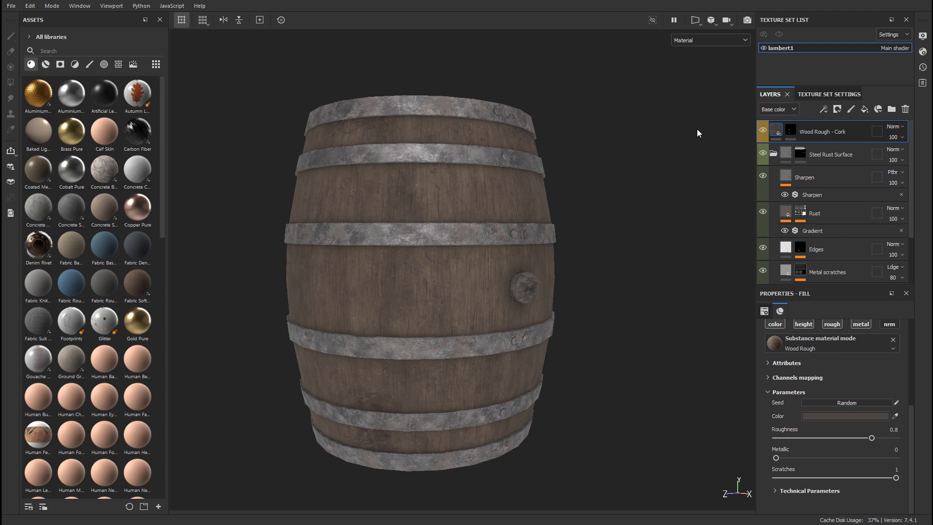
Step: Search the smart materials for wood and add Wood Beech Veined at the top of the layer stack
click(46, 64)
click(85, 51)
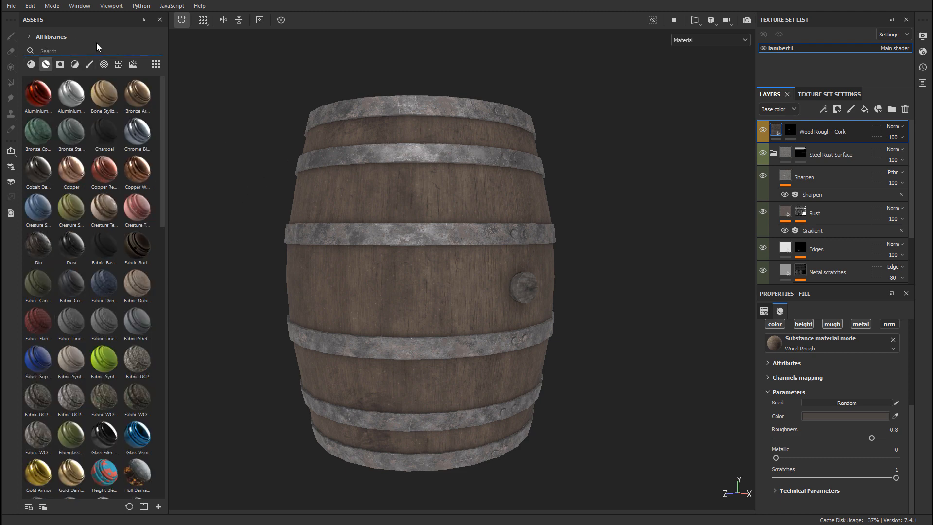
text(wood)
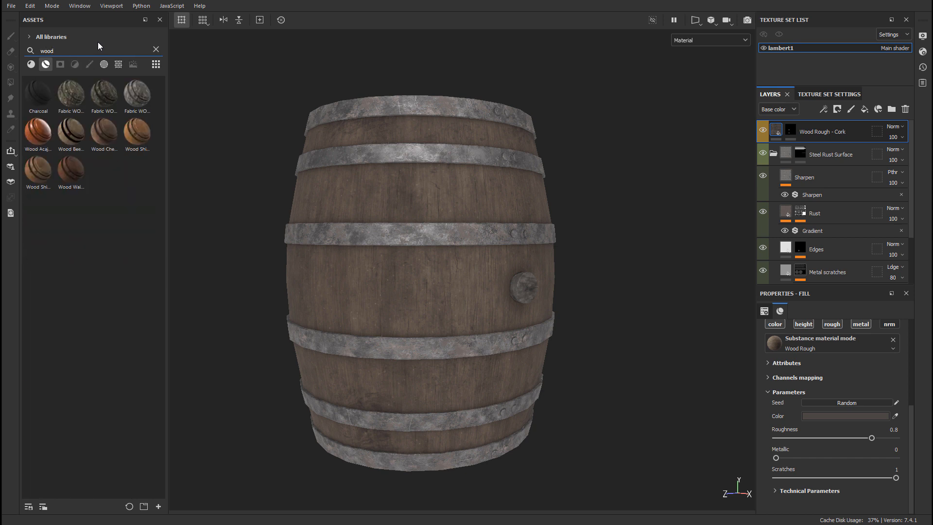
mouse_move(67, 137)
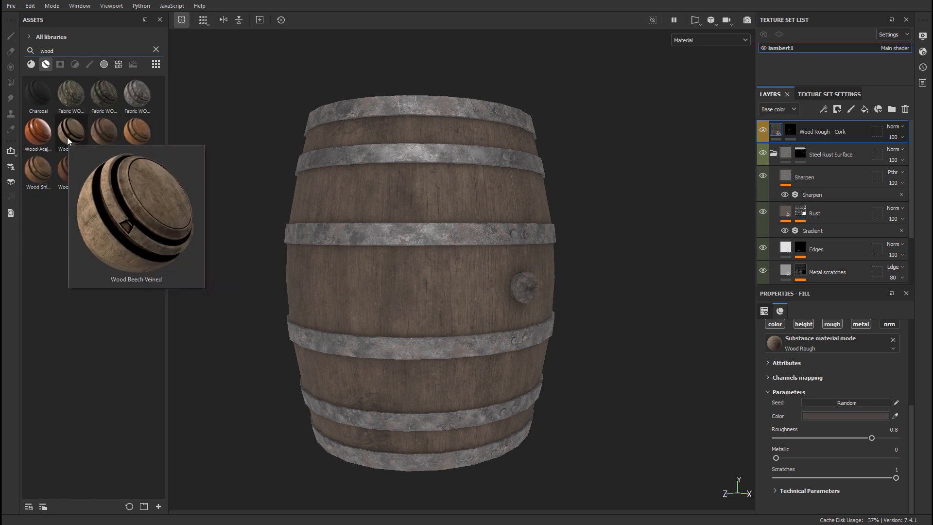
drag(67, 137, 797, 121)
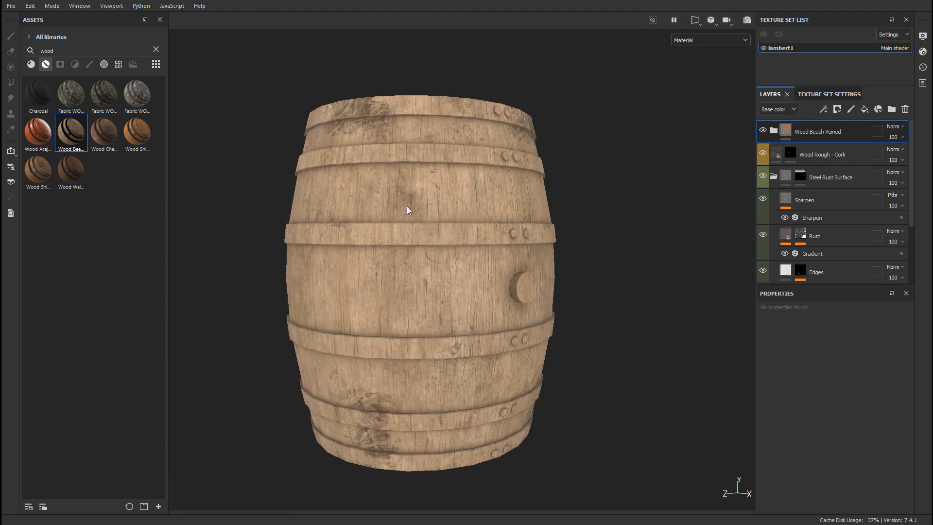
scroll(411, 153, up, 3)
scroll(518, 130, down, 2)
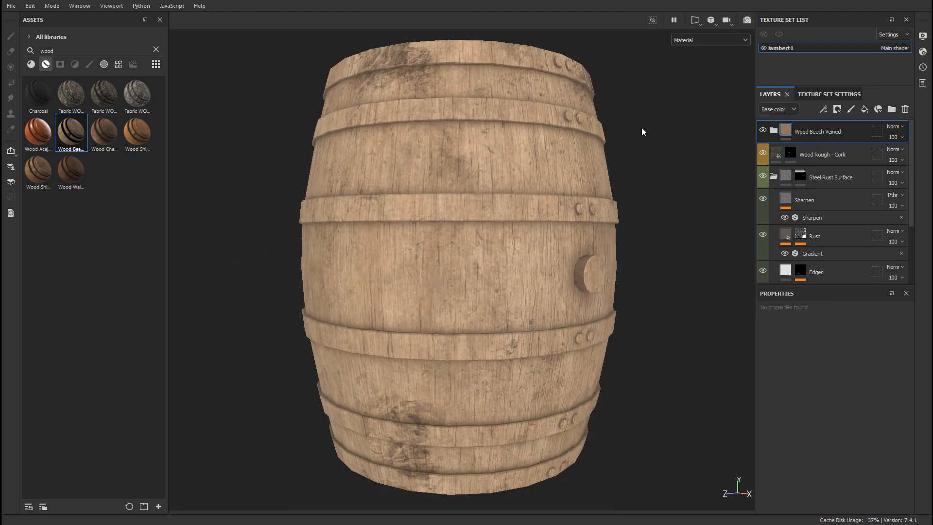
Step: Compare the barrel with and without the new Wood Beech Veined group, leaving the group hidden
click(763, 130)
click(763, 130)
click(763, 130)
click(763, 130)
click(763, 130)
click(763, 130)
click(763, 130)
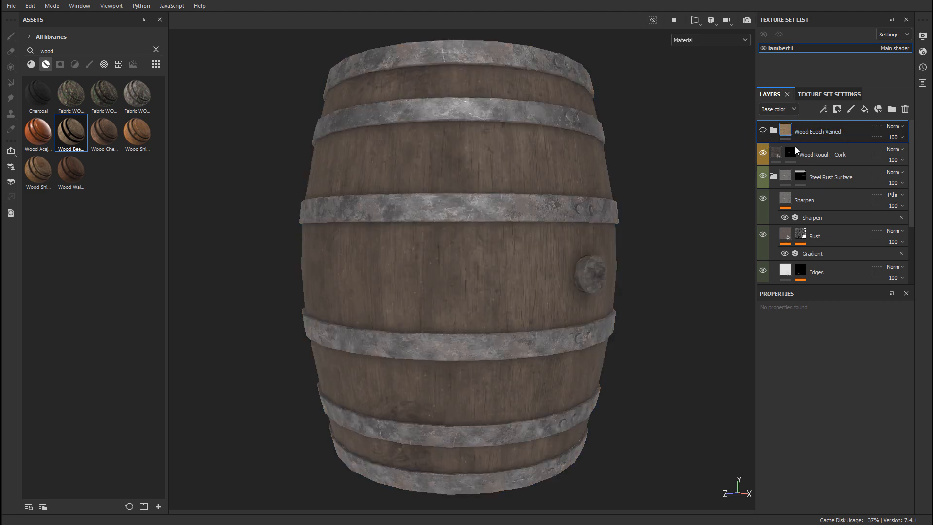
scroll(503, 181, down, 4)
alt+middle_drag(503, 183, 505, 232)
alt+right_drag(506, 233, 621, 249)
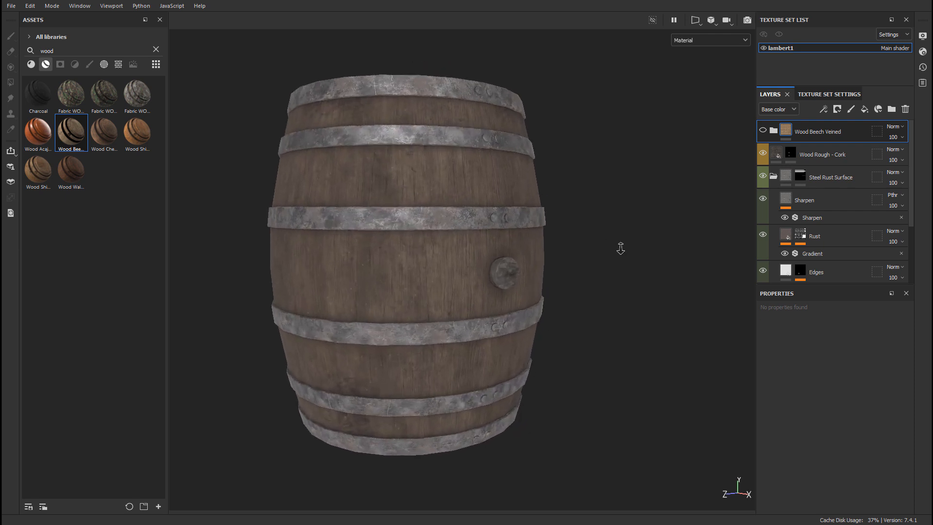
click(764, 130)
click(762, 132)
Step: Examine the whole barrel's wood, steel bands and darkened cork from slightly different angles and distances
alt+right_drag(578, 241, 626, 236)
alt+middle_drag(601, 227, 629, 238)
alt+drag(629, 238, 600, 235)
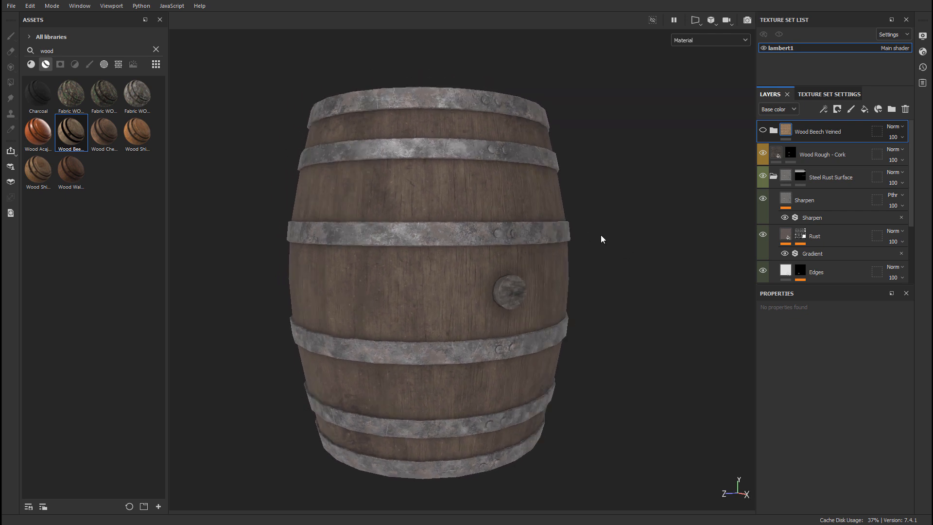
alt+middle_drag(601, 234, 629, 235)
alt+drag(660, 205, 607, 216)
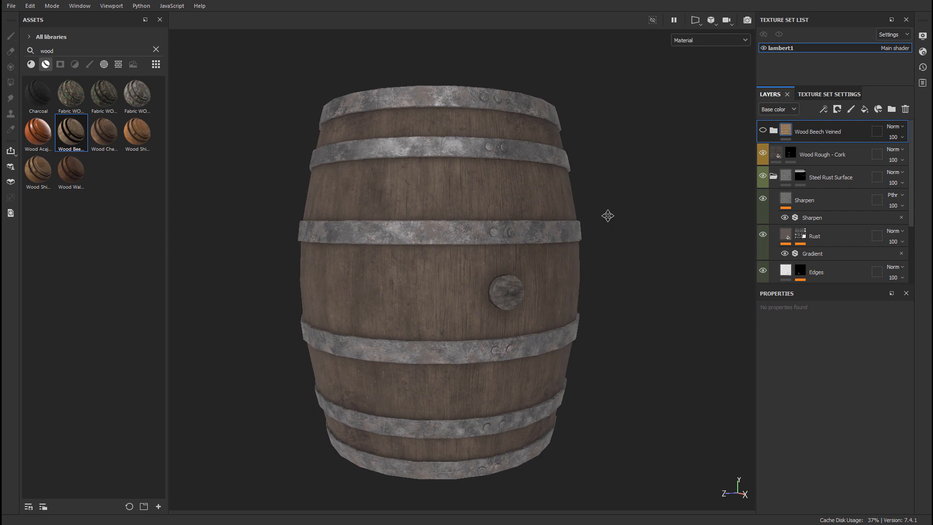
alt+middle_drag(608, 216, 613, 225)
alt+right_drag(612, 224, 566, 223)
alt+middle_drag(585, 223, 564, 226)
alt+right_drag(564, 226, 608, 217)
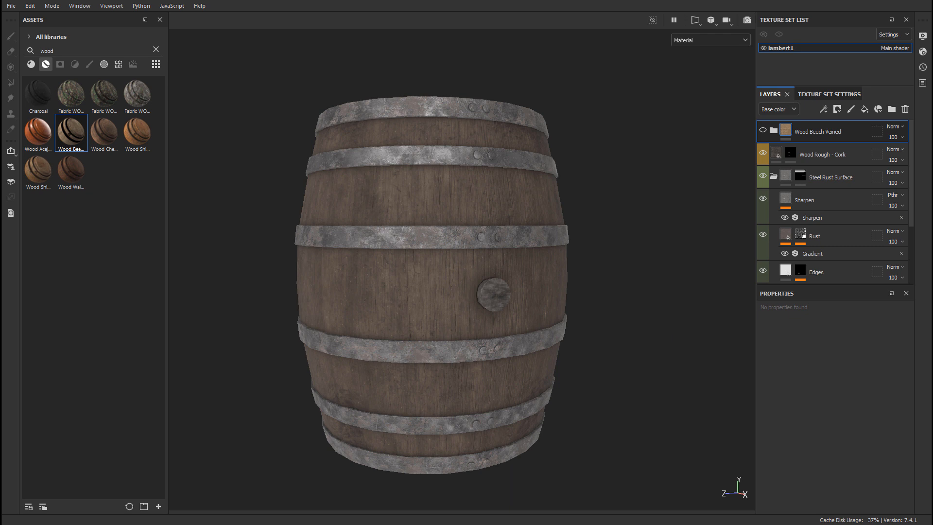
Step: Clear the asset search and collapse the Steel Rust Surface group in the layer stack
click(155, 50)
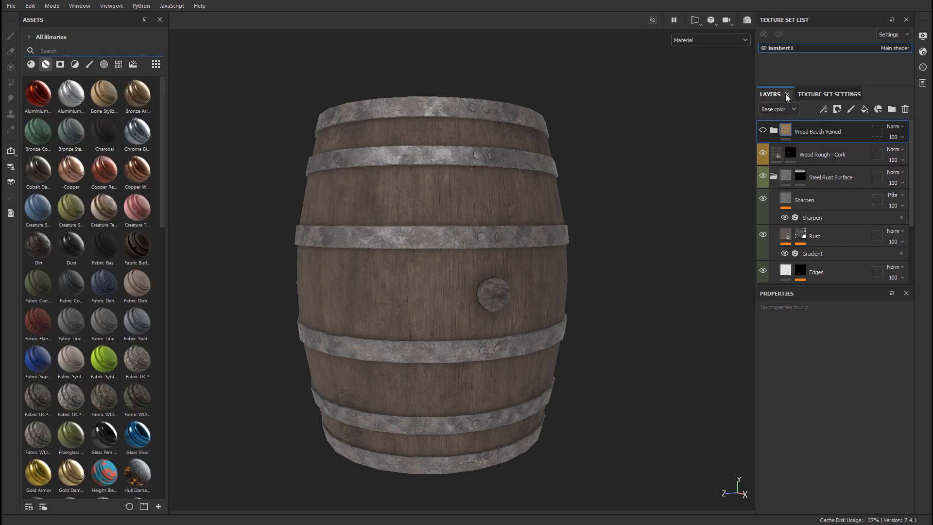
click(853, 109)
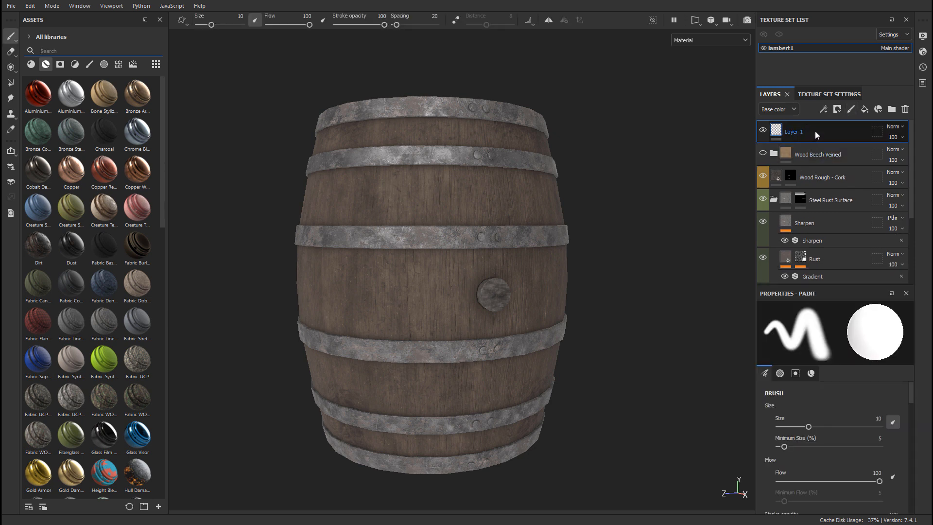
click(904, 109)
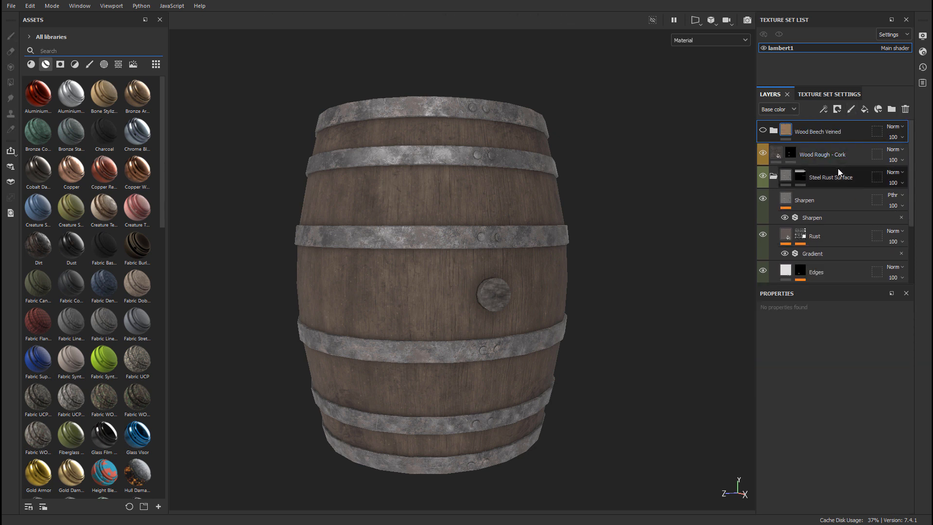
scroll(837, 168, down, 1)
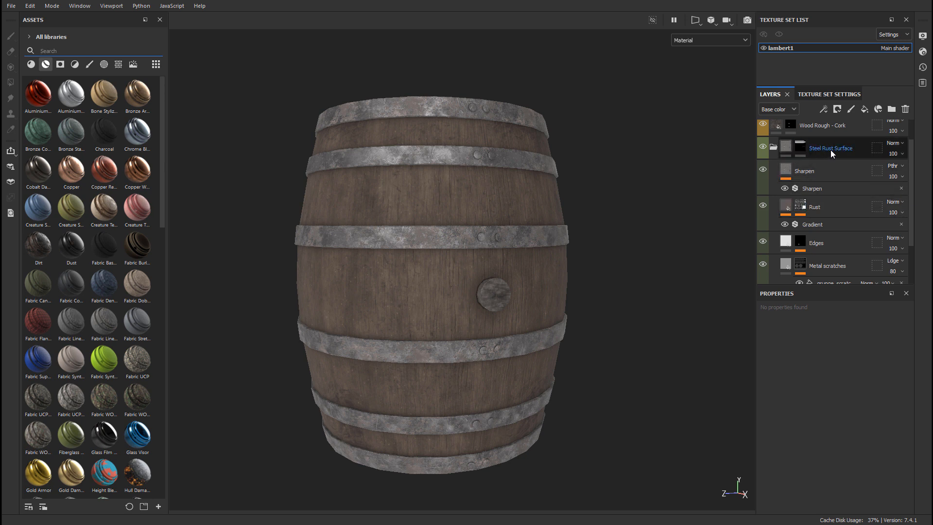
click(773, 147)
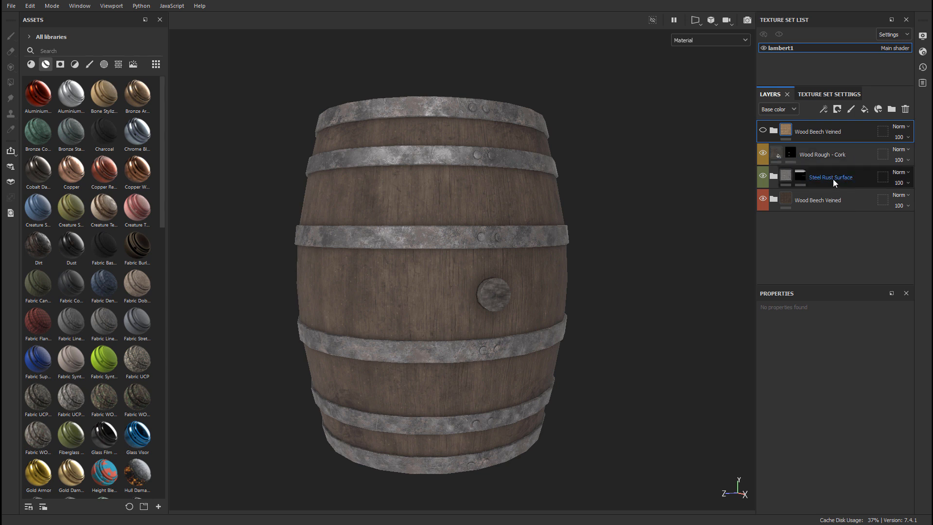
Step: Add a paint layer directly above the lower Wood Beech Veined group and name it Planks
click(804, 196)
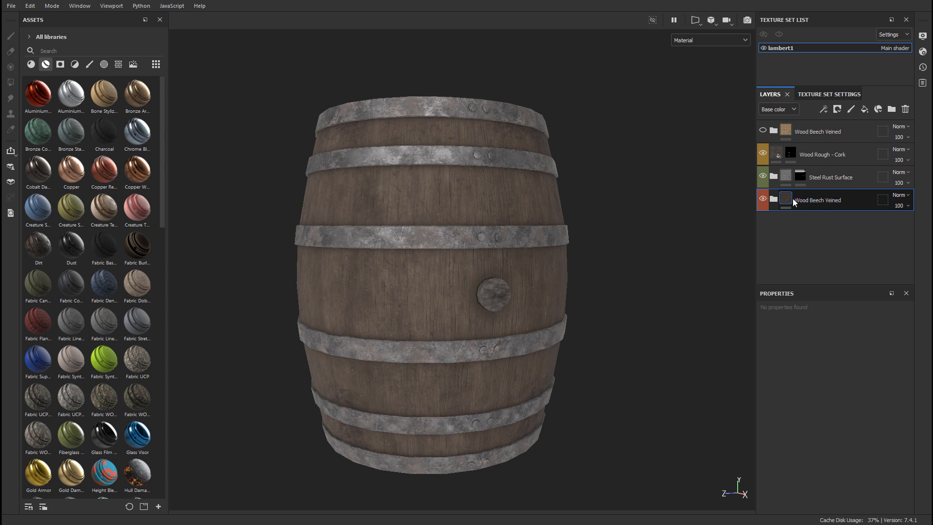
click(772, 199)
click(773, 200)
click(850, 110)
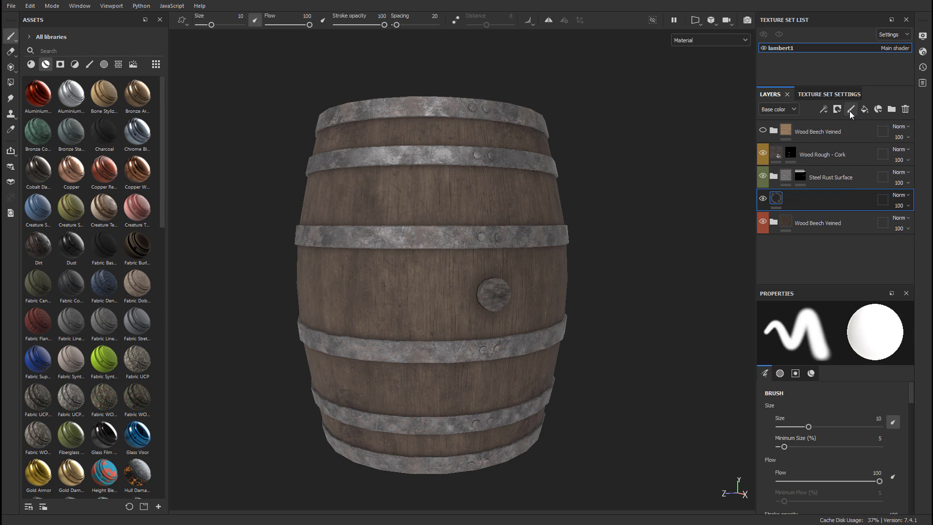
double_click(796, 201)
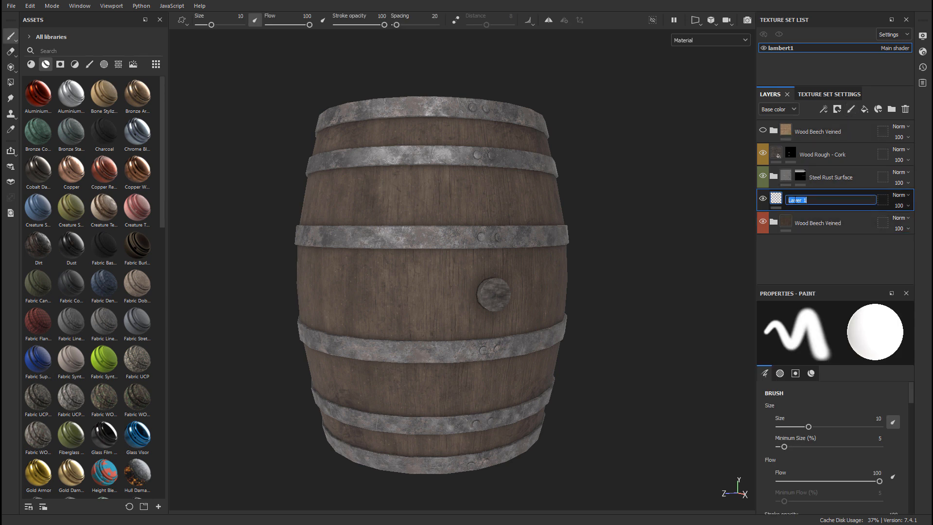
text(Planks)
key(Return)
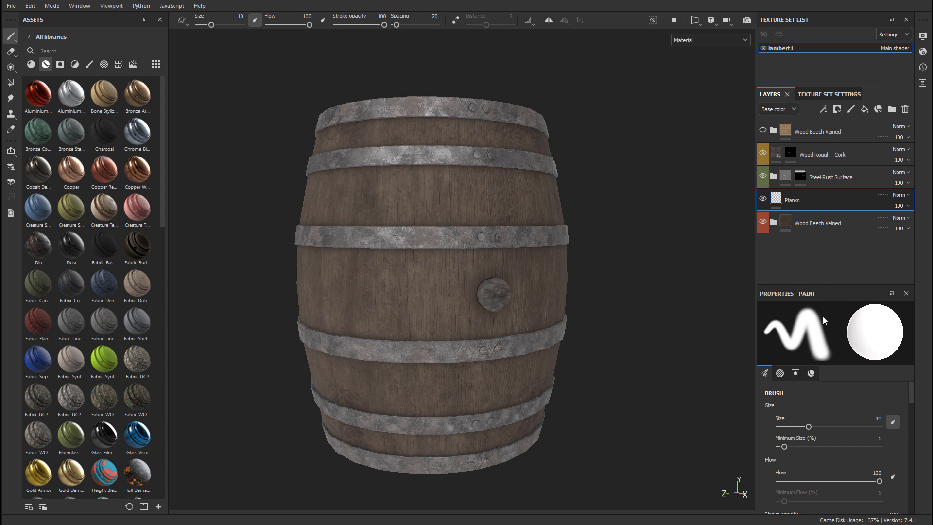
Step: Turn off the normal channel in the brush material for the Planks layer
scroll(838, 393, down, 10)
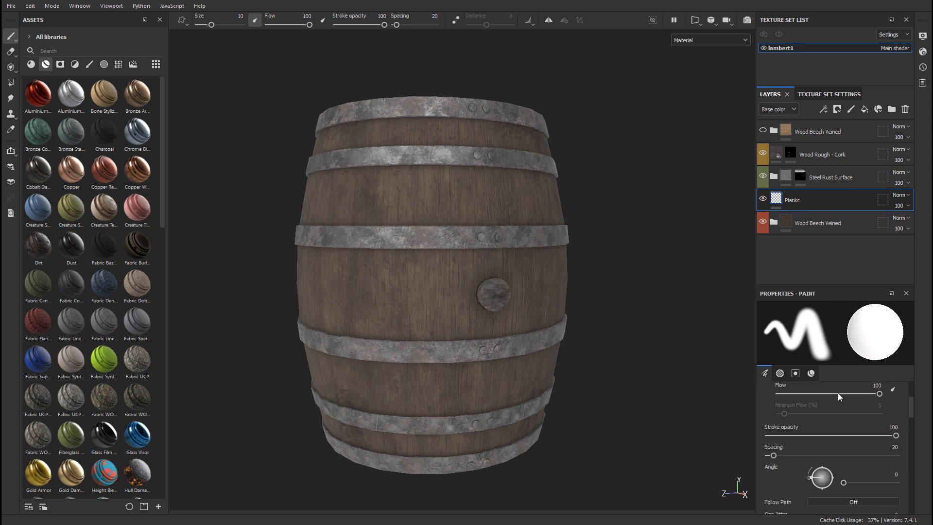
click(815, 375)
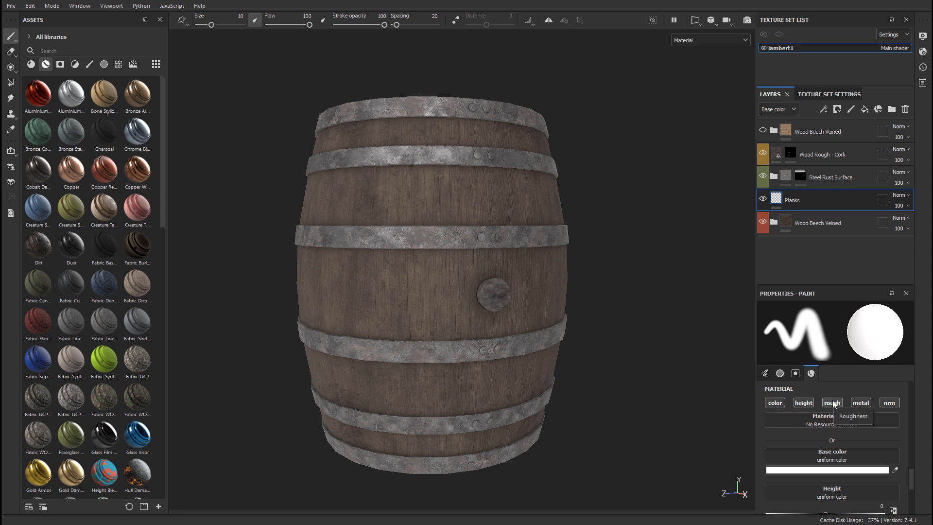
click(886, 402)
scroll(886, 402, down, 2)
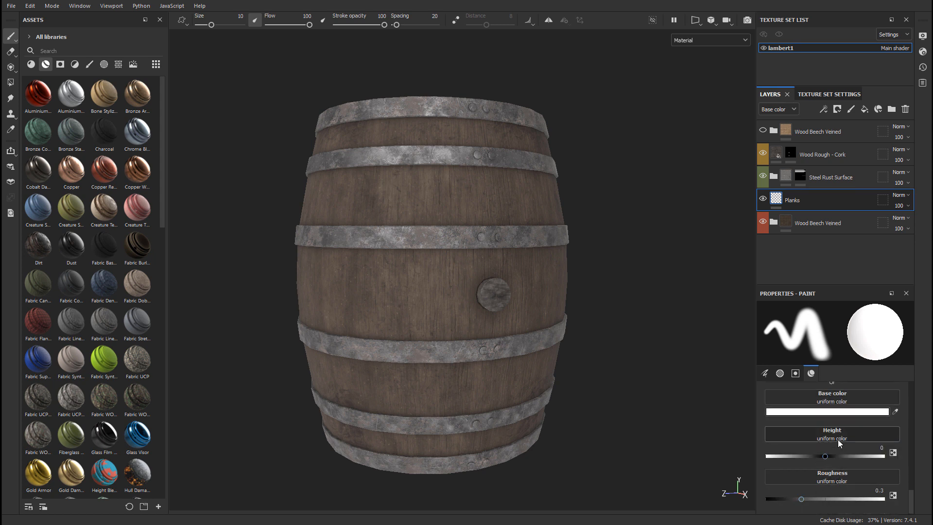
Step: Try a vertical white brush stroke down the wood above the cork on the Planks layer, and undo it
scroll(492, 300, up, 5)
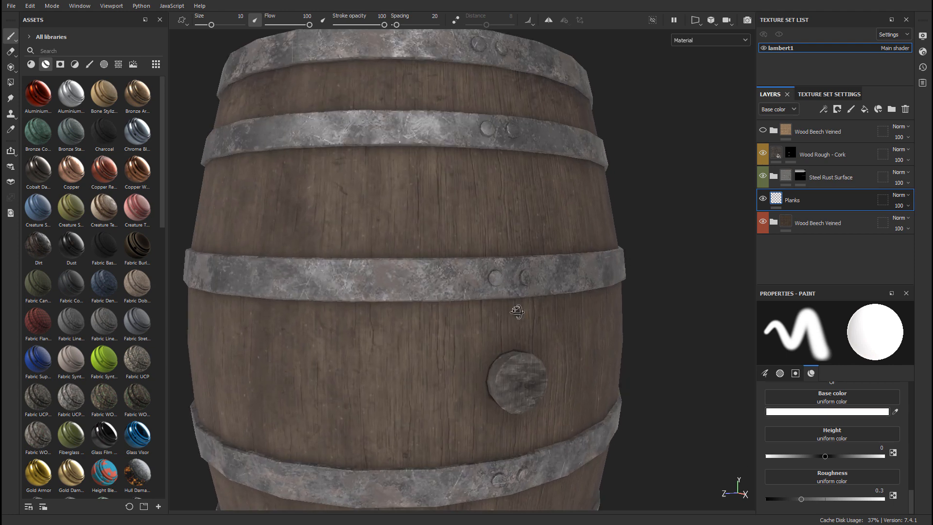
alt+middle_drag(492, 301, 459, 340)
scroll(539, 344, up, 2)
alt+drag(539, 344, 502, 344)
mouse_move(505, 177)
mouse_down()
mouse_move(496, 393)
mouse_move(483, 371)
mouse_move(505, 369)
mouse_up()
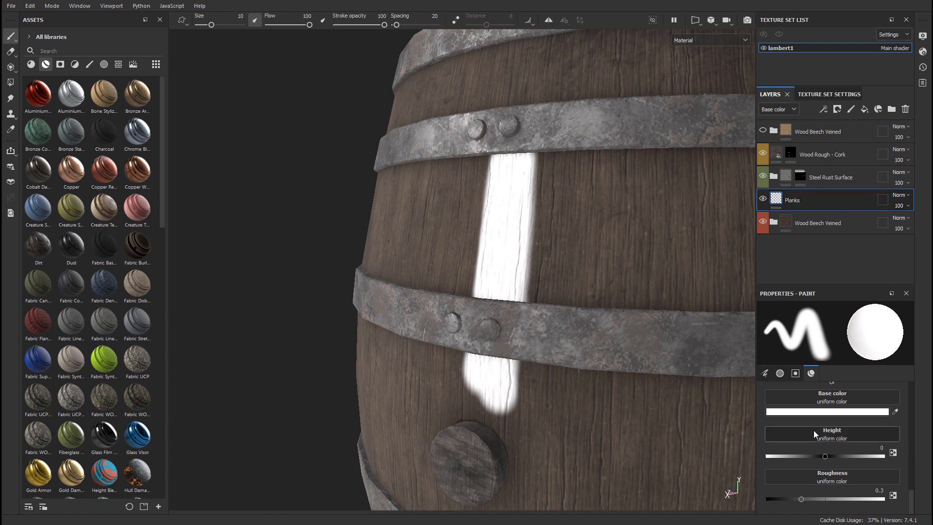
alt+drag(580, 355, 631, 339)
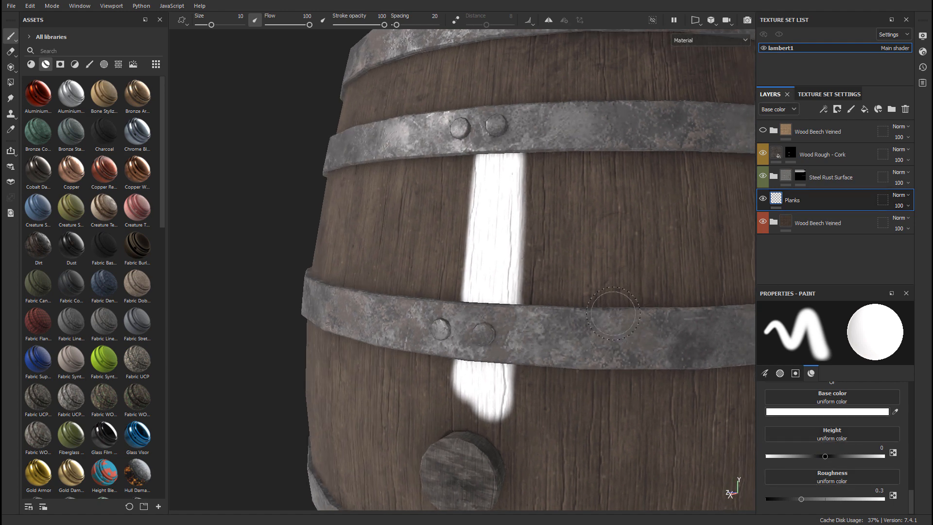
key(ctrl+z)
alt+middle_drag(645, 302, 602, 287)
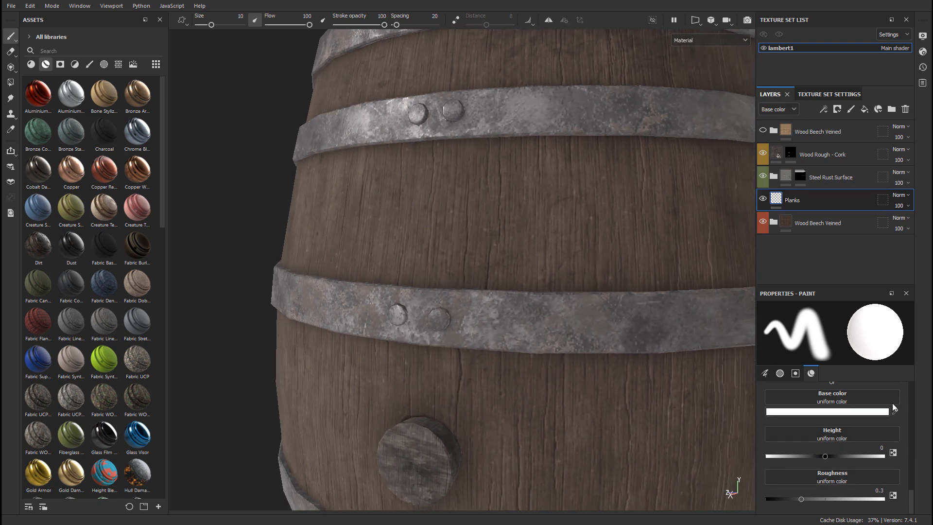
Step: Set the brush's base colour to the dark brown 302B27 sampled from the barrel's wood
click(834, 412)
click(709, 403)
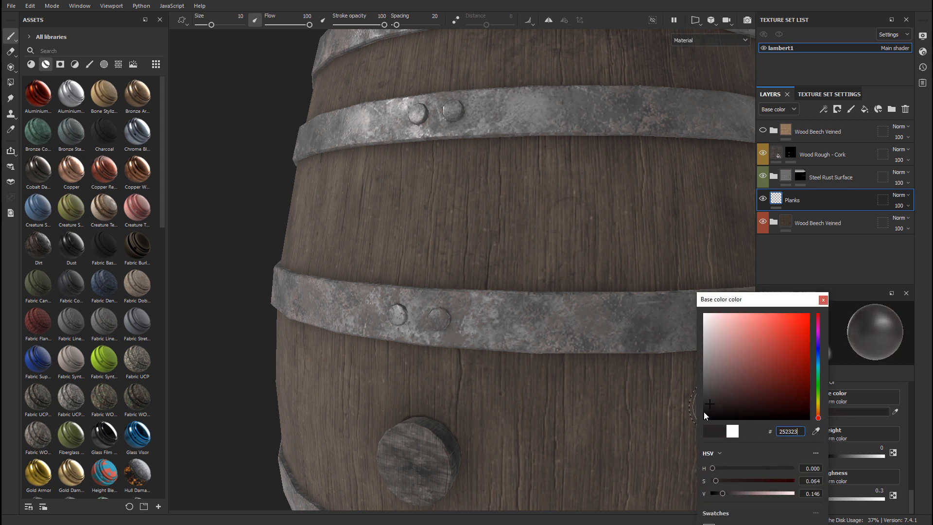
click(816, 433)
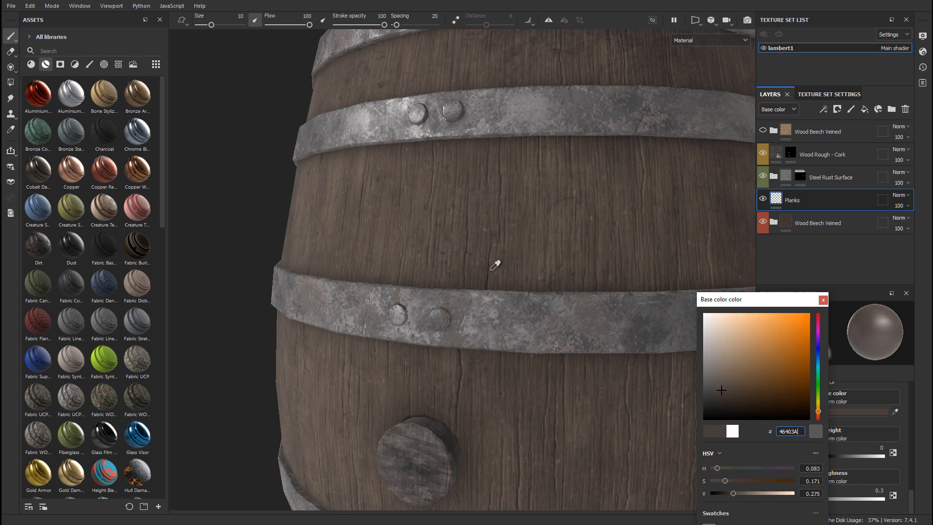
click(493, 265)
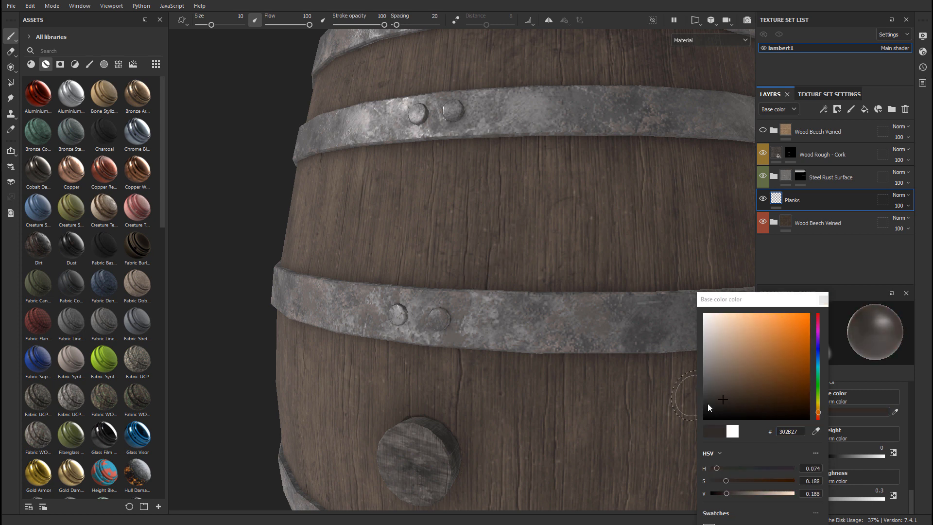
Step: Darken the brush's base colour to 292523, trying a vertical stroke between two steel bands and undoing the stroke
drag(724, 400, 718, 402)
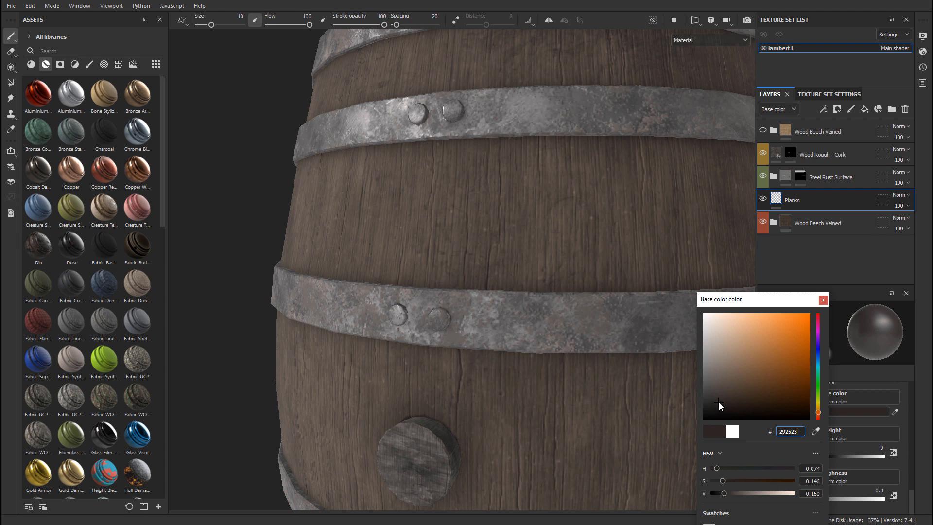
mouse_move(486, 156)
mouse_down()
mouse_move(478, 156)
mouse_move(464, 292)
mouse_up()
mouse_move(510, 179)
alt+mouse_down()
mouse_move(524, 173)
mouse_move(458, 187)
mouse_move(500, 188)
mouse_move(467, 189)
mouse_move(488, 199)
alt+mouse_up()
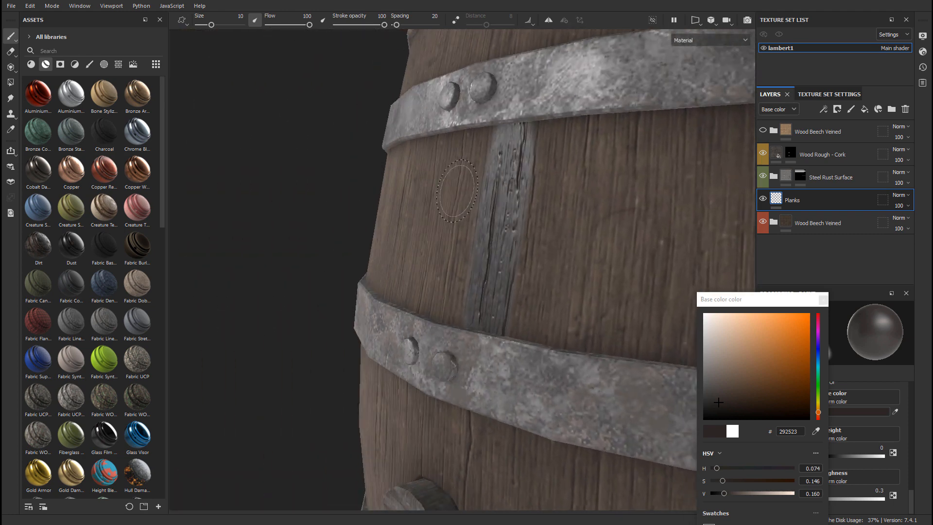
key(ctrl+z)
alt+middle_drag(539, 225, 487, 198)
alt+drag(487, 197, 483, 193)
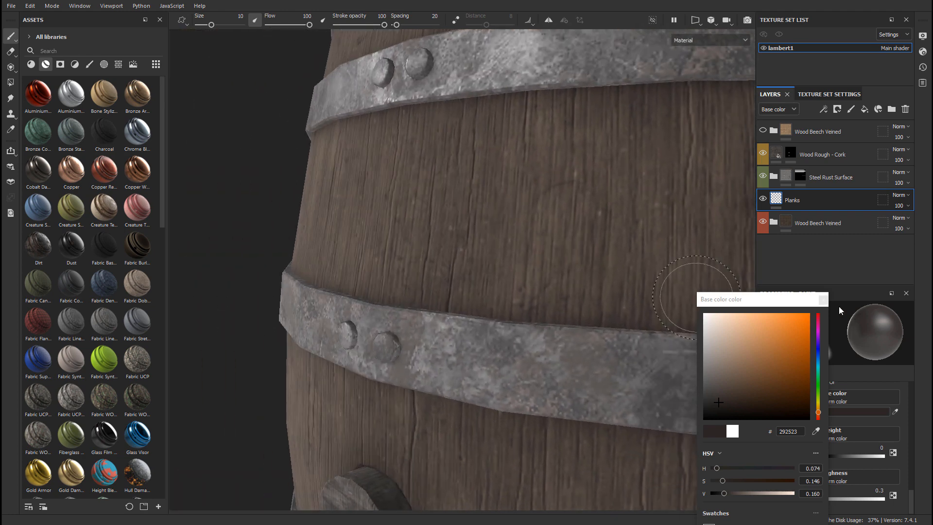
click(823, 300)
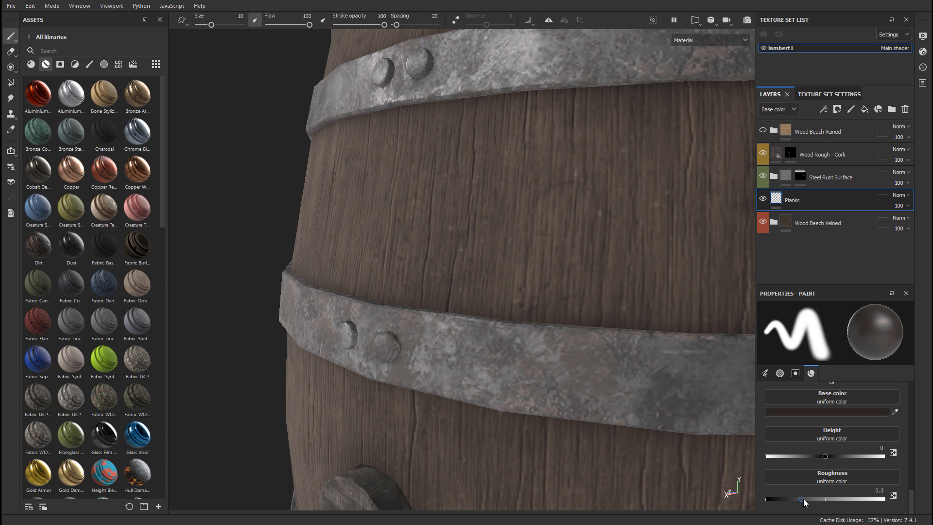
Step: Set the brush's roughness to 1, try a vertical stroke down the wood and undo it
drag(802, 499, 893, 505)
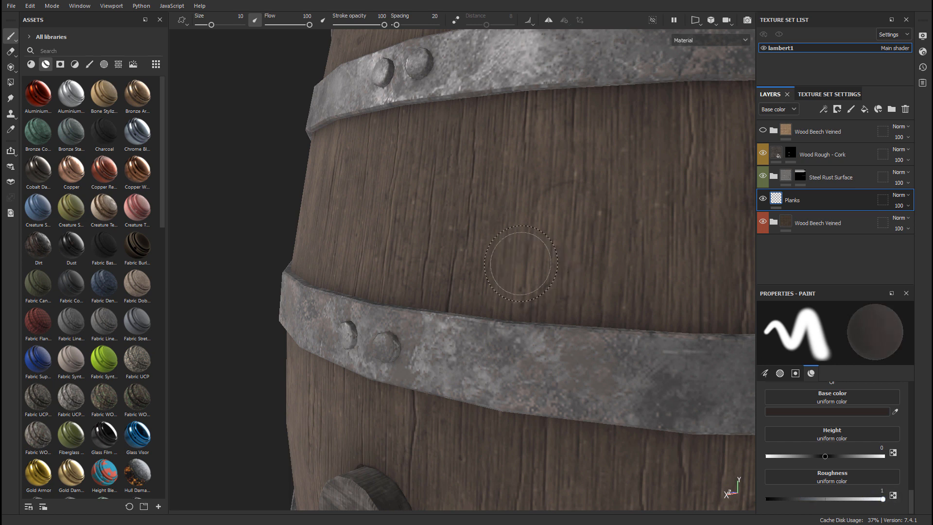
drag(481, 73, 478, 360)
key(ctrl+z)
Step: Try a brush height of -0.2980 with a vertical stroke on the wood between the bands, and undo the stroke
drag(824, 456, 813, 459)
mouse_move(459, 85)
mouse_down()
mouse_move(449, 331)
mouse_move(462, 102)
mouse_up()
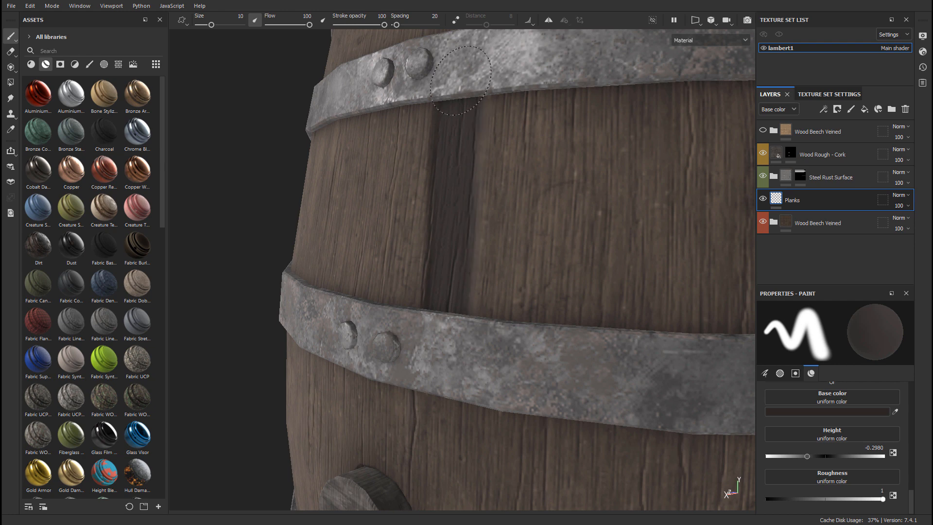
alt+right_drag(382, 215, 408, 215)
mouse_move(510, 209)
alt+mouse_down()
mouse_move(462, 211)
mouse_move(487, 214)
mouse_move(478, 214)
alt+mouse_up()
key(ctrl+z)
Step: Set the brush height to -0.4, try a vertical groove down the wood and undo it
double_click(873, 447)
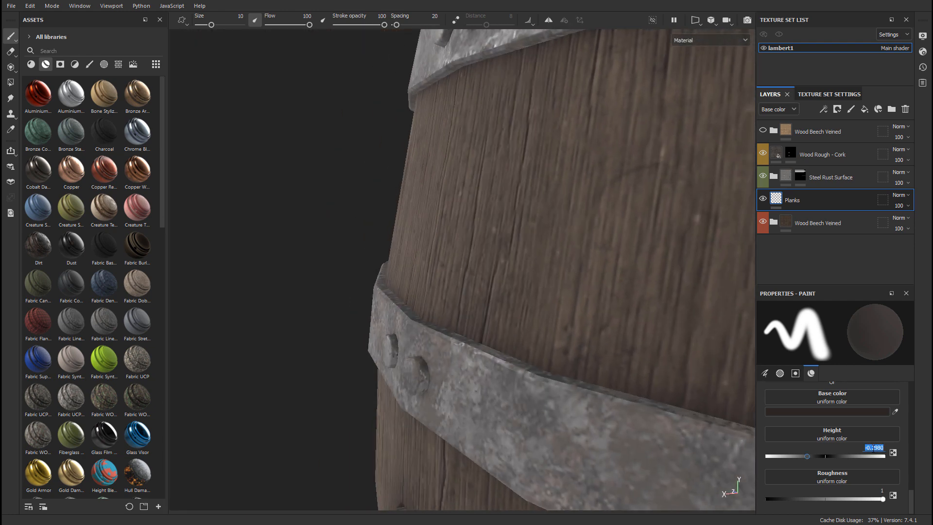
key(BackSpace)
drag(475, 98, 419, 376)
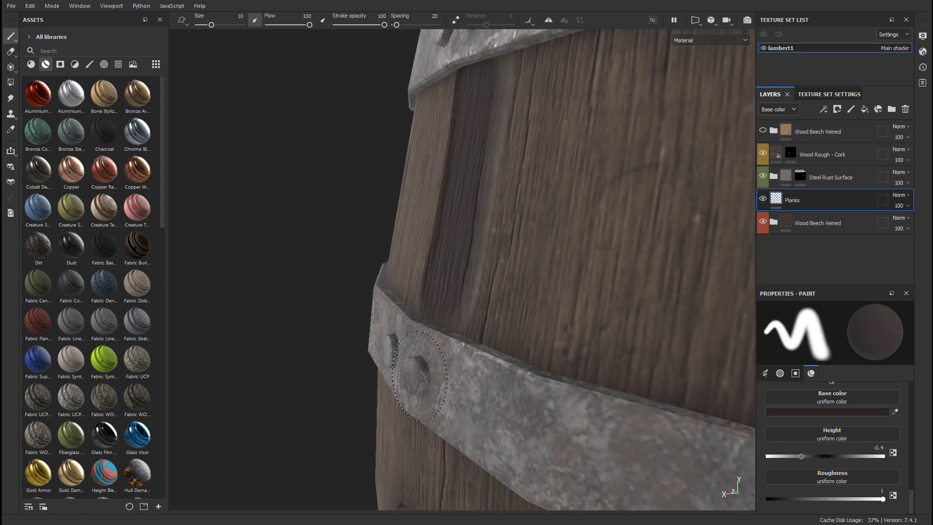
key(ctrl+z)
Step: Reduce the brush size to 0.93, try a thin vertical plank line between the two bands, and undo it
scroll(568, 303, down, 3)
alt+drag(311, 320, 509, 292)
key(bracketleft)
key(bracketleft)
key(bracketleft)
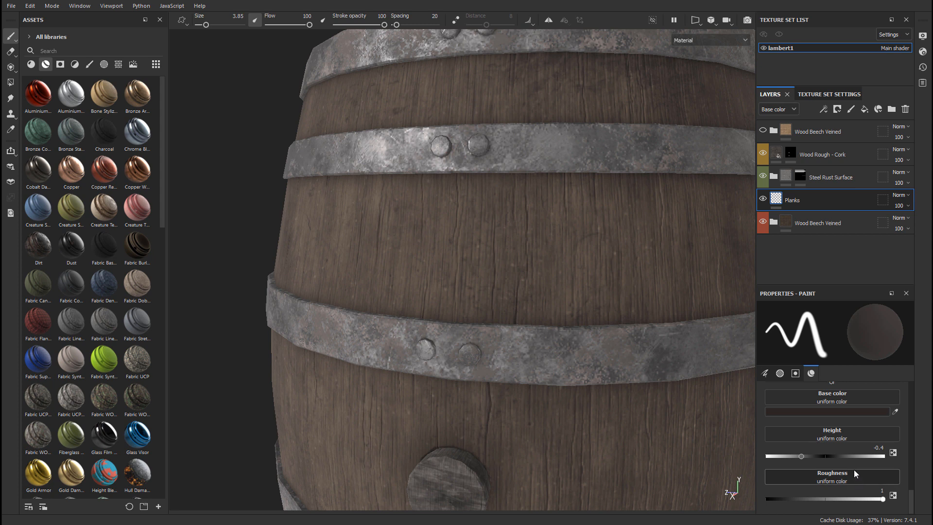
scroll(853, 467, up, 8)
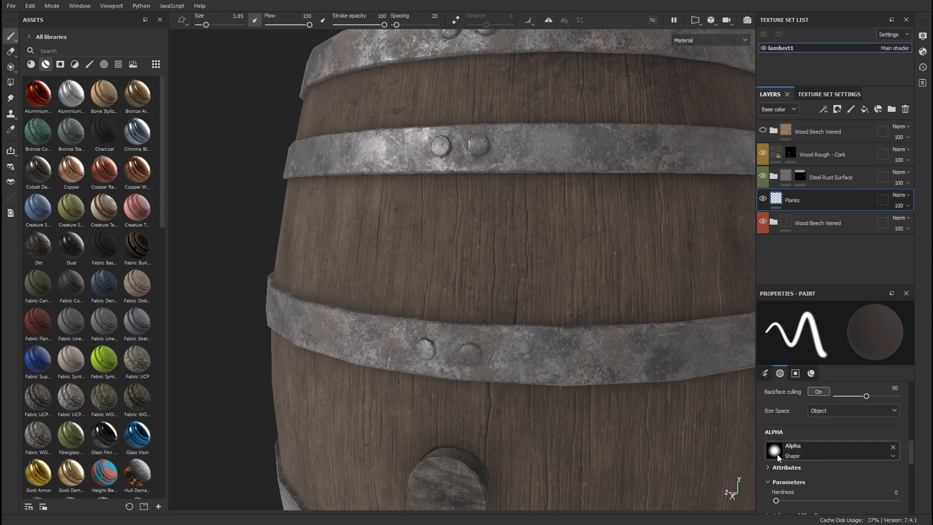
key(bracketleft)
key(bracketleft)
key(bracketleft)
key(bracketleft)
key(bracketleft)
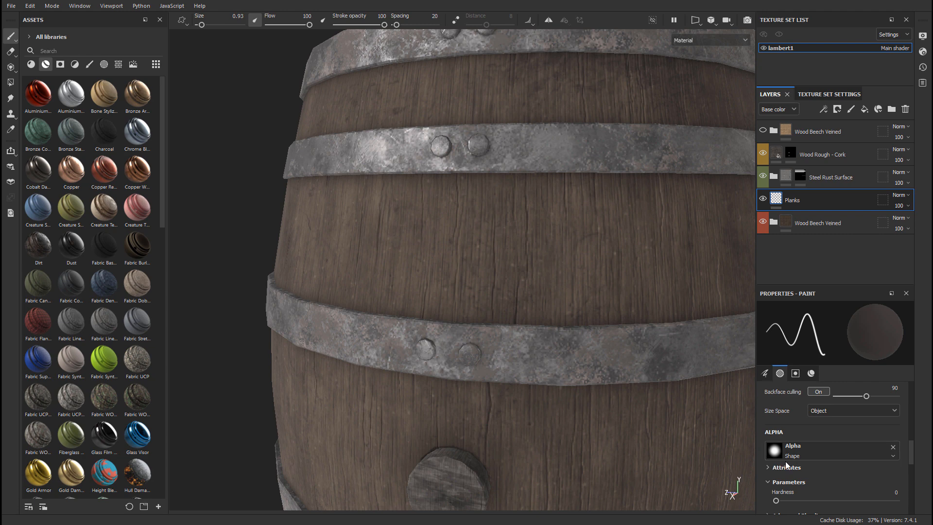
drag(547, 154, 546, 399)
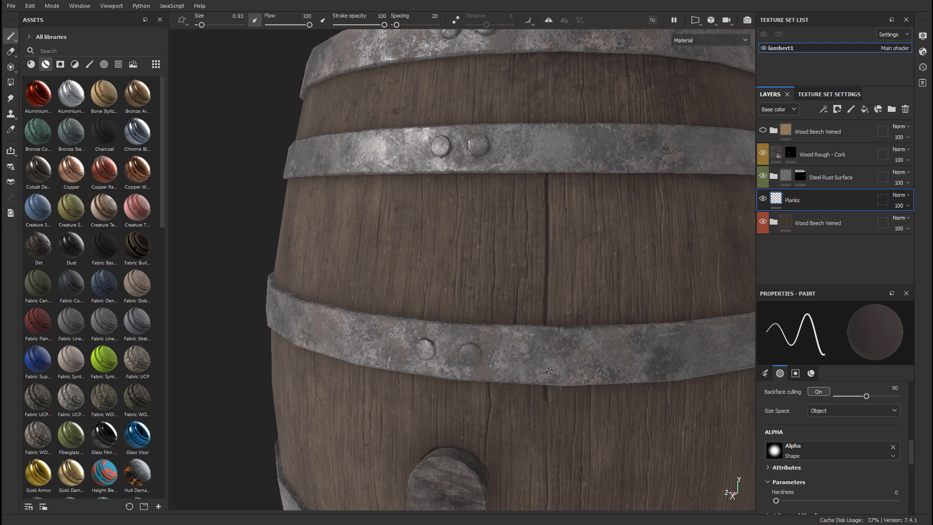
alt+right_drag(483, 351, 608, 357)
alt+drag(608, 357, 603, 342)
key(ctrl+z)
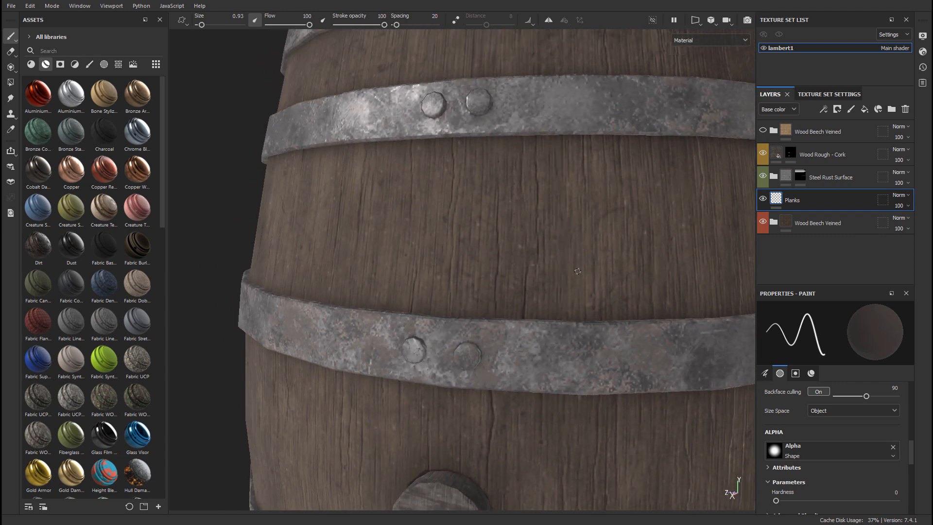
Step: Enlarge the brush size to 2.46, try a vertical plank line between the two bands, and undo it
key(bracketright)
key(bracketright)
drag(560, 108, 556, 368)
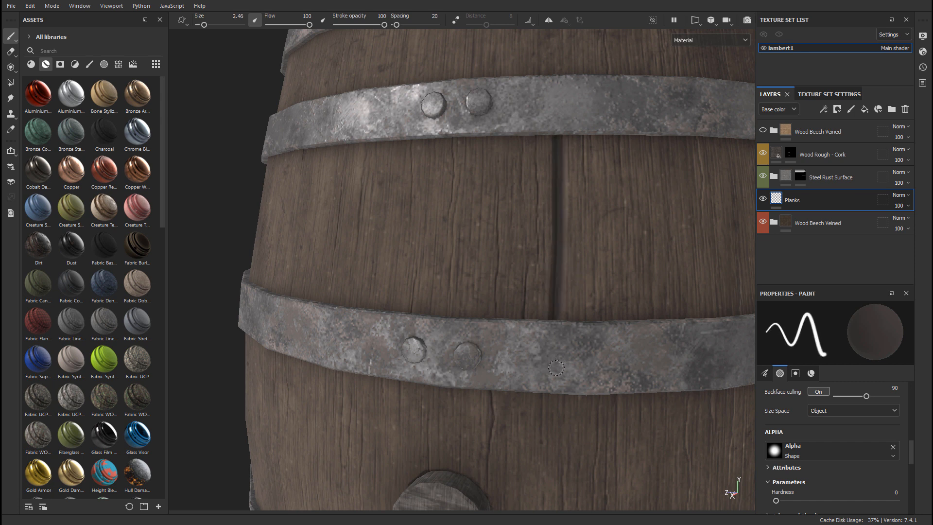
key(ctrl+z)
Step: Set the brush height to -0.5, try a plank groove between the two bands above the cork, and undo it
scroll(803, 461, down, 6)
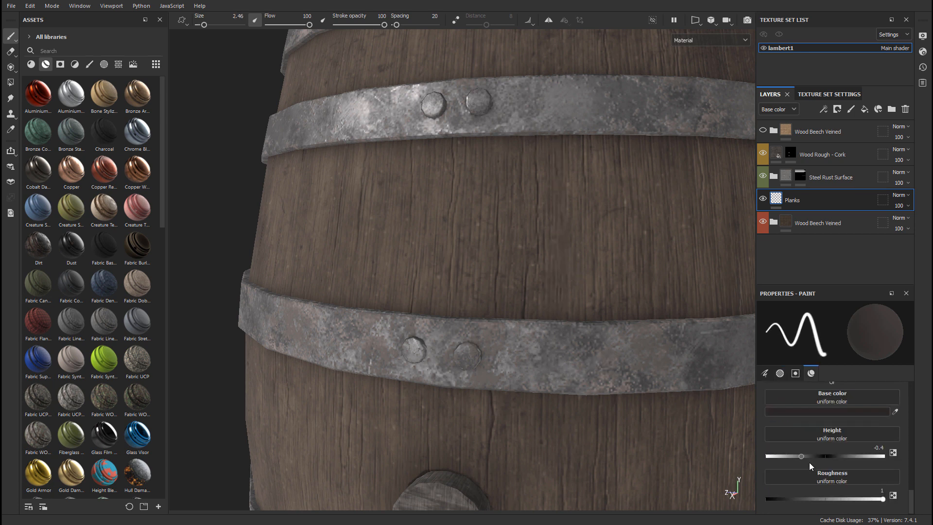
click(877, 447)
text(5)
drag(560, 136, 563, 321)
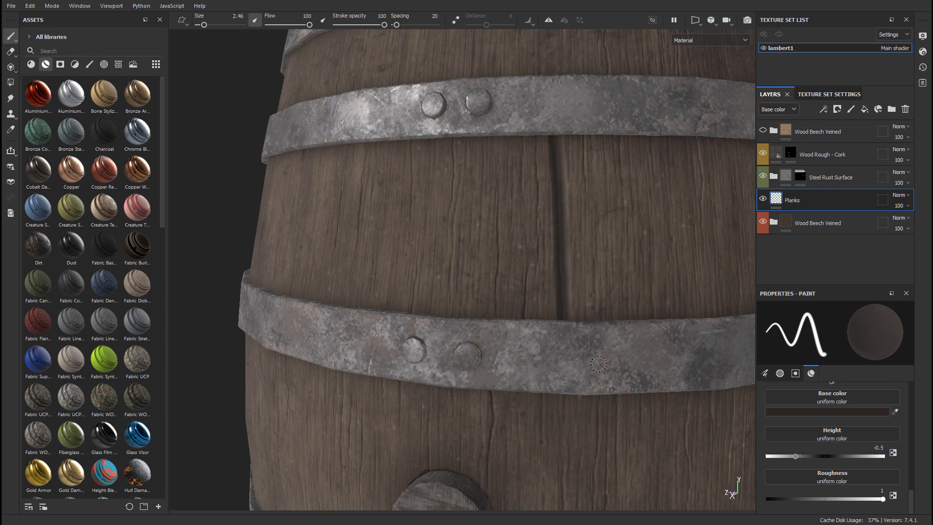
alt+right_drag(598, 364, 525, 344)
alt+drag(625, 324, 610, 325)
alt+middle_drag(614, 310, 466, 265)
key(ctrl+z)
Step: Try a straight vertical plank line between the two bands, inspect it from several angles and distances, and undo it
mouse_move(466, 264)
alt+right_down()
mouse_move(490, 257)
mouse_move(476, 233)
alt+right_up()
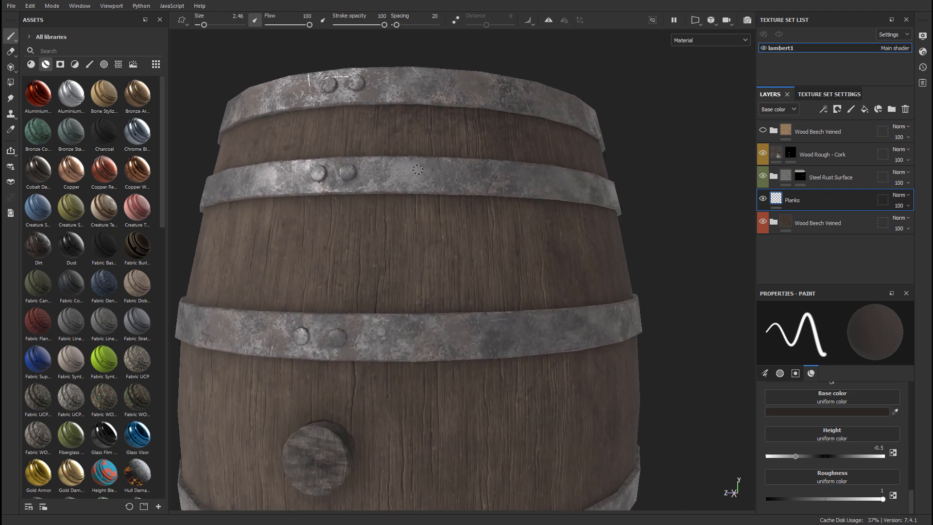
shift+click(416, 337)
alt+right_drag(393, 318, 475, 238)
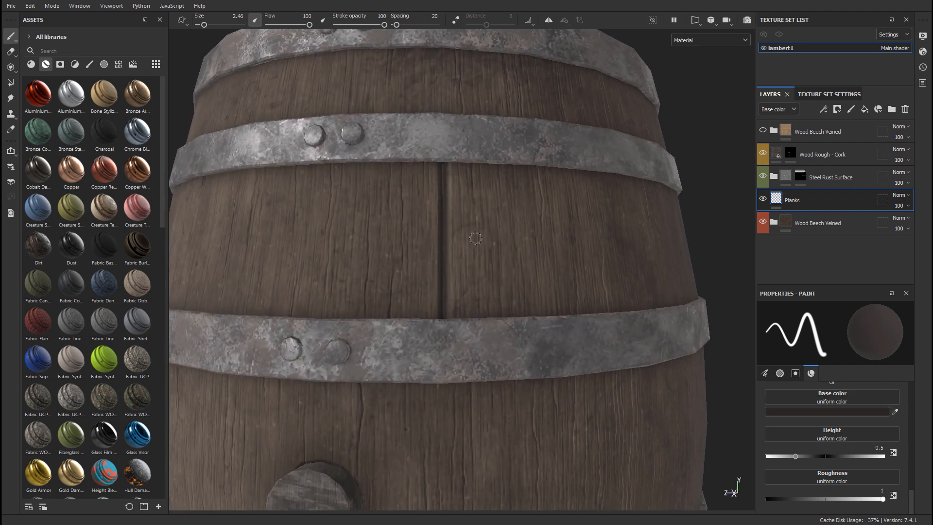
mouse_move(444, 179)
alt+mouse_down()
mouse_move(456, 200)
mouse_move(456, 187)
alt+mouse_up()
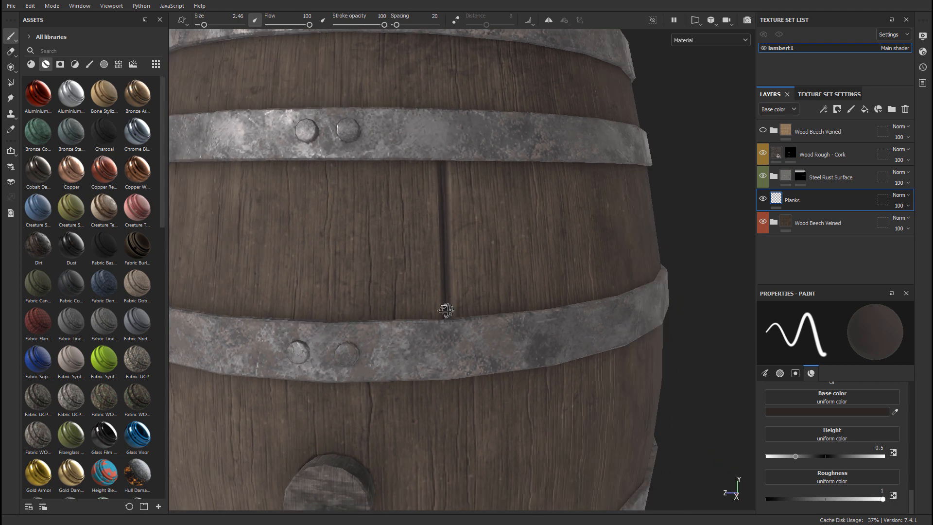
mouse_move(447, 316)
alt+mouse_down()
mouse_move(433, 316)
mouse_move(456, 282)
alt+mouse_up()
alt+right_drag(456, 282, 530, 319)
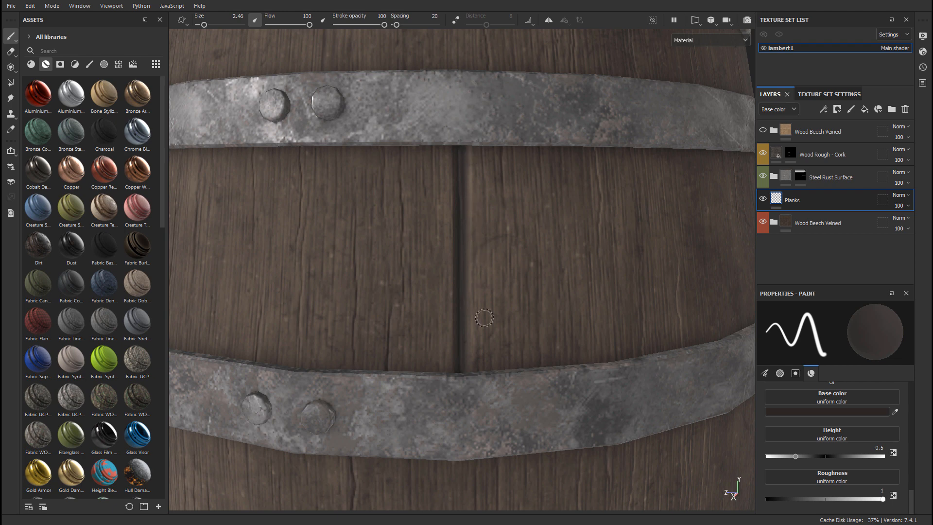
alt+middle_drag(505, 290, 489, 296)
alt+right_drag(490, 295, 353, 275)
alt+middle_drag(459, 265, 453, 269)
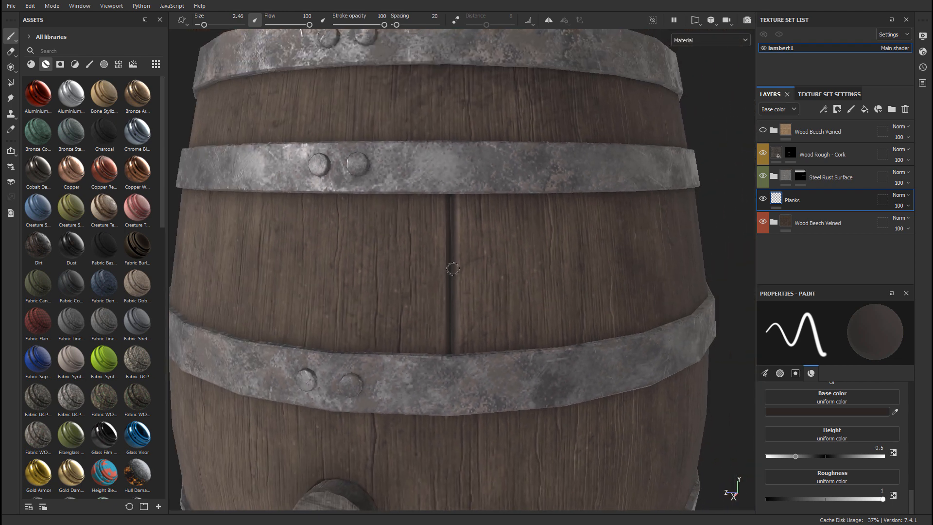
key(ctrl+z)
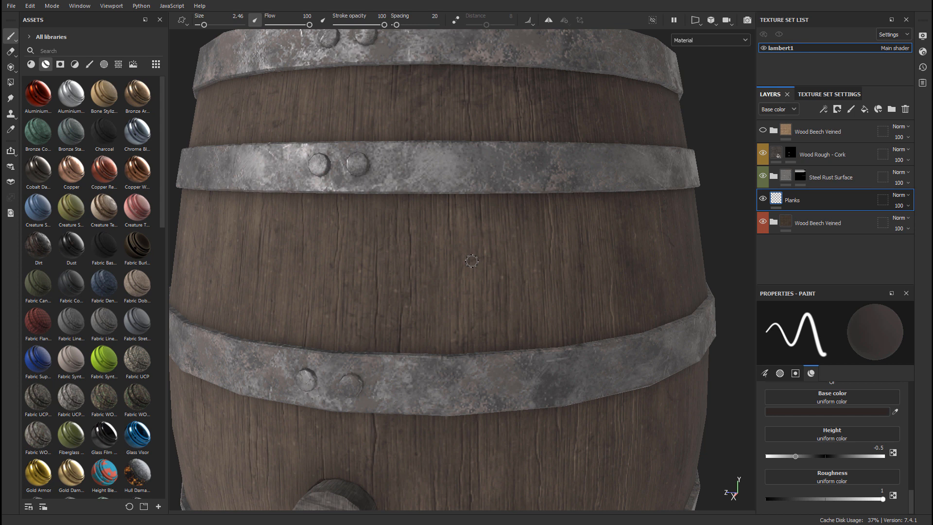
Step: Search the brush library for dirt and choose the Dirt 1 brush
scroll(821, 460, up, 10)
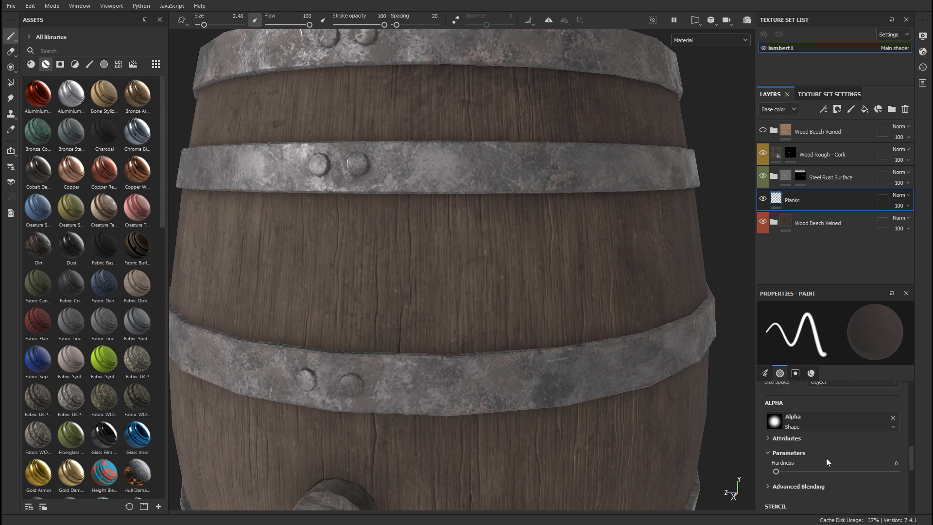
scroll(821, 454, down, 6)
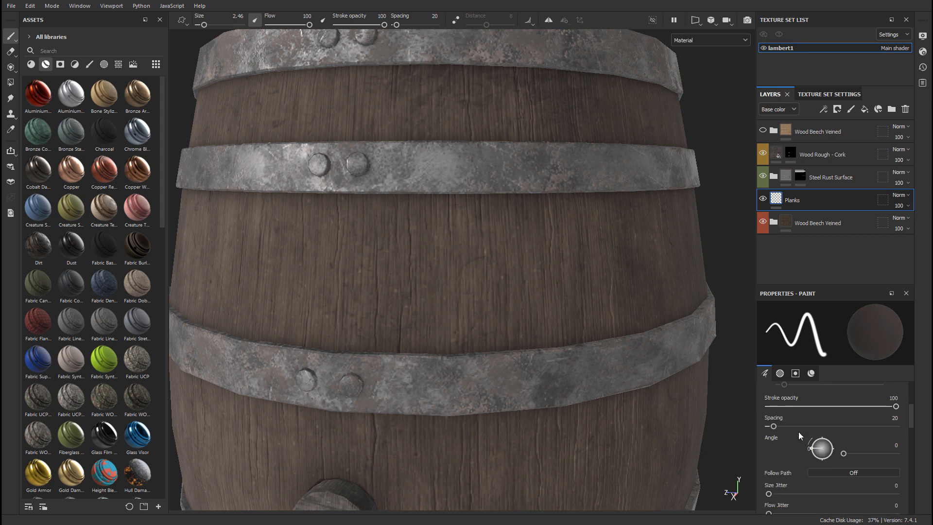
scroll(803, 437, down, 3)
scroll(782, 441, up, 2)
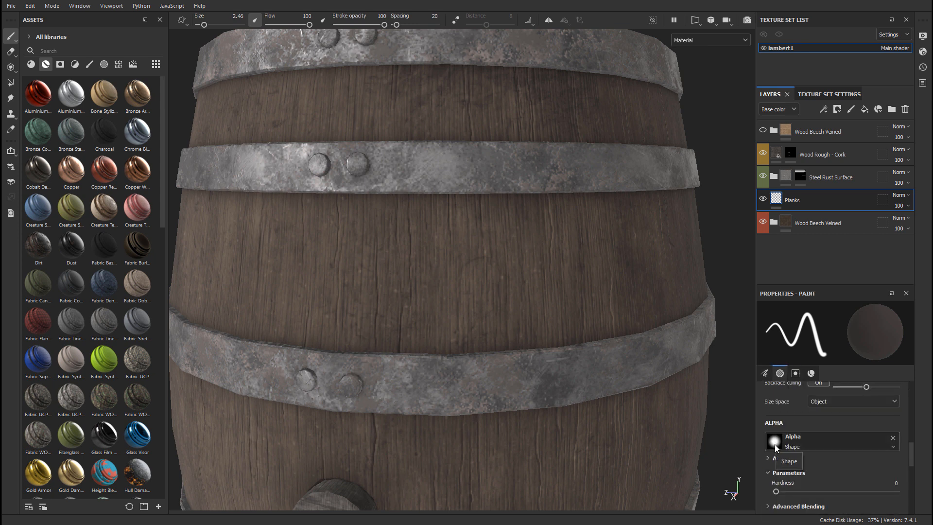
click(88, 66)
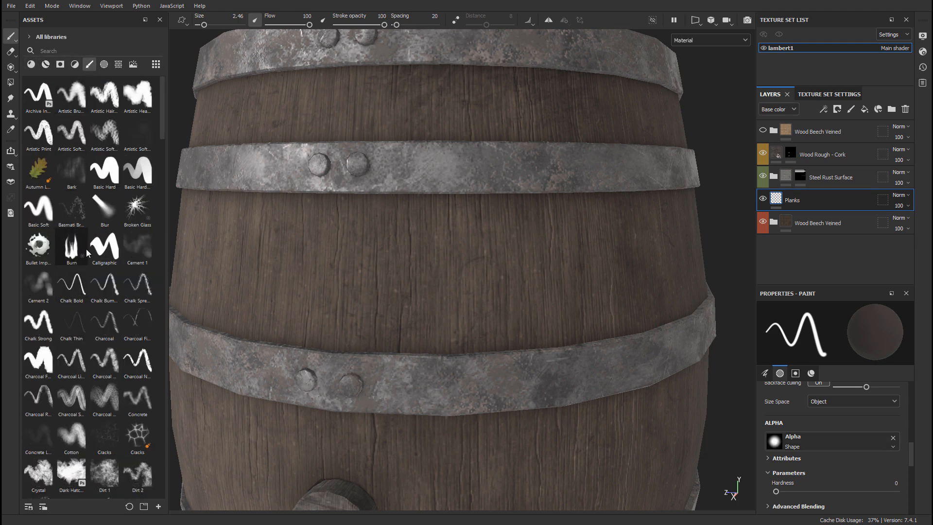
click(79, 50)
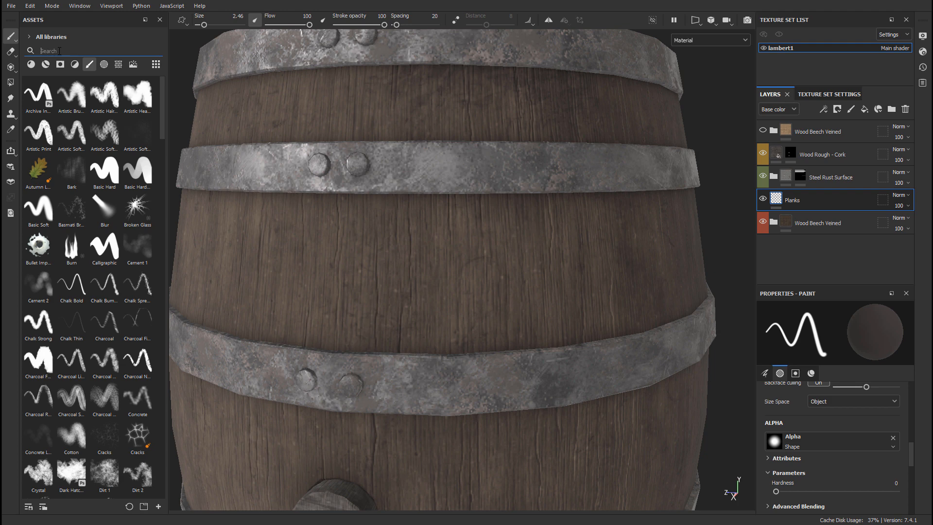
text(dirt)
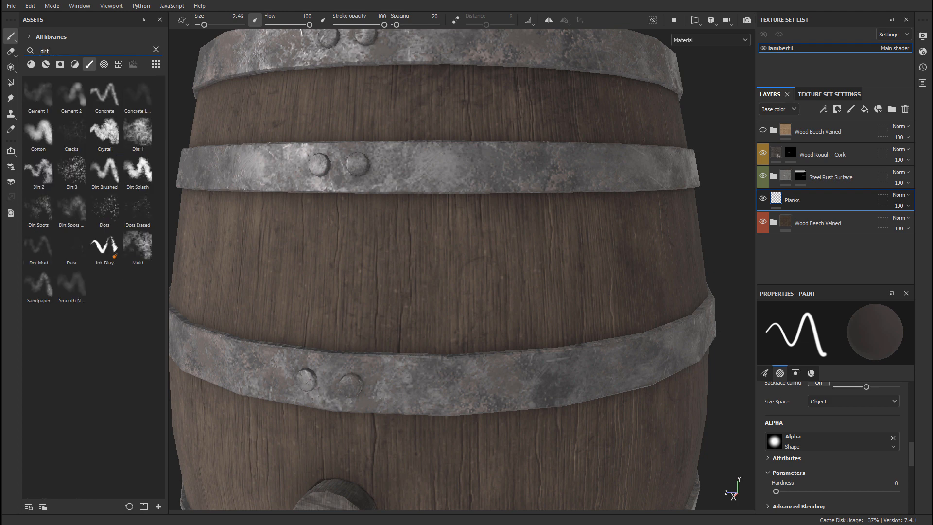
click(135, 129)
Step: Reduce the Dirt 1 brush size to 7.13, try a vertical stroke down the wood across the lower band, and undo it
key(bracketleft)
key(bracketleft)
key(bracketleft)
key(bracketleft)
key(bracketleft)
key(bracketleft)
key(bracketleft)
key(bracketleft)
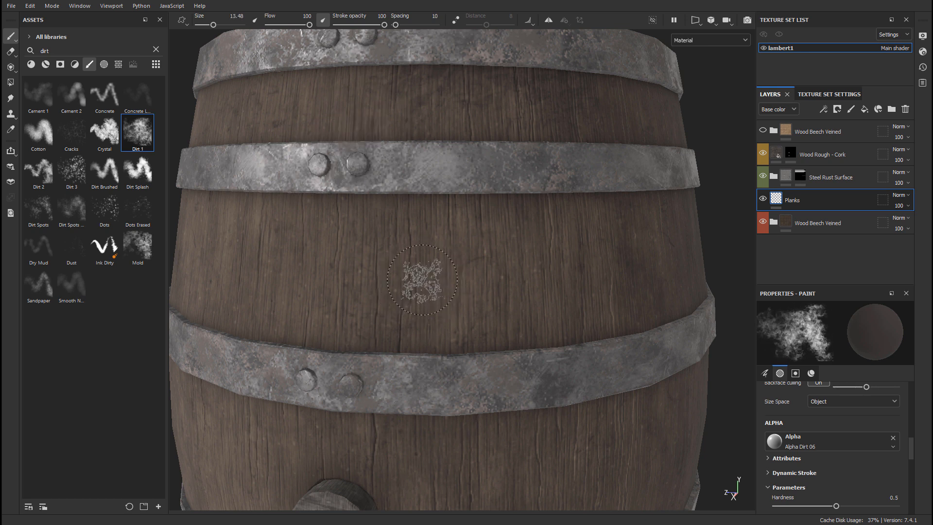
drag(428, 195, 437, 308)
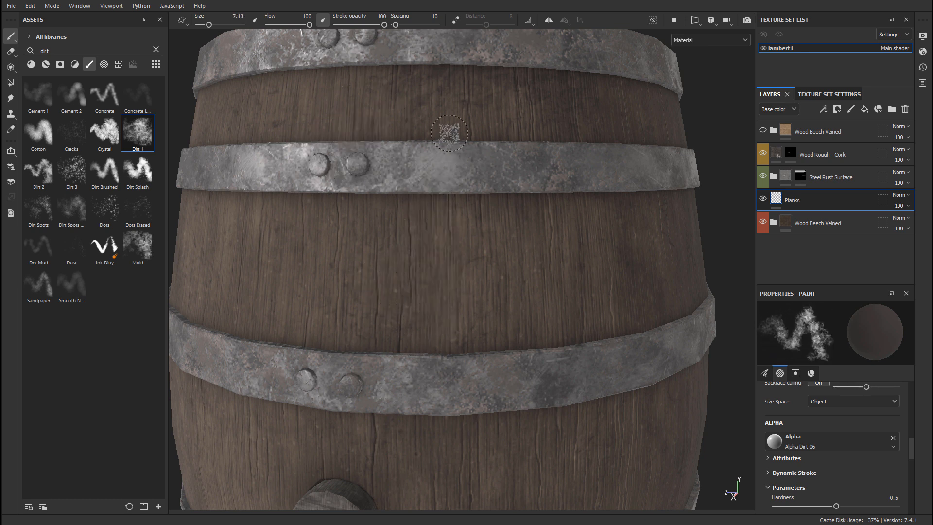
drag(424, 196, 425, 280)
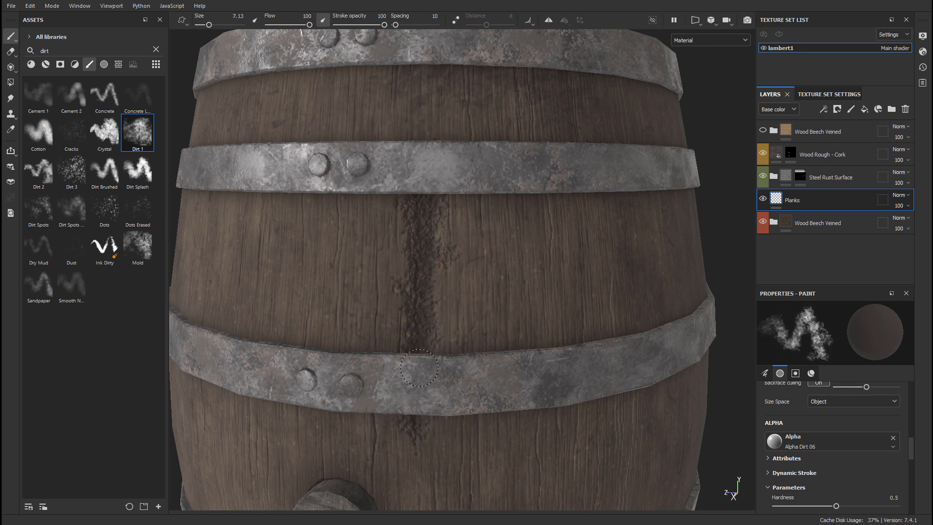
scroll(506, 326, up, 4)
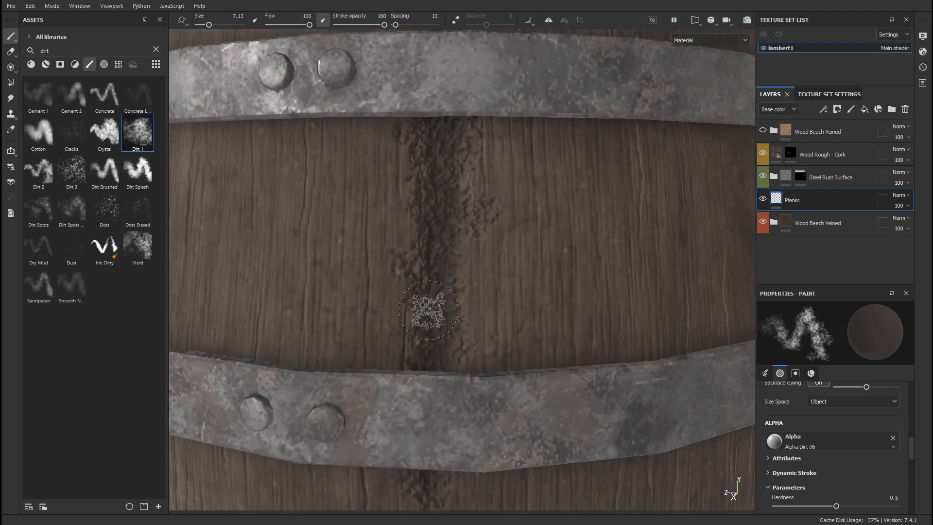
key(ctrl+z)
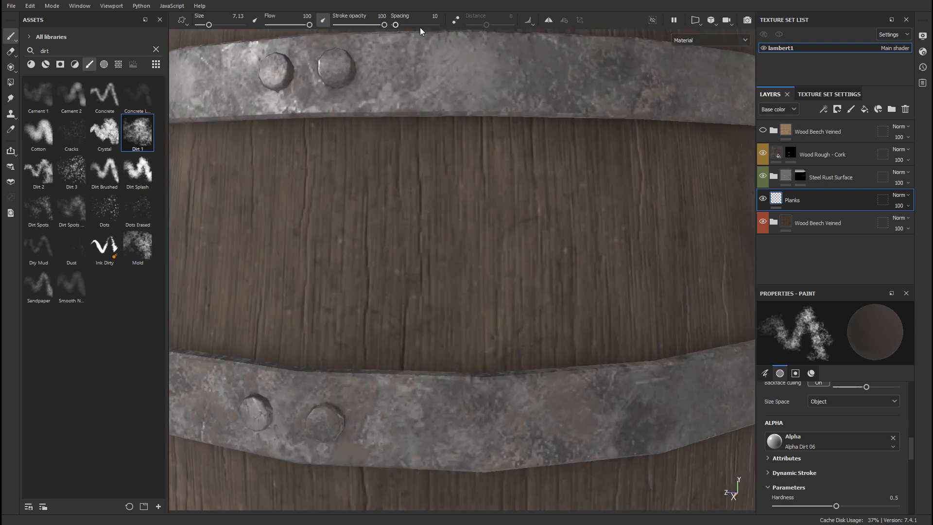
Step: Try another vertical Dirt 1 stroke on the wood, undo it, and set the brush spacing to 5
drag(408, 82, 421, 364)
key(ctrl+z)
drag(395, 24, 394, 25)
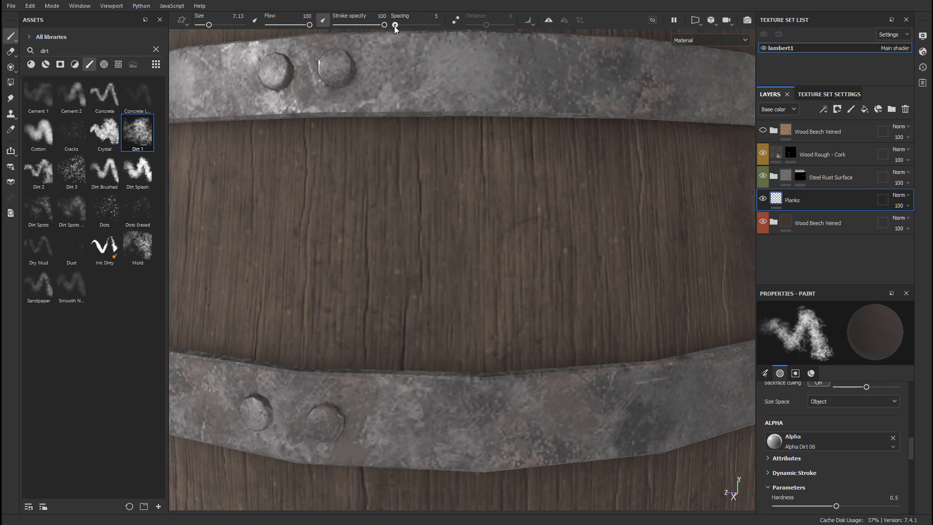
Step: Try a vertical Dirt 1 stroke across the wood between two metal bands, undo it, and test the brush in the preview
drag(445, 103, 443, 405)
key(ctrl+z)
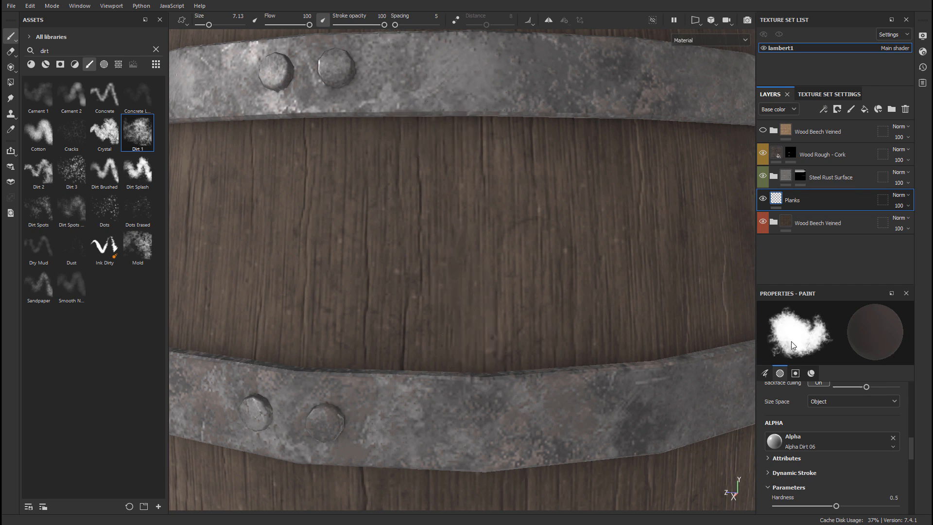
drag(780, 342, 809, 308)
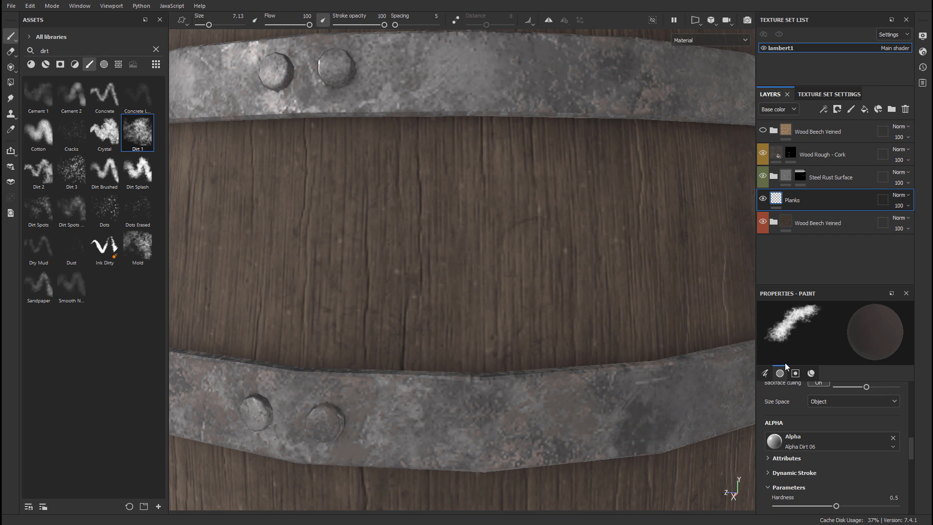
Step: Reduce the brush size to 2.15
key(bracketleft)
key(bracketleft)
key(bracketleft)
key(bracketleft)
key(bracketleft)
key(bracketleft)
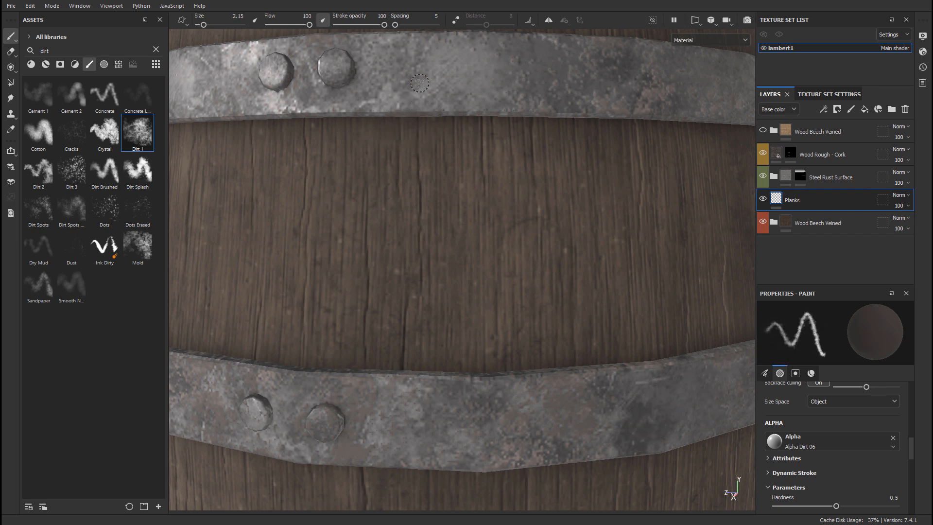
Step: Try a straight vertical dirt line on the wood between the second and third metal bands, inspect it and undo it
scroll(431, 212, down, 2)
alt+drag(476, 193, 407, 114)
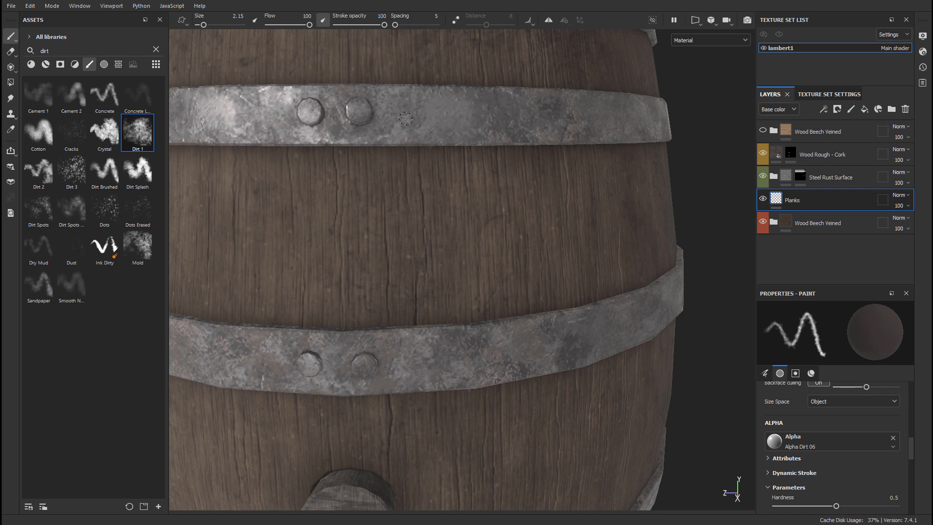
key(shift)
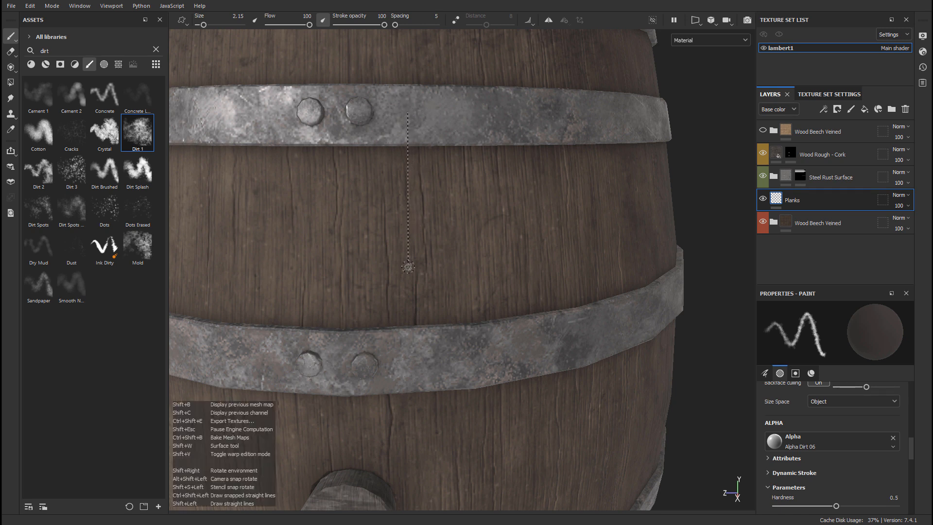
shift+click(412, 372)
alt+right_drag(459, 333, 386, 303)
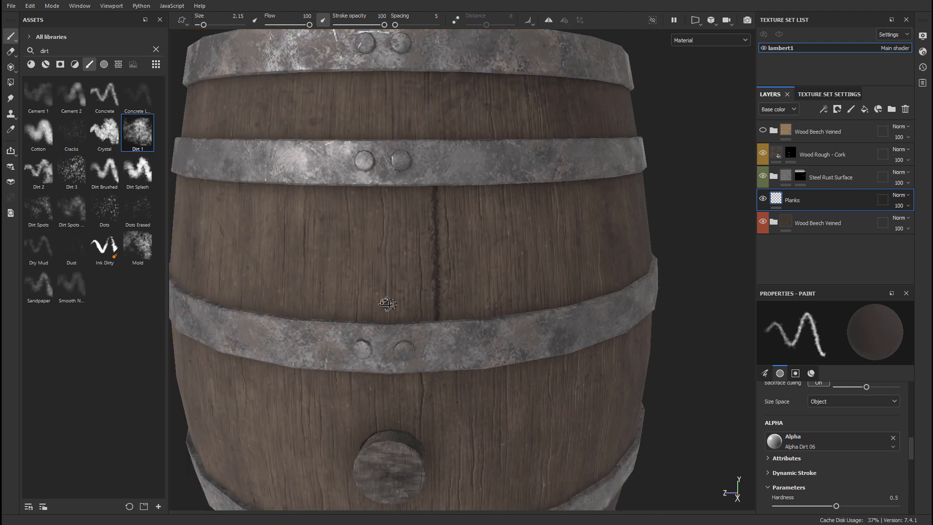
mouse_move(387, 303)
alt+mouse_down()
mouse_move(326, 306)
mouse_move(389, 291)
mouse_move(370, 328)
mouse_move(307, 318)
alt+mouse_up()
alt+right_drag(307, 317, 460, 267)
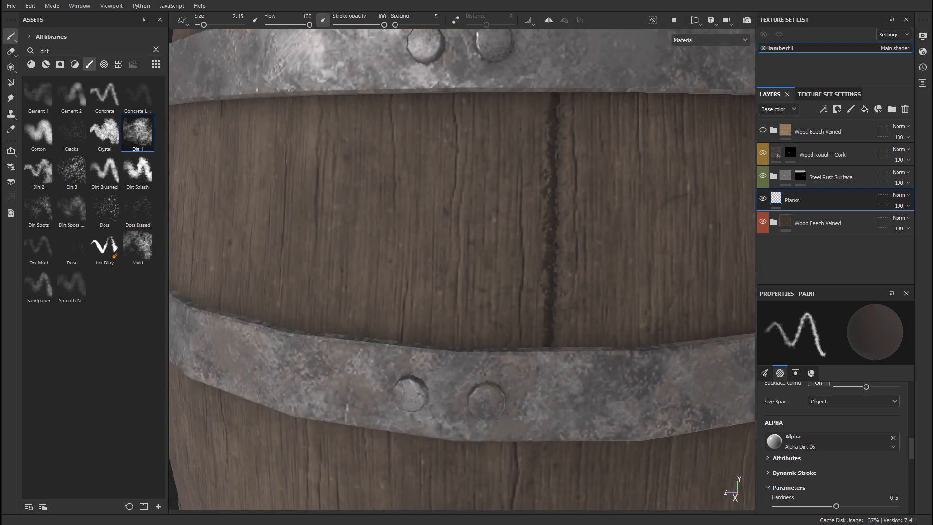
alt+middle_drag(461, 267, 398, 289)
alt+right_drag(398, 289, 544, 284)
key(ctrl+z)
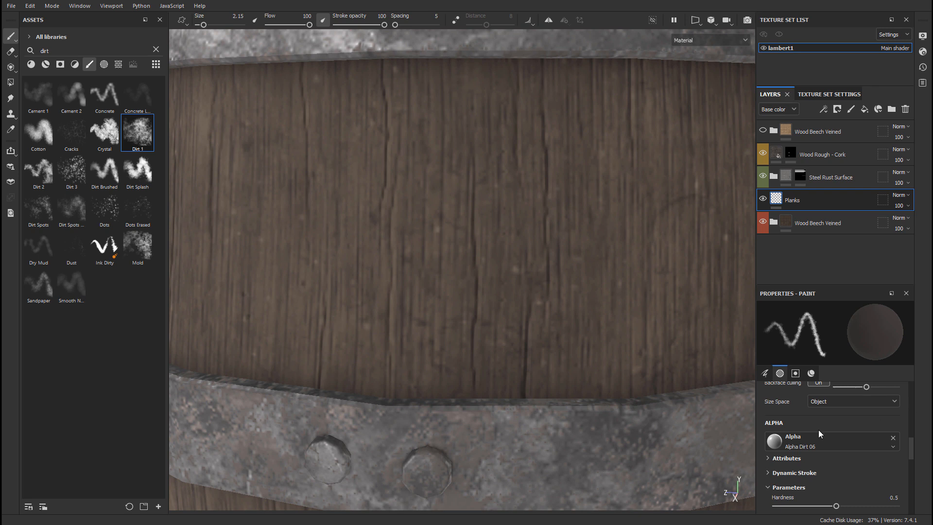
Step: Set the brush size to 1.6 and the spacing to 1
scroll(785, 416, down, 1)
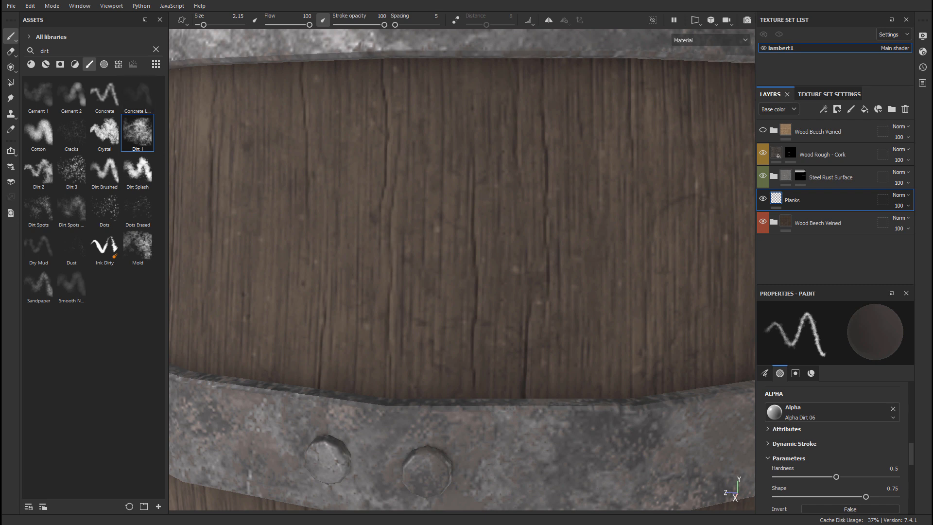
scroll(536, 176, down, 2)
scroll(651, 162, down, 3)
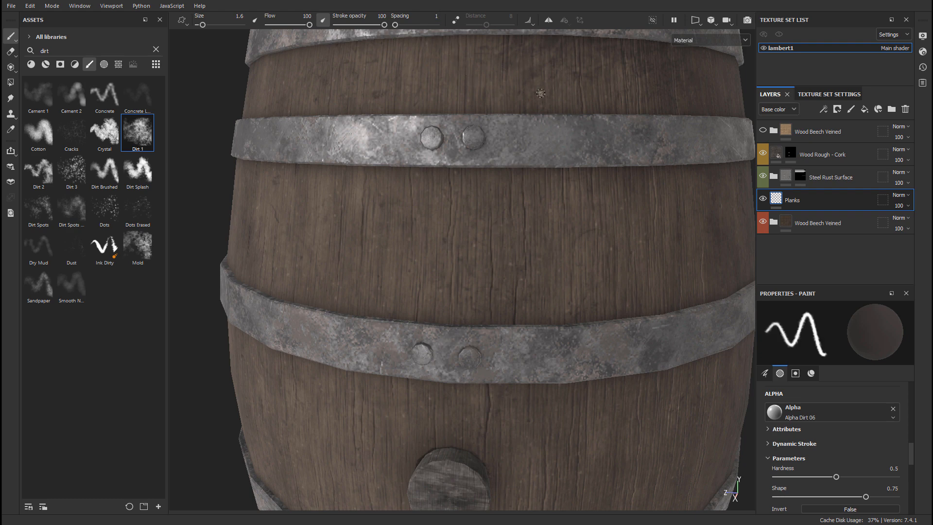
Step: Try a thinner vertical dirt line down the wood between the second and third metal bands and inspect it up close
drag(516, 146, 513, 329)
mouse_move(627, 373)
alt+mouse_down()
mouse_move(577, 318)
mouse_move(466, 271)
alt+mouse_up()
alt+right_drag(473, 271, 684, 263)
alt+drag(550, 263, 505, 264)
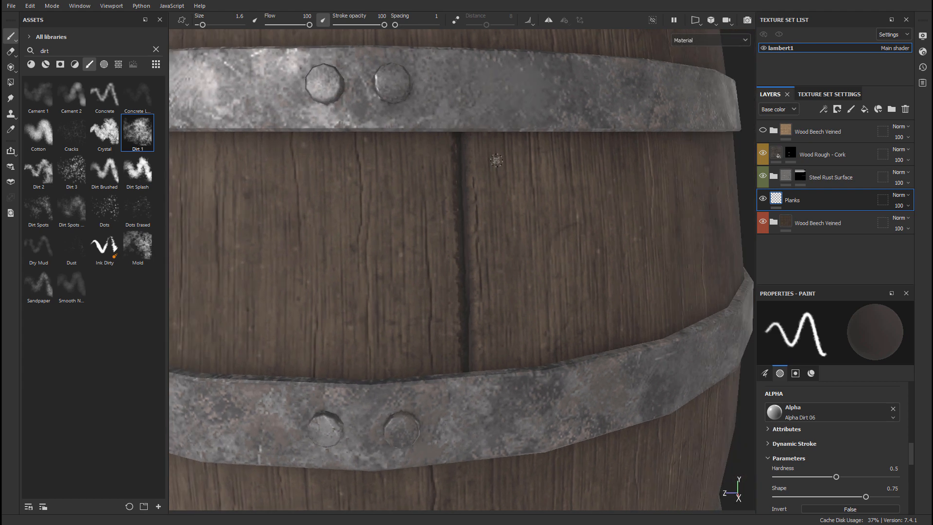
Step: Set the brush spacing to 2 and test it with a straight vertical line across the wood between the metal bands
text(2)
key(Return)
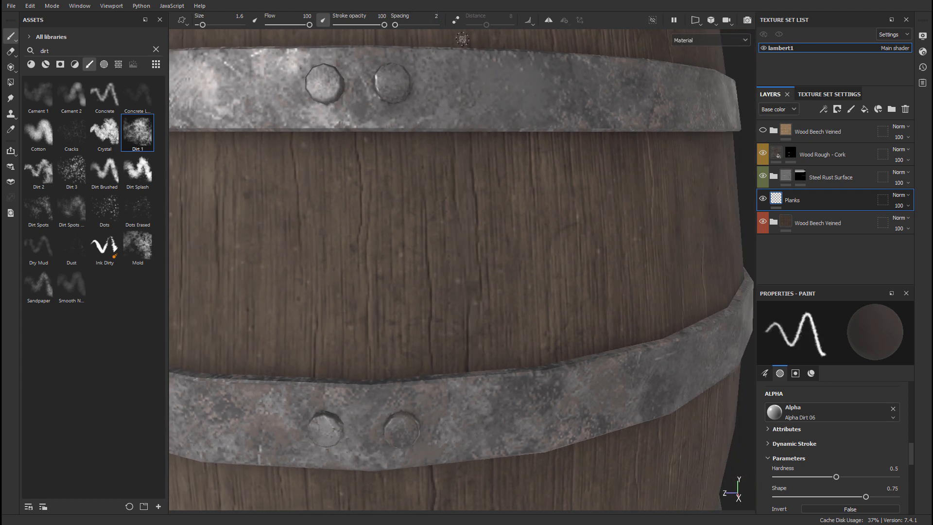
shift+click(490, 432)
alt+right_drag(490, 433, 272, 370)
mouse_move(546, 272)
alt+mouse_down()
mouse_move(503, 252)
mouse_move(524, 185)
alt+mouse_up()
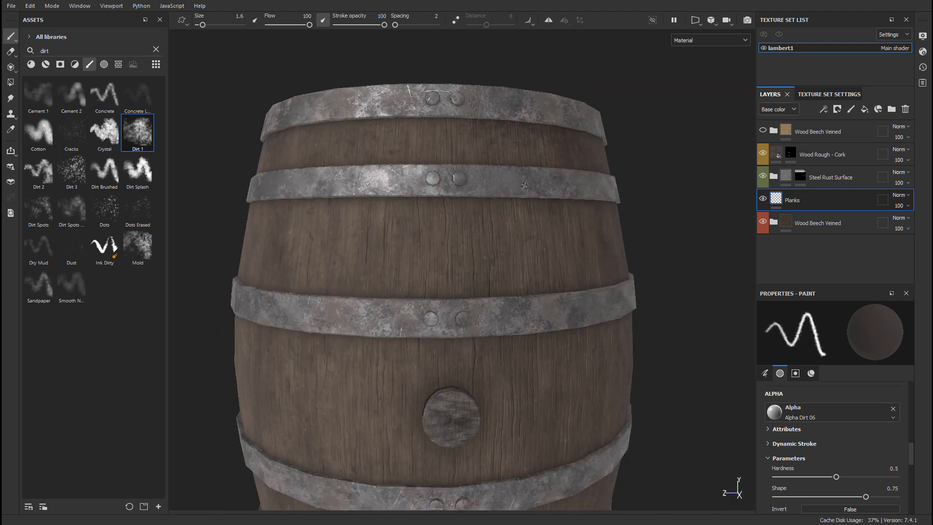
alt+drag(578, 146, 333, 56)
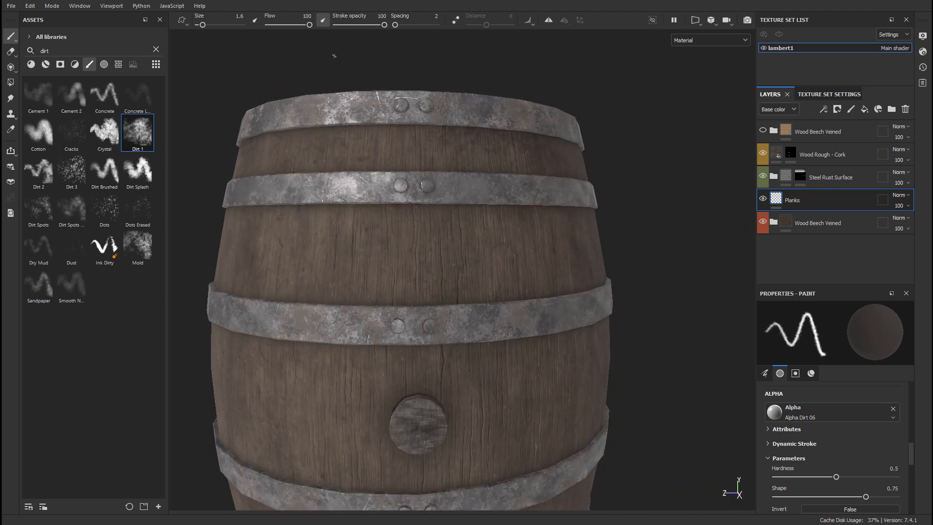
Step: Try a straight vertical dirt line from the second metal band down to the third, then undo it
alt+drag(537, 160, 496, 170)
click(453, 191)
shift+click(450, 342)
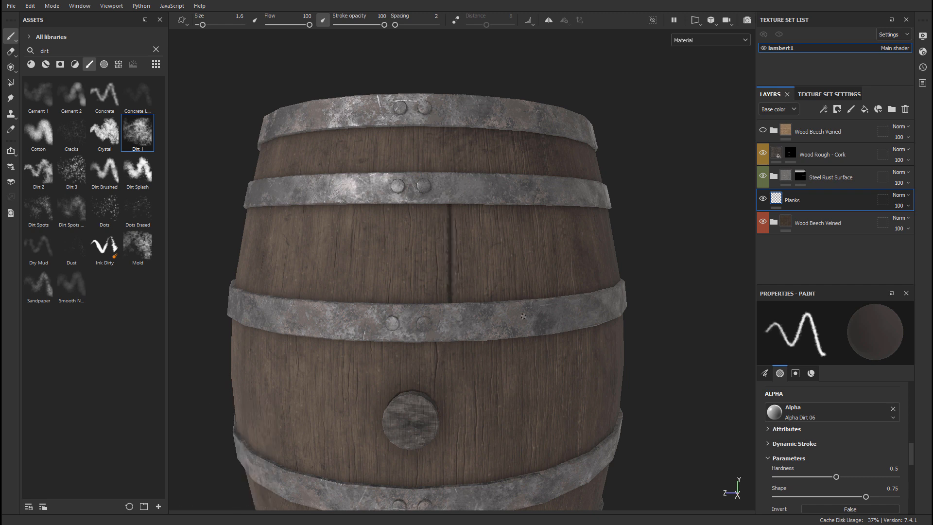
scroll(448, 326, down, 2)
alt+drag(440, 309, 446, 311)
key(ctrl+z)
Step: Examine the whole barrel from several angles, including its lid and sides
alt+drag(501, 286, 464, 277)
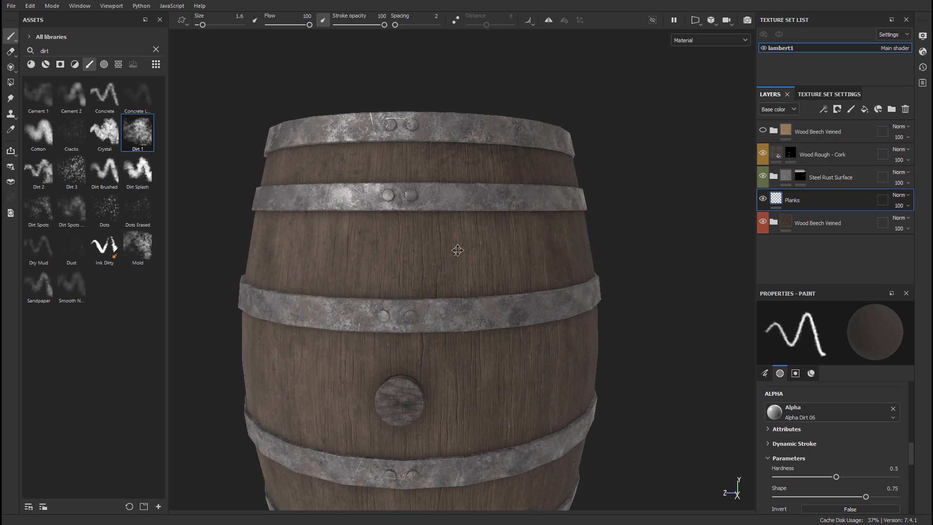
alt+middle_drag(453, 254, 469, 232)
alt+middle_drag(404, 231, 416, 221)
alt+drag(416, 221, 442, 214)
scroll(448, 214, down, 1)
scroll(437, 219, down, 4)
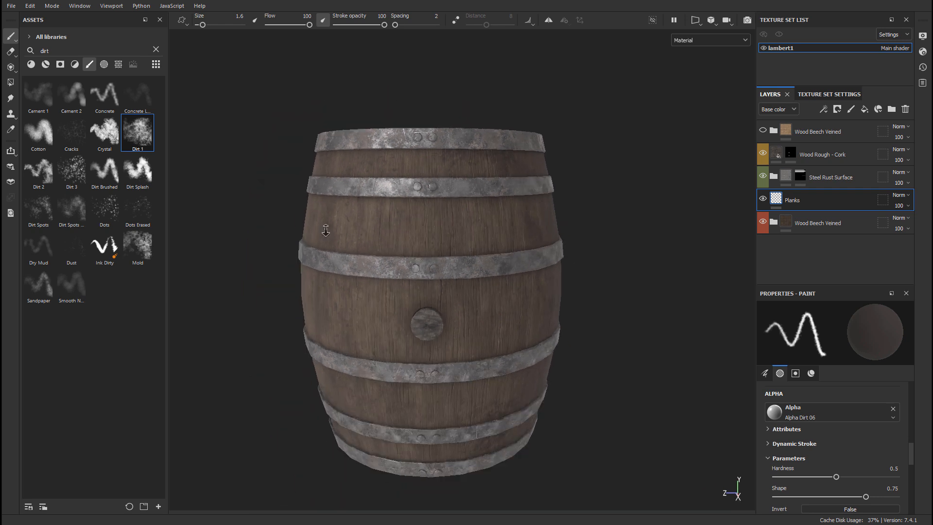
alt+drag(396, 237, 489, 195)
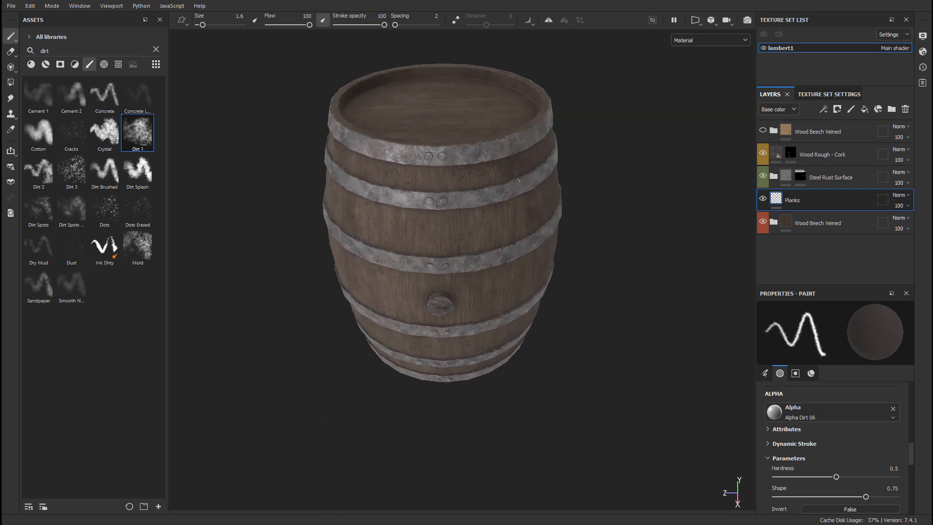
alt+drag(465, 241, 535, 260)
alt+right_drag(534, 261, 503, 163)
mouse_move(441, 214)
alt+mouse_down()
mouse_move(370, 75)
mouse_move(339, 70)
alt+mouse_up()
scroll(274, 180, down, 10)
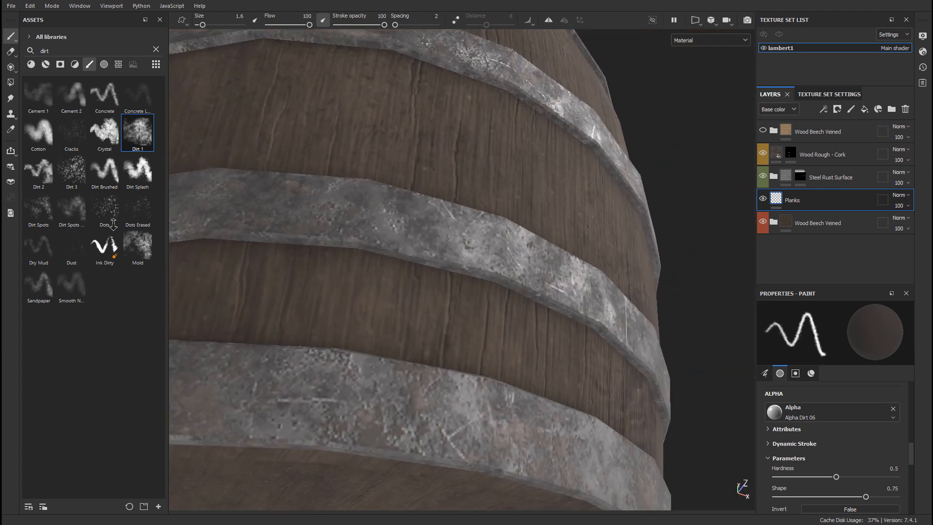
alt+drag(262, 173, 394, 281)
key(f)
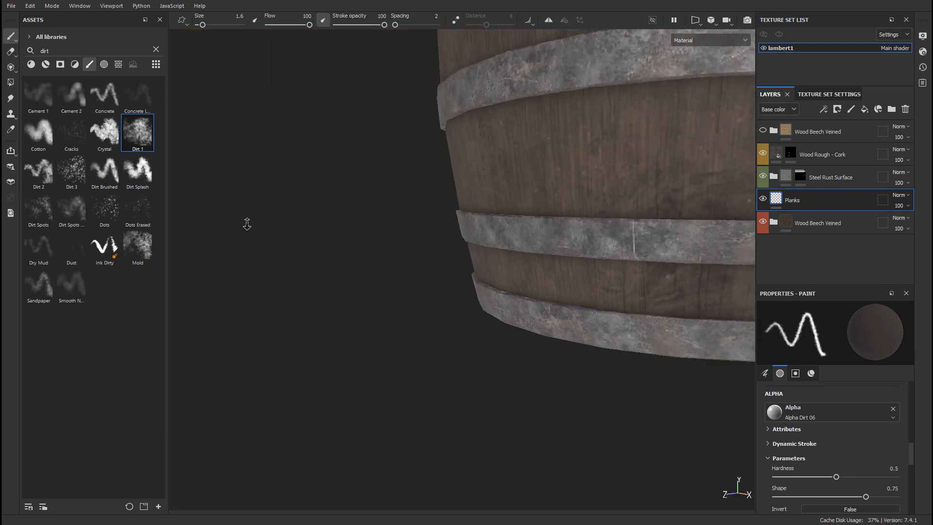
alt+drag(502, 232, 460, 242)
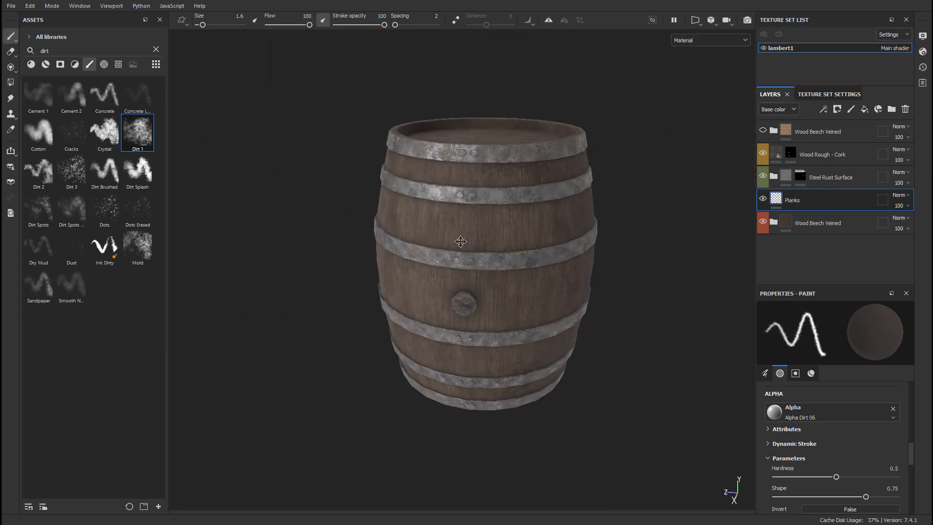
alt+middle_drag(503, 195, 448, 210)
alt+drag(448, 210, 462, 177)
scroll(547, 164, up, 2)
alt+drag(547, 165, 554, 158)
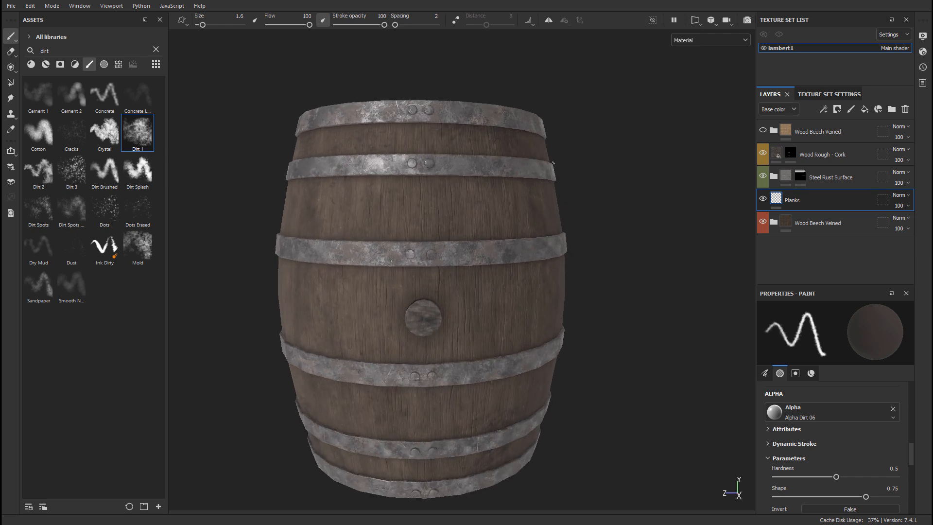
Step: Paint a straight vertical plank seam beside the round plug, from the top metal band down to the bottom one
mouse_move(553, 158)
alt+middle_down()
mouse_move(524, 167)
mouse_move(516, 180)
alt+middle_up()
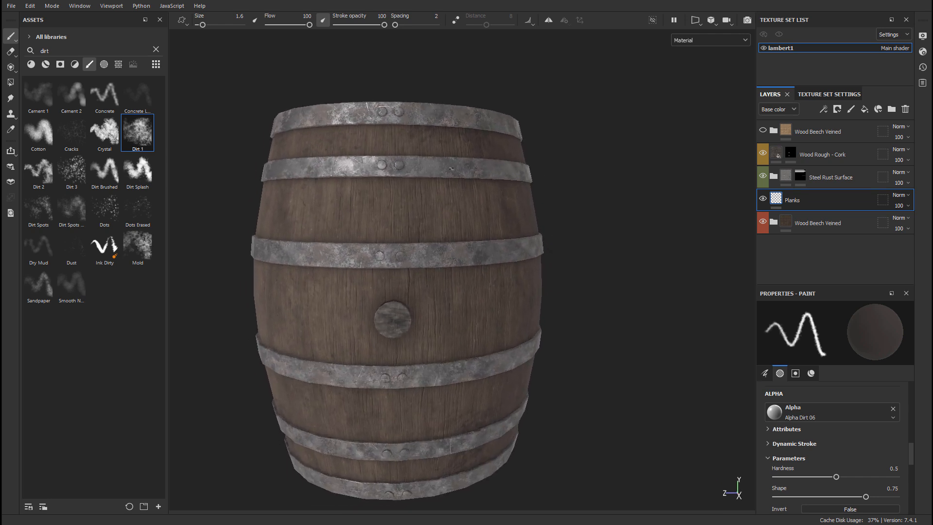
alt+middle_drag(414, 121, 404, 126)
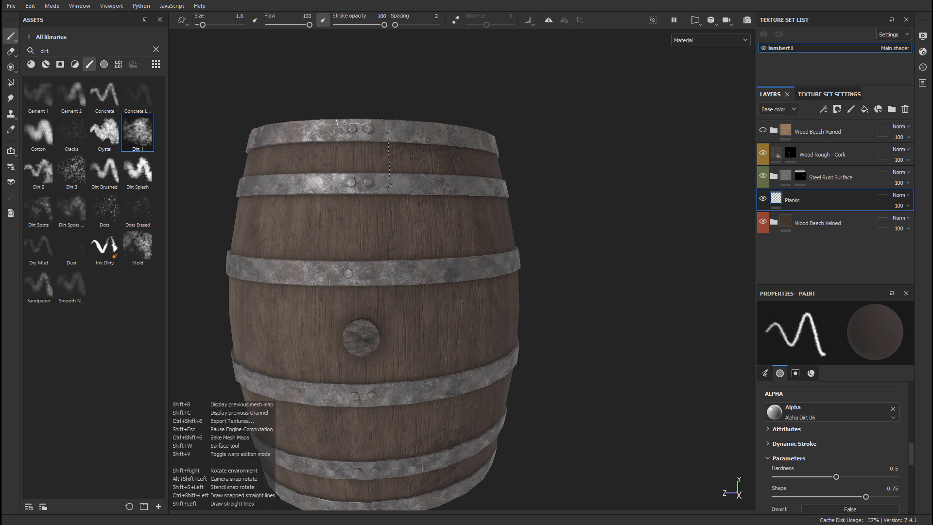
shift+click(389, 184)
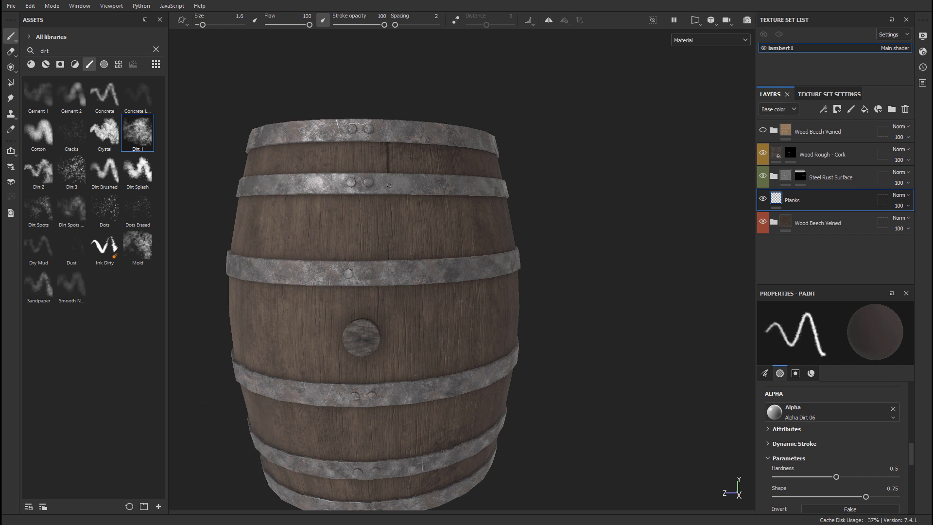
shift+click(393, 276)
shift+click(394, 394)
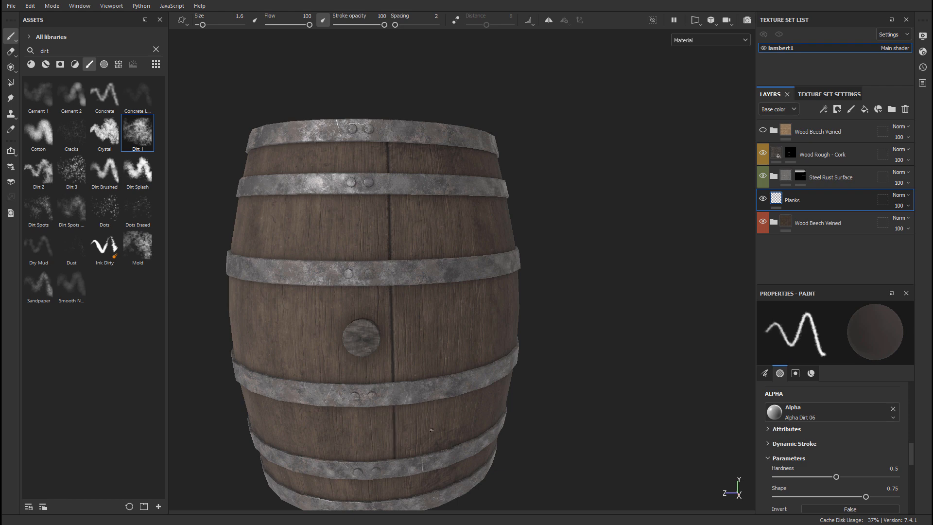
alt+middle_drag(430, 429, 441, 264)
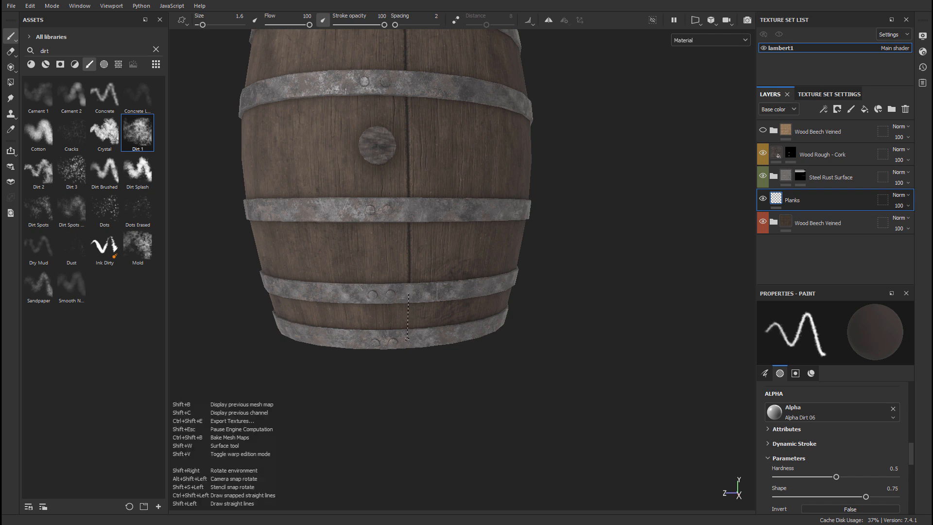
shift+click(409, 344)
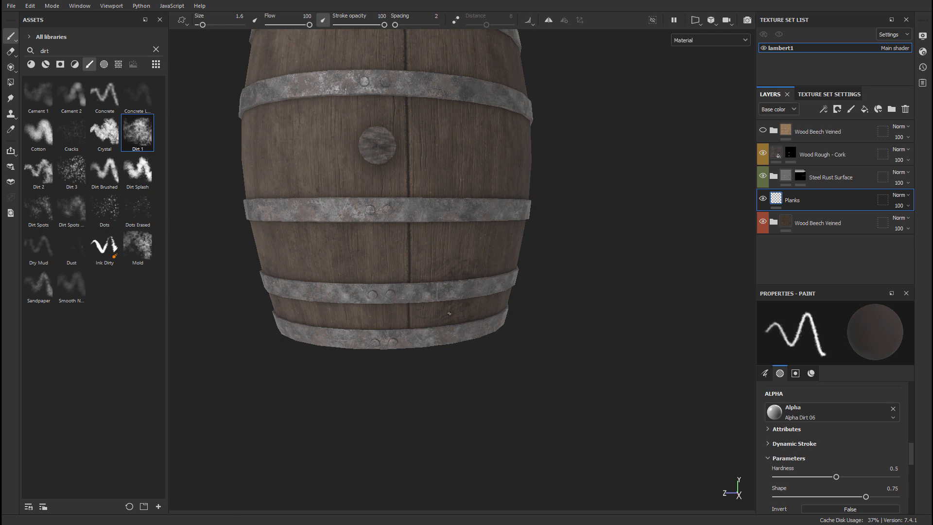
Step: Inspect the painted seam along the barrel and redo its lowest section between the bottom two metal bands
alt+right_drag(500, 255, 460, 218)
alt+middle_drag(460, 218, 392, 343)
alt+drag(383, 241, 371, 239)
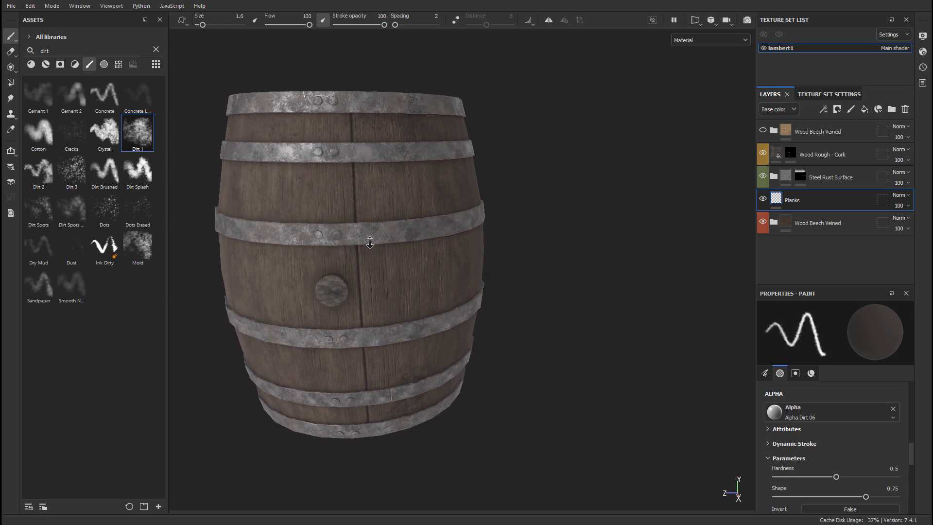
alt+middle_drag(370, 239, 383, 188)
alt+drag(384, 187, 389, 161)
alt+middle_drag(410, 197, 415, 70)
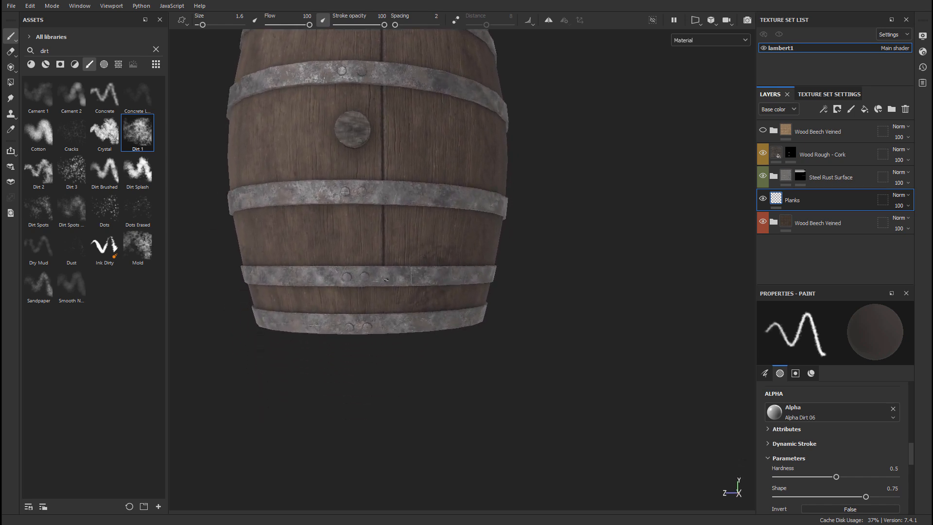
shift+click(386, 315)
alt+middle_drag(419, 252, 422, 300)
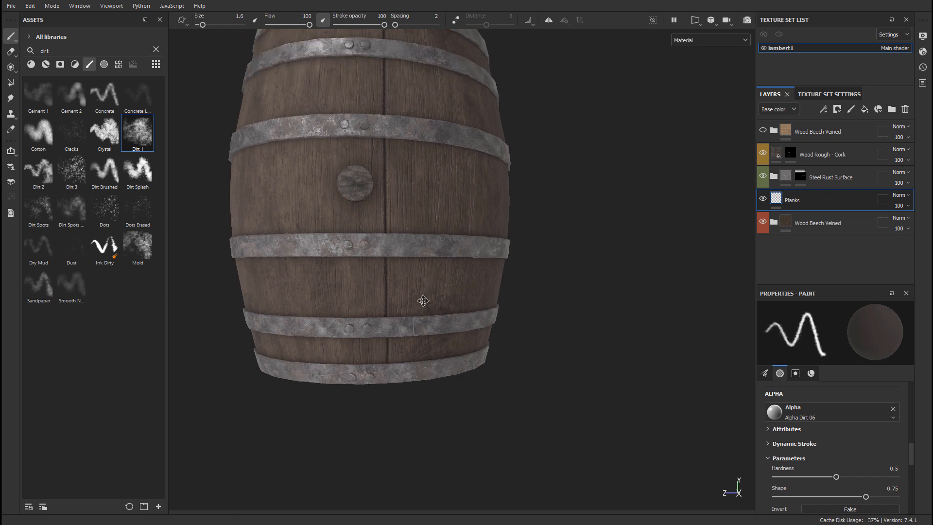
key(ctrl+z)
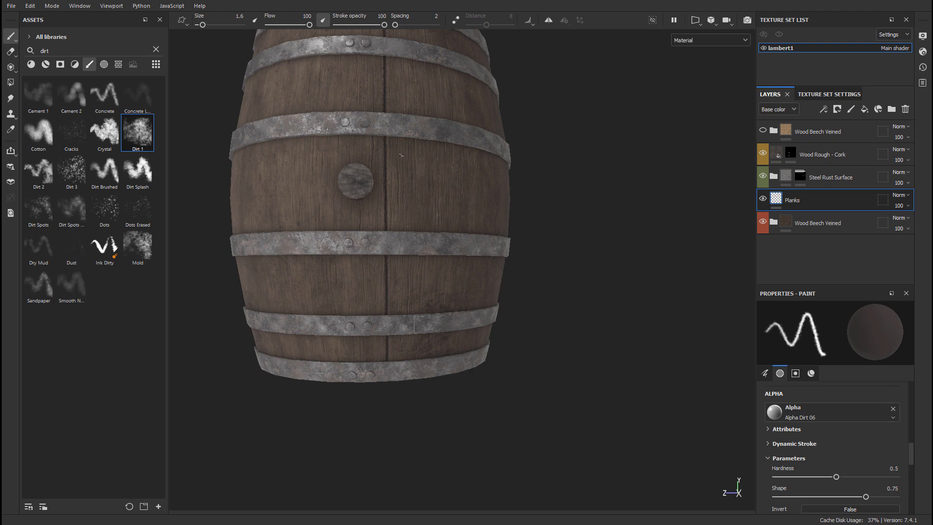
Step: Paint a second vertical plank seam one plank away from the first, from the top metal band down to the bottom one
alt+middle_drag(402, 154, 425, 196)
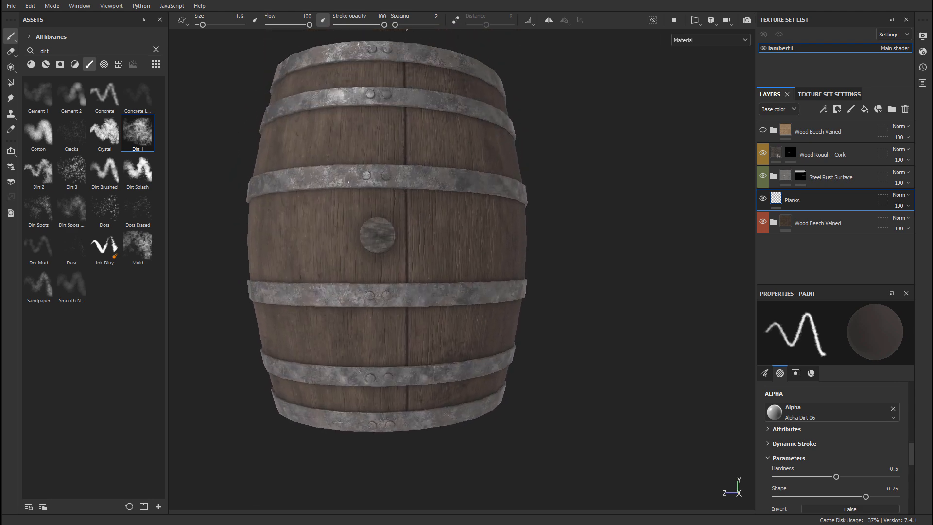
alt+drag(409, 166, 410, 263)
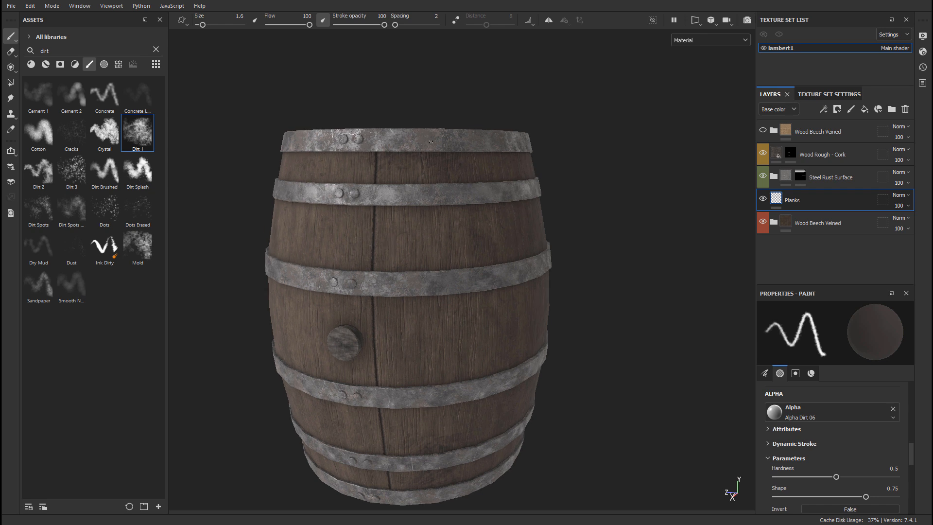
alt+drag(427, 142, 410, 101)
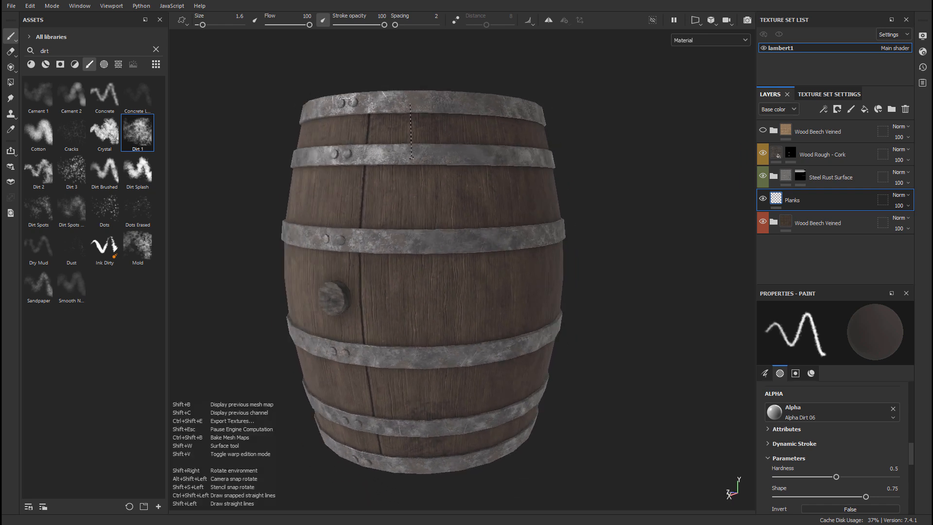
shift+click(407, 247)
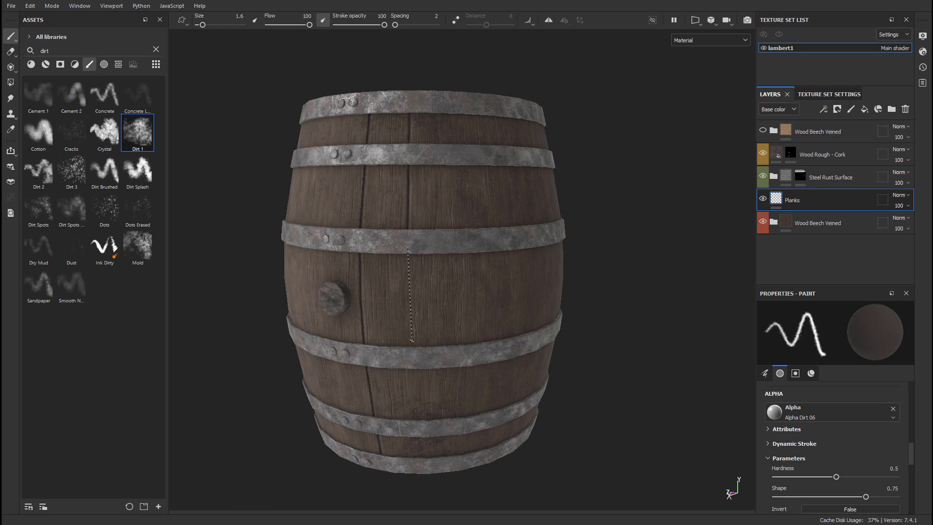
shift+click(409, 362)
shift+click(413, 437)
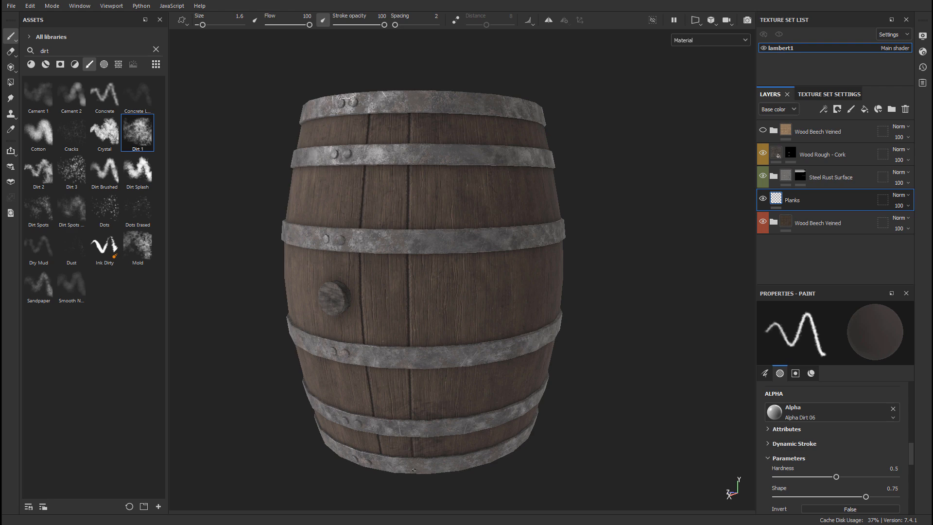
Step: Examine the two painted seams beside the plug from several angles and distances
alt+right_drag(535, 364, 505, 300)
alt+drag(504, 300, 360, 306)
alt+right_drag(359, 305, 284, 311)
alt+drag(485, 302, 437, 296)
alt+middle_drag(509, 266, 447, 256)
alt+right_drag(413, 257, 489, 240)
alt+middle_drag(488, 240, 571, 157)
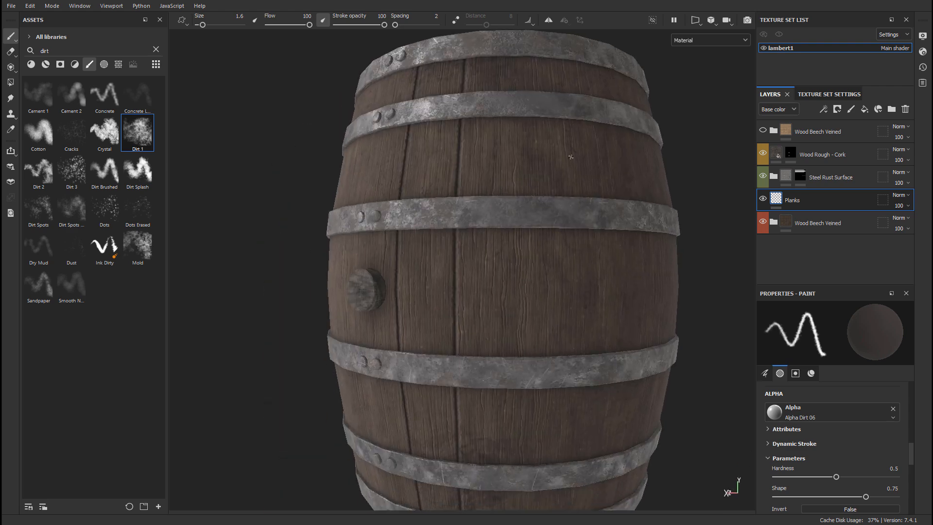
alt+right_drag(570, 157, 607, 146)
alt+drag(506, 162, 563, 155)
alt+right_drag(506, 141, 556, 129)
alt+drag(556, 129, 387, 145)
alt+right_drag(387, 145, 340, 160)
alt+middle_drag(593, 182, 527, 180)
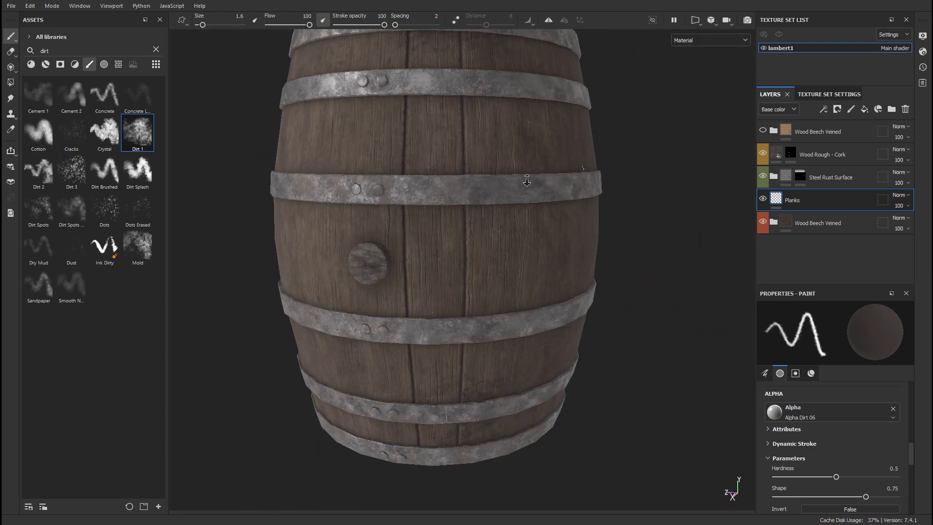
alt+right_drag(526, 180, 506, 173)
alt+middle_drag(505, 173, 456, 226)
Step: Paint a third vertical seam one plank further from the plug, running from the top band to the bottom band
alt+drag(529, 204, 411, 188)
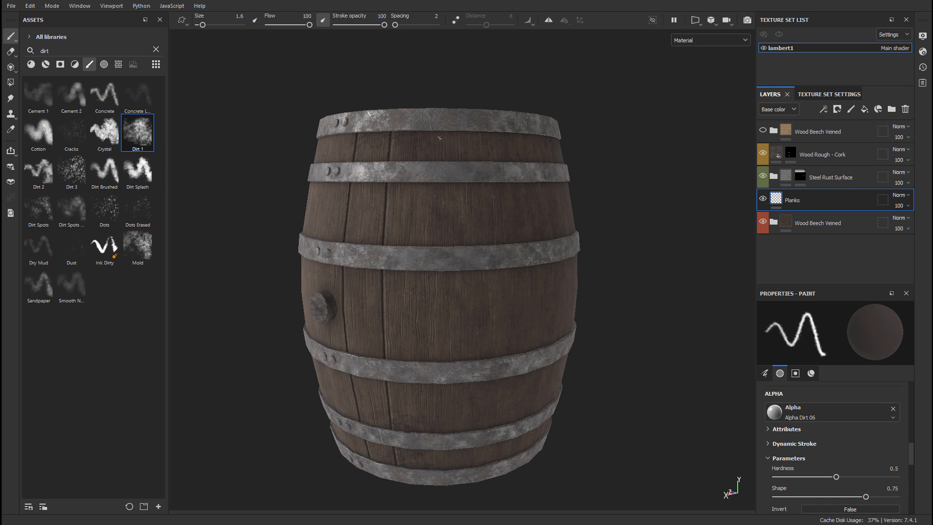
shift+click(430, 172)
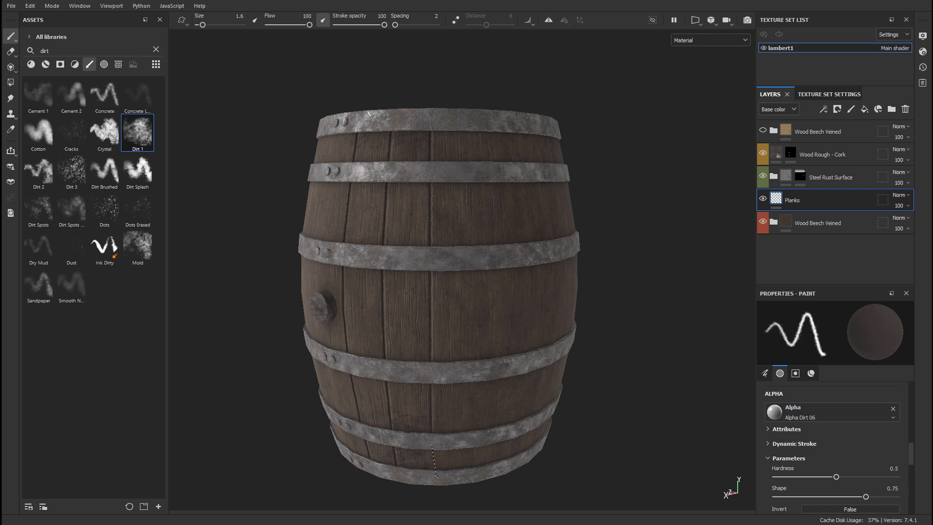
mouse_move(444, 462)
alt+mouse_down()
mouse_move(476, 343)
mouse_move(503, 344)
mouse_move(467, 340)
mouse_move(452, 320)
mouse_move(482, 315)
mouse_move(462, 304)
alt+mouse_up()
Step: Continue around the side of the barrel with more evenly spaced vertical seams, linking straight dirt lines from band to band
click(424, 158)
scroll(424, 423, down, 1)
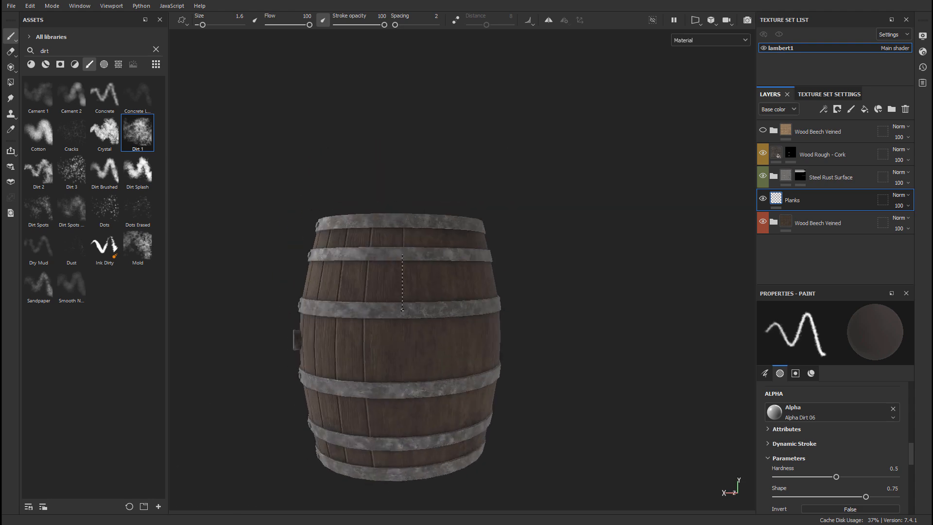
mouse_move(399, 263)
alt+mouse_down()
mouse_move(408, 388)
mouse_move(359, 272)
alt+mouse_up()
click(349, 266)
shift+click(346, 337)
shift+click(346, 452)
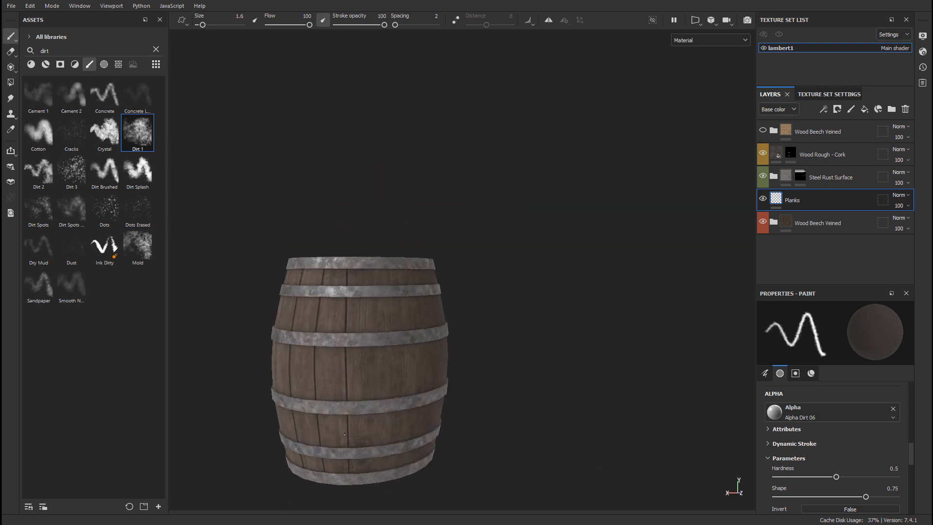
Step: Paint further evenly spaced vertical seams across the back of the barrel, from the top band to the bottom band
alt+drag(345, 452, 326, 464)
click(382, 267)
shift+click(385, 408)
shift+click(386, 451)
alt+drag(386, 452, 350, 428)
scroll(460, 374, down, 1)
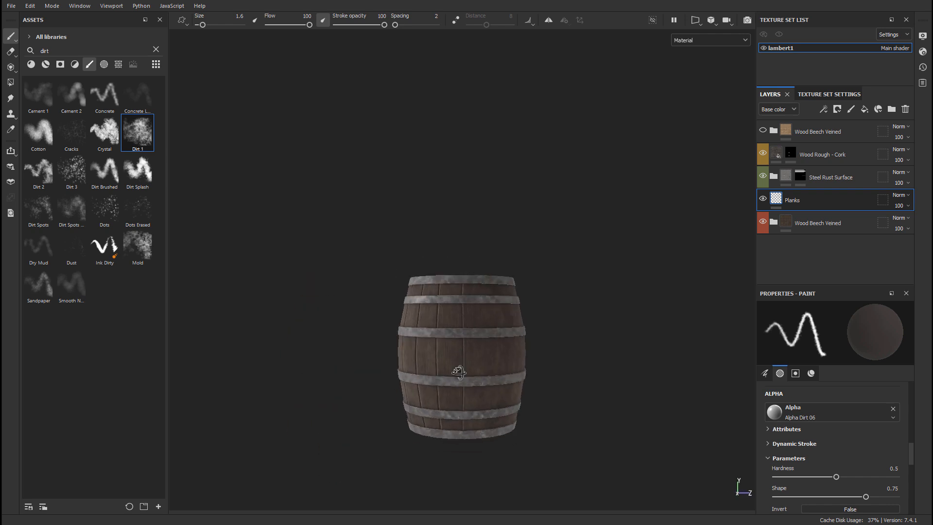
alt+drag(460, 374, 441, 369)
scroll(460, 374, up, 2)
mouse_move(441, 245)
alt+mouse_down()
mouse_move(582, 330)
mouse_move(469, 317)
alt+mouse_up()
shift+click(457, 474)
Step: Paint the remaining vertical seams on the plug's other side to close the ring of planks around the barrel
alt+drag(457, 473, 534, 473)
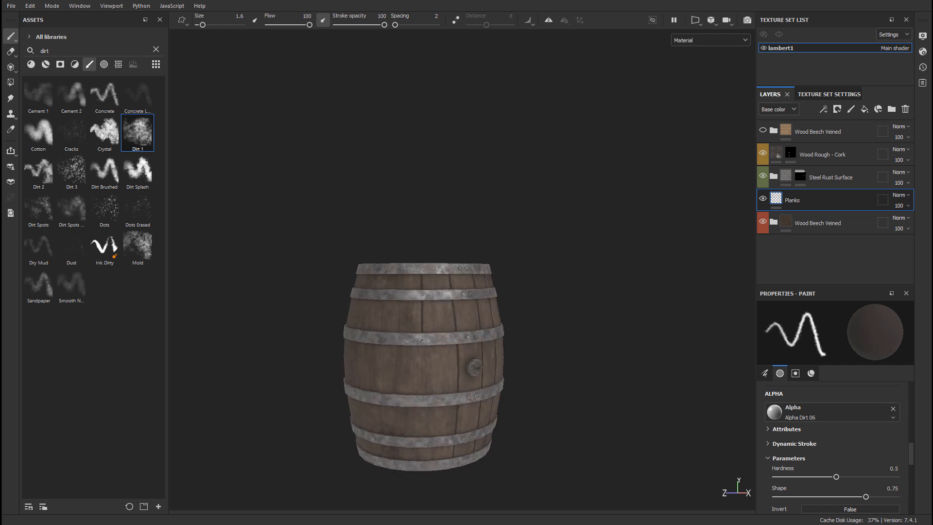
shift+click(426, 461)
scroll(378, 323, up, 4)
scroll(379, 323, down, 3)
alt+drag(379, 323, 515, 323)
scroll(400, 272, up, 1)
click(399, 162)
shift+click(401, 191)
scroll(422, 323, down, 2)
click(339, 210)
shift+click(342, 228)
alt+drag(389, 229, 364, 229)
alt+middle_drag(413, 325, 468, 343)
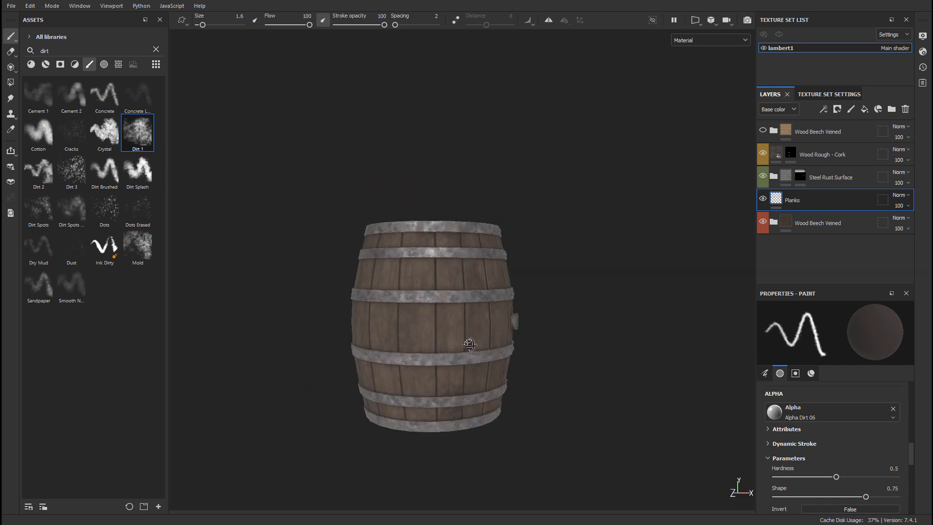
Step: Inspect the plank seams all around the barrel from different angles and under rotated environment lighting
alt+drag(468, 344, 377, 336)
scroll(340, 303, up, 2)
alt+middle_drag(454, 327, 445, 264)
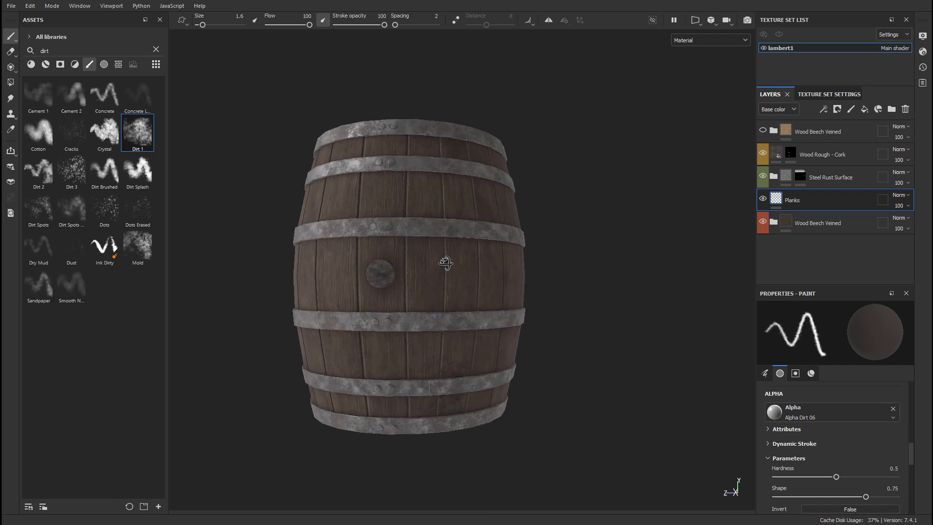
alt+drag(445, 264, 502, 294)
shift+right_drag(518, 271, 539, 264)
alt+drag(539, 264, 486, 260)
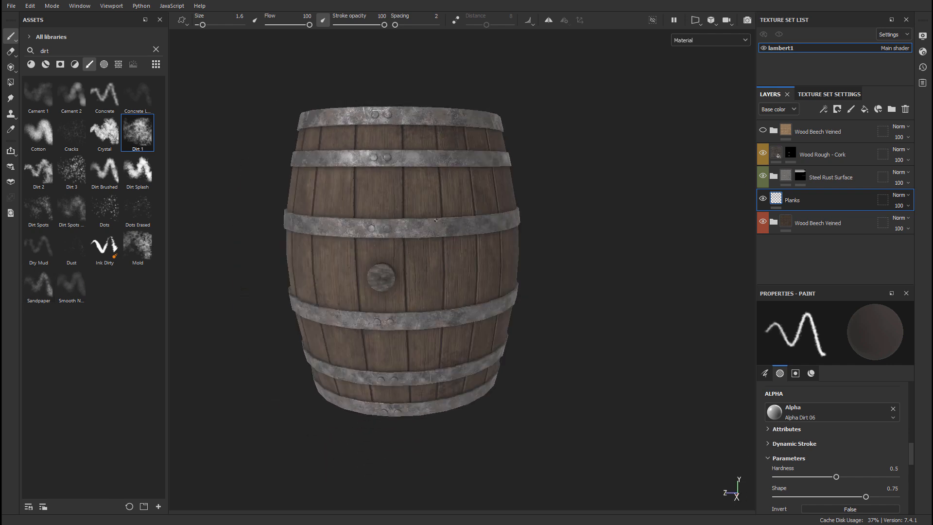
alt+drag(393, 217, 481, 245)
alt+drag(345, 241, 407, 246)
alt+middle_drag(406, 246, 569, 249)
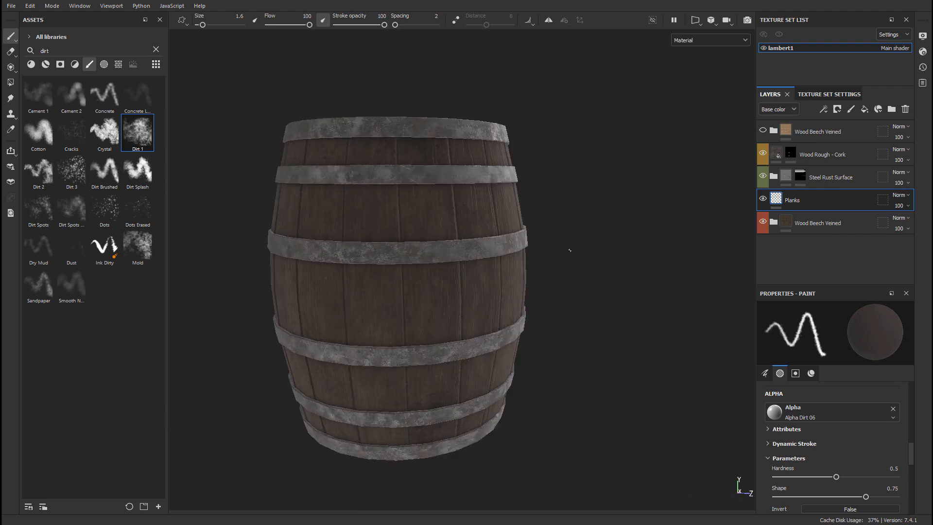
shift+right_drag(556, 249, 534, 251)
alt+drag(490, 254, 391, 271)
shift+right_drag(391, 271, 366, 275)
alt+drag(367, 275, 479, 280)
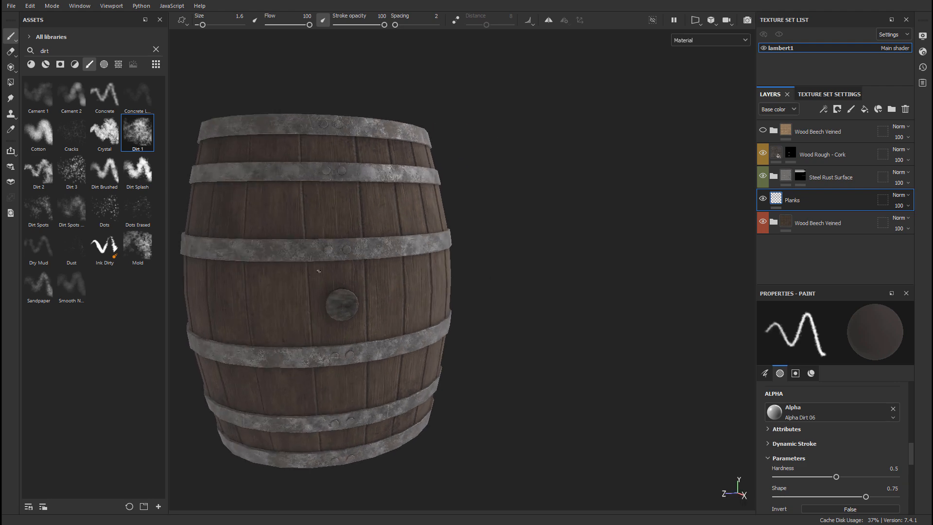
shift+right_drag(322, 271, 312, 272)
alt+drag(280, 271, 316, 267)
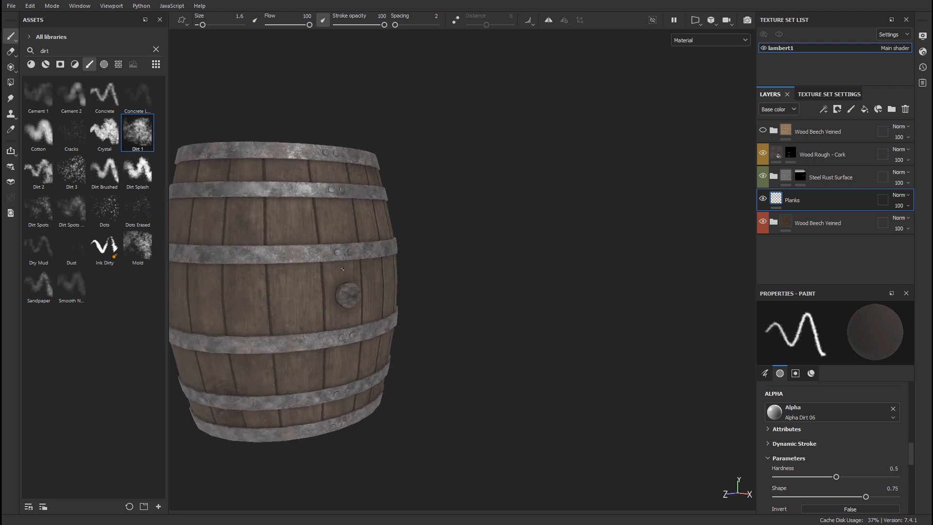
alt+middle_drag(315, 267, 381, 265)
mouse_move(381, 264)
alt+mouse_down()
mouse_move(388, 270)
mouse_move(374, 261)
alt+mouse_up()
alt+middle_drag(367, 262, 400, 296)
scroll(400, 255, up, 1)
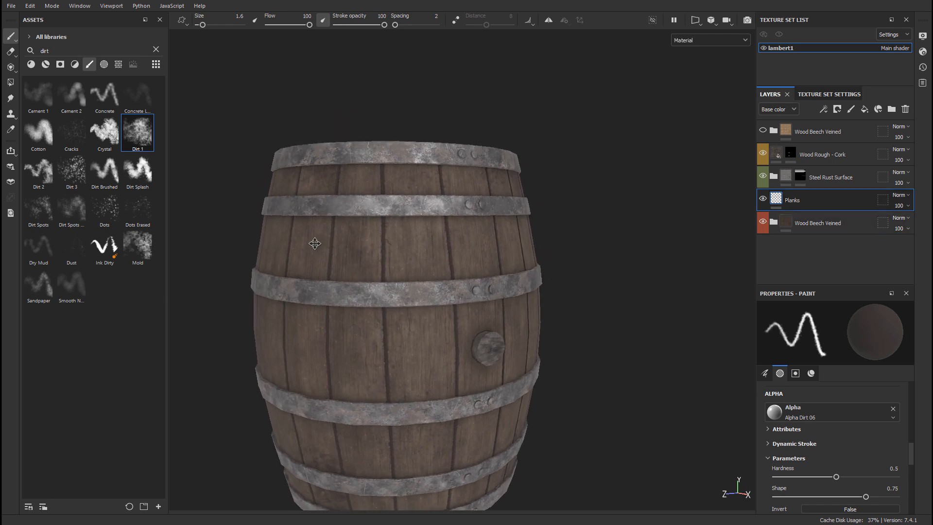
Step: Erase the whole seam one plank beyond the seam nearest the plug, from the top band to the bottom band
click(14, 56)
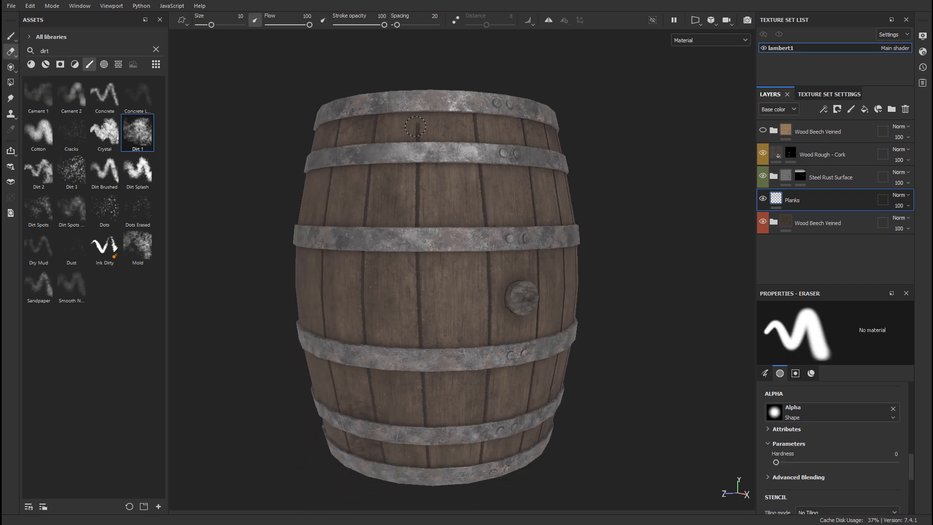
mouse_move(421, 123)
mouse_down()
mouse_move(418, 311)
mouse_move(432, 500)
mouse_up()
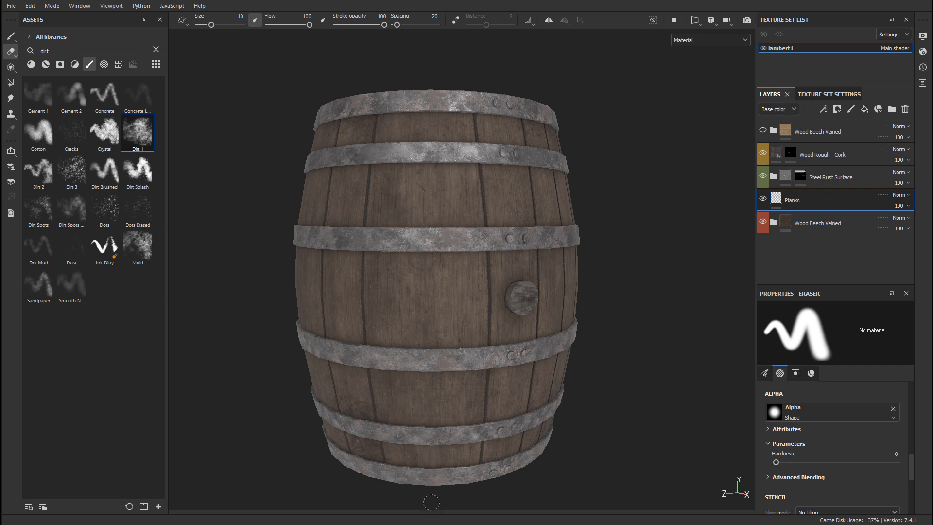
alt+drag(427, 332, 446, 343)
alt+middle_drag(422, 264, 421, 289)
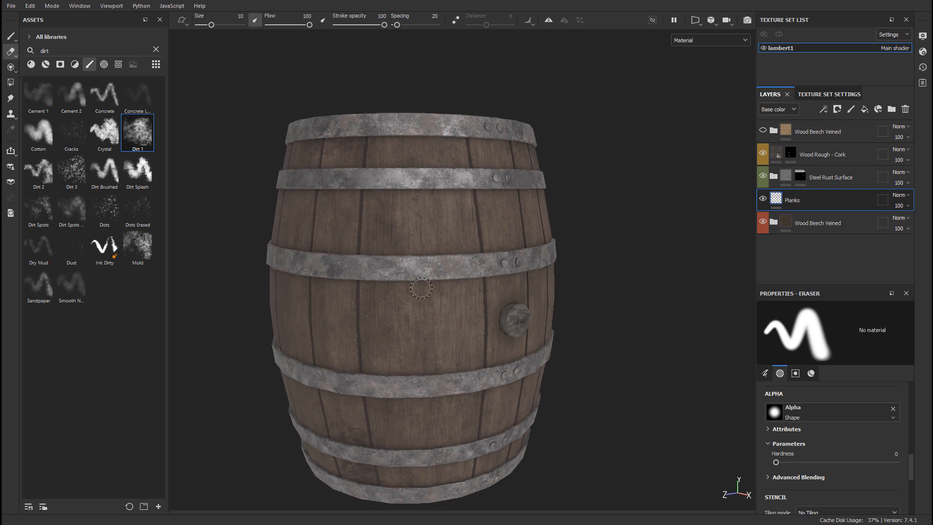
Step: Repaint the erased seam with the dirt brush as straight lines through all the bands, and check its spacing
click(10, 36)
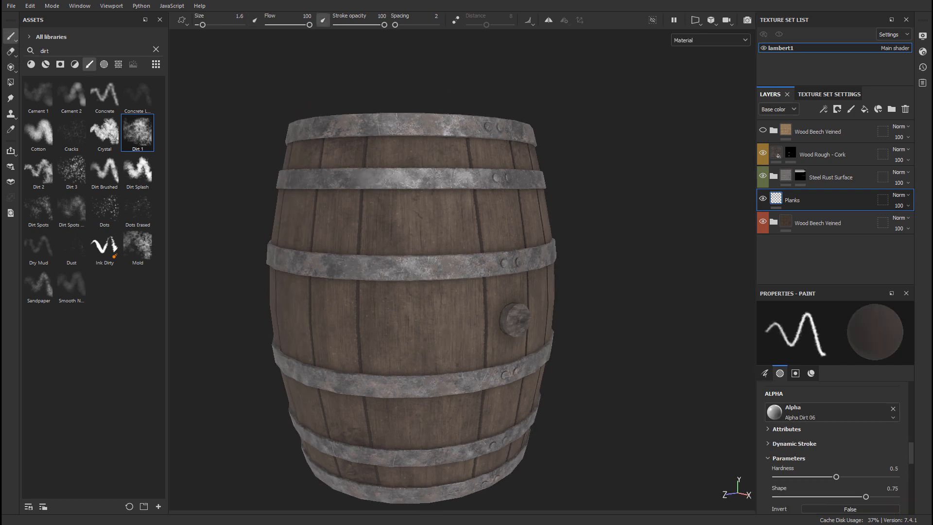
alt+drag(366, 237, 358, 246)
alt+middle_drag(358, 246, 366, 248)
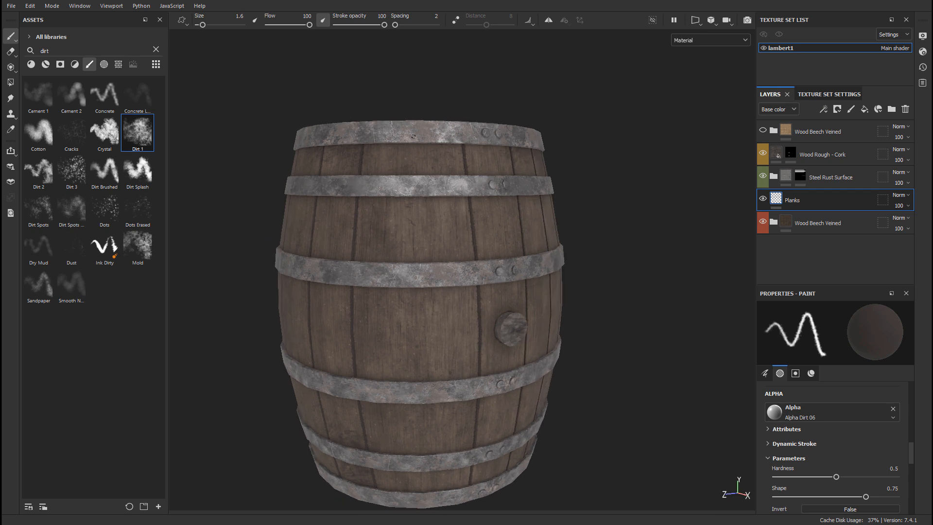
shift+click(412, 185)
shift+click(414, 382)
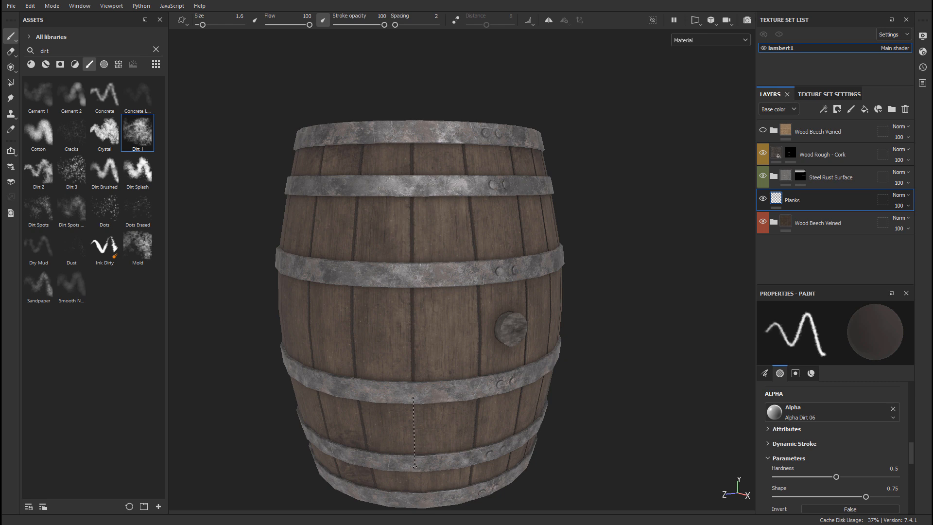
shift+click(416, 463)
scroll(416, 501, down, 2)
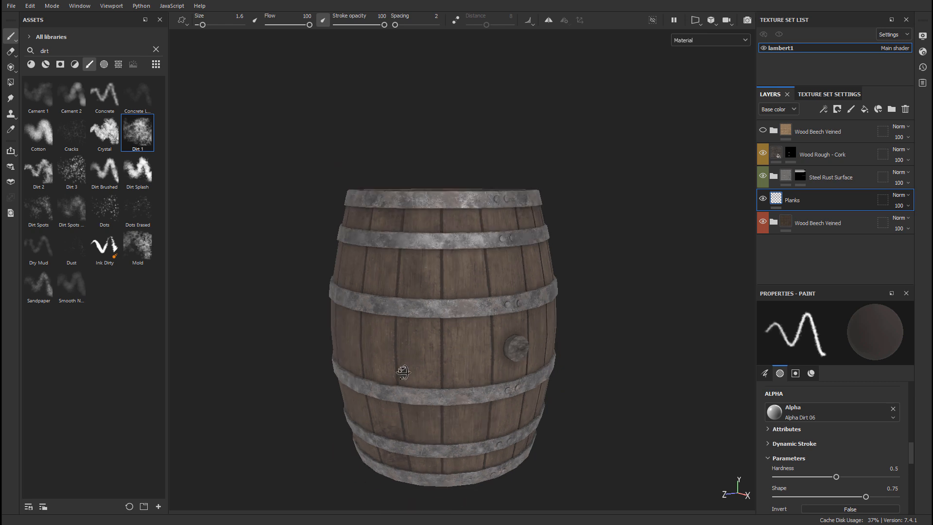
alt+drag(402, 372, 463, 336)
alt+middle_drag(463, 335, 397, 303)
mouse_move(398, 304)
alt+mouse_down()
mouse_move(425, 304)
mouse_move(389, 280)
alt+mouse_up()
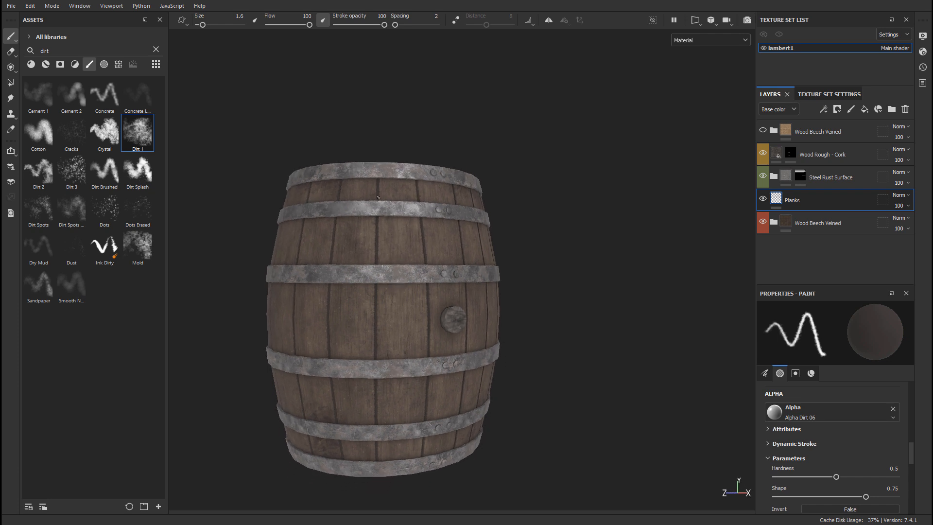
Step: Erase the repainted seam again and paint a new straight seam midway between its neighbours with the dirt brush
key(e)
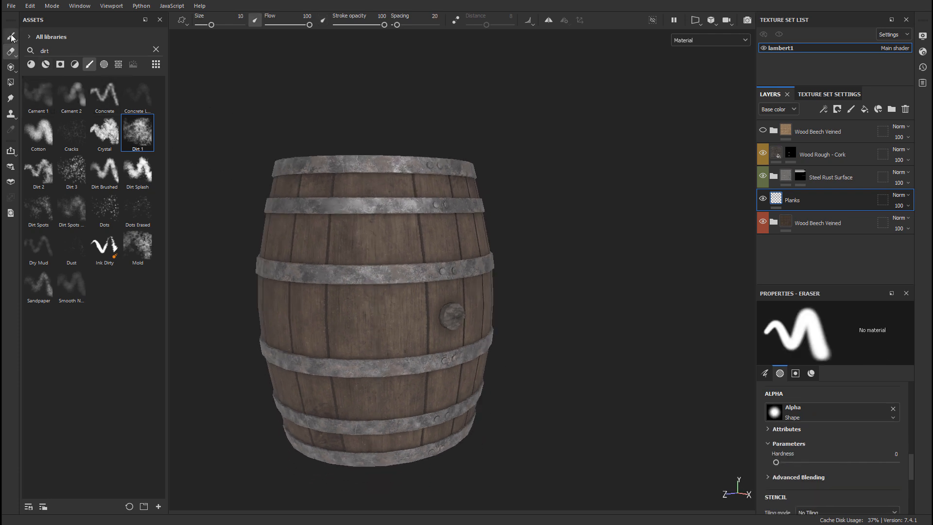
click(11, 37)
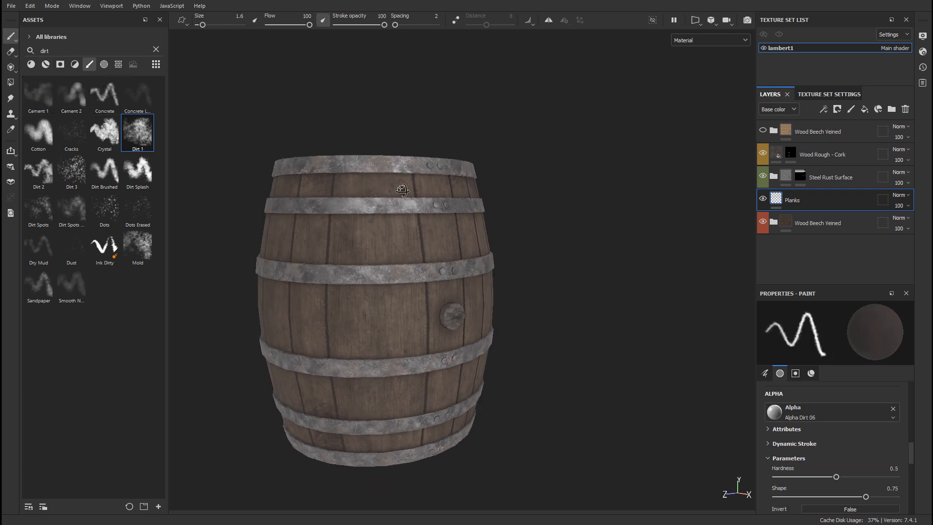
drag(375, 166, 374, 227)
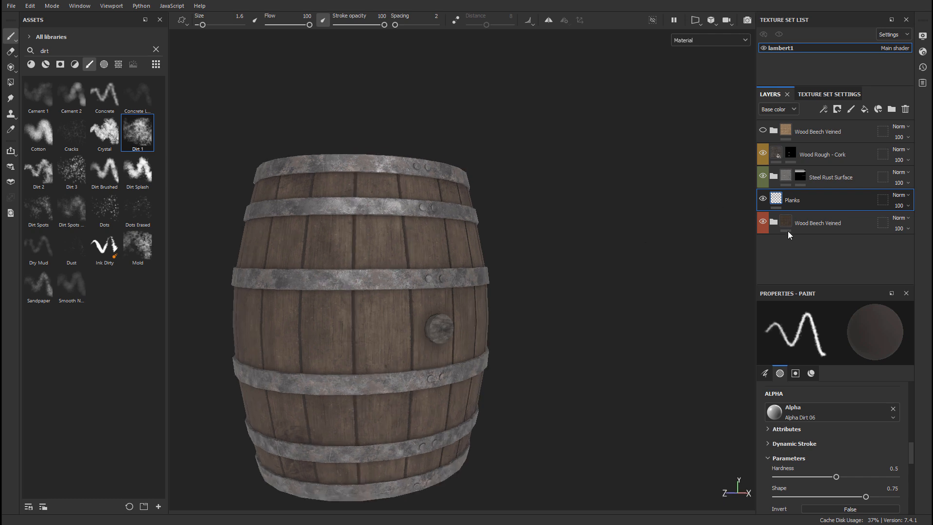
Step: Check the Planks layer's opacity, leaving it at 100, and look over the seams around the barrel
click(899, 205)
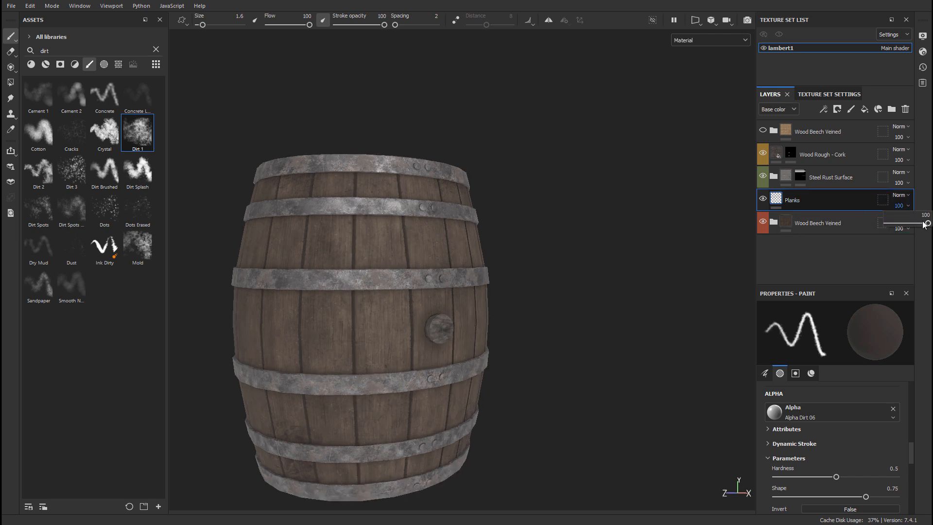
mouse_move(925, 223)
mouse_down()
mouse_move(901, 227)
mouse_move(929, 227)
mouse_up()
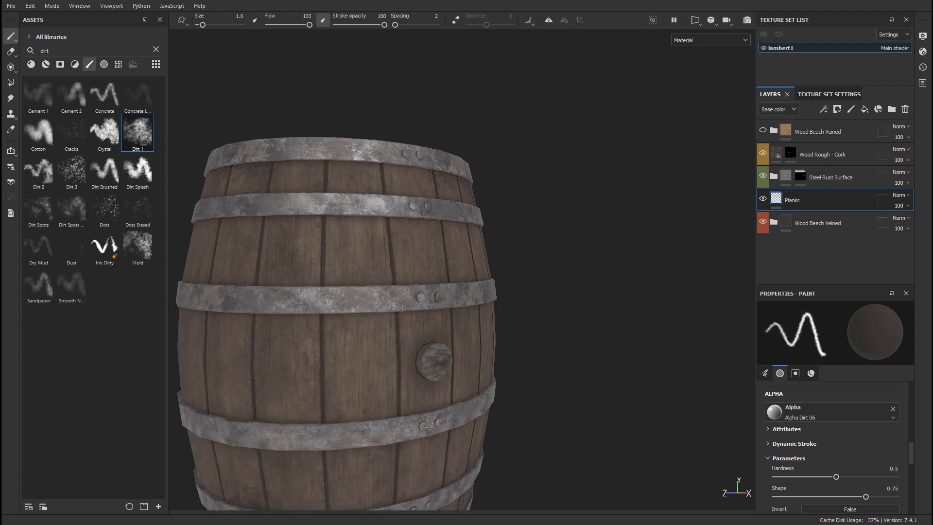
alt+drag(486, 243, 518, 272)
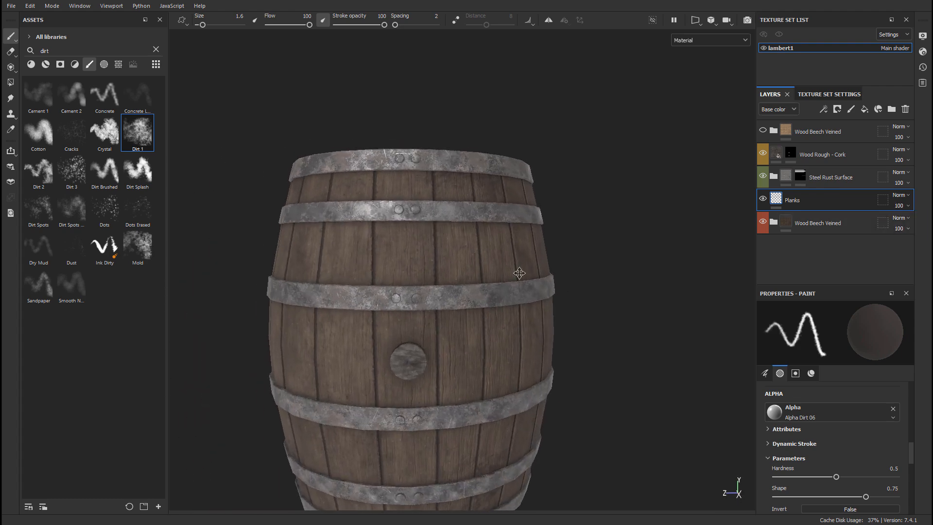
alt+middle_drag(518, 273, 447, 193)
alt+drag(448, 193, 393, 197)
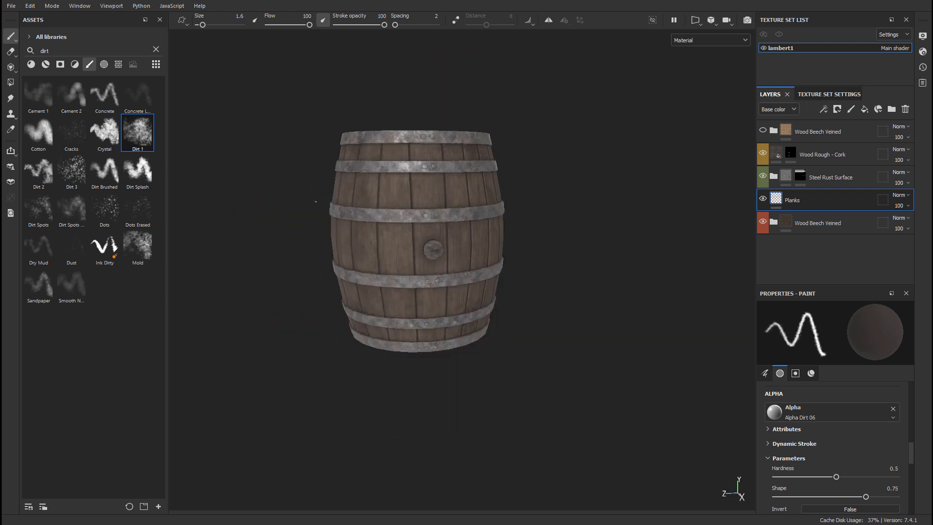
Step: Try to paint a plank seam over the barrel's top rim, down its inner wall and straight across the lid
alt+right_drag(328, 174, 476, 246)
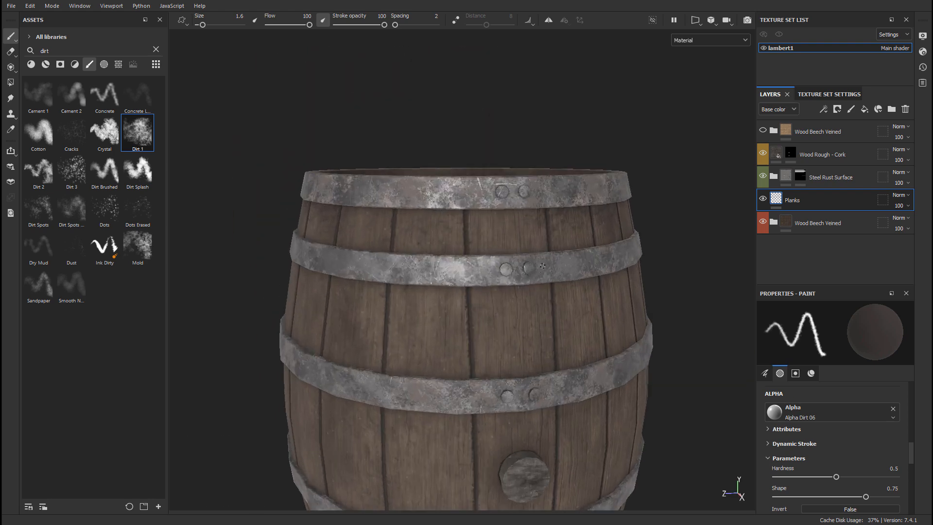
alt+drag(542, 265, 421, 228)
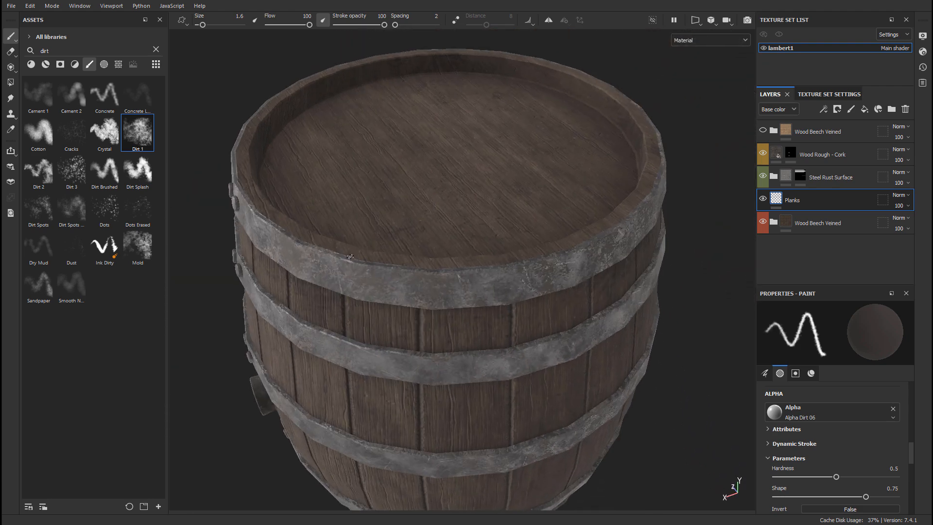
alt+drag(350, 256, 469, 295)
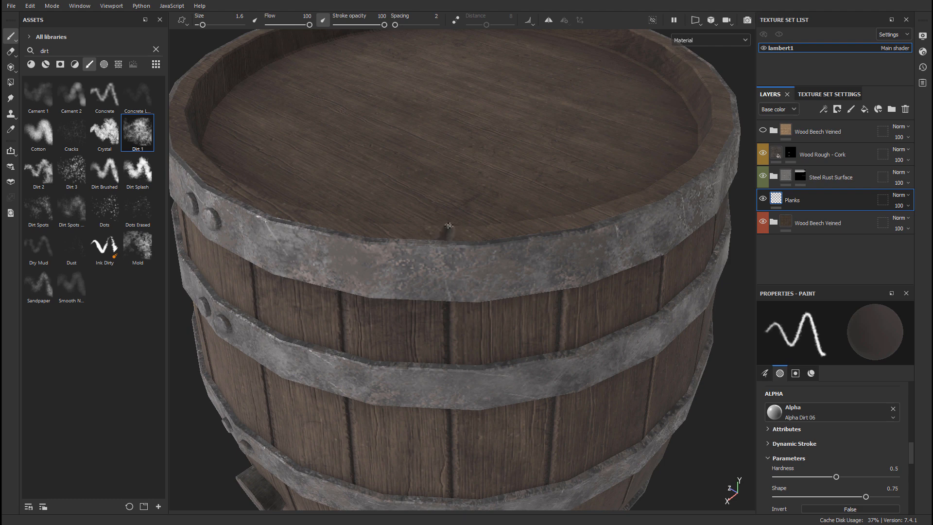
mouse_move(448, 225)
alt+mouse_down()
mouse_move(489, 156)
mouse_move(474, 168)
alt+mouse_up()
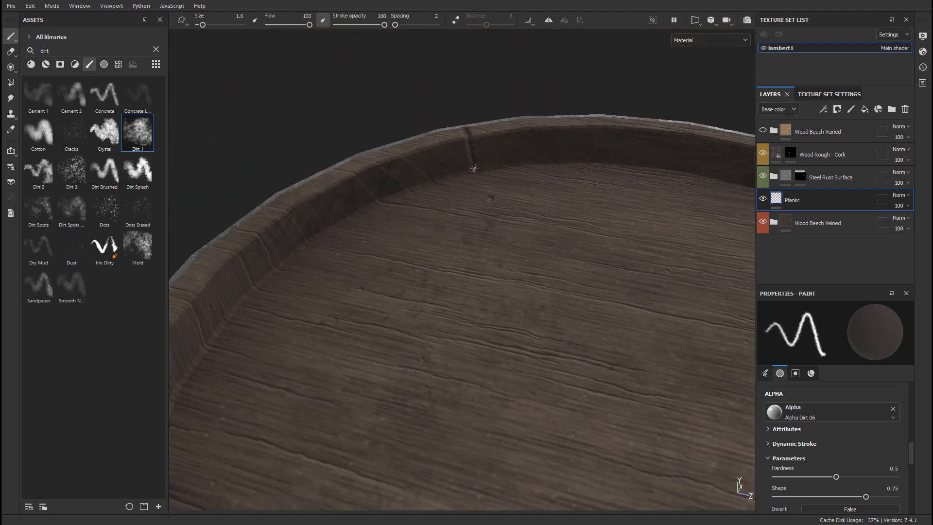
alt+right_drag(501, 273, 479, 304)
alt+drag(479, 304, 463, 242)
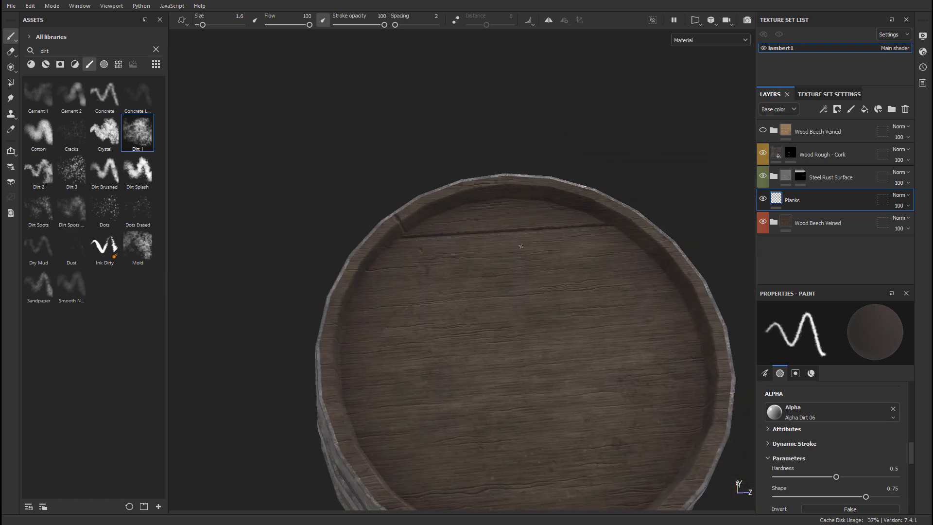
alt+drag(521, 246, 518, 214)
alt+right_drag(393, 228, 539, 237)
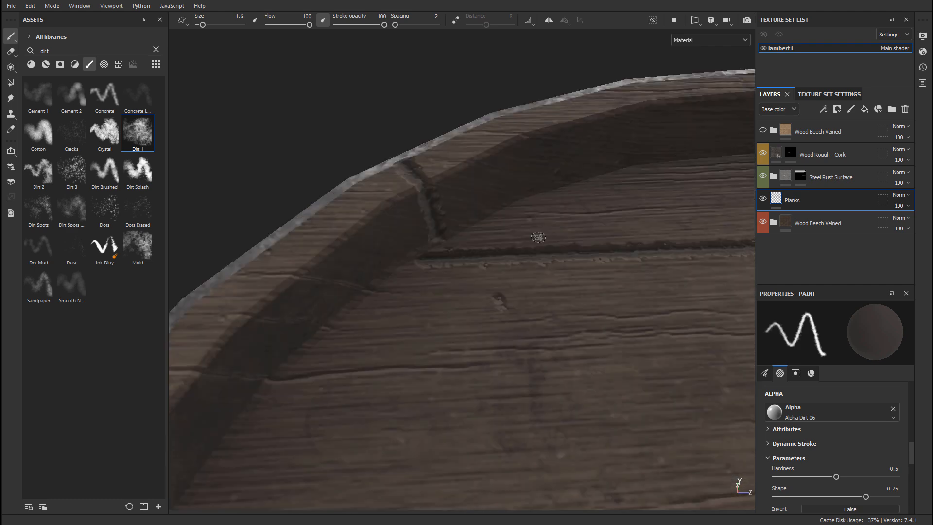
key(ctrl+z)
key(ctrl)
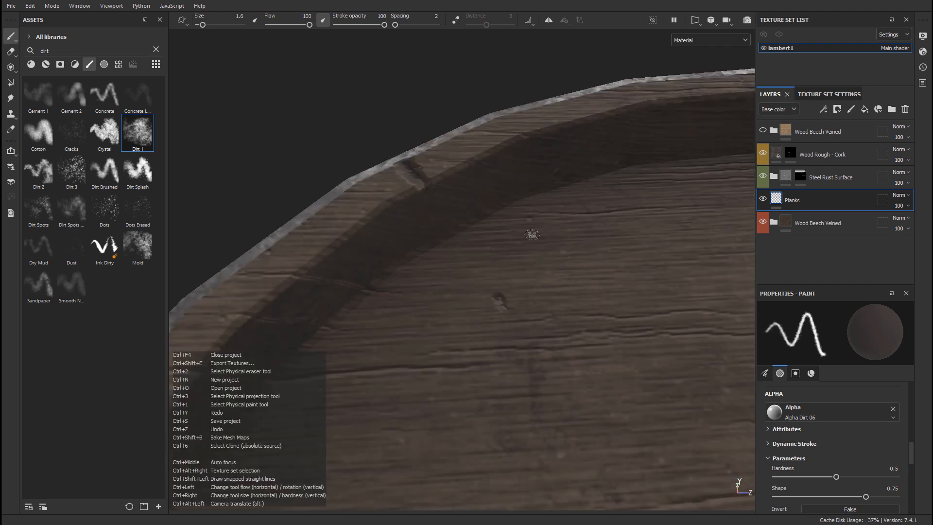
Step: Examine the lid from above and both lids in the UV layout, and show the 3D and 2D views side by side
mouse_move(427, 245)
alt+mouse_down()
mouse_move(519, 202)
mouse_move(528, 191)
mouse_move(514, 180)
alt+mouse_up()
scroll(527, 127, down, 3)
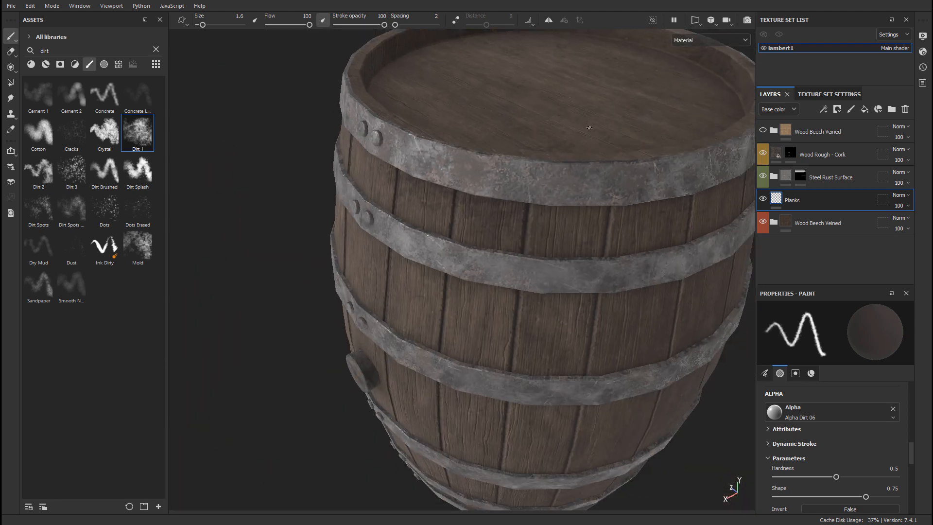
alt+drag(588, 127, 491, 306)
scroll(578, 301, up, 5)
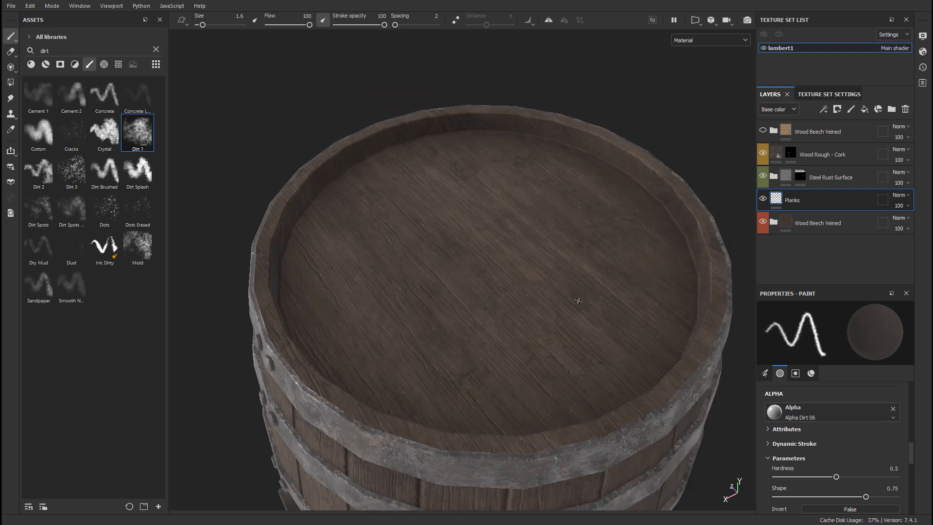
key(F3)
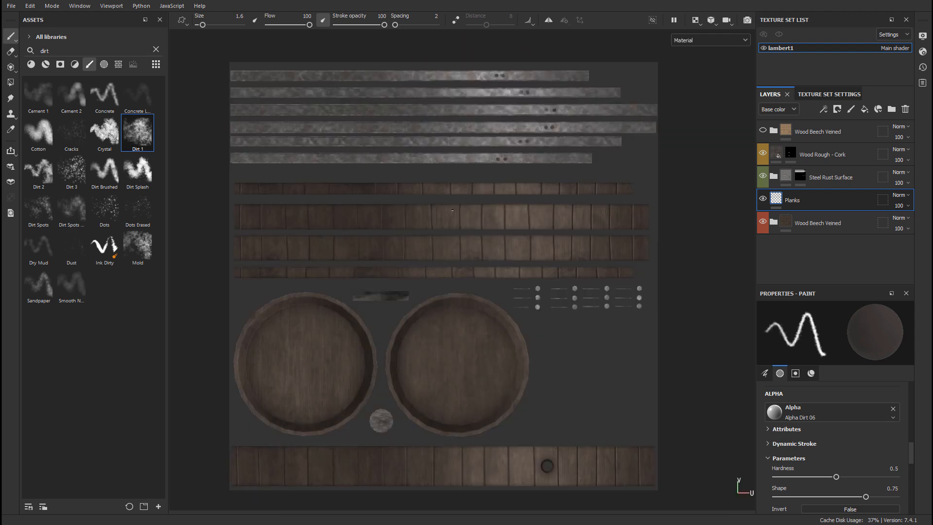
scroll(334, 230, up, 3)
alt+middle_drag(489, 325, 503, 125)
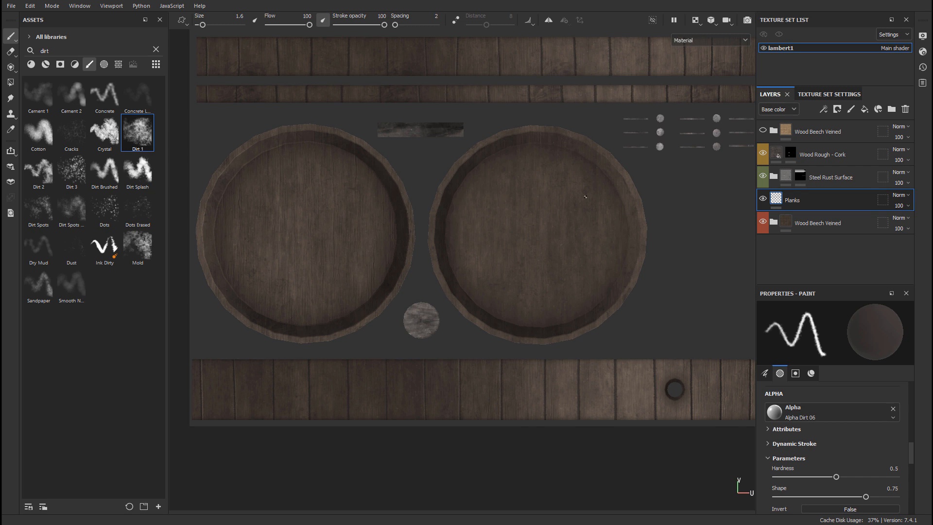
alt+middle_drag(622, 208, 596, 336)
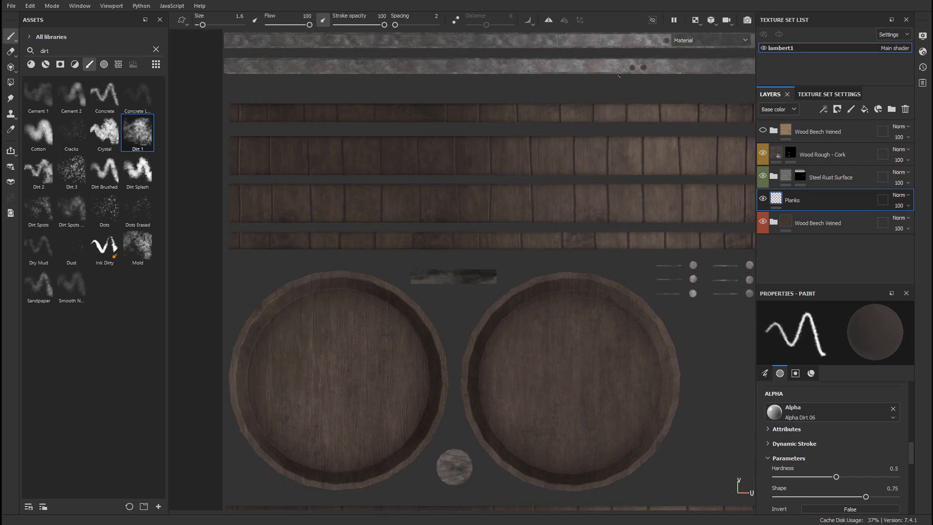
alt+middle_drag(528, 340, 454, 240)
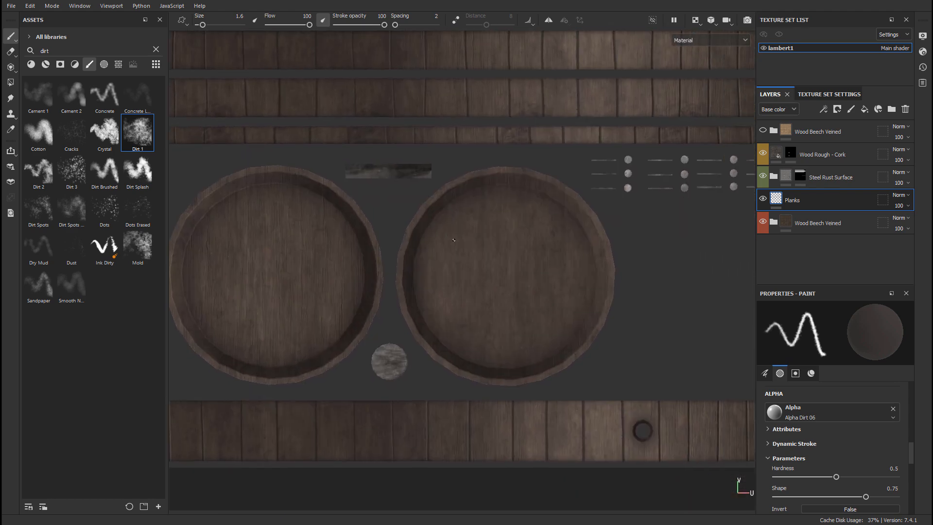
key(F2)
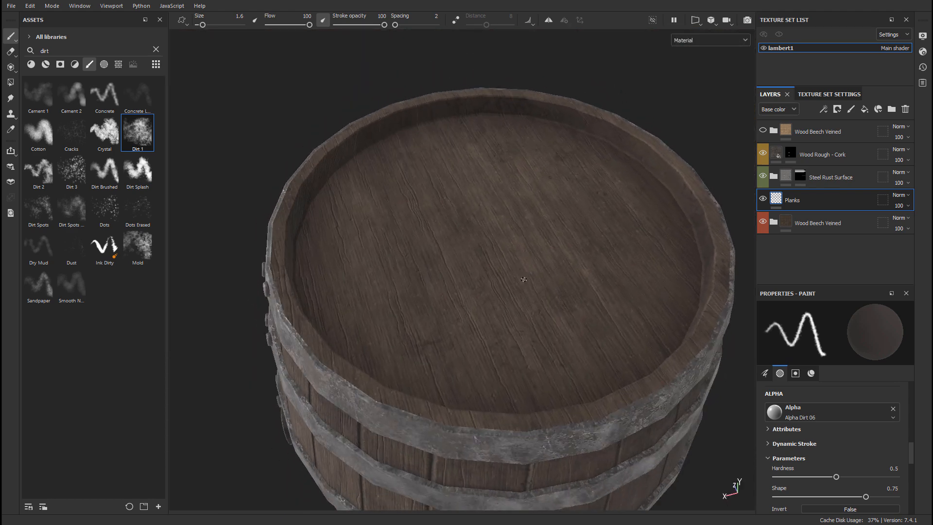
key(F3)
key(F1)
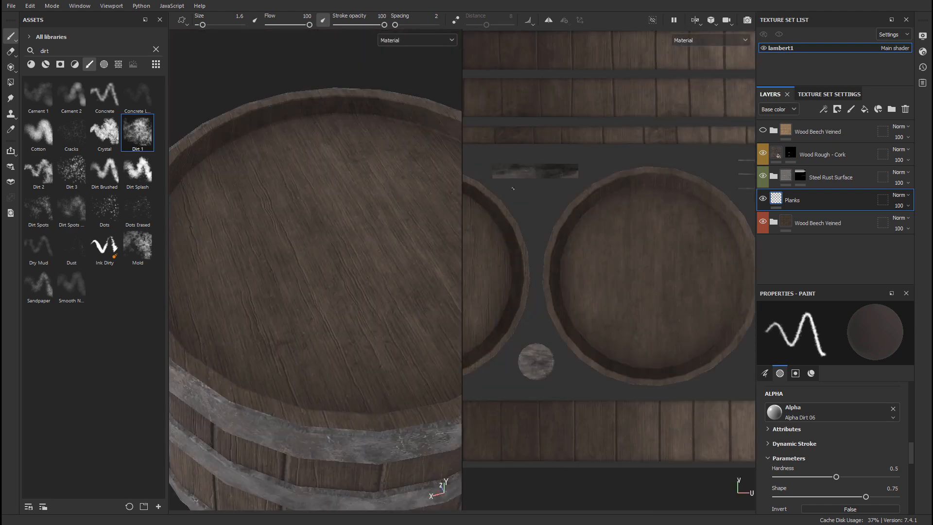
Step: Try a straight dirt-brush seam across the upper part of the first lid's UV island, running edge to edge
scroll(613, 219, down, 1)
alt+middle_drag(573, 235, 697, 231)
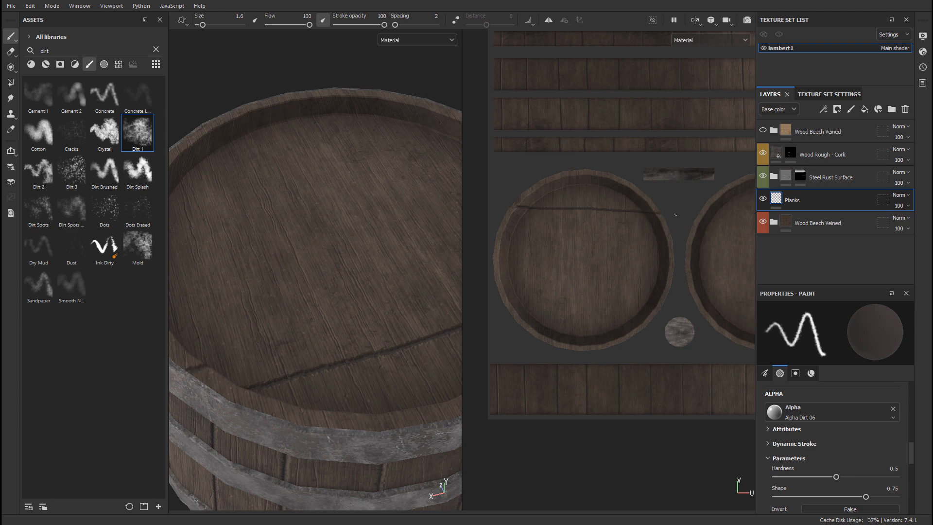
shift+click(658, 207)
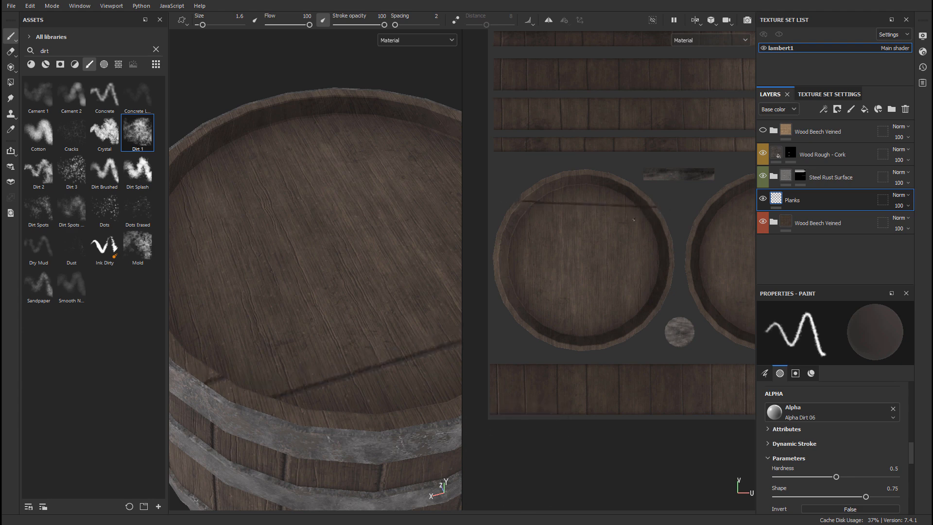
scroll(550, 180, up, 3)
middle_drag(515, 200, 614, 185)
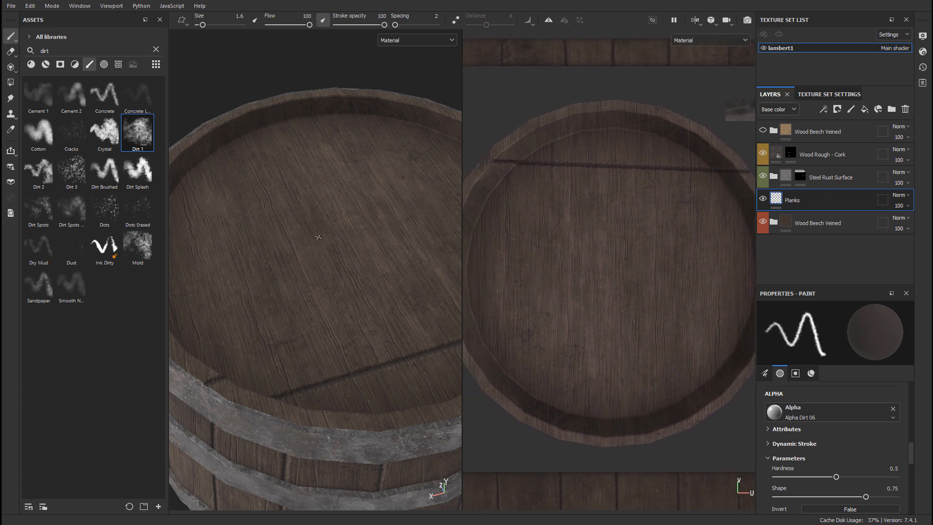
Step: Paint two more straight seams across the same lid island, parallel to the first one
mouse_move(427, 209)
alt+mouse_down()
mouse_move(344, 224)
mouse_move(264, 206)
mouse_move(277, 241)
mouse_move(351, 227)
mouse_move(369, 202)
mouse_move(346, 182)
alt+mouse_up()
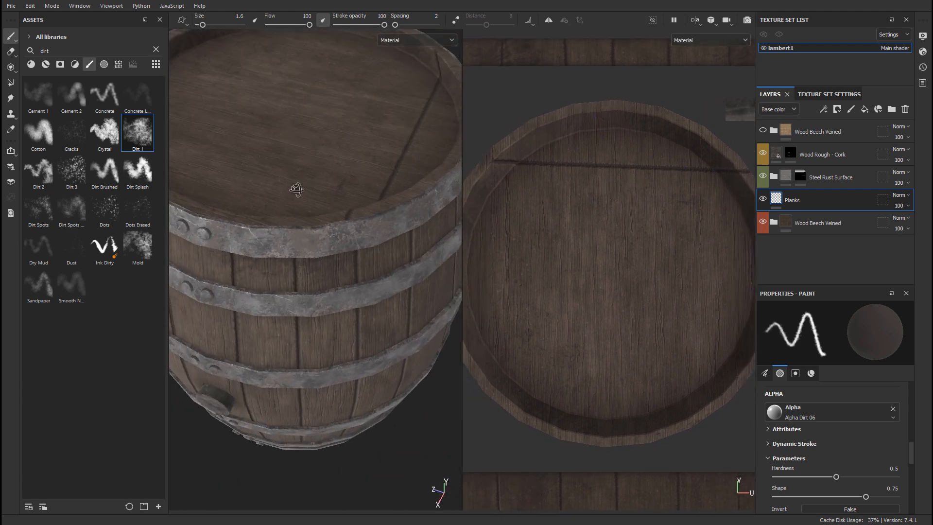
alt+right_drag(296, 189, 388, 219)
alt+middle_drag(388, 218, 353, 218)
alt+drag(365, 256, 358, 226)
alt+middle_drag(613, 233, 646, 214)
alt+right_drag(646, 214, 582, 230)
alt+middle_drag(581, 229, 524, 209)
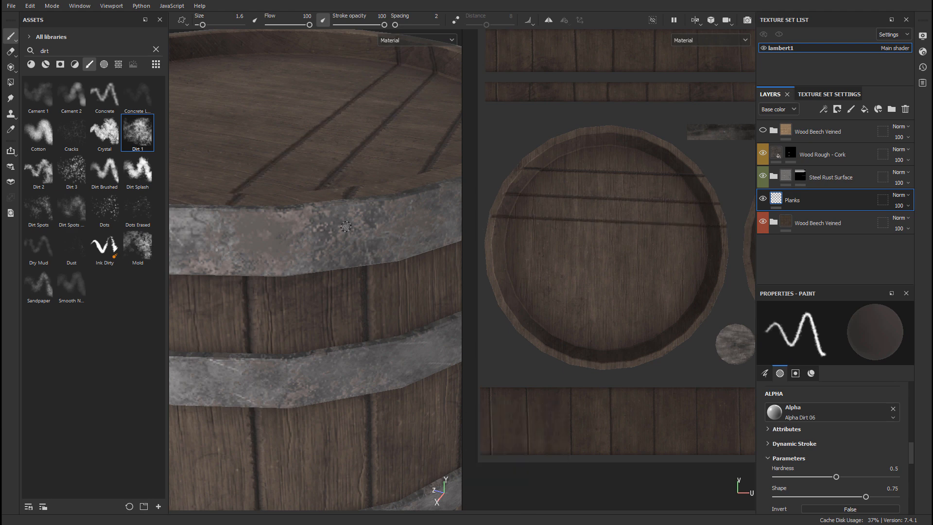
Step: Check how the lid seams line up with the side planks, undo all three, and return to the 3D view
alt+drag(330, 210, 260, 234)
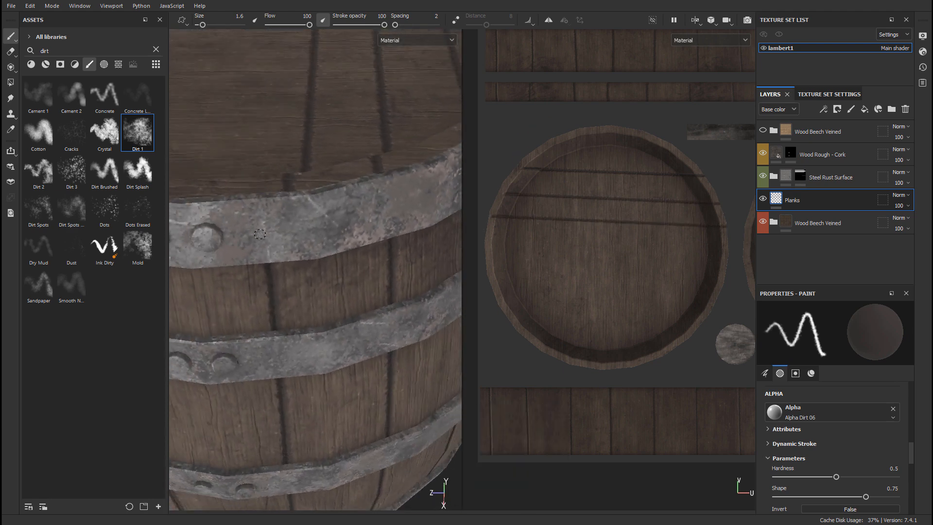
alt+drag(357, 183, 338, 219)
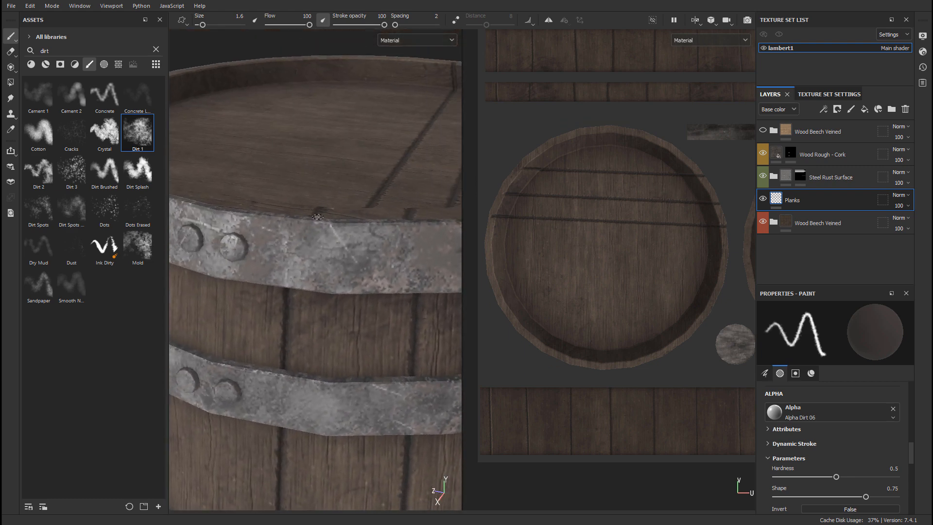
alt+middle_drag(651, 201, 648, 202)
key(ctrl+z)
key(ctrl+z)
key(ctrl+z)
scroll(561, 242, down, 3)
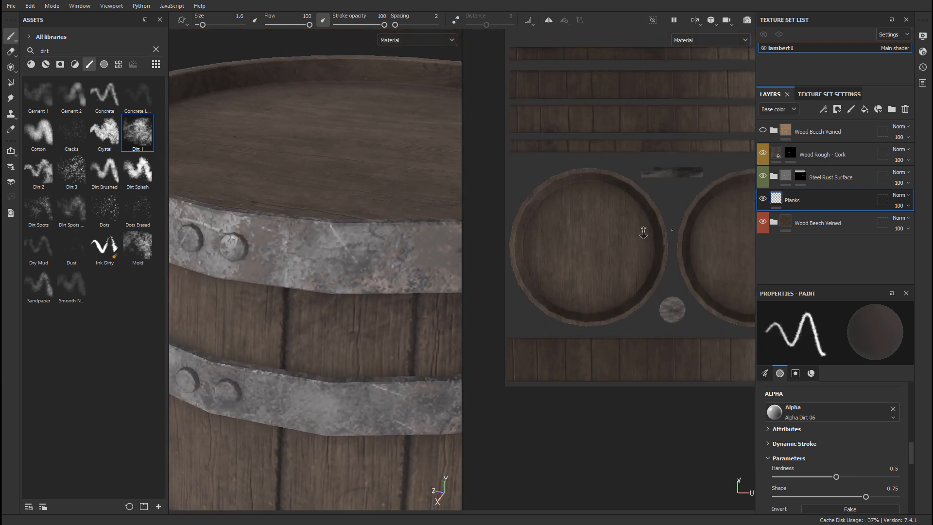
alt+right_drag(644, 232, 630, 232)
key(F2)
Step: Reduce the brush size to 1.13 and paint short plank seams across the top rim, in line with the side seams
mouse_move(466, 163)
alt+mouse_down()
mouse_move(449, 183)
mouse_move(402, 172)
mouse_move(416, 233)
mouse_move(381, 228)
mouse_move(651, 208)
mouse_move(371, 210)
mouse_move(418, 237)
mouse_move(281, 236)
mouse_move(473, 202)
mouse_move(474, 191)
mouse_move(429, 198)
mouse_move(413, 238)
mouse_move(489, 139)
mouse_move(520, 249)
mouse_move(627, 139)
mouse_move(464, 157)
alt+mouse_up()
alt+drag(553, 254, 341, 209)
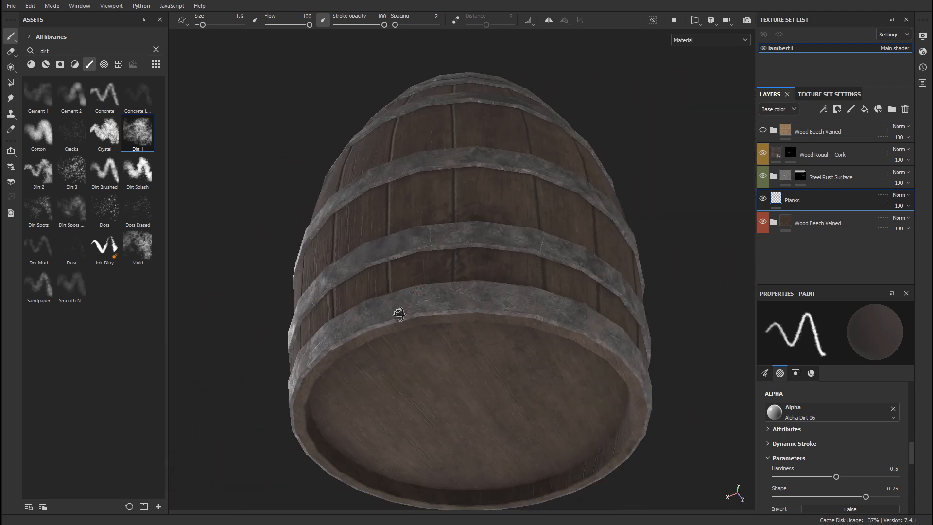
alt+drag(428, 270, 388, 306)
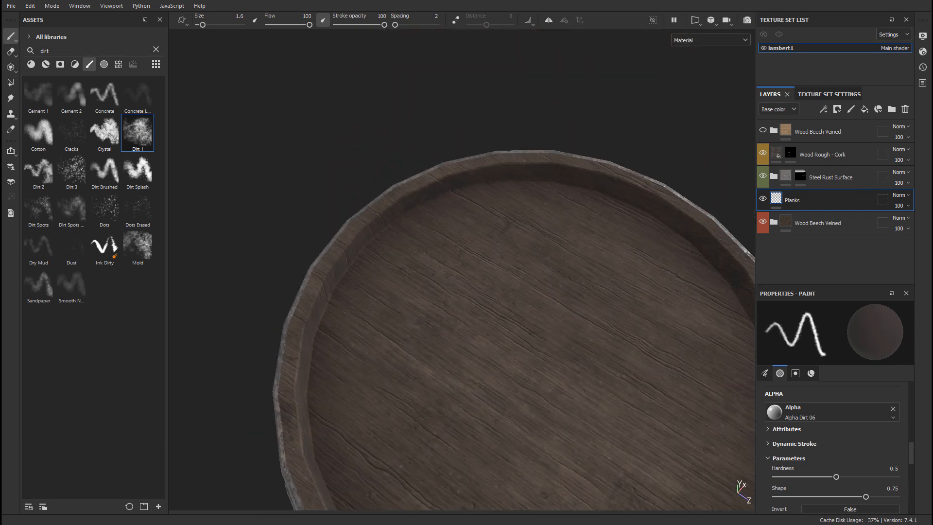
alt+right_drag(388, 306, 457, 284)
mouse_move(457, 284)
alt+mouse_down()
mouse_move(564, 203)
mouse_move(468, 227)
alt+mouse_up()
key([)
mouse_move(468, 227)
alt+middle_down()
mouse_move(468, 218)
mouse_move(578, 218)
alt+middle_up()
mouse_move(577, 218)
alt+mouse_down()
mouse_move(454, 245)
mouse_move(399, 270)
mouse_move(503, 260)
mouse_move(444, 309)
mouse_move(287, 272)
alt+mouse_up()
key(2)
mouse_move(597, 262)
alt+mouse_down()
mouse_move(492, 277)
mouse_move(506, 292)
mouse_move(483, 313)
alt+mouse_up()
key(1)
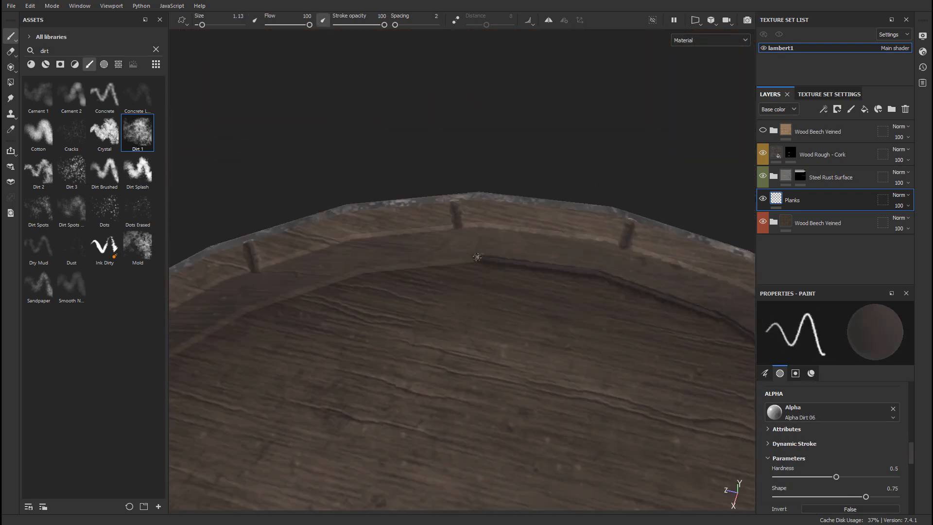
Step: Paint a dark line along the joint between lid and rim, and extend the rim seams down the inner wall
mouse_move(477, 257)
alt+mouse_down()
mouse_move(626, 292)
mouse_move(604, 297)
alt+mouse_up()
key(2)
key(1)
click(598, 273)
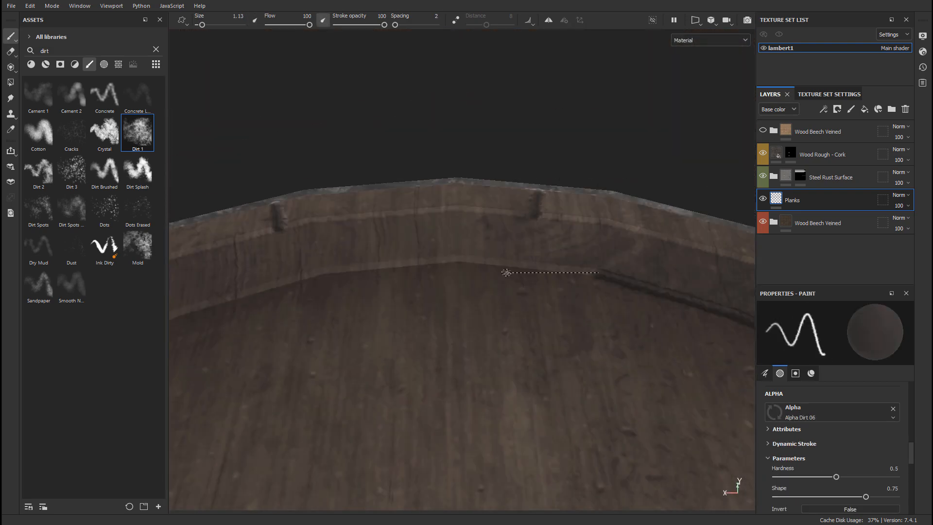
alt+drag(506, 272, 583, 273)
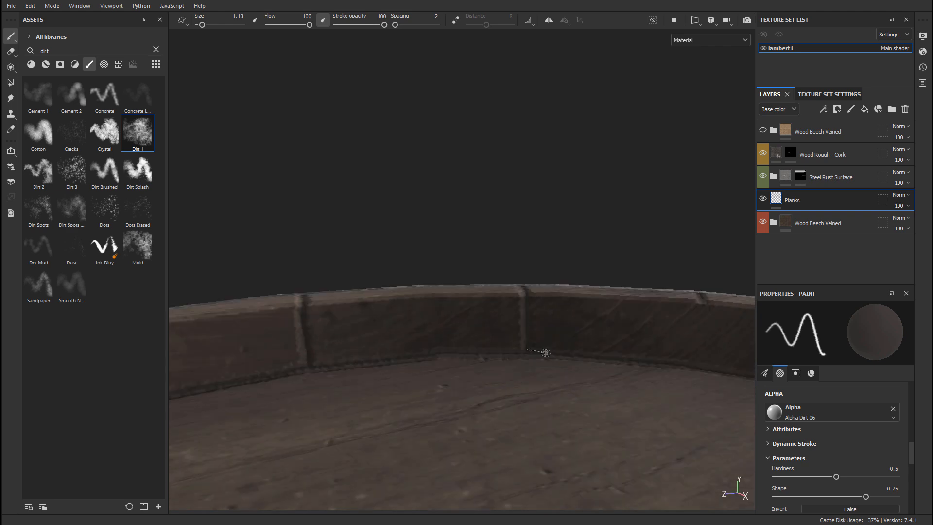
alt+right_drag(434, 228, 514, 175)
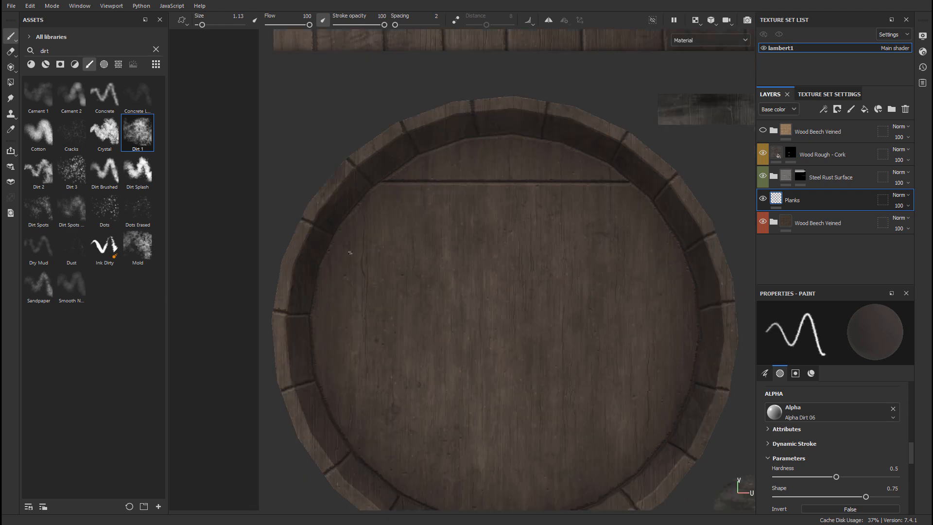
Step: Paint parallel straight plank seams across the lid's UV island in the 2D view, joining opposite rim seams
scroll(314, 285, up, 2)
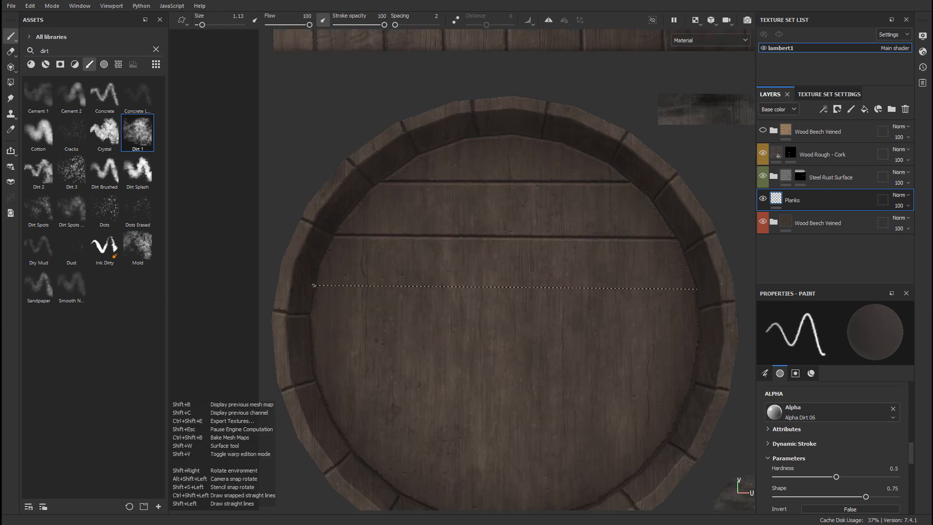
shift+click(313, 290)
click(693, 284)
mouse_move(314, 289)
alt+middle_down()
mouse_move(310, 226)
mouse_move(300, 249)
alt+middle_up()
shift+click(299, 252)
click(307, 304)
shift+click(677, 303)
alt+middle_drag(676, 303, 670, 278)
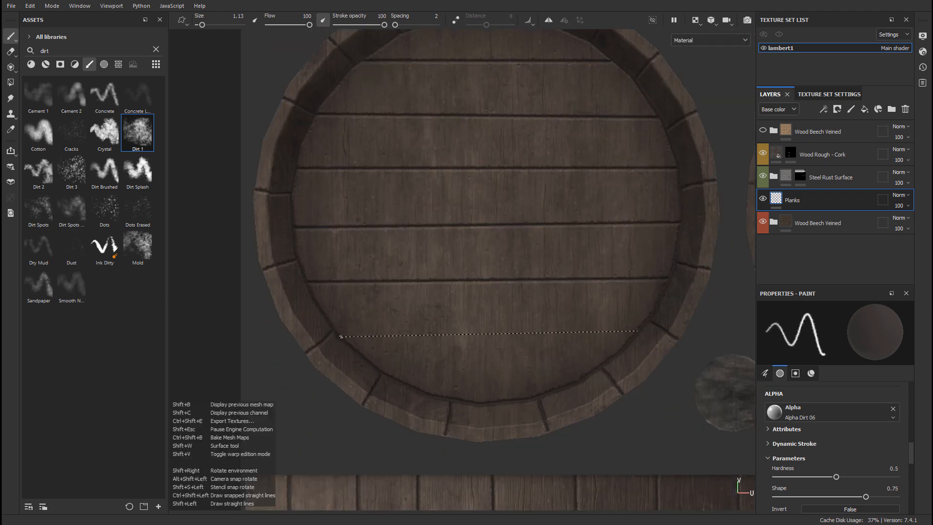
Step: Redo the next straight seam across the lid and add the last one near the island's lower edge
shift+click(341, 336)
scroll(516, 342, down, 2)
scroll(596, 273, up, 3)
key(ctrl+z)
scroll(596, 272, down, 2)
click(659, 372)
shift+click(389, 377)
click(436, 417)
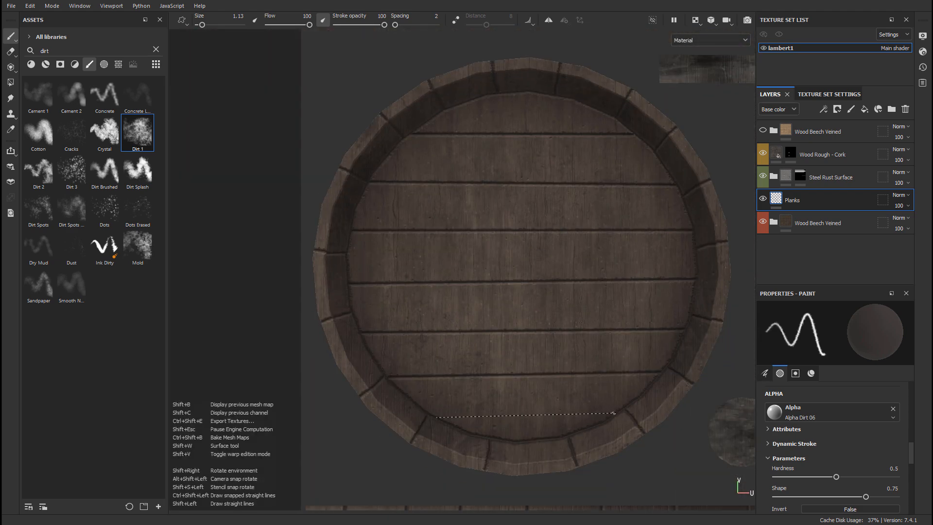
shift+click(614, 413)
Step: Return to the 3D view and examine the finished lid and rim seams from several angles
key(F2)
scroll(443, 278, down, 3)
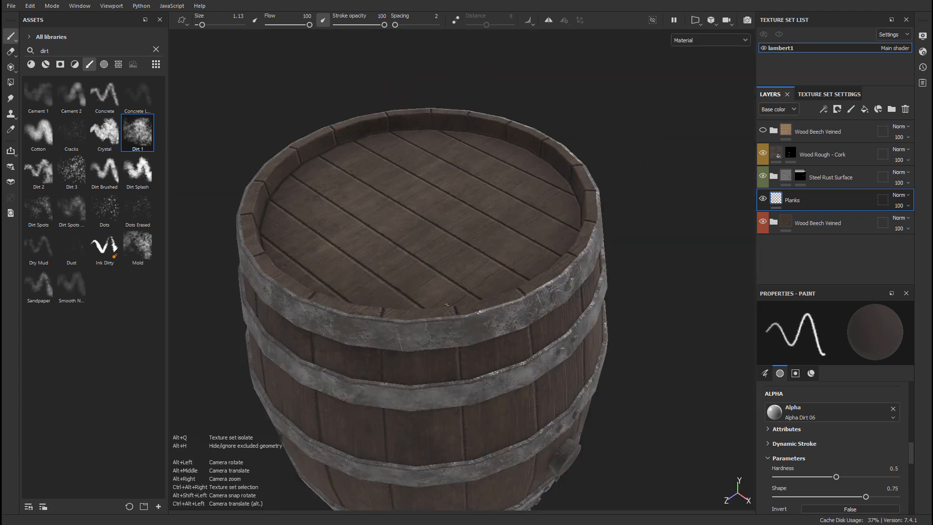
alt+drag(631, 265, 402, 303)
alt+right_drag(402, 303, 539, 311)
alt+drag(539, 311, 550, 273)
alt+right_drag(365, 255, 376, 292)
alt+drag(376, 291, 326, 233)
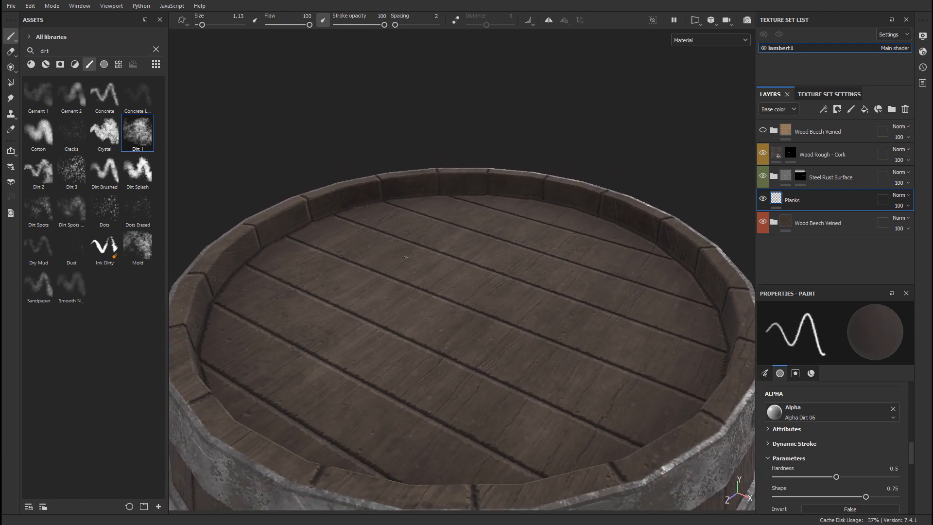
alt+middle_drag(327, 252, 461, 250)
alt+drag(461, 250, 598, 246)
alt+right_drag(598, 245, 605, 286)
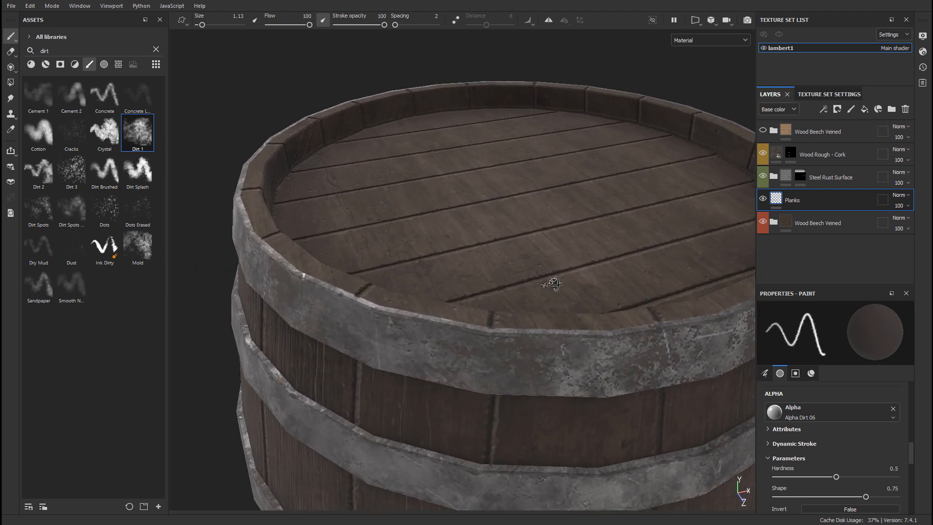
Step: Examine the painted lid and rim seams from several angles in the 3D view and on the UV island in the 2D view
alt+middle_drag(544, 315, 522, 331)
alt+drag(522, 331, 464, 294)
alt+middle_drag(464, 293, 468, 391)
alt+right_drag(469, 391, 445, 404)
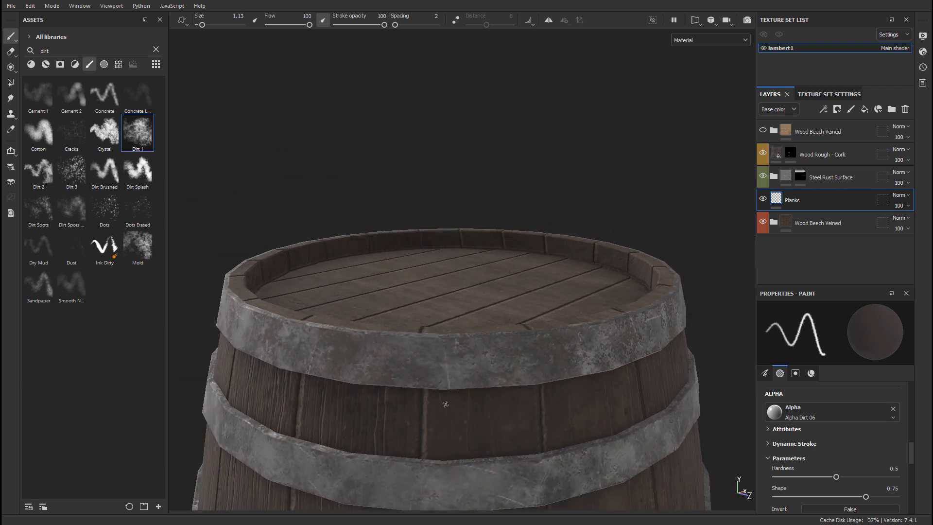
alt+drag(440, 422, 340, 421)
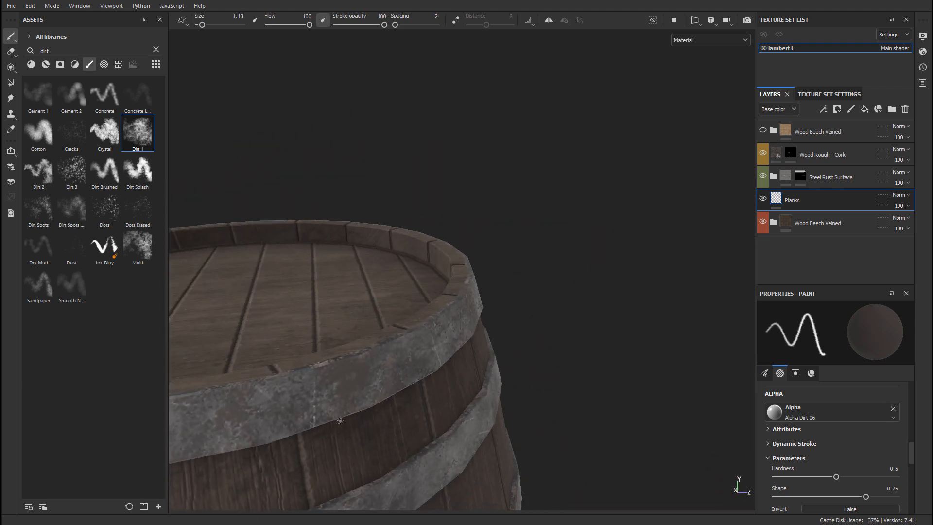
alt+drag(271, 356, 423, 374)
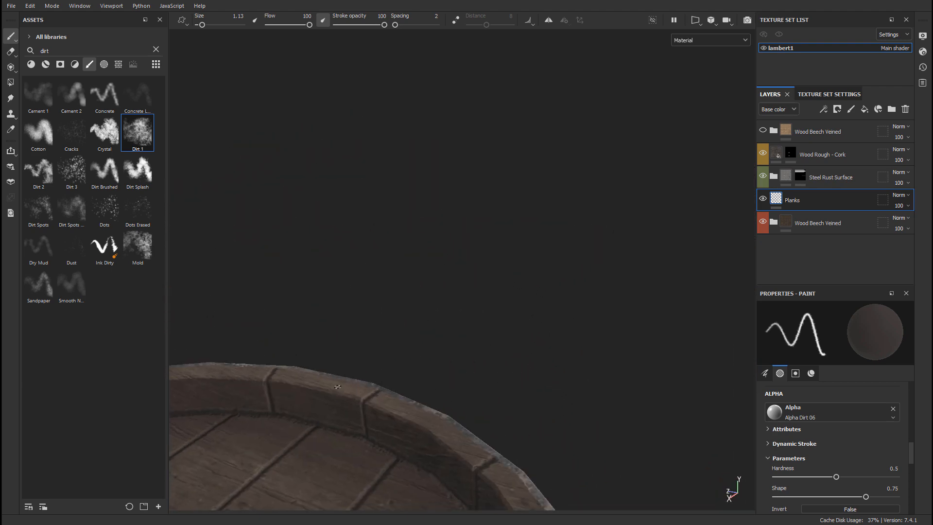
alt+right_drag(422, 374, 479, 362)
alt+drag(478, 362, 448, 283)
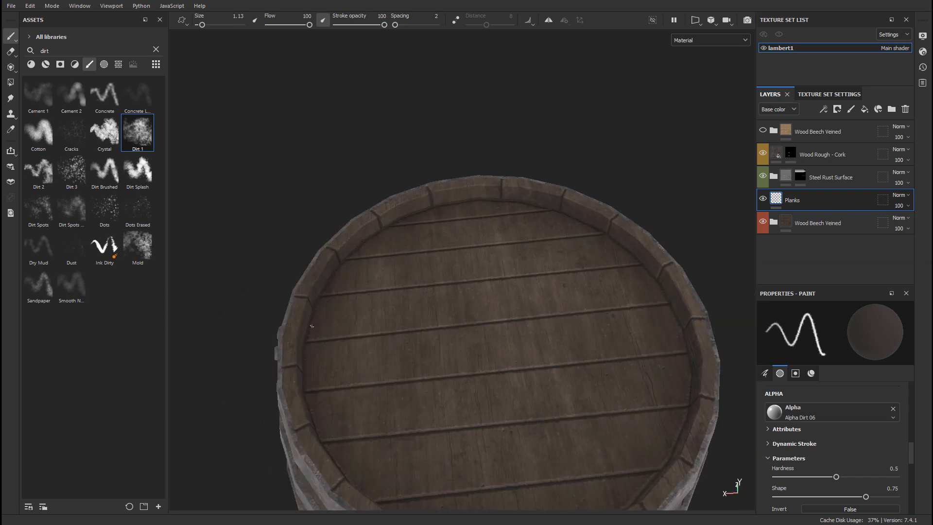
alt+drag(493, 388, 515, 462)
alt+middle_drag(525, 279, 462, 302)
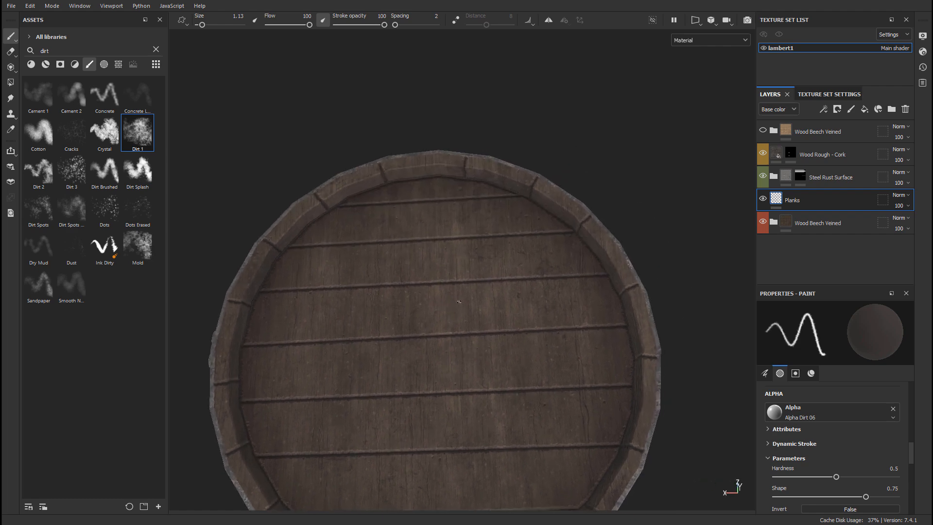
key(F3)
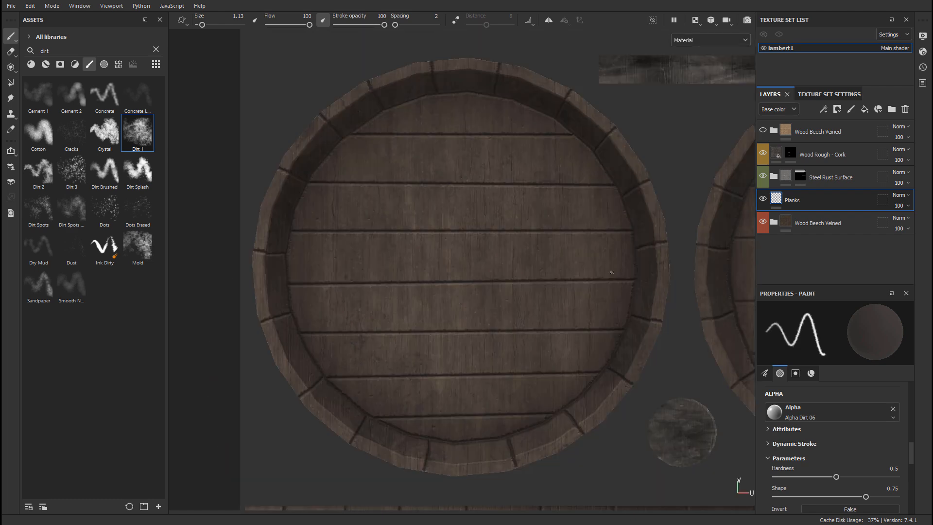
scroll(604, 272, down, 2)
alt+middle_drag(579, 256, 496, 278)
alt+middle_drag(358, 204, 387, 208)
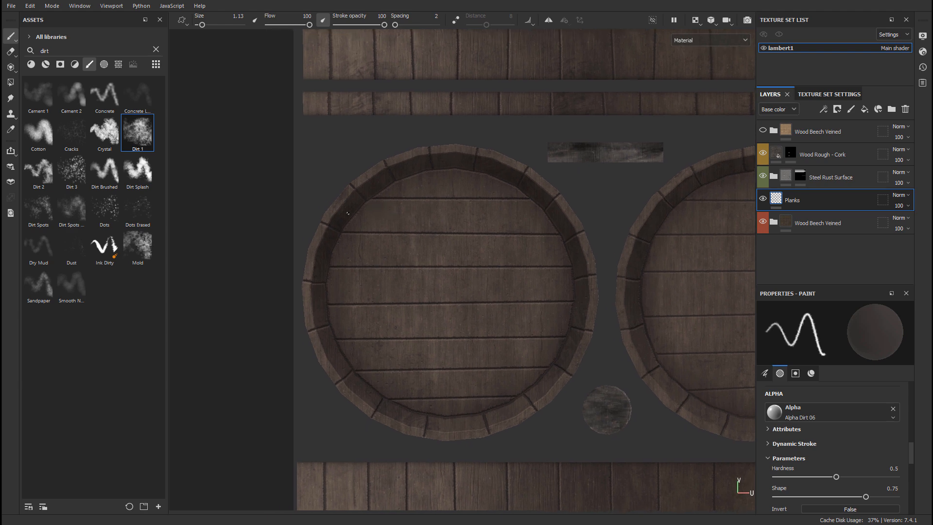
scroll(389, 208, up, 2)
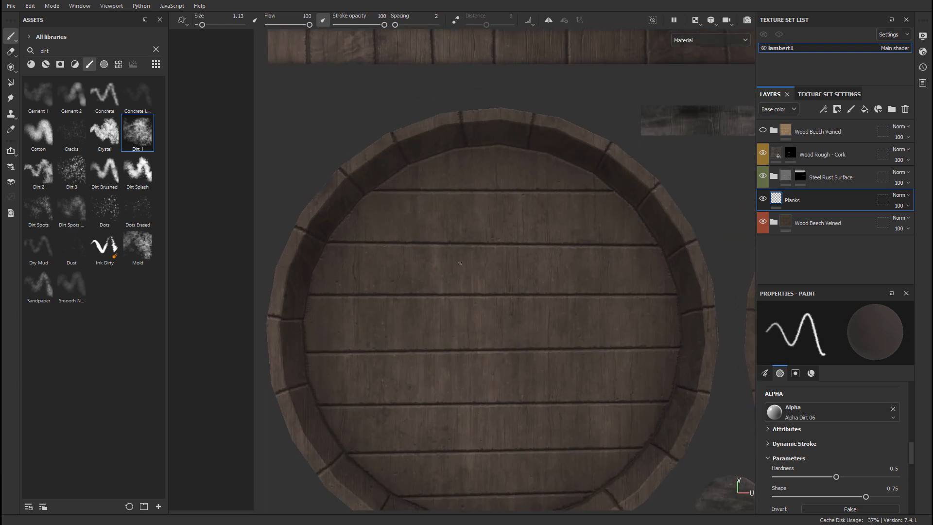
Step: Return to the 3D view and examine the plank seams on the lid and all around the barrel's sides
key(F2)
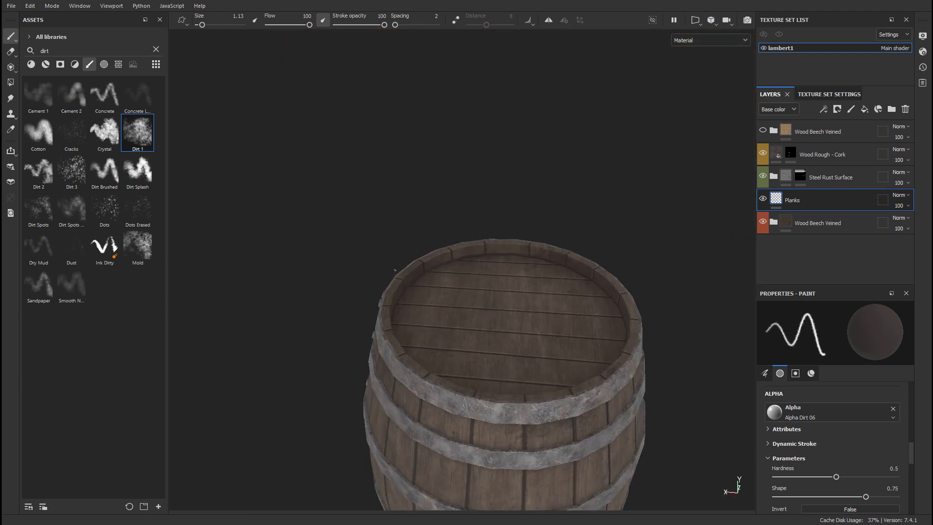
scroll(395, 270, up, 2)
alt+drag(395, 269, 505, 160)
alt+right_drag(535, 262, 515, 316)
alt+drag(456, 272, 410, 316)
scroll(562, 237, down, 2)
alt+shift+drag(562, 237, 601, 219)
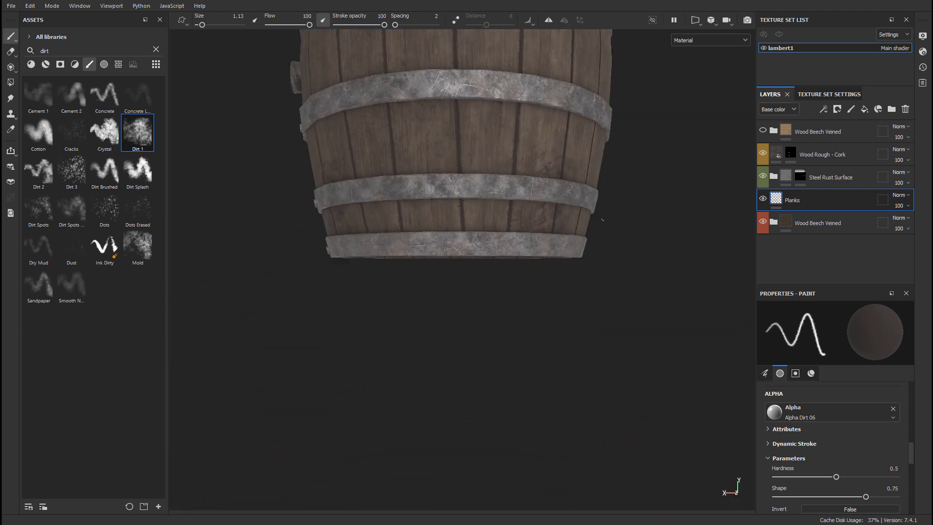
alt+middle_drag(602, 219, 587, 453)
alt+drag(598, 143, 602, 212)
alt+middle_drag(602, 212, 576, 270)
alt+drag(444, 245, 607, 214)
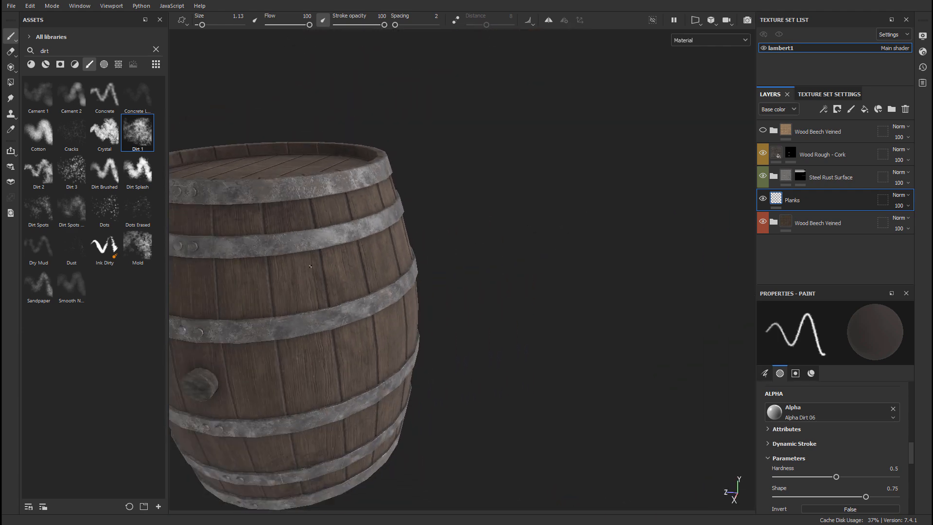
alt+drag(310, 266, 523, 208)
shift+right_drag(505, 219, 487, 223)
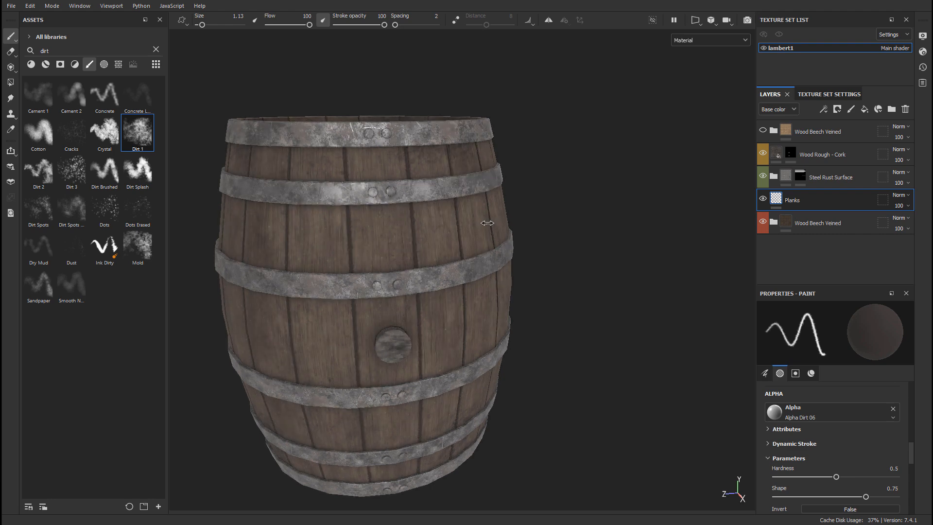
alt+drag(486, 223, 472, 233)
alt+middle_drag(473, 233, 545, 264)
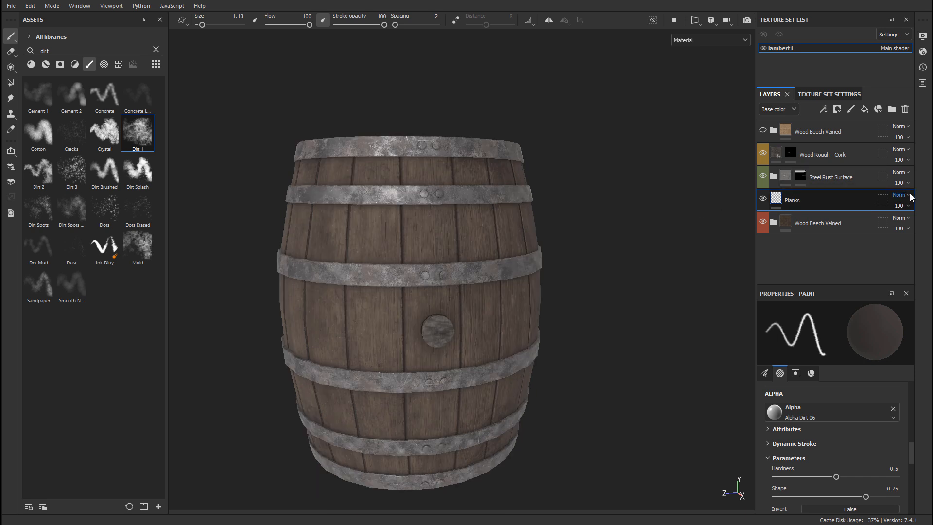
Step: Lower the Planks layer's opacity to 89
click(912, 196)
click(907, 212)
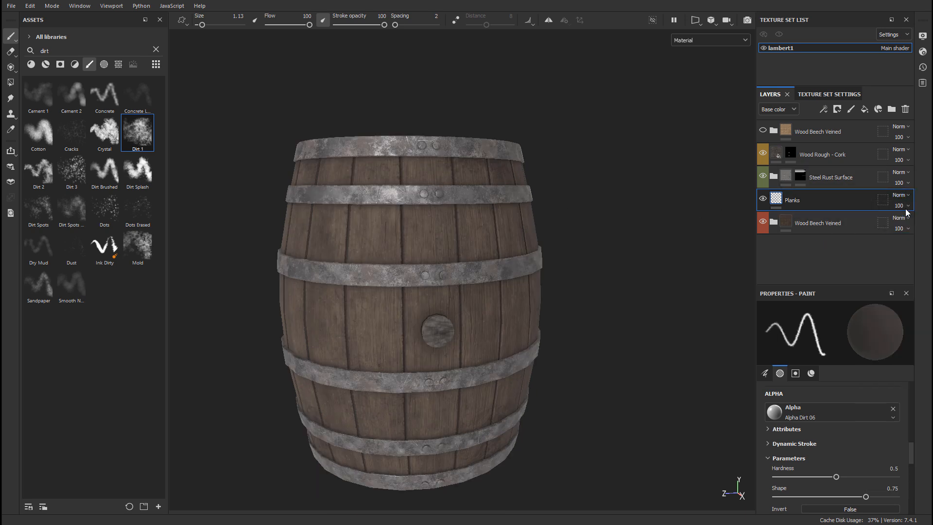
click(907, 212)
drag(925, 224, 926, 233)
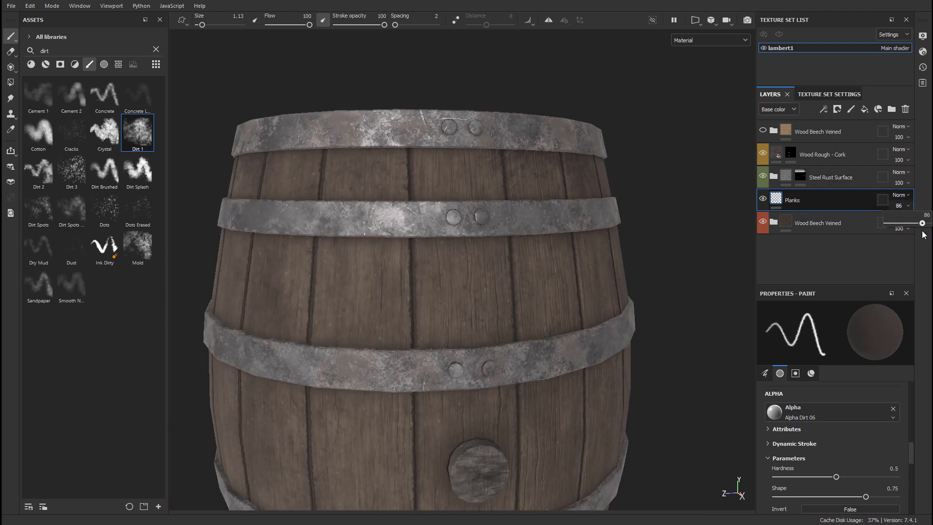
drag(924, 235, 923, 234)
Step: Examine the plank seams between the steel bands at the reduced layer opacity from several angles
scroll(558, 185, down, 3)
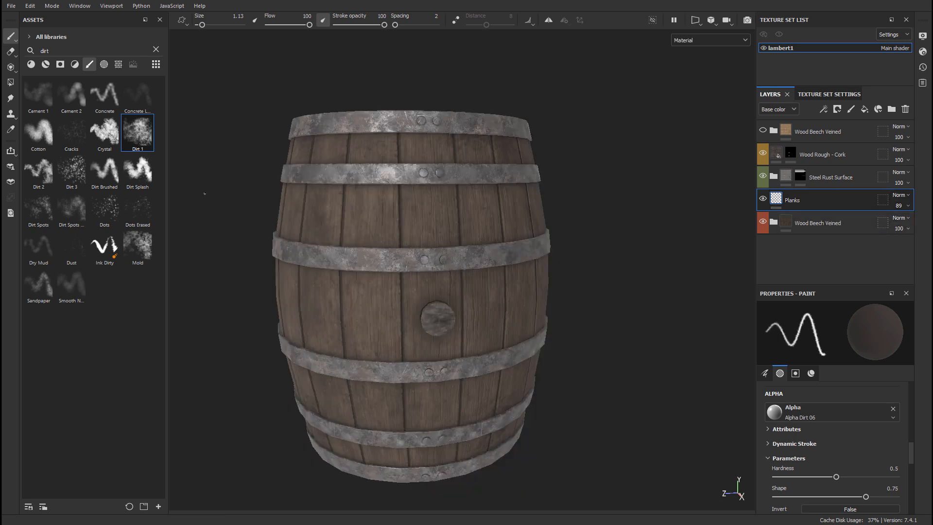
middle_drag(204, 193, 235, 202)
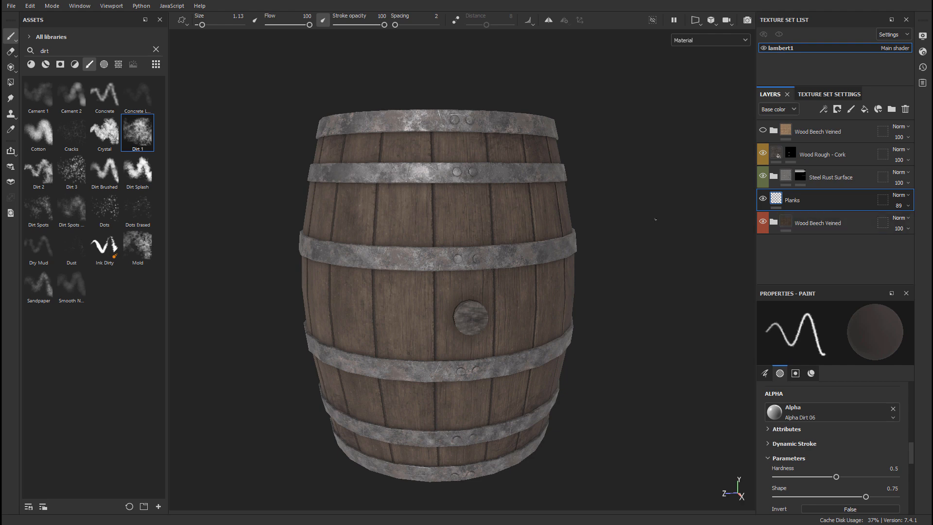
scroll(495, 196, up, 2)
alt+drag(496, 196, 550, 204)
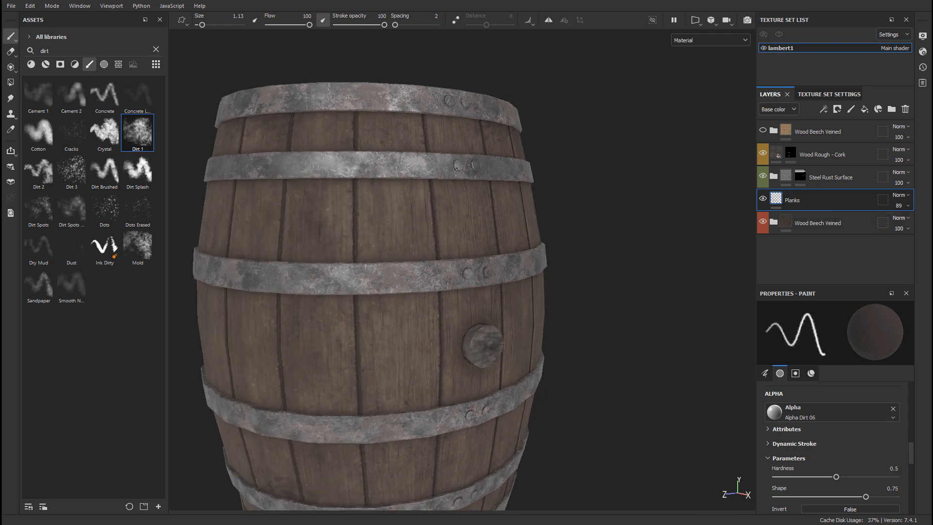
alt+drag(463, 194, 373, 213)
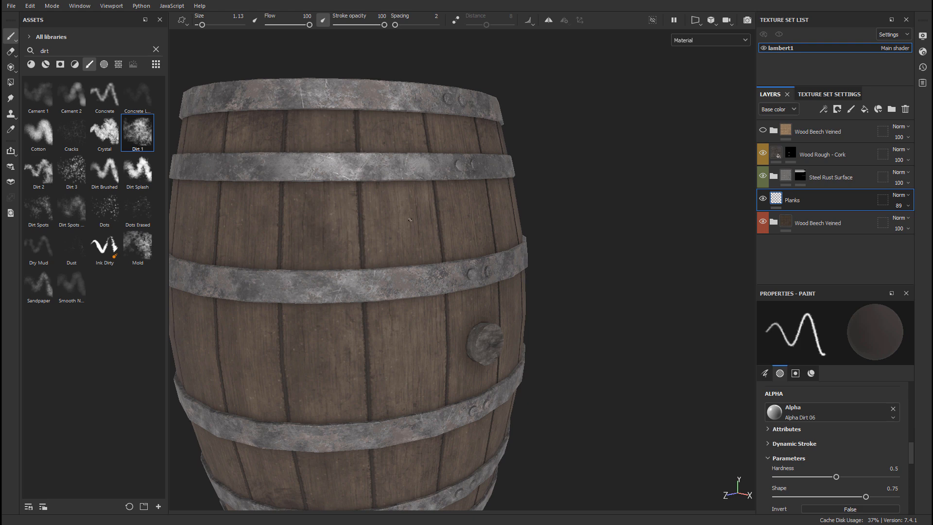
alt+right_drag(453, 296, 435, 259)
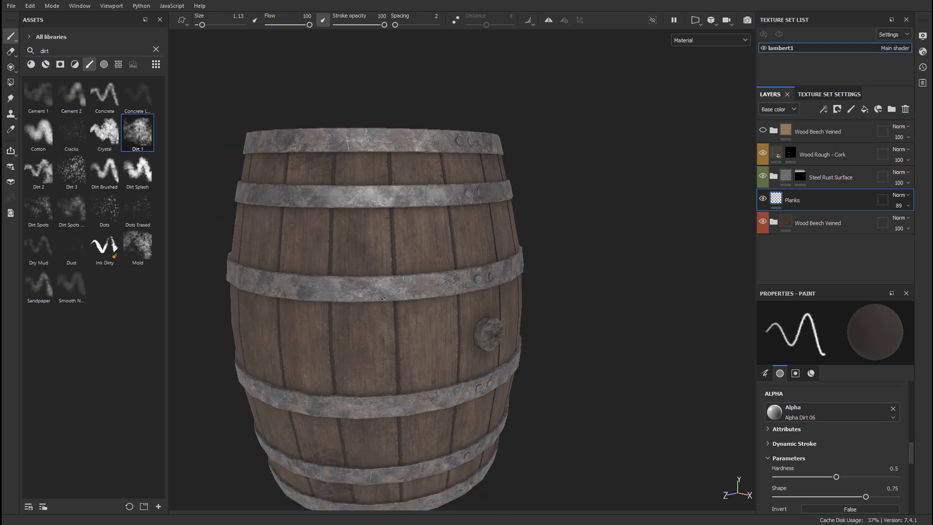
alt+middle_drag(434, 259, 419, 255)
alt+drag(418, 255, 524, 287)
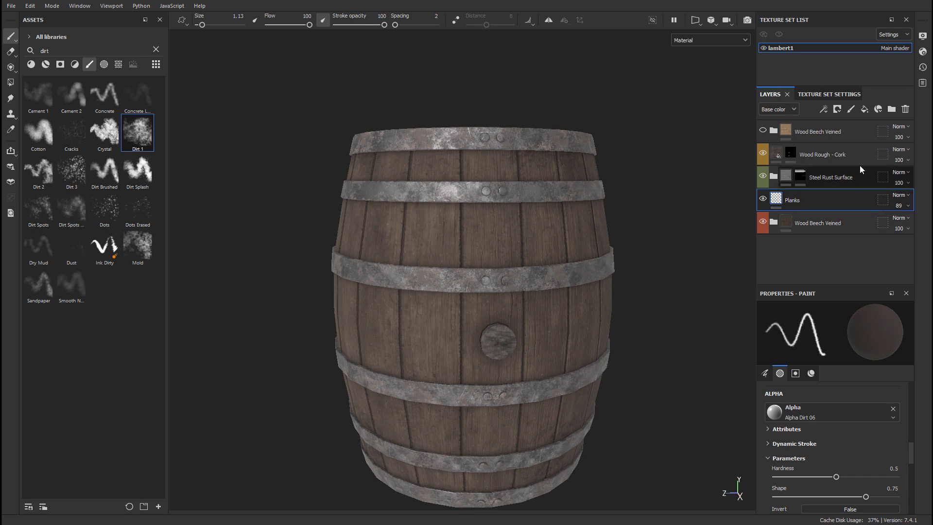
Step: Add a fill layer directly above the Planks layer and switch off its height, metal and nrm channels
click(864, 109)
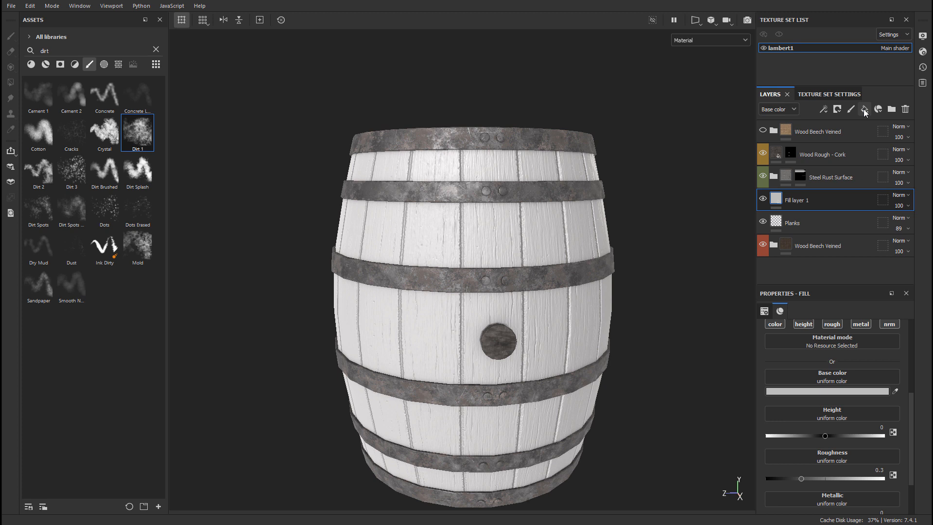
scroll(836, 354, up, 2)
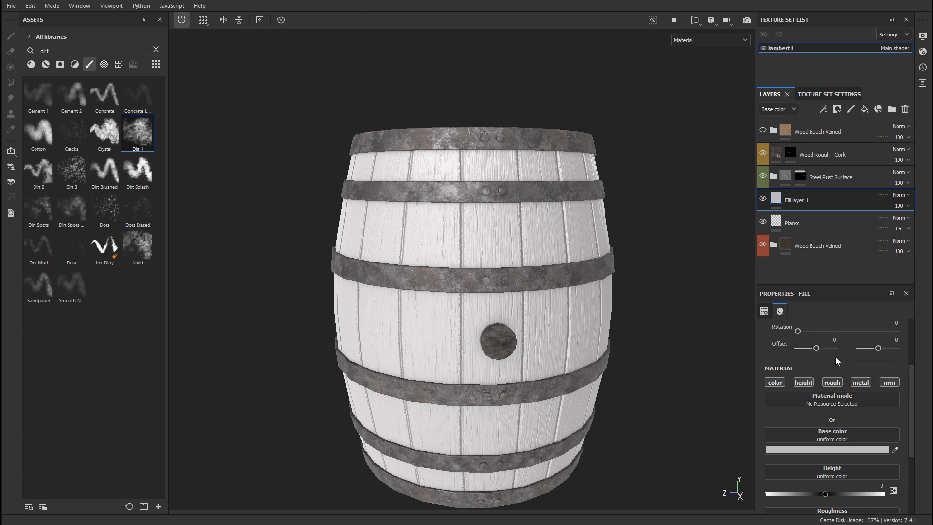
click(887, 381)
click(860, 383)
click(799, 383)
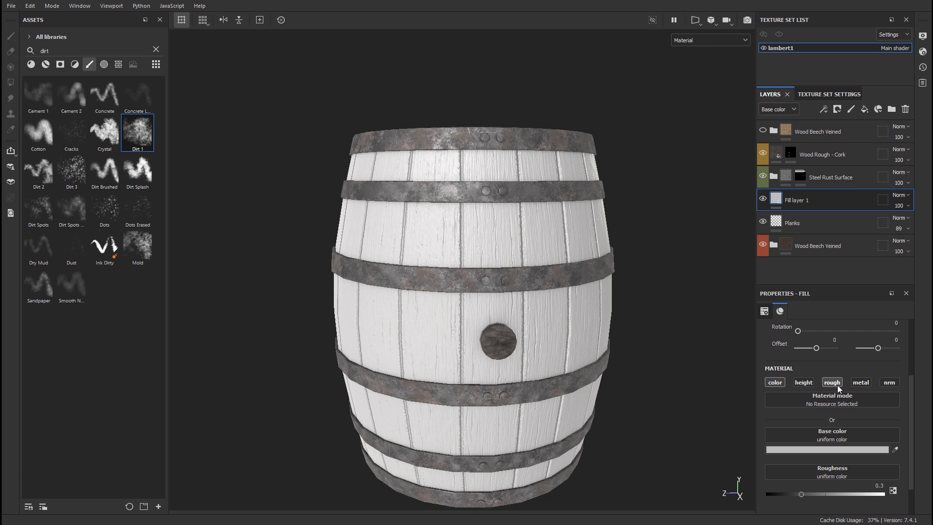
Step: Set the new fill layer's uniform roughness to 0.9143
scroll(837, 384, down, 2)
drag(799, 453, 863, 452)
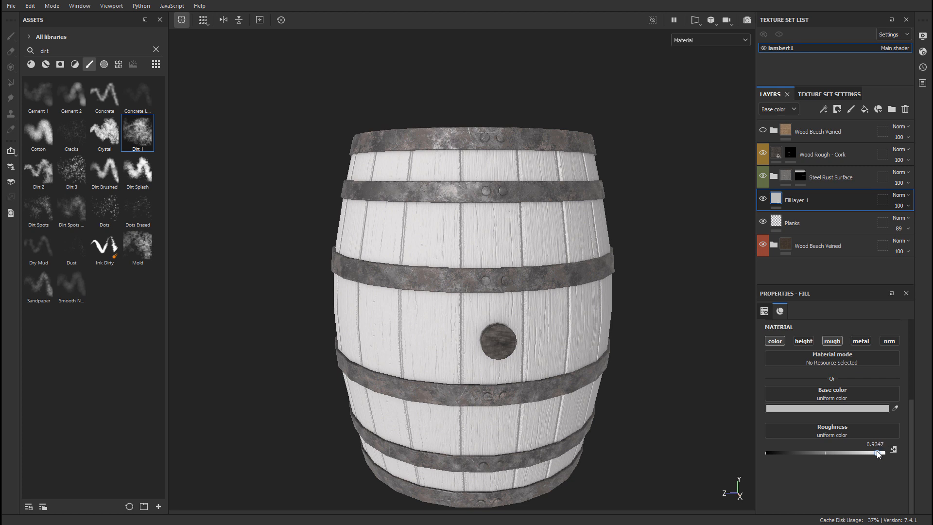
drag(877, 453, 876, 453)
Step: Set the fill layer's base color to the very dark brown 1D1A17 and close the color picker
click(829, 408)
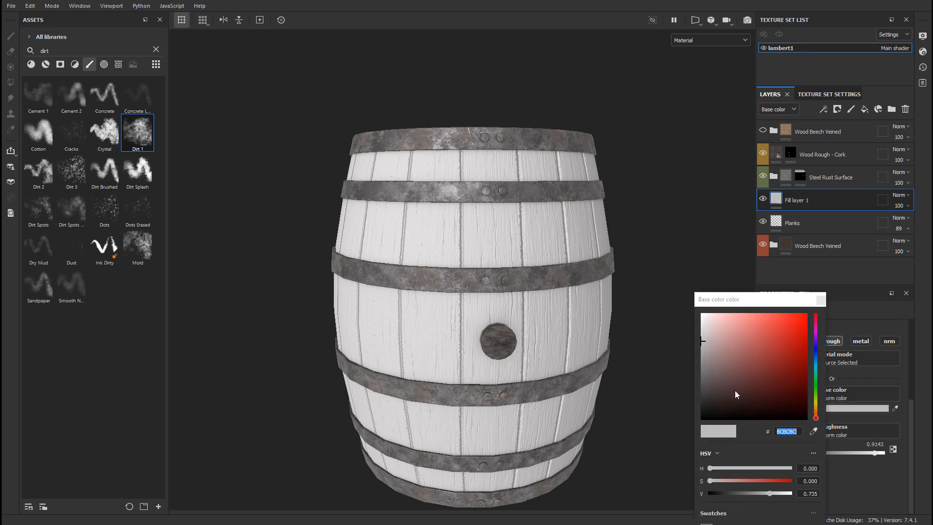
drag(736, 395, 713, 406)
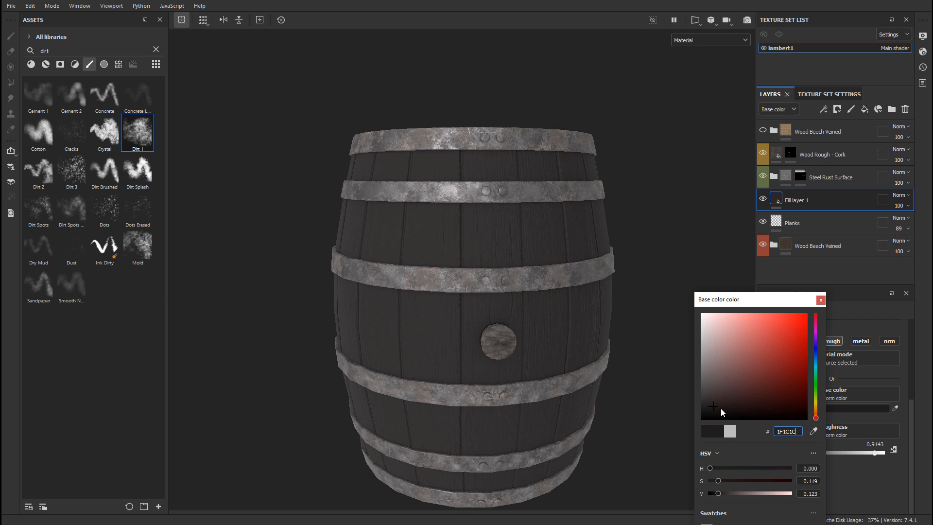
drag(816, 419, 817, 414)
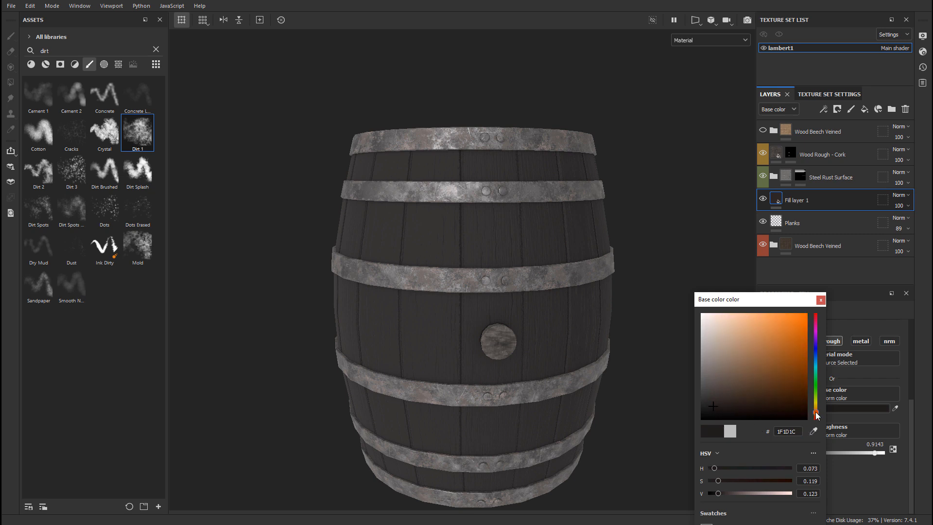
drag(750, 399, 730, 404)
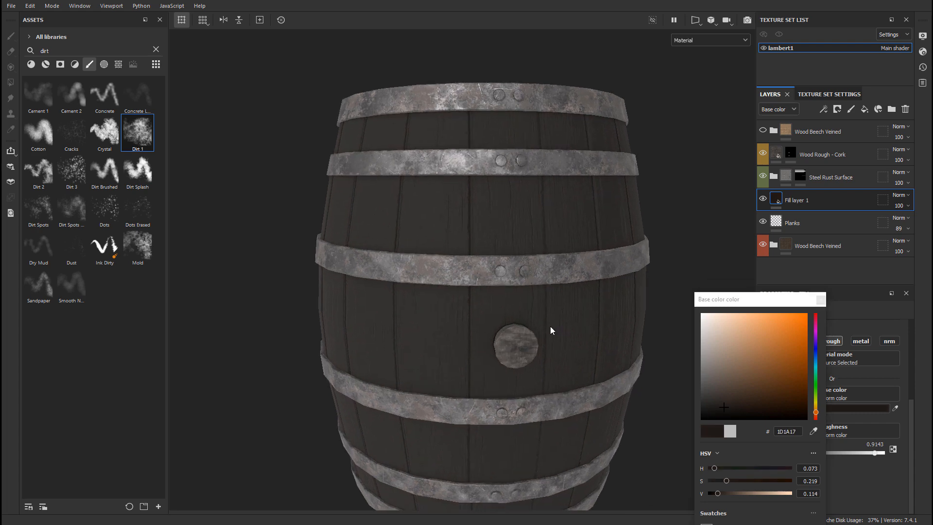
mouse_move(550, 329)
alt+mouse_down()
mouse_move(604, 304)
mouse_move(562, 316)
alt+mouse_up()
click(819, 299)
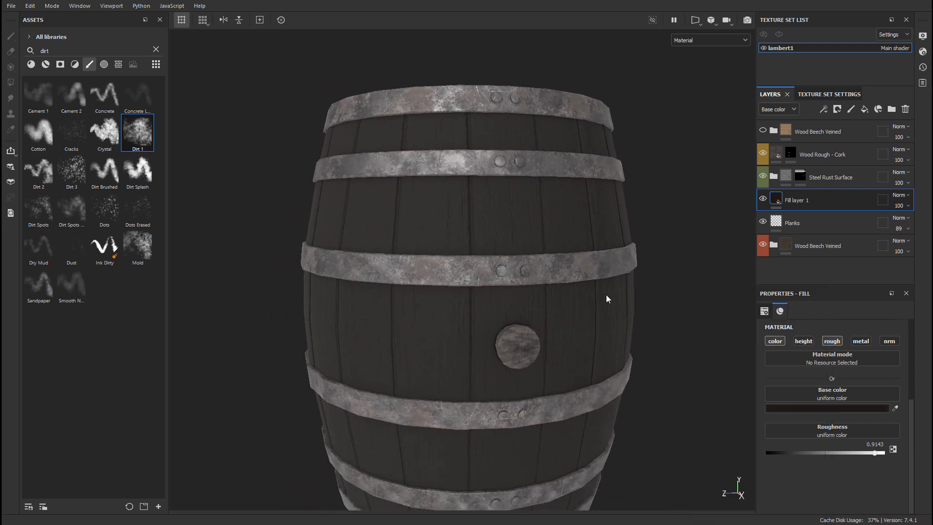
alt+drag(606, 295, 559, 285)
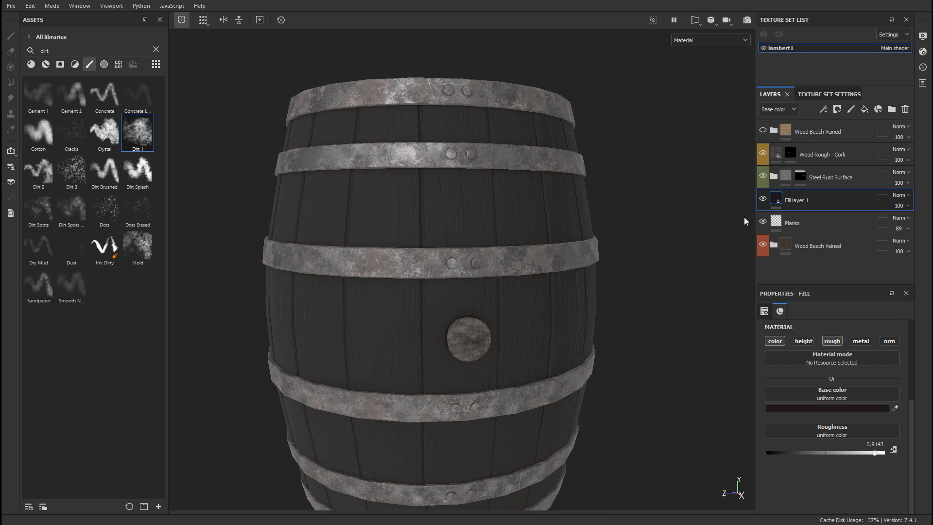
Step: Rename the new fill layer as "Fill layer Wood Dirt/Rust"
click(776, 200)
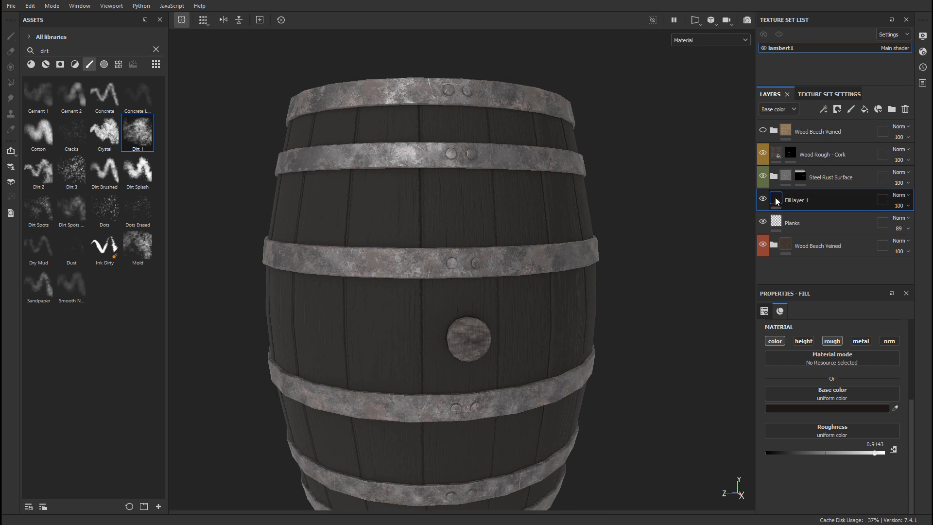
double_click(795, 201)
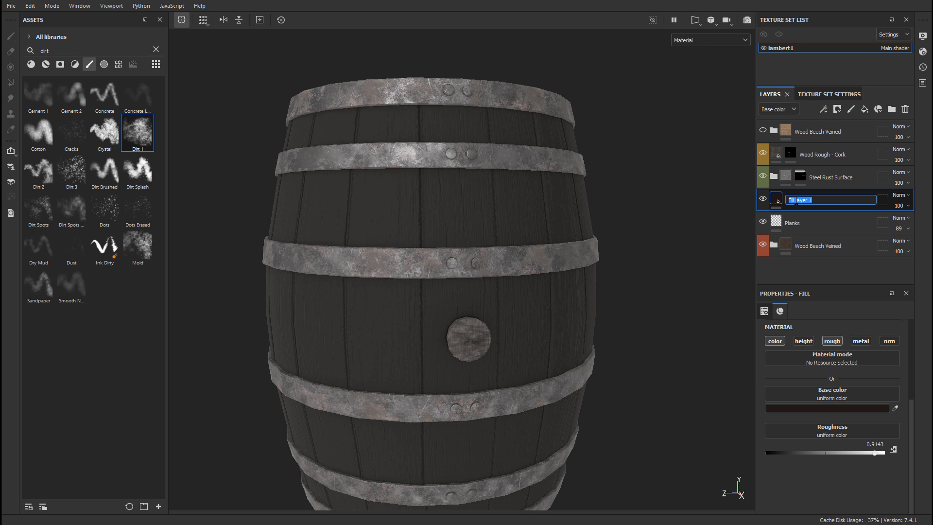
key(Right)
text(Wood Dirt/Rust)
key(Return)
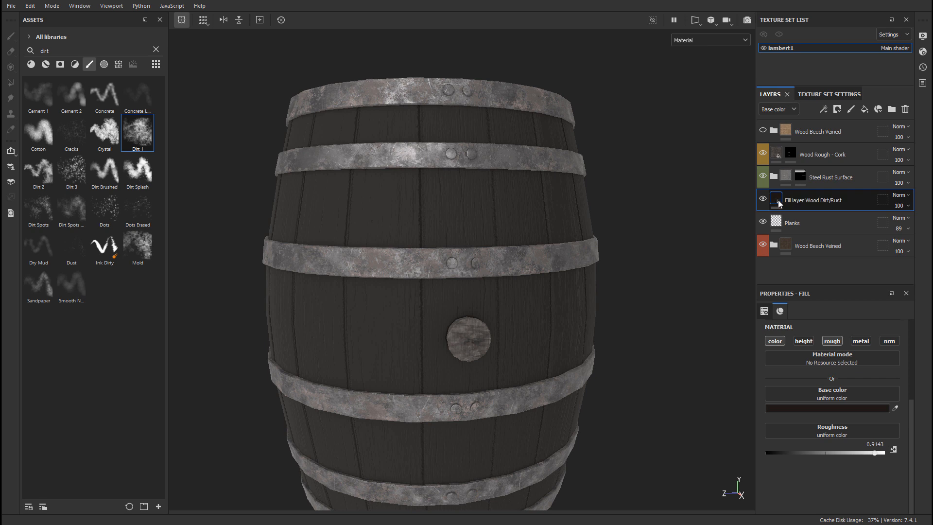
Step: Add a black mask to the Fill layer Wood Dirt/Rust layer and attach an empty generator to that mask
right_click(775, 199)
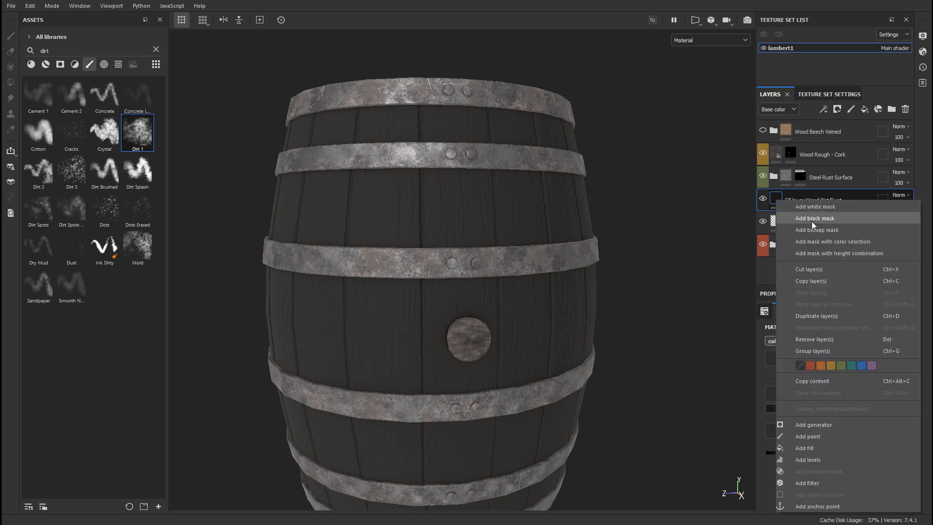
click(814, 218)
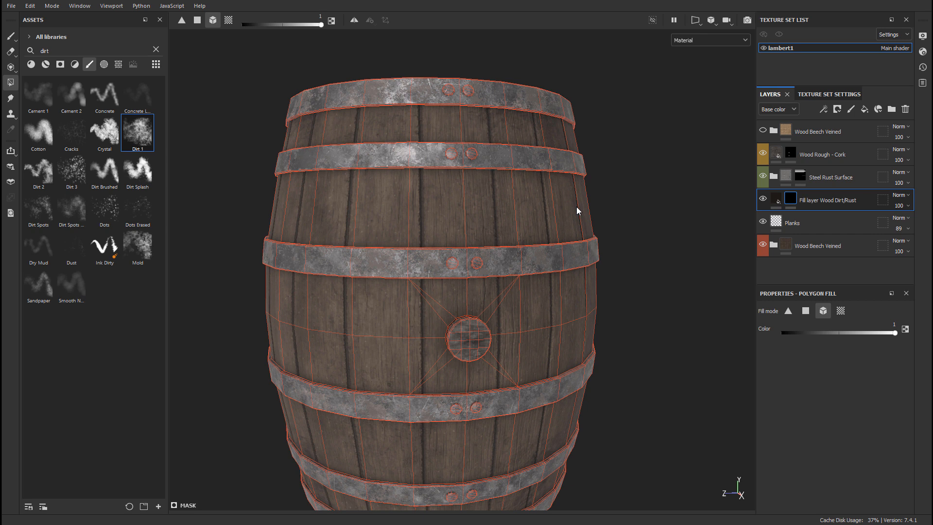
mouse_move(793, 204)
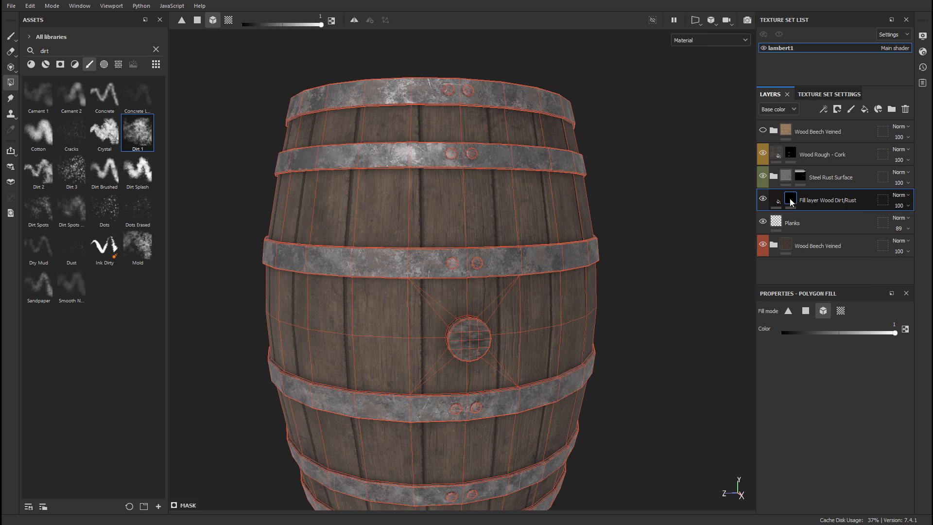
right_click(791, 202)
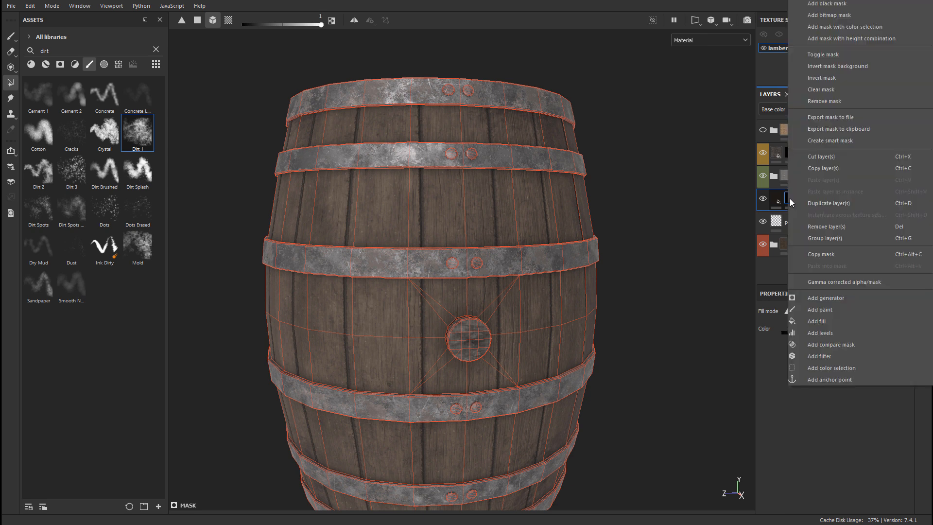
click(825, 297)
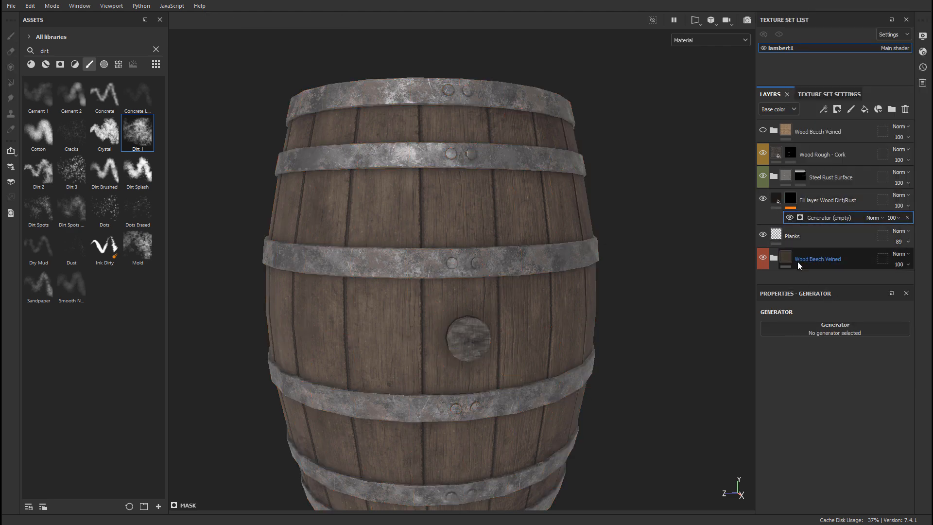
Step: Assign the Dripping Rust generator to the dirt layer's mask
click(815, 331)
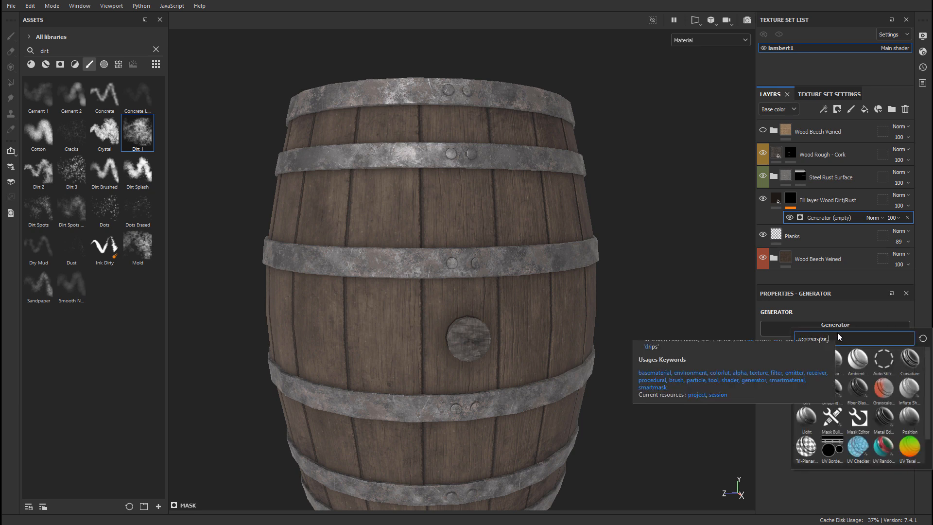
scroll(928, 411, down, 2)
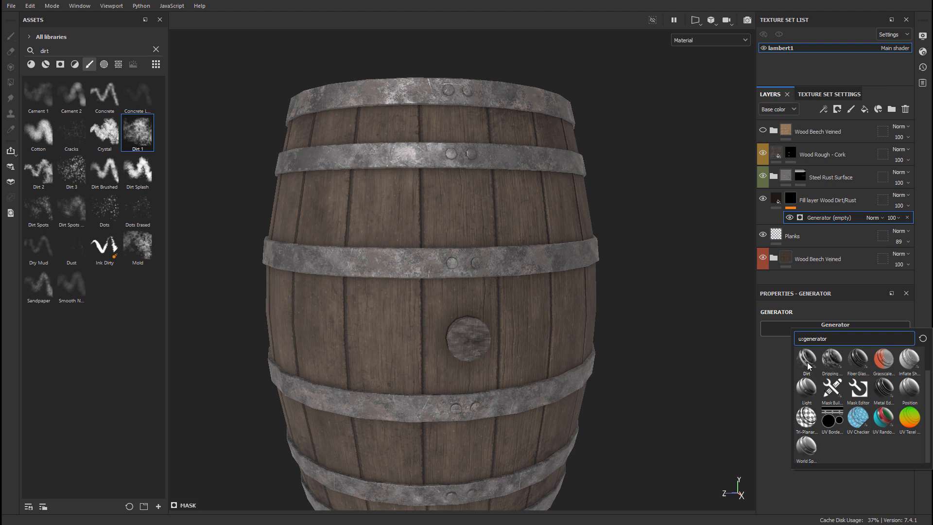
mouse_move(836, 363)
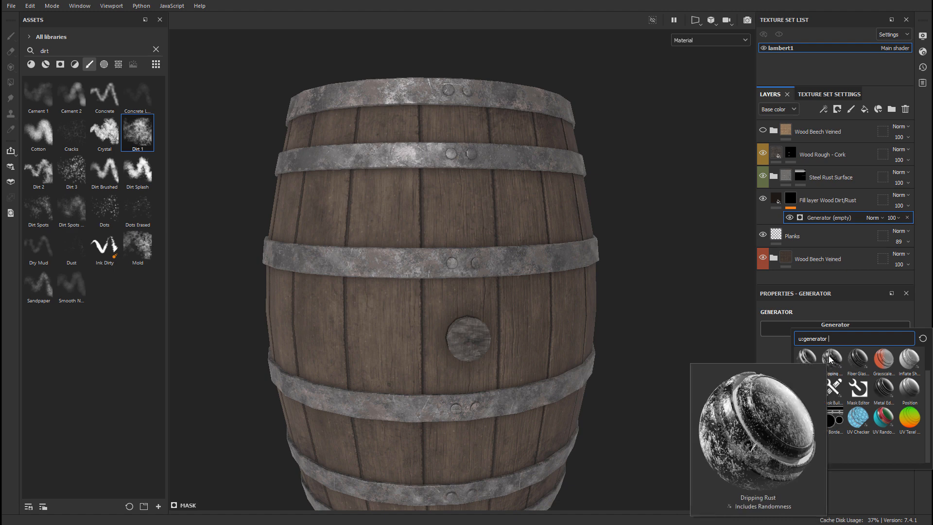
click(831, 357)
scroll(443, 279, up, 2)
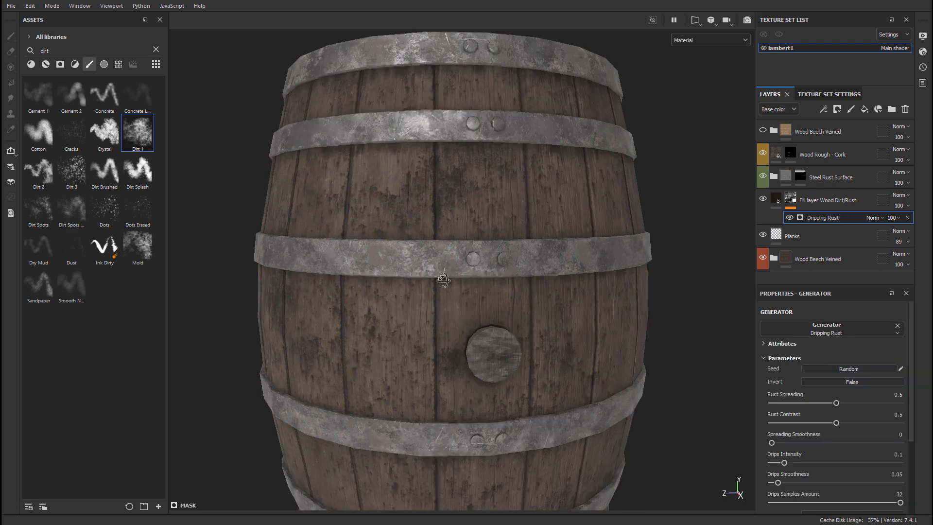
alt+drag(443, 279, 539, 296)
scroll(383, 284, down, 2)
alt+middle_drag(539, 296, 546, 267)
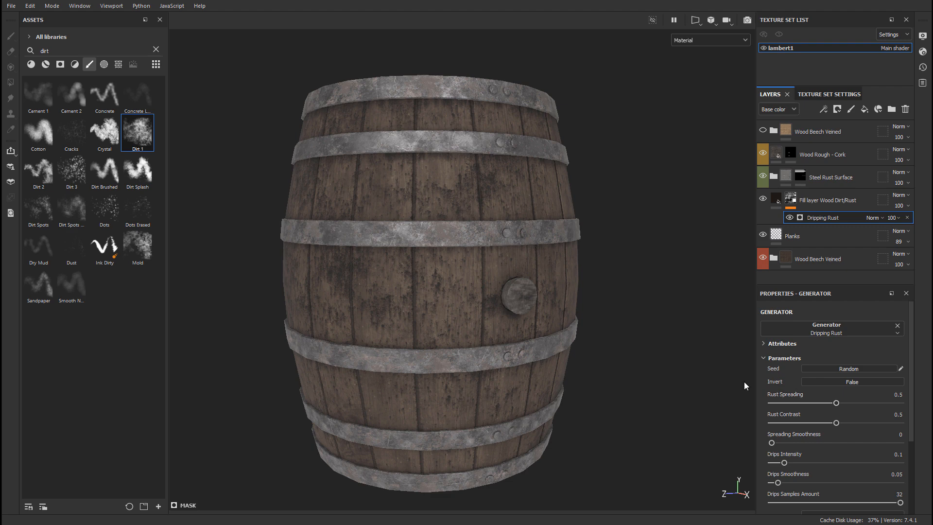
Step: Set the generator's Rust Spreading to 0.56, Rust Contrast to 0.53 and Spreading Smoothness to 0.05
mouse_move(835, 403)
mouse_down()
mouse_move(806, 402)
mouse_move(855, 401)
mouse_move(843, 403)
mouse_up()
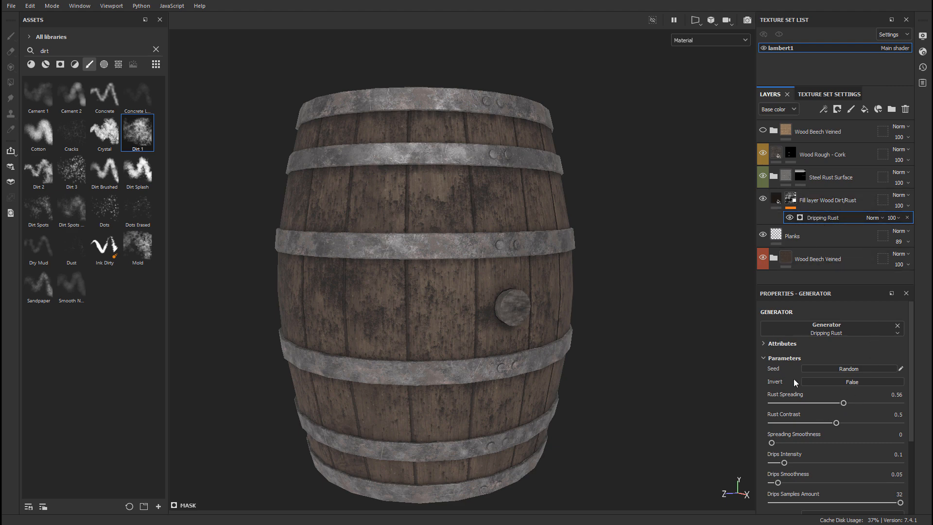
mouse_move(836, 423)
mouse_down()
mouse_move(824, 423)
mouse_move(841, 395)
mouse_up()
mouse_move(771, 443)
mouse_down()
mouse_move(801, 443)
mouse_move(777, 443)
mouse_up()
scroll(552, 308, up, 3)
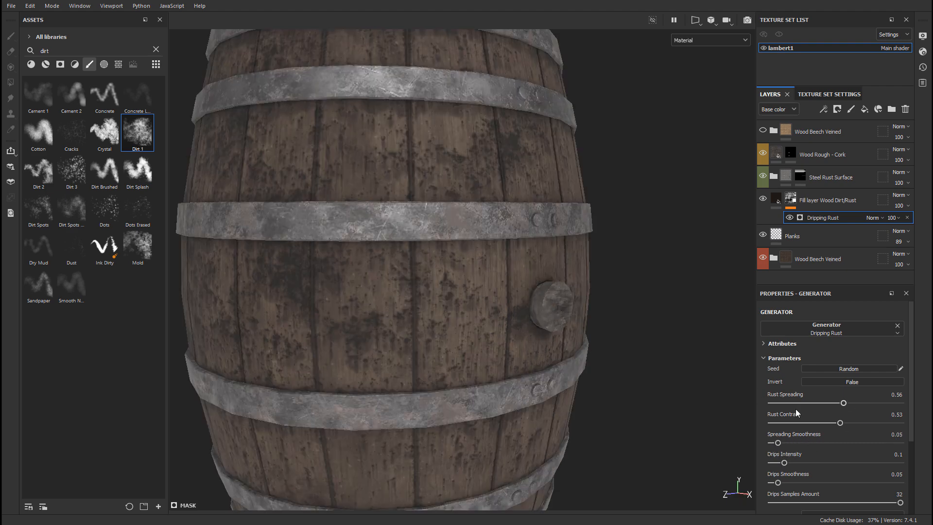
Step: Lower the Dripping Rust generator's Rust Contrast to 0.36 and raise its Spreading Smoothness to 0.08
drag(840, 423, 818, 430)
drag(789, 444, 784, 463)
mouse_move(843, 403)
mouse_down()
mouse_move(818, 406)
mouse_move(843, 407)
mouse_up()
Step: Raise the Dripping Rust generator's Rust Spreading to 0.6
scroll(472, 340, down, 3)
alt+drag(473, 339, 467, 307)
alt+right_drag(466, 306, 366, 306)
alt+drag(367, 306, 487, 302)
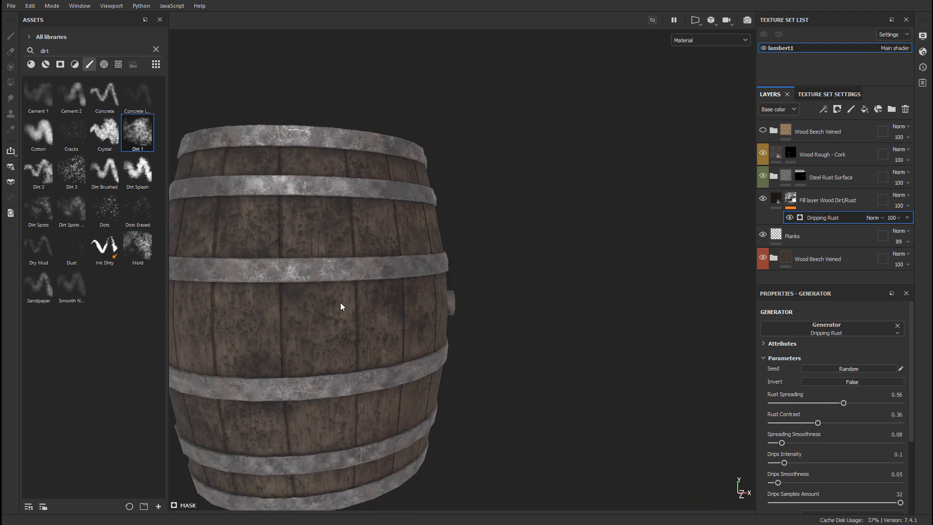
alt+drag(342, 306, 417, 312)
alt+right_drag(418, 311, 422, 314)
alt+drag(422, 314, 383, 306)
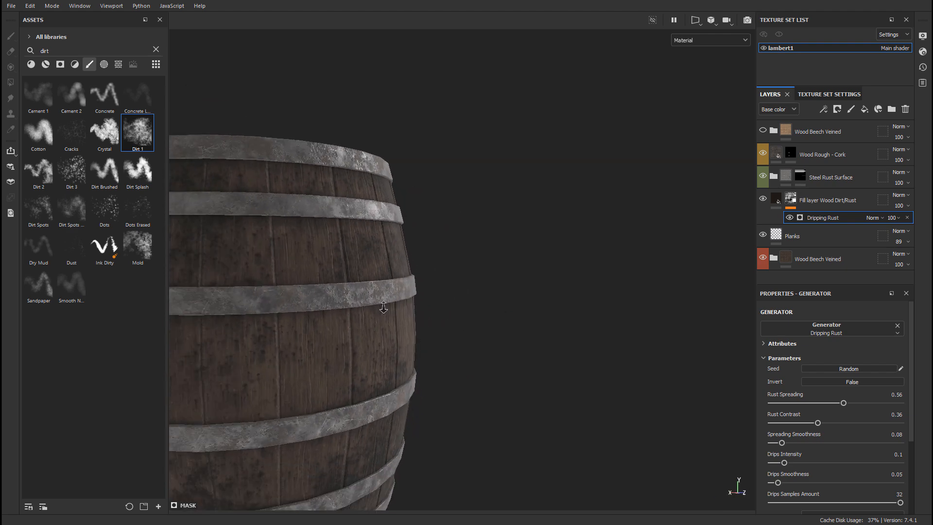
shift+right_drag(383, 306, 356, 307)
shift+right_drag(506, 296, 533, 295)
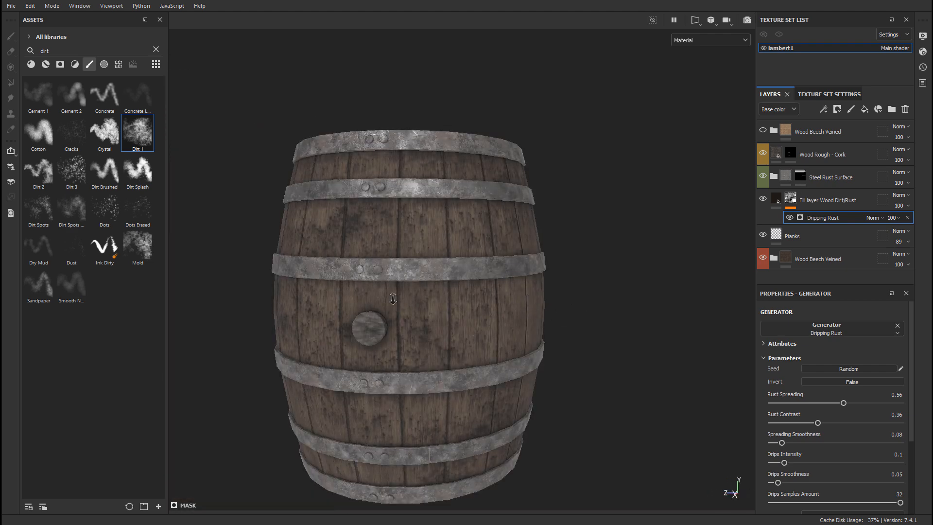
alt+right_drag(389, 293, 527, 298)
alt+middle_drag(527, 298, 485, 313)
drag(843, 402, 849, 404)
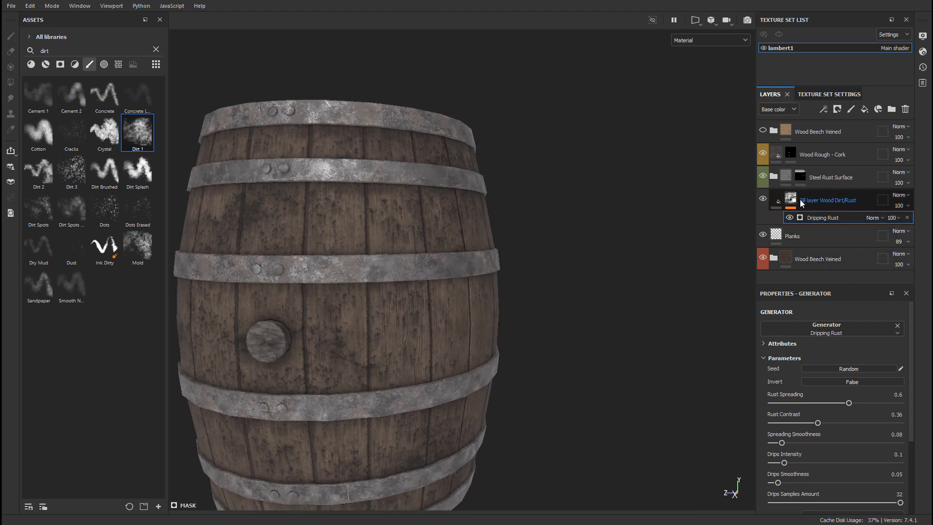
Step: Lighten the Fill layer Wood Dirt/Rust base color to 302925 and close the color picker
click(776, 198)
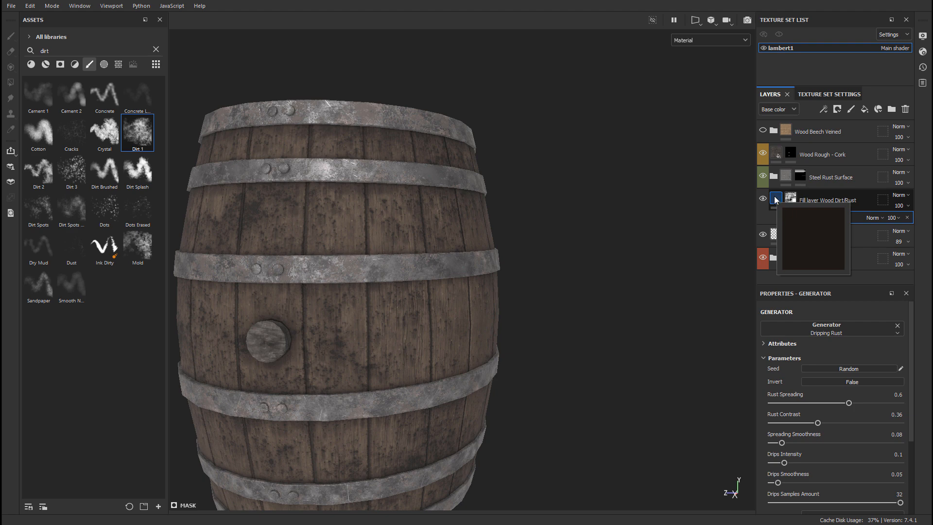
click(776, 199)
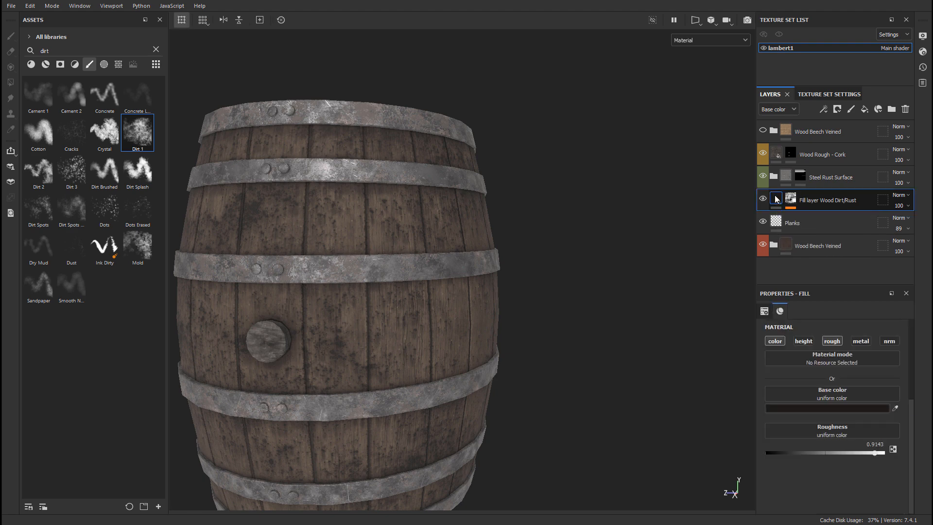
click(832, 409)
text(302925)
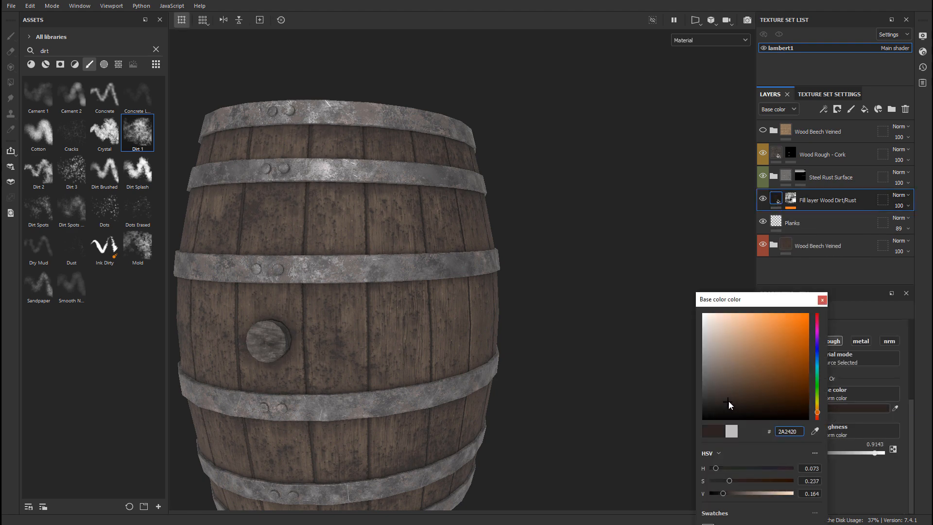
alt+middle_drag(330, 324, 417, 313)
mouse_move(416, 312)
alt+mouse_down()
mouse_move(469, 313)
mouse_move(408, 311)
alt+mouse_up()
alt+right_drag(437, 306, 468, 296)
alt+drag(468, 273, 501, 269)
alt+middle_drag(502, 269, 500, 291)
alt+right_drag(500, 291, 437, 292)
alt+drag(438, 291, 454, 309)
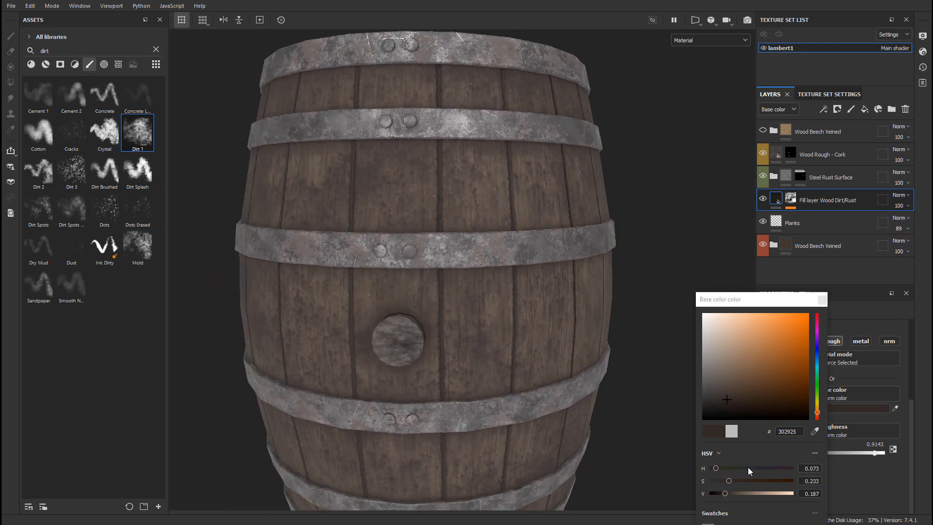
click(821, 299)
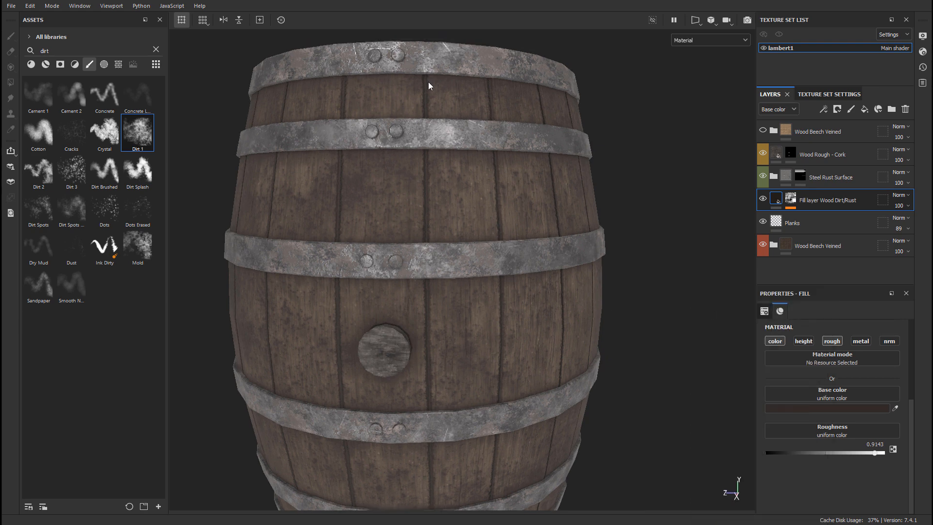
Step: Reduce the Planks layer's opacity to 75
click(809, 223)
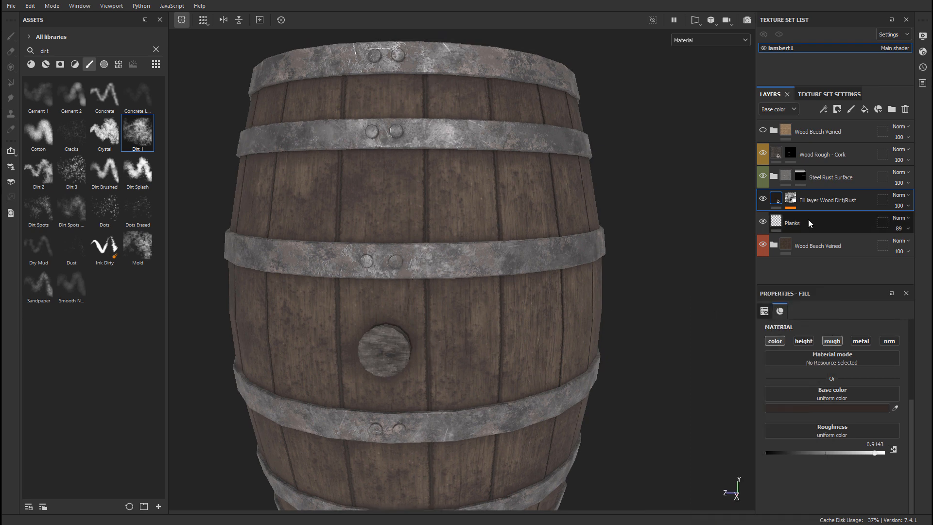
click(907, 228)
drag(924, 248, 918, 247)
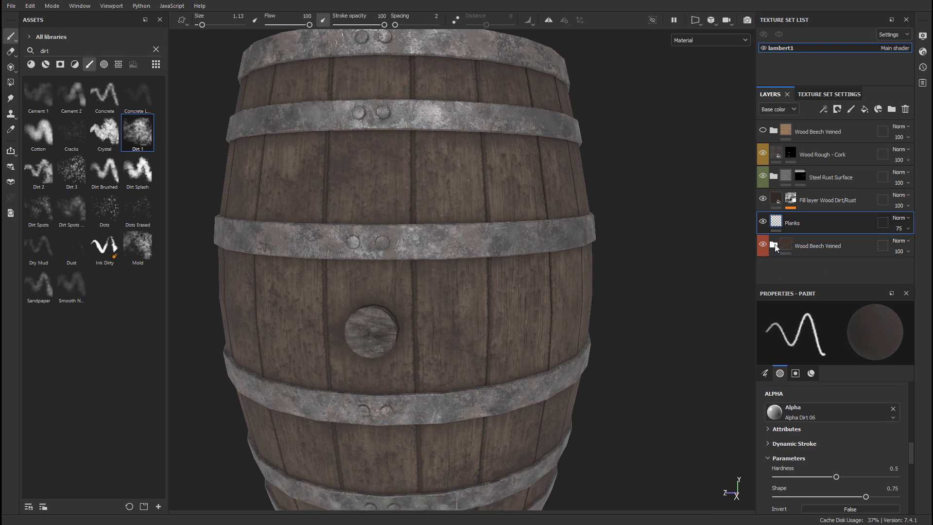
Step: Expand the visible Wood Beech Veined folder under Planks and darken its Base Wood layer's color to 645B4D
click(774, 247)
scroll(815, 273, down, 2)
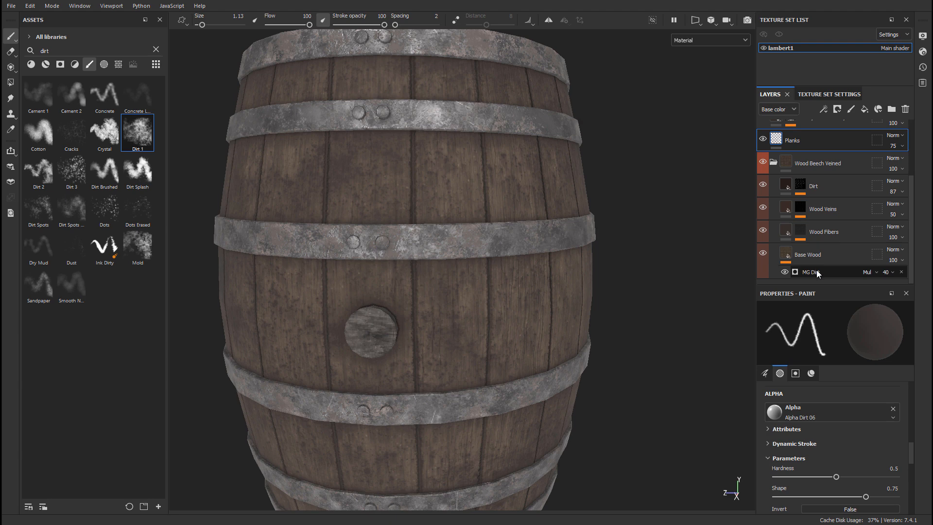
click(786, 254)
click(829, 436)
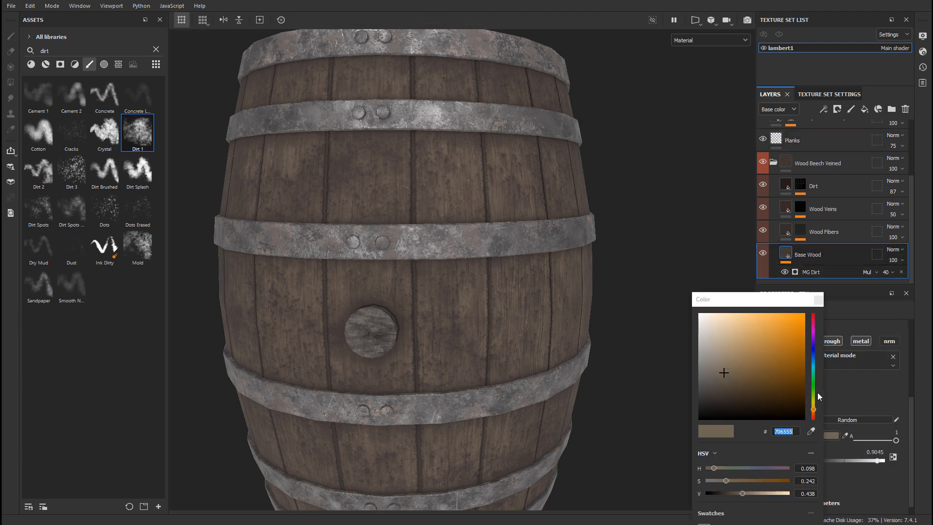
text(655B4C)
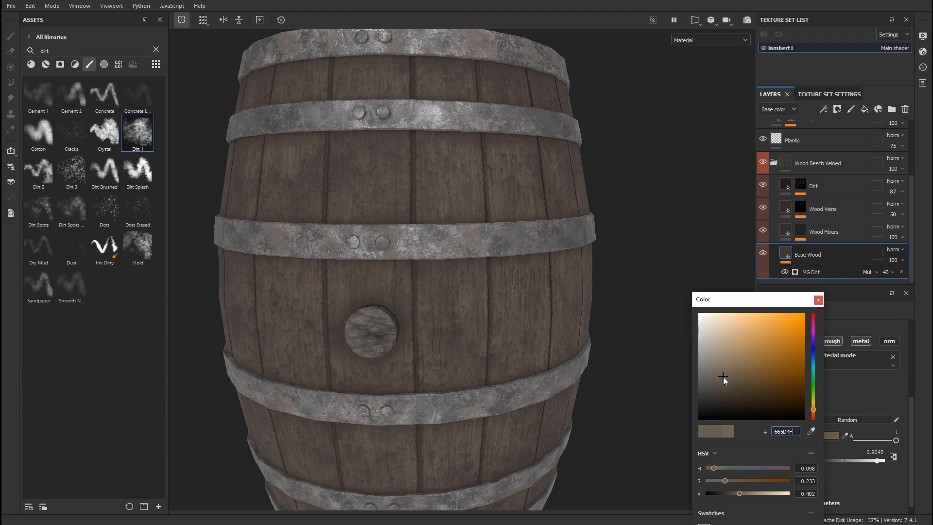
key(BackSpace)
text(B4C)
click(722, 377)
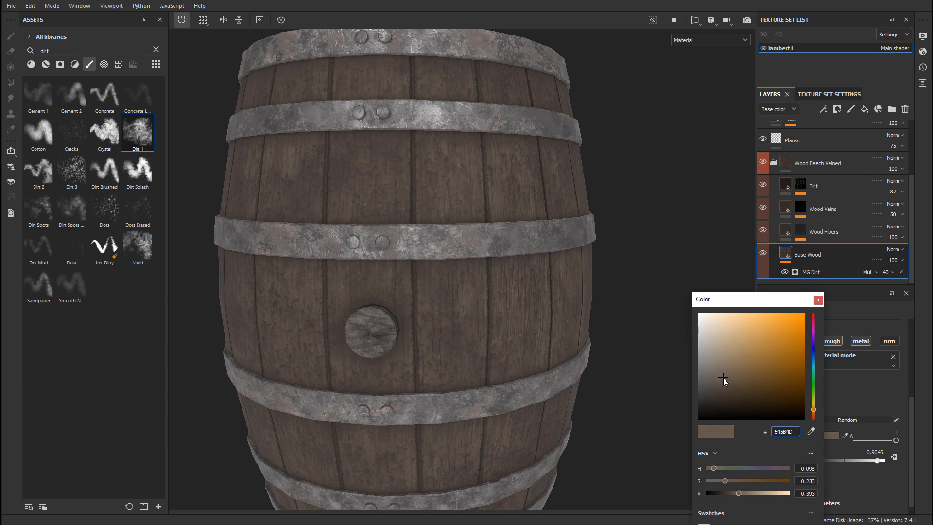
click(818, 299)
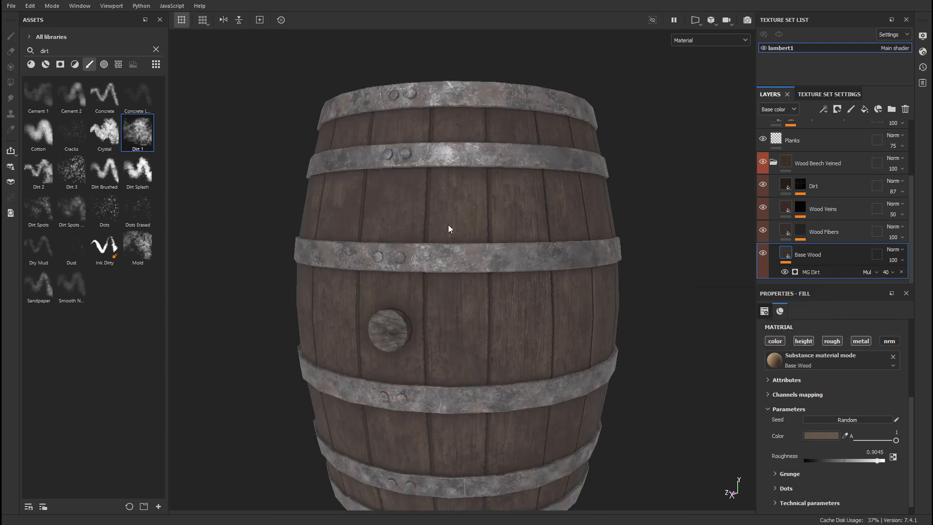
Step: Make the Base Wood color slightly greyer, using 685F53, and close the color picker
alt+drag(450, 229, 450, 248)
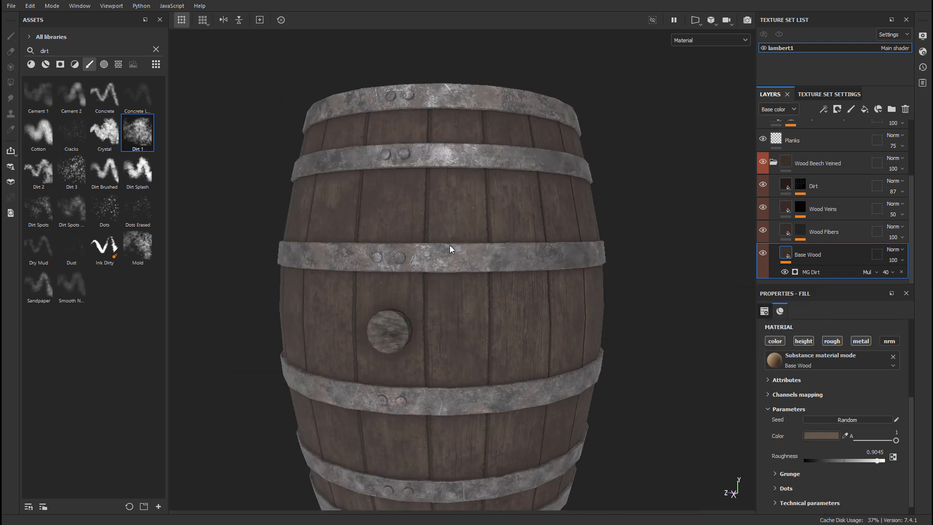
click(819, 435)
drag(715, 378, 710, 375)
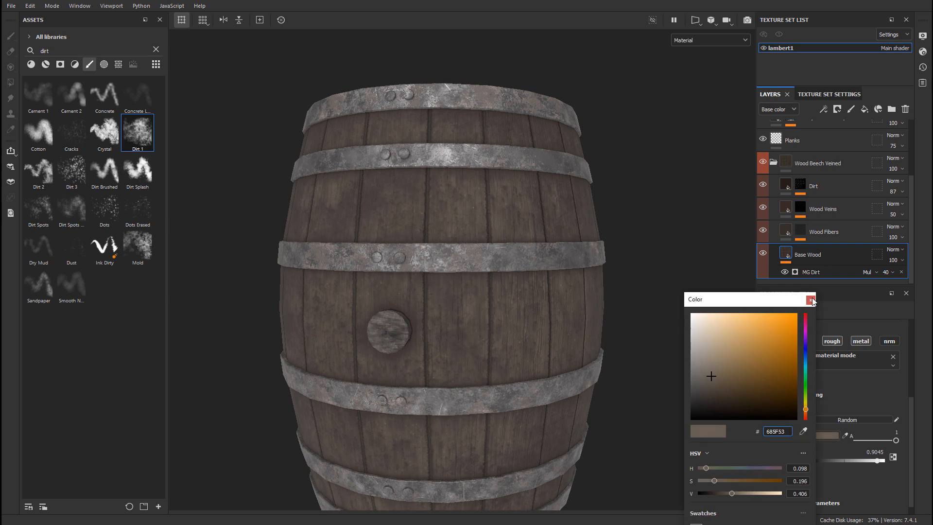
click(809, 299)
Step: Reduce Rust Spreading to 0.46 in the Dripping Rust generator on the wood dirt layer's mask
scroll(820, 265, up, 3)
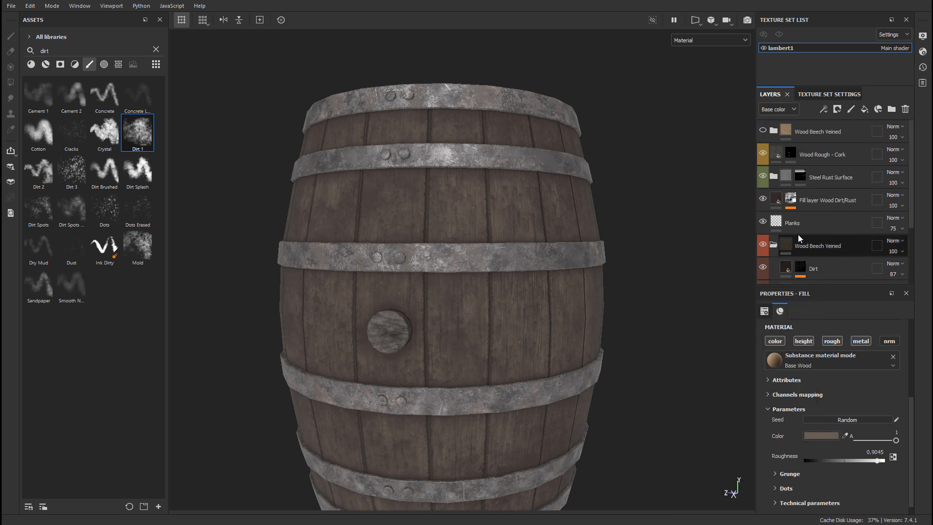
click(791, 200)
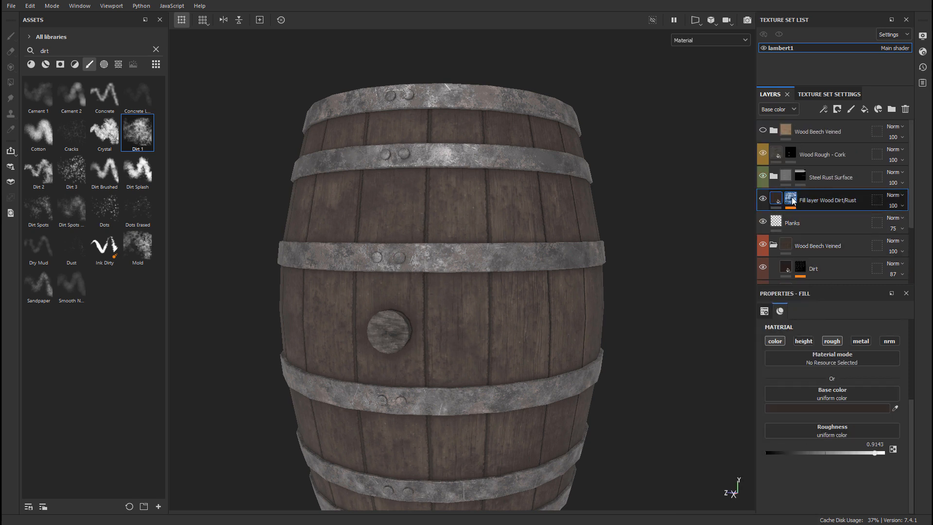
click(791, 199)
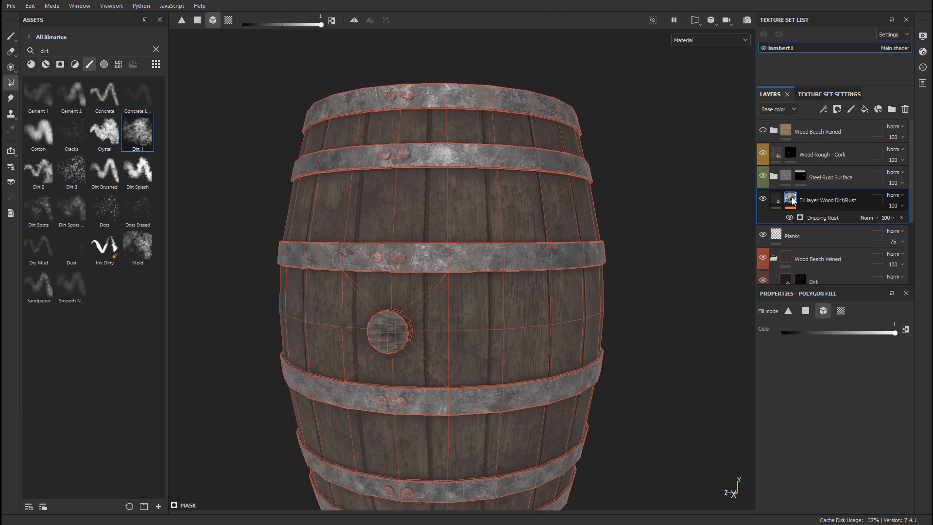
click(822, 218)
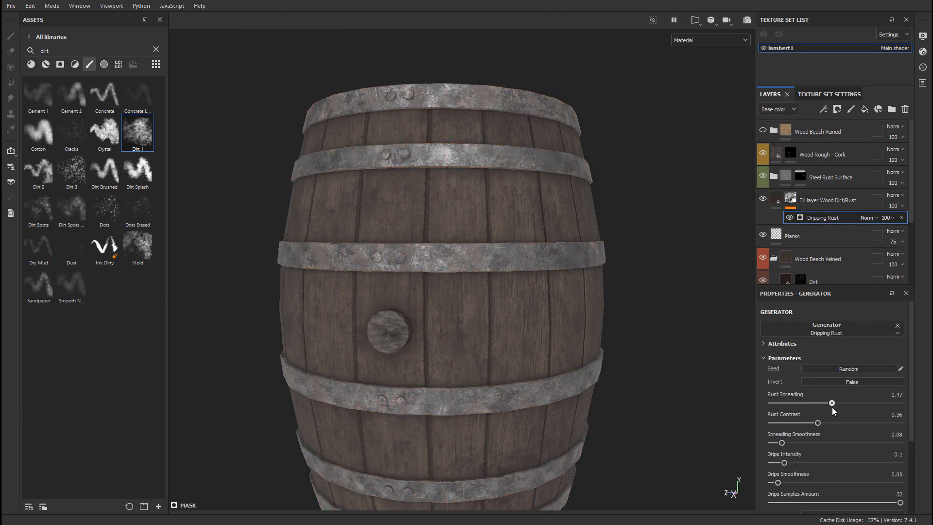
drag(831, 407, 830, 408)
Step: Examine the barrel from several angles to judge the dirt coverage and wood color
alt+drag(391, 331, 460, 330)
alt+middle_drag(534, 304, 573, 274)
shift+right_drag(552, 277, 548, 278)
mouse_move(512, 284)
alt+mouse_down()
mouse_move(569, 277)
mouse_move(505, 277)
alt+mouse_up()
mouse_move(568, 274)
alt+middle_down()
mouse_move(552, 274)
mouse_move(562, 284)
alt+middle_up()
alt+right_drag(562, 283, 489, 283)
alt+middle_drag(534, 298, 506, 291)
alt+drag(473, 267, 531, 259)
alt+middle_drag(396, 317, 466, 298)
alt+drag(466, 298, 501, 306)
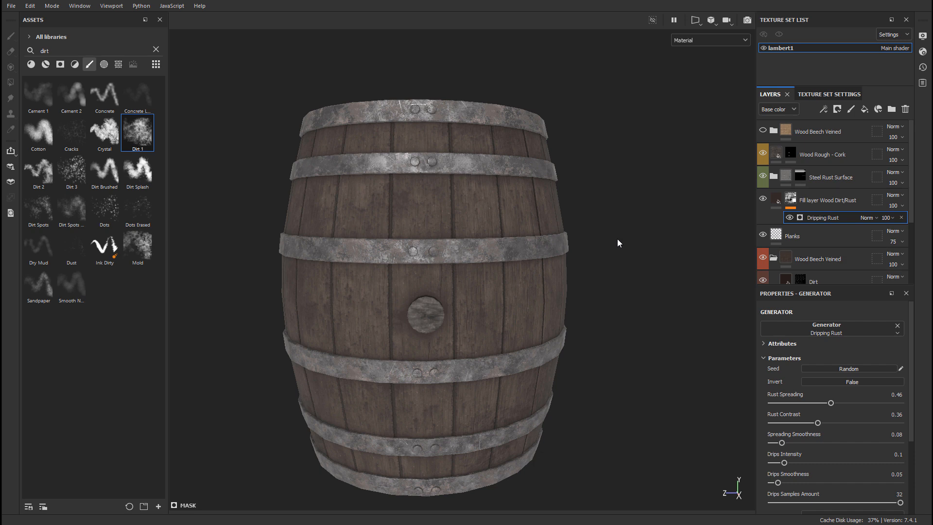
Step: Compare the barrel's wood with and without the Dripping Rust generator on the wood dirt layer's mask
click(788, 218)
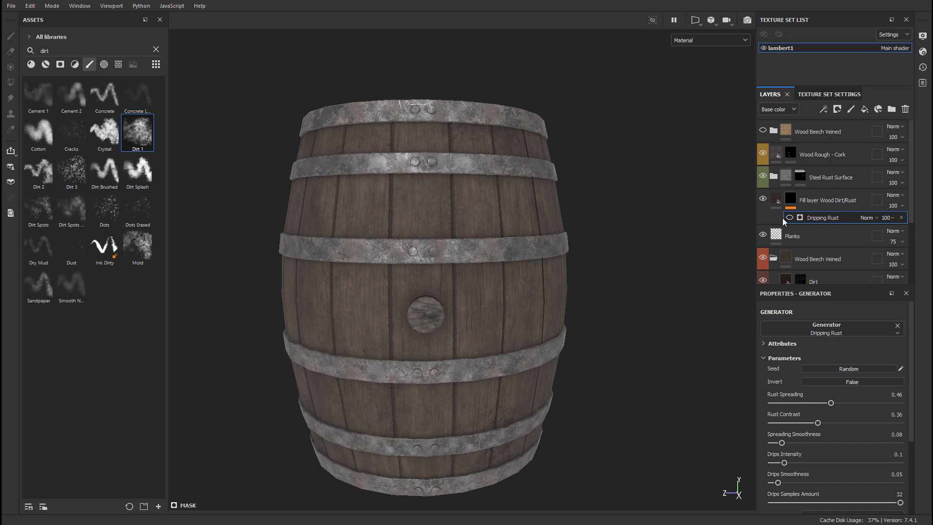
click(789, 217)
click(790, 217)
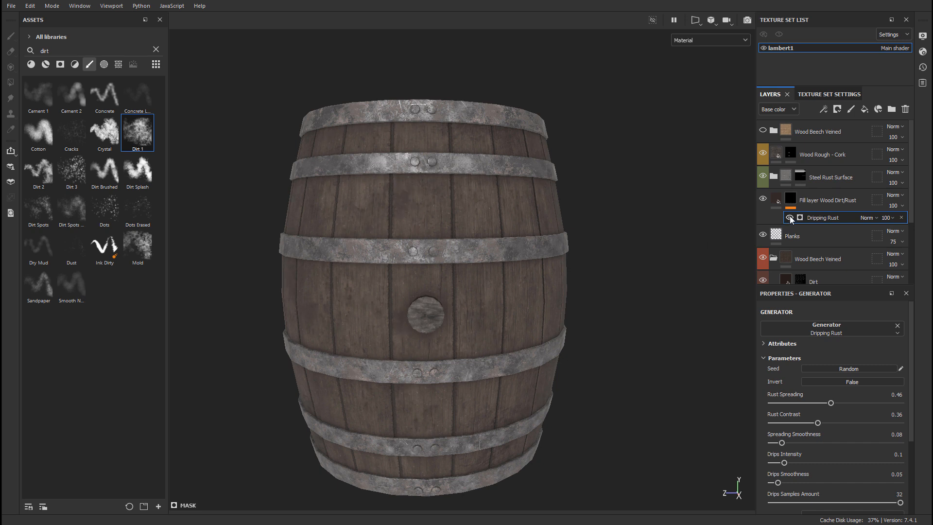
click(789, 217)
click(789, 217)
click(790, 217)
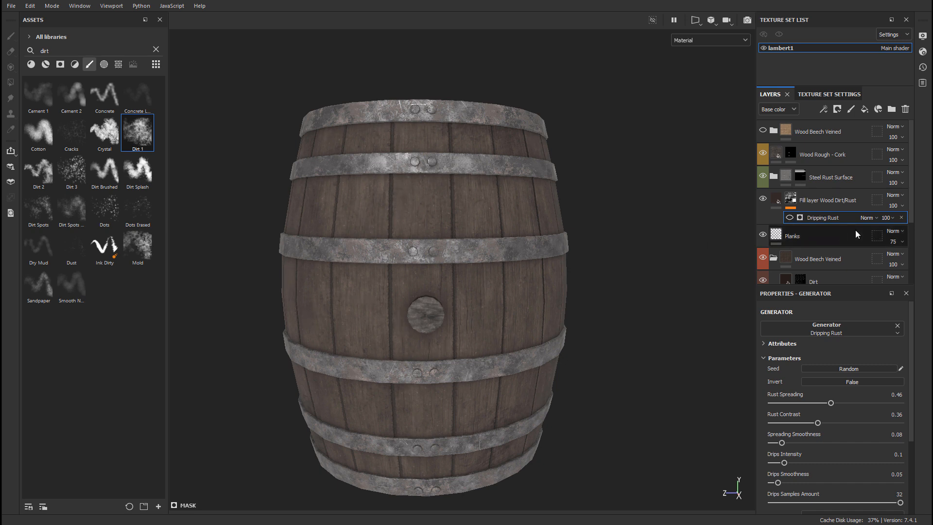
Step: Add a Dirt generator to the Fill layer Wood Dirt/Rust mask and inspect it on the barrel
right_click(790, 200)
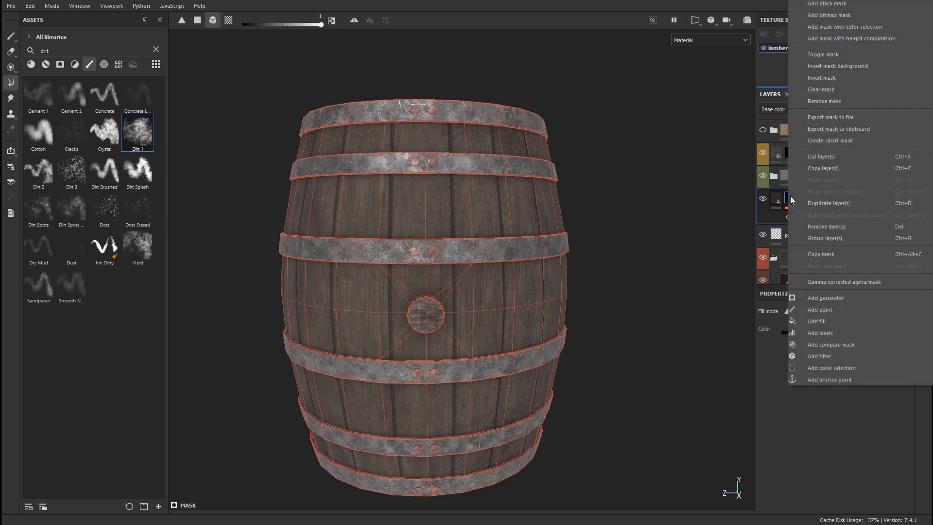
click(831, 297)
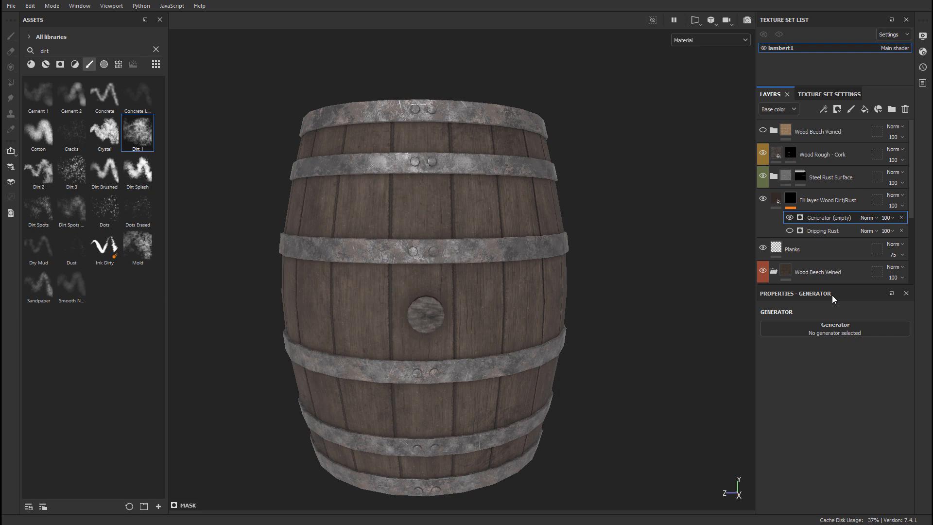
click(835, 328)
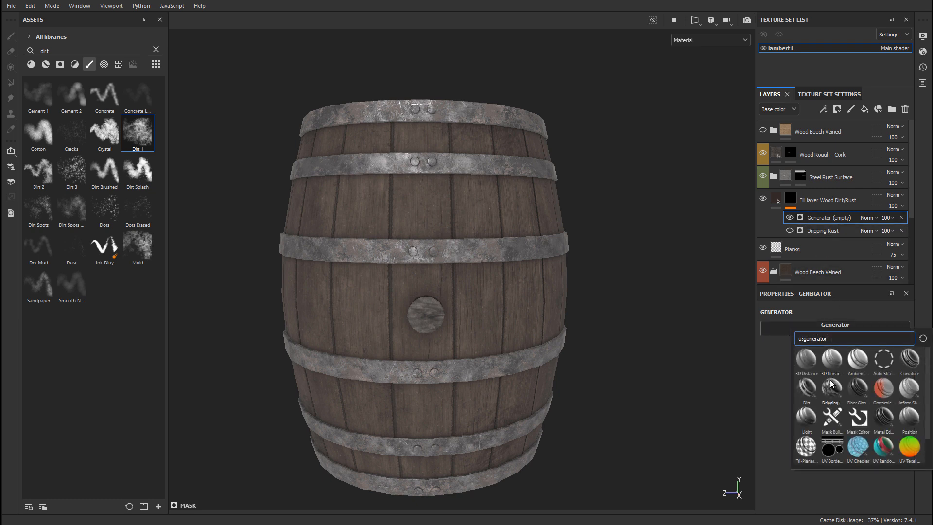
click(807, 390)
scroll(558, 287, up, 3)
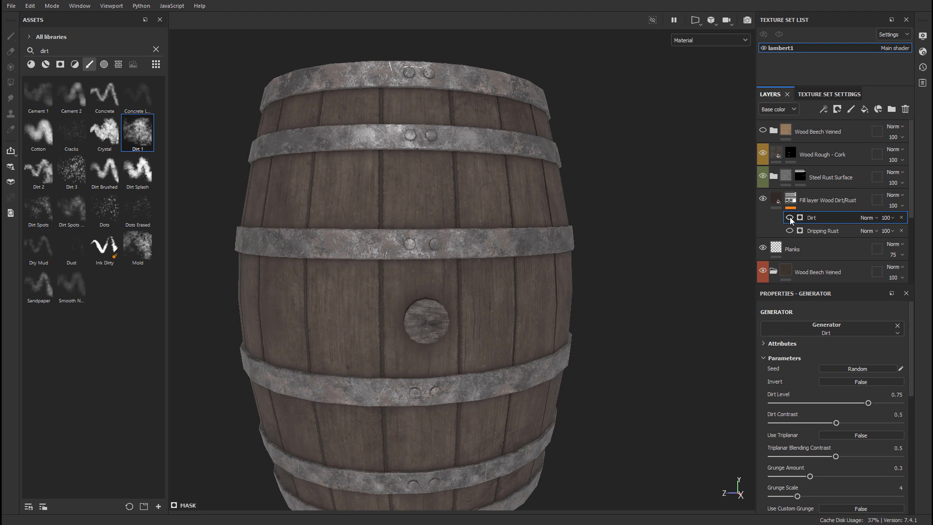
alt+drag(354, 281, 407, 339)
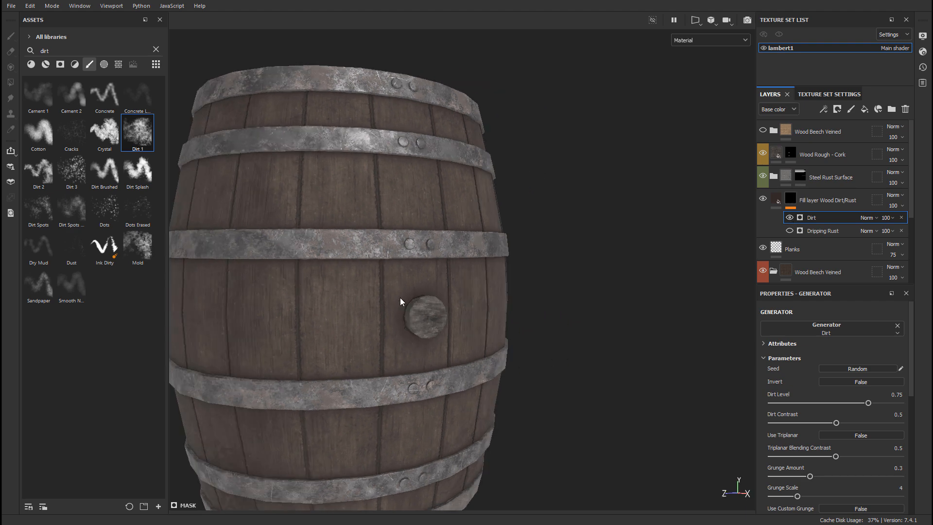
alt+drag(402, 302, 427, 304)
alt+drag(408, 348, 427, 371)
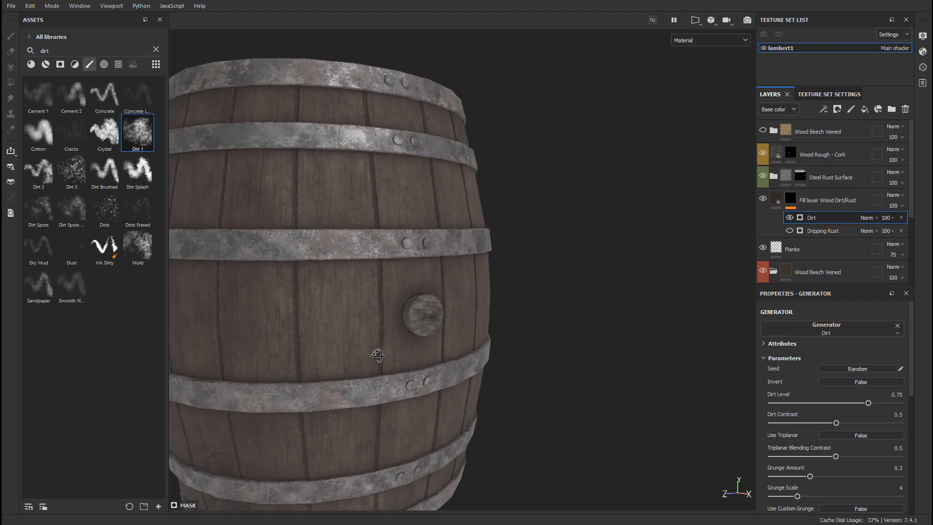
Step: Set the Dirt generator's Dirt Level to 0.74, Dirt Contrast to 0.61, Grunge Amount to 0.37 and Grunge Scale to 6
drag(868, 403, 881, 403)
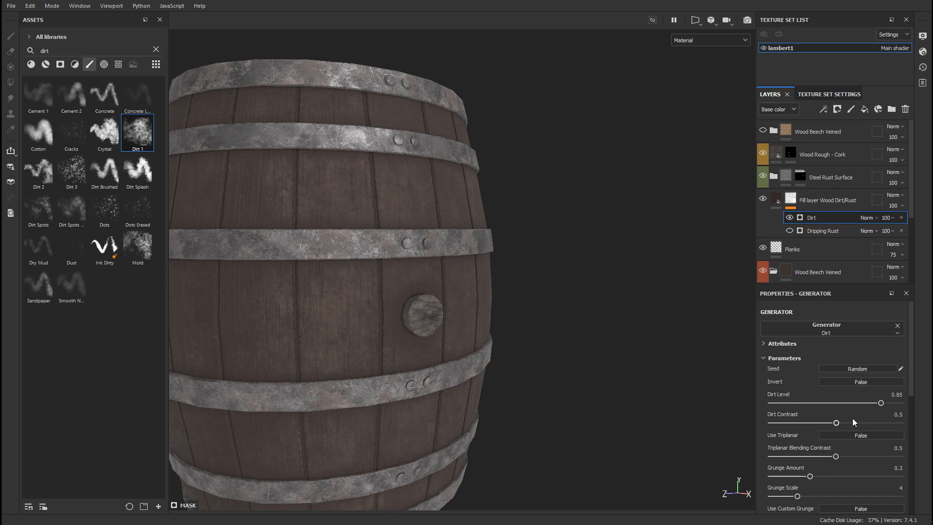
mouse_move(836, 422)
mouse_down()
mouse_move(780, 423)
mouse_move(849, 422)
mouse_up()
alt+drag(481, 343, 452, 338)
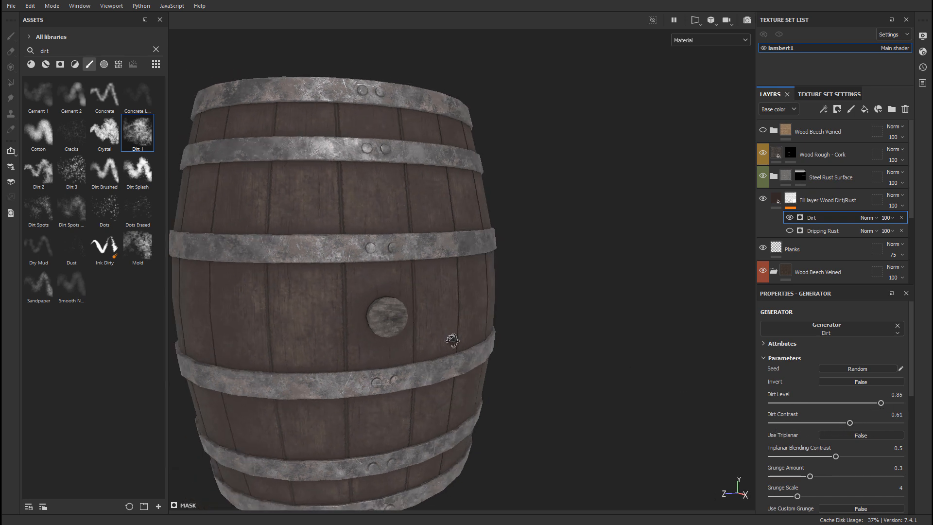
alt+right_drag(452, 338, 504, 326)
alt+middle_drag(504, 326, 530, 309)
drag(881, 403, 867, 402)
scroll(852, 433, down, 2)
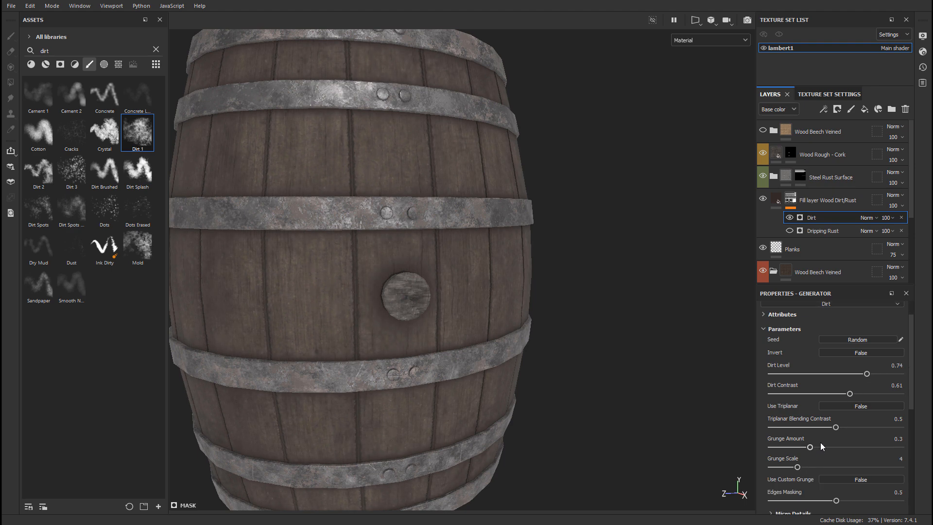
drag(810, 447, 814, 467)
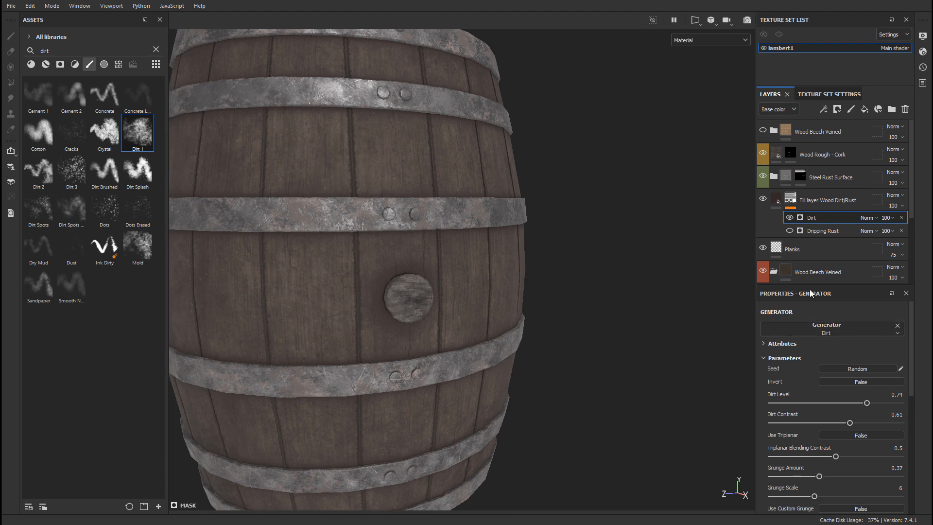
Step: Compare the Dirt and Dripping Rust generators, leave Dripping Rust visible and remove the Dirt generator from the mask
click(790, 218)
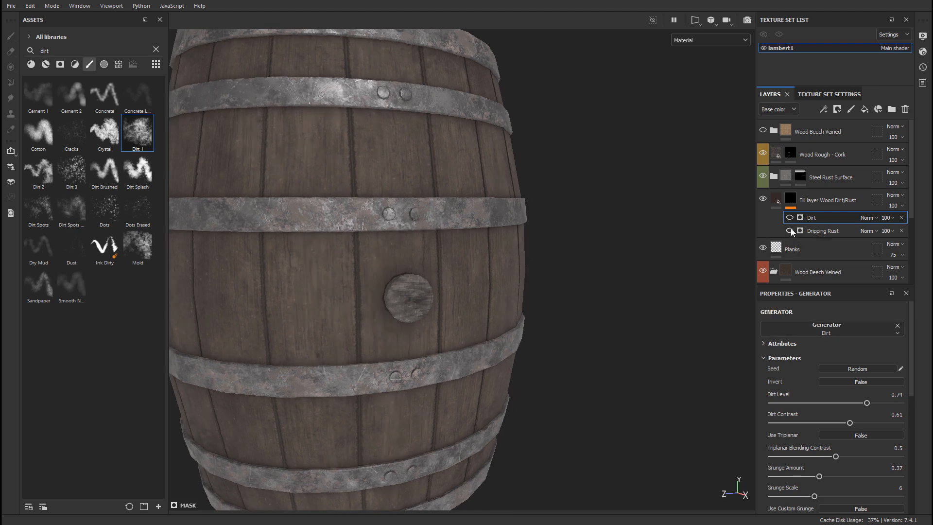
click(791, 231)
click(790, 231)
click(790, 217)
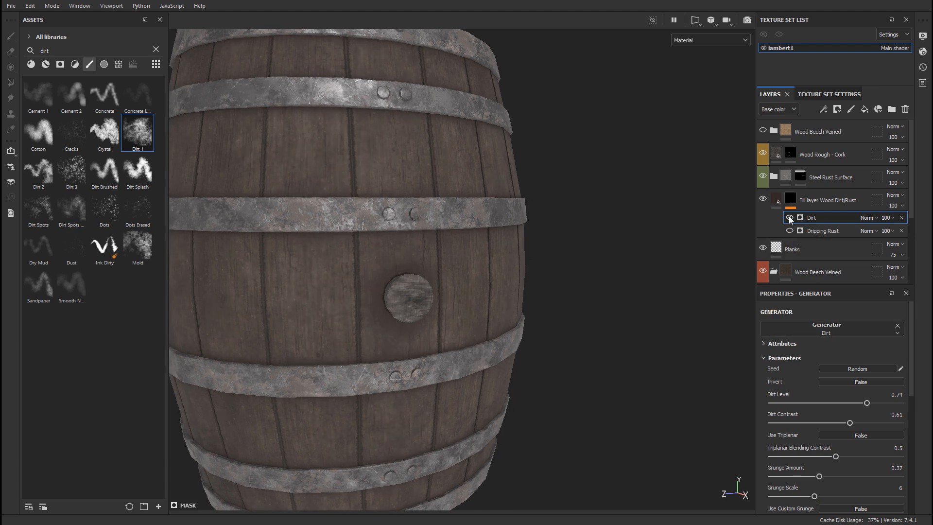
click(789, 217)
click(789, 231)
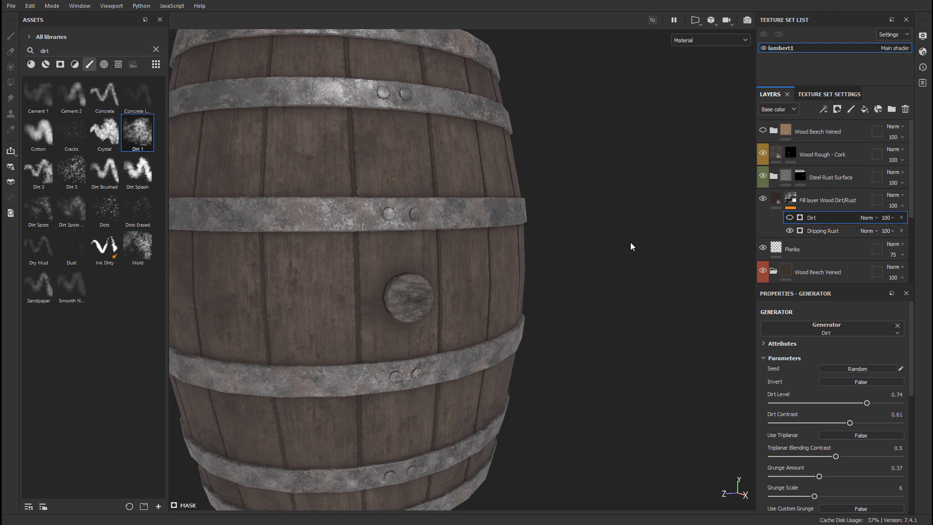
scroll(631, 246, down, 1)
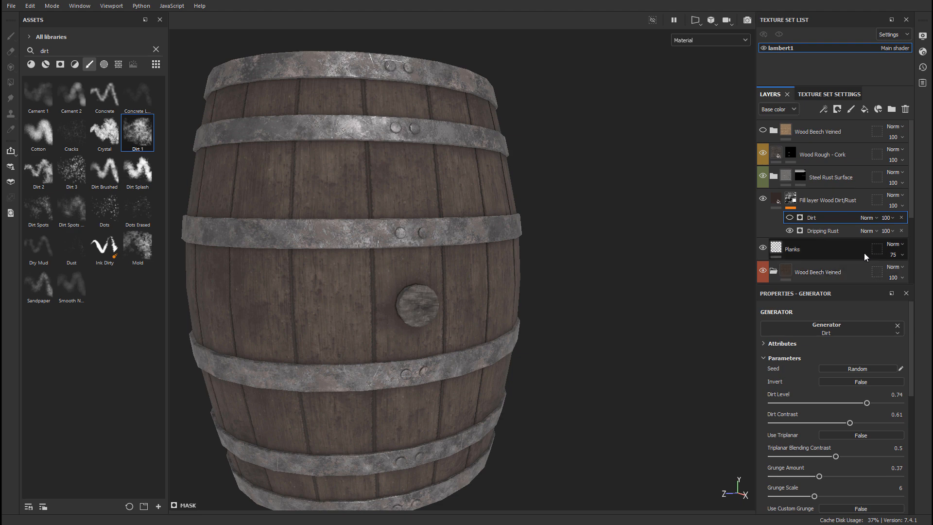
click(901, 218)
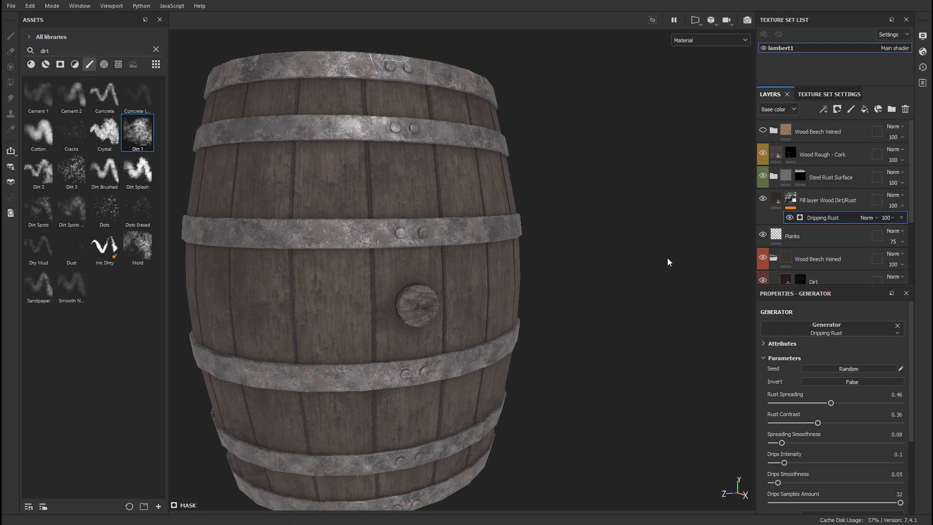
alt+drag(666, 258, 694, 258)
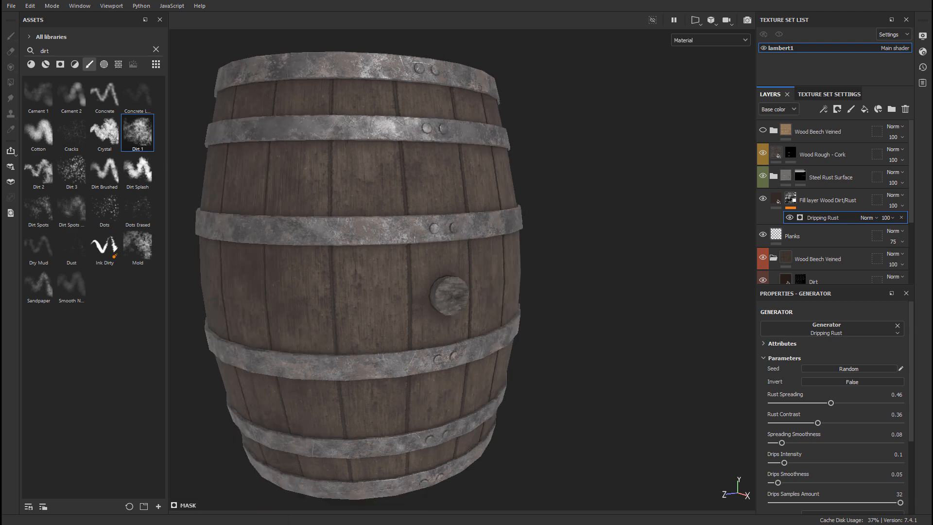
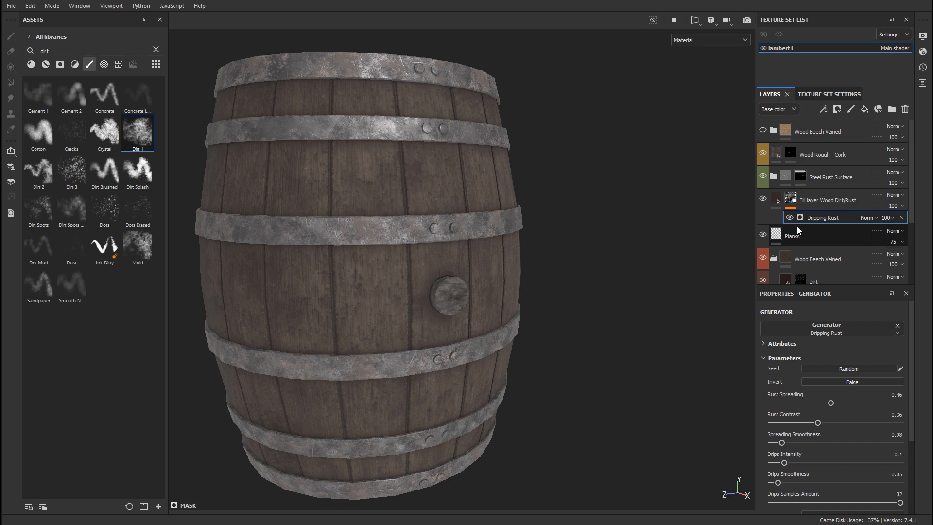
Step: Expand the Steel Rust Surface folder and add a fill layer above its Sharpen layer
click(828, 179)
click(773, 176)
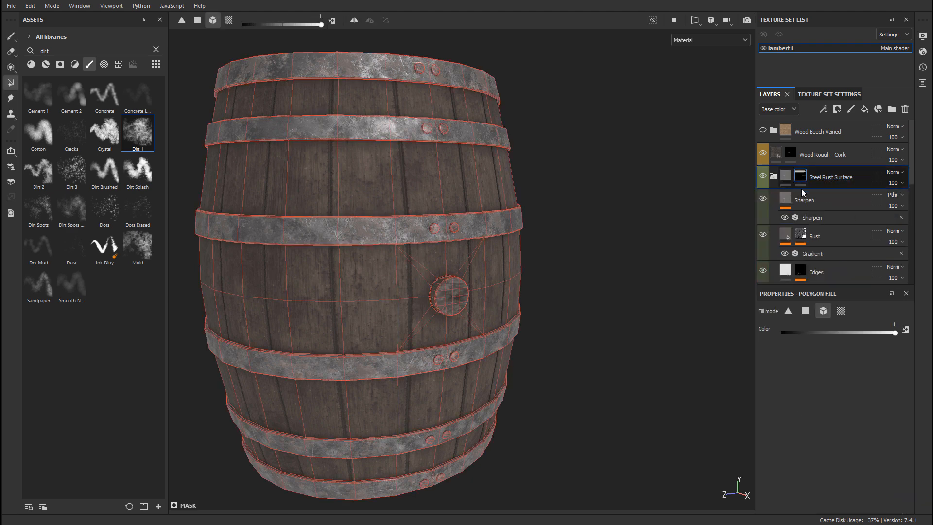
click(800, 176)
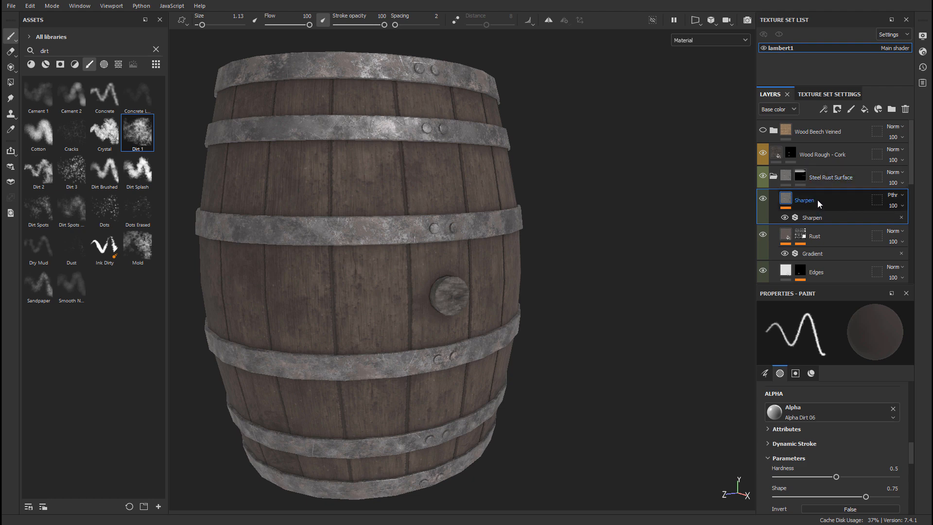
click(864, 109)
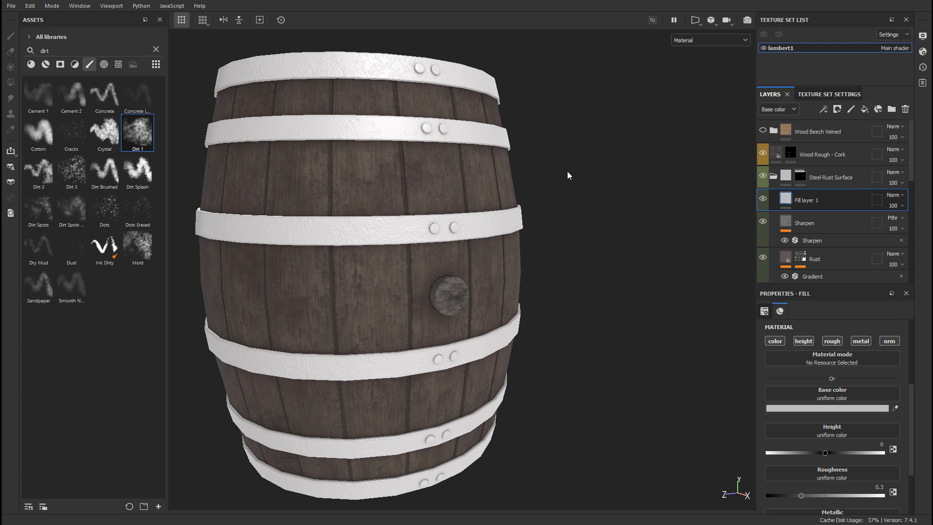
Step: Rename the new fill layer as Fill layer Custom Rust
double_click(811, 203)
drag(819, 200, 857, 200)
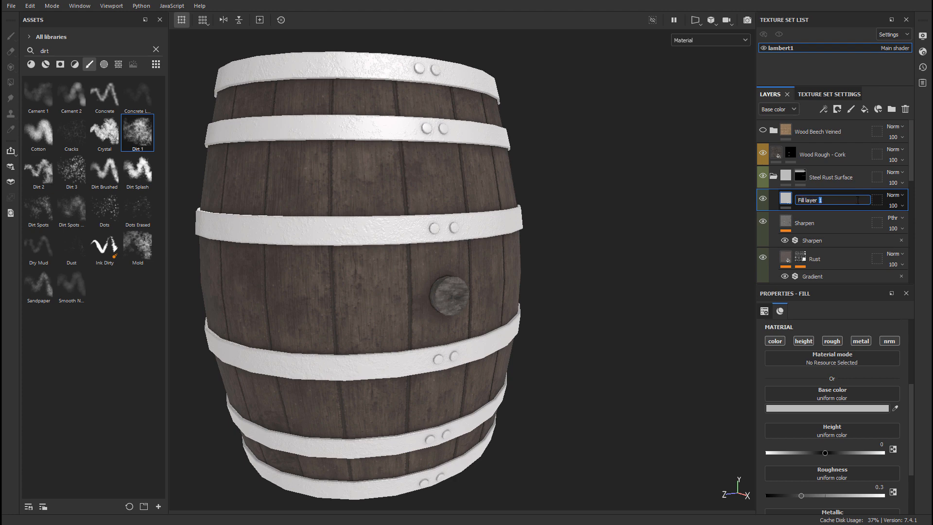
text(Custom Rusk)
key(Return)
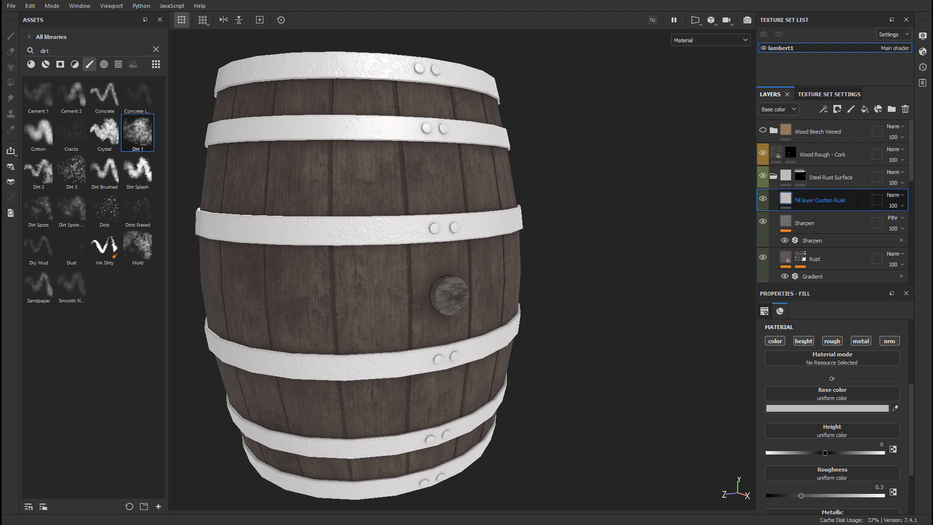
double_click(844, 203)
click(845, 200)
key(BackSpace)
text(t)
key(Return)
Step: Add a black mask to the Custom Rust fill layer
right_click(785, 197)
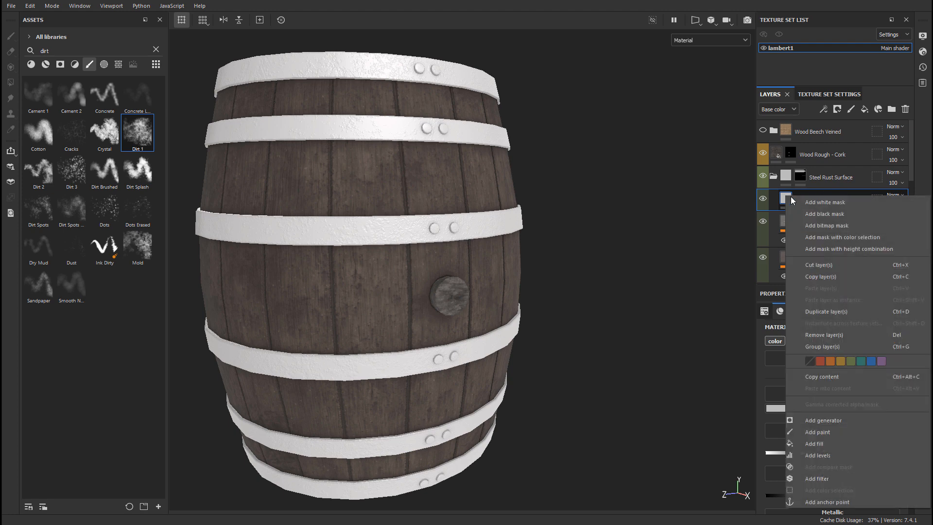
click(819, 214)
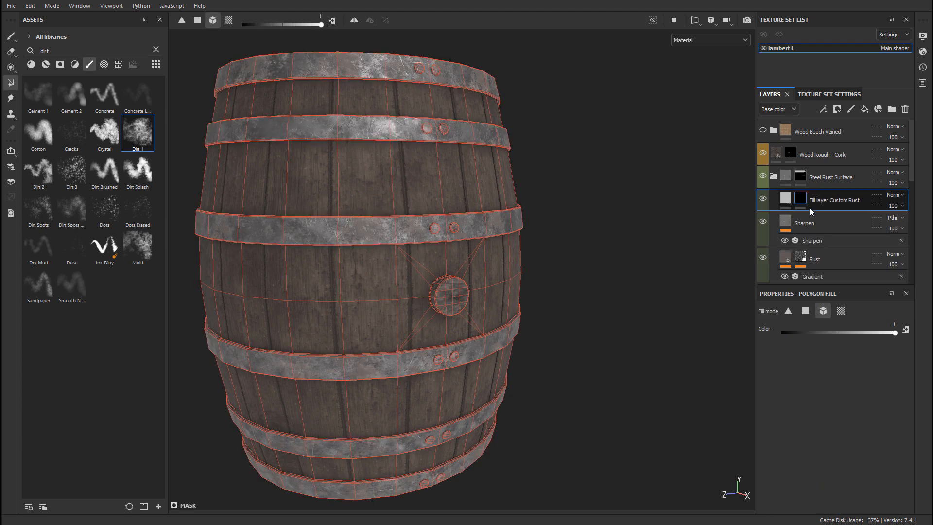
mouse_move(791, 197)
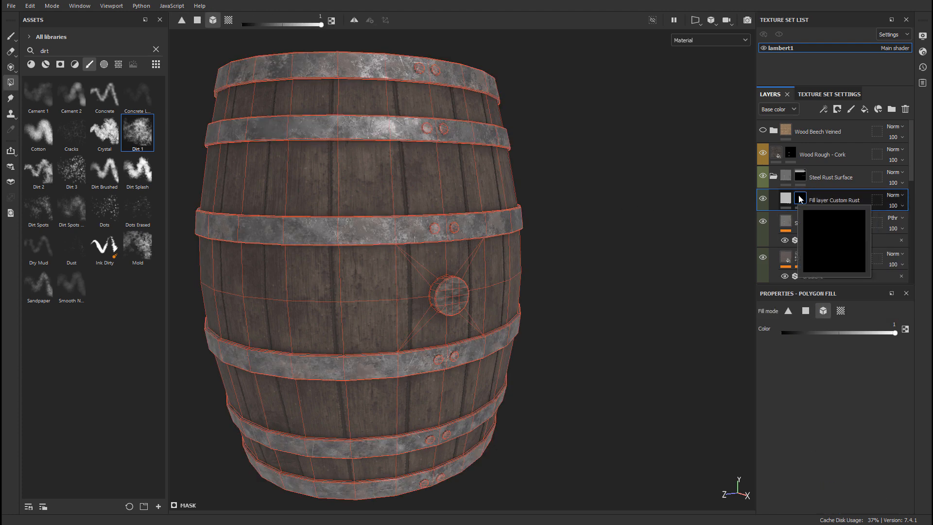
Step: Try the Edges Dusty smart mask on the Custom Rust layer and inspect the metal bands up close
click(156, 49)
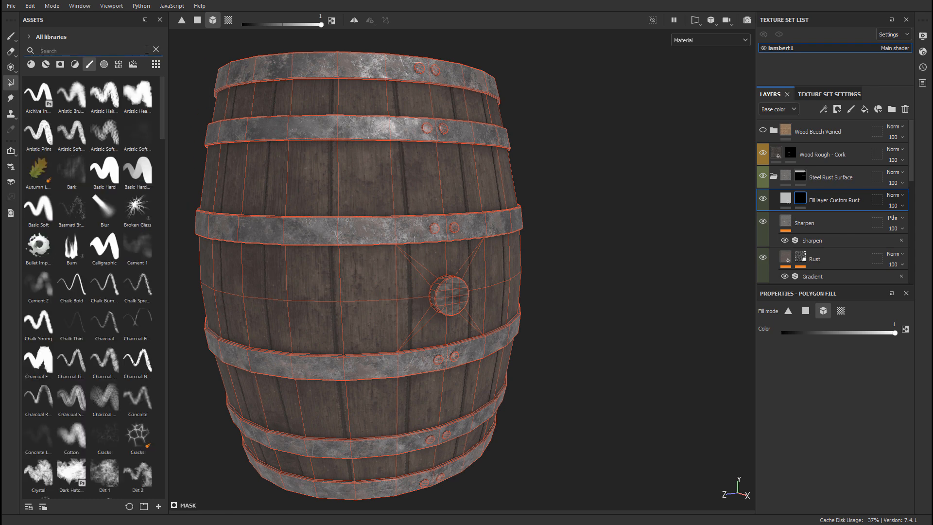
click(61, 64)
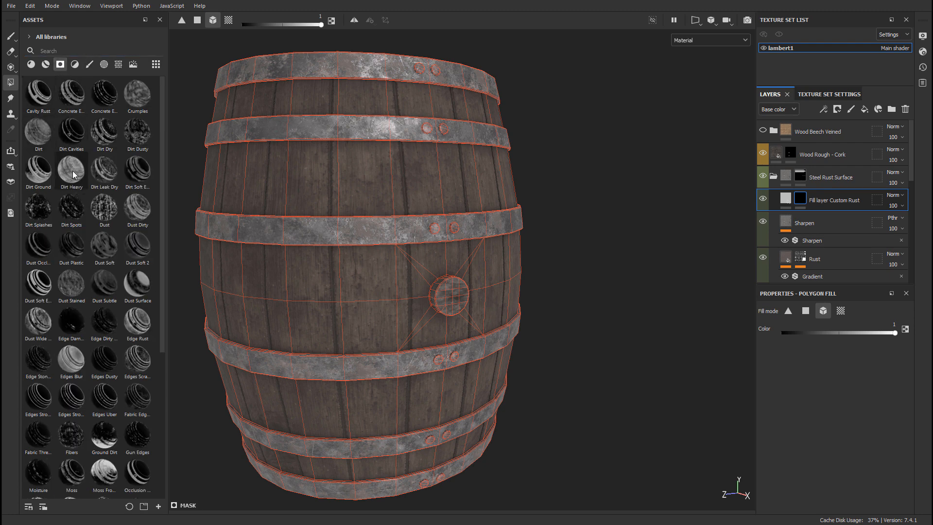
mouse_move(73, 173)
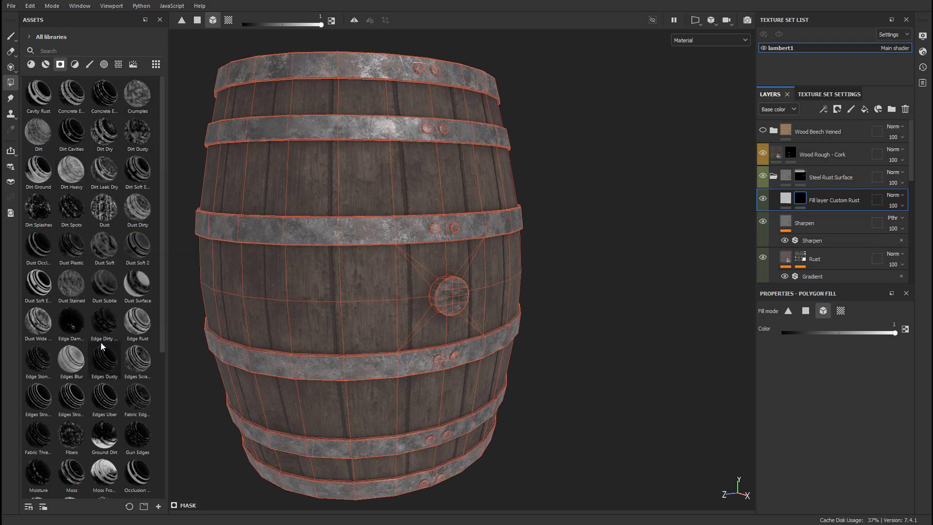
drag(103, 359, 801, 199)
scroll(511, 194, up, 5)
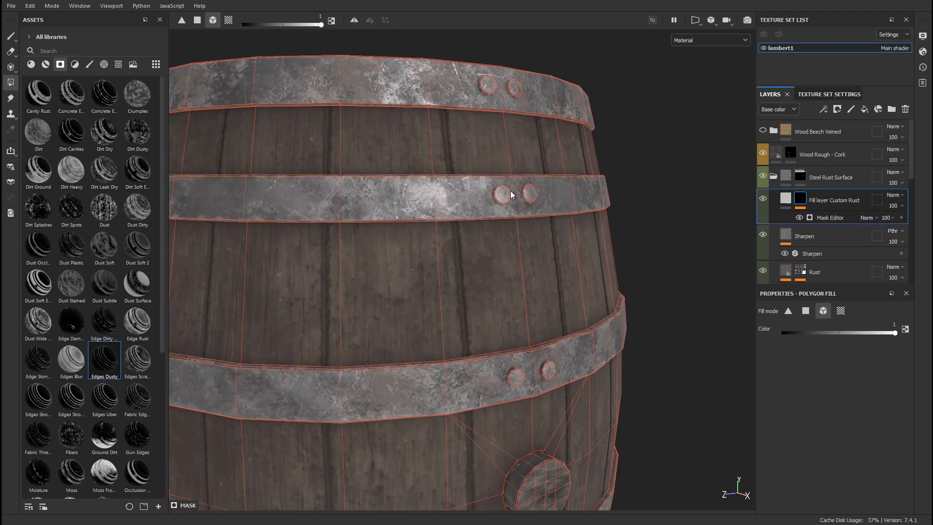
scroll(511, 195, down, 2)
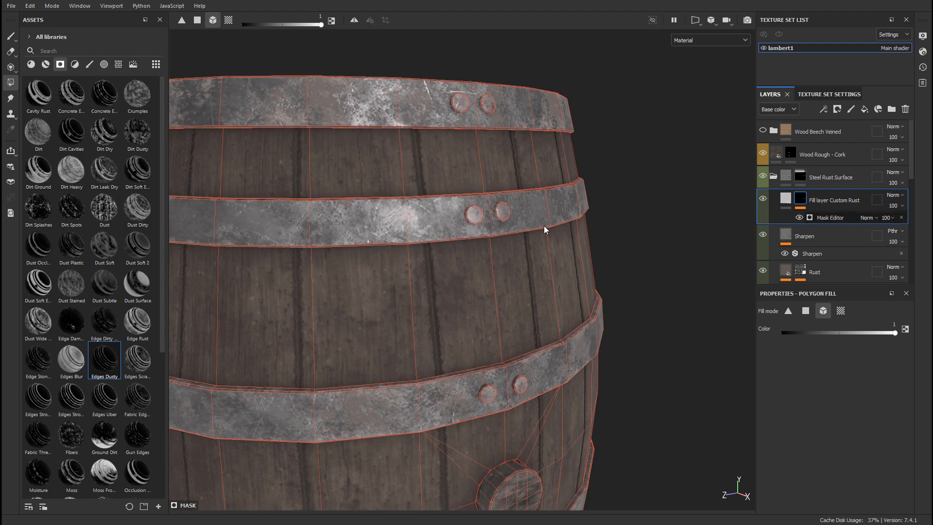
Step: Hide the Mask Editor generator and delete it from the Custom Rust layer's mask
click(800, 218)
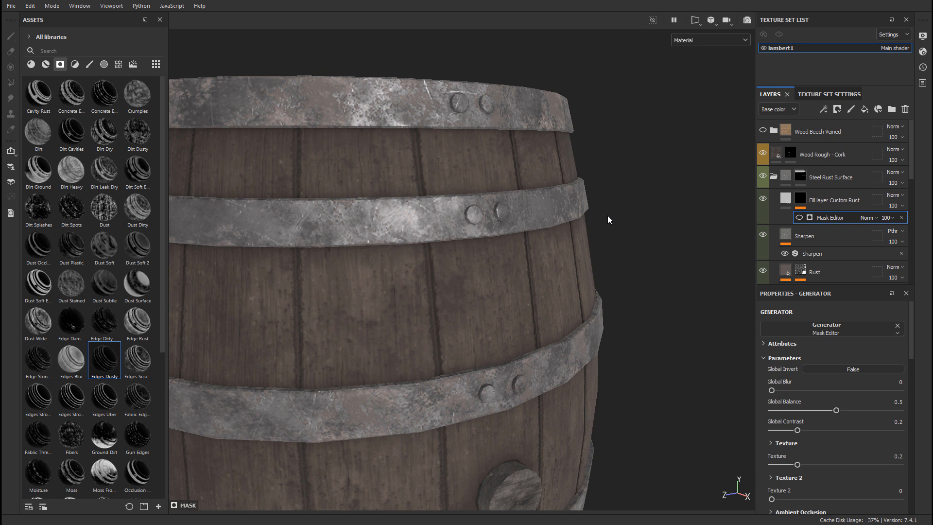
scroll(801, 378, down, 3)
scroll(806, 377, up, 3)
click(901, 218)
mouse_move(801, 202)
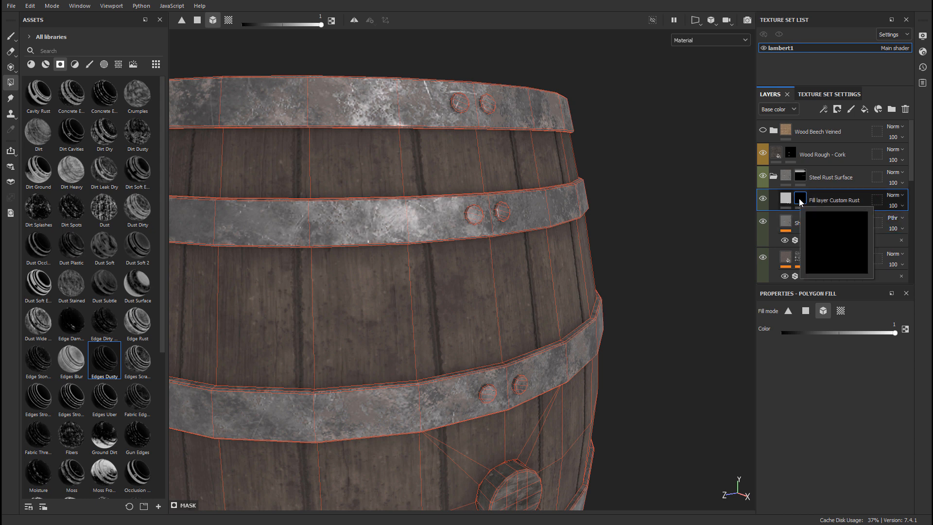
Step: Search the smart masks for rust, try the Rust mask on the Custom Rust layer, and delete its generator
click(79, 49)
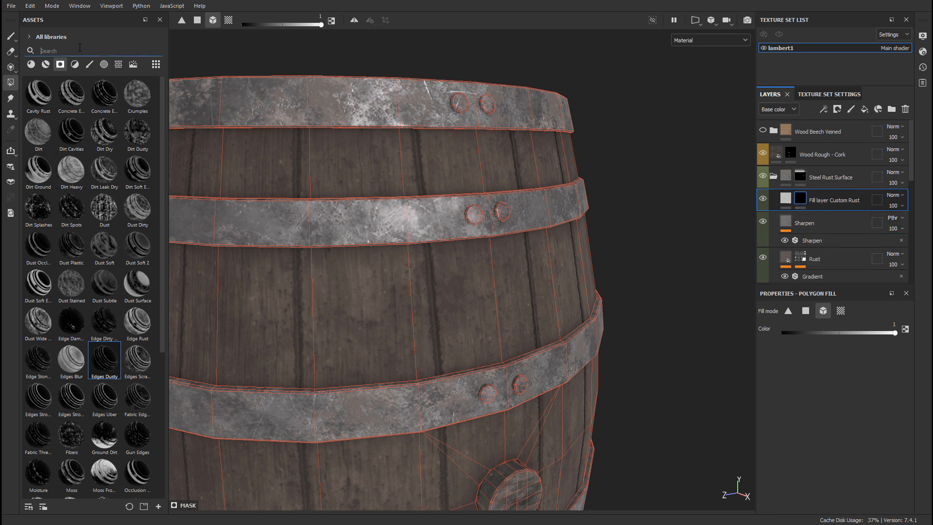
text(ust)
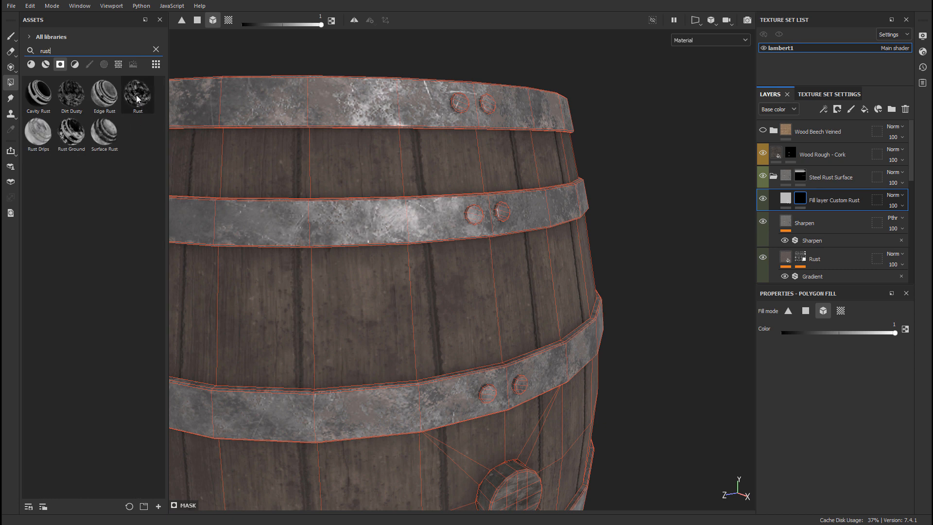
drag(137, 98, 800, 198)
alt+drag(515, 113, 450, 132)
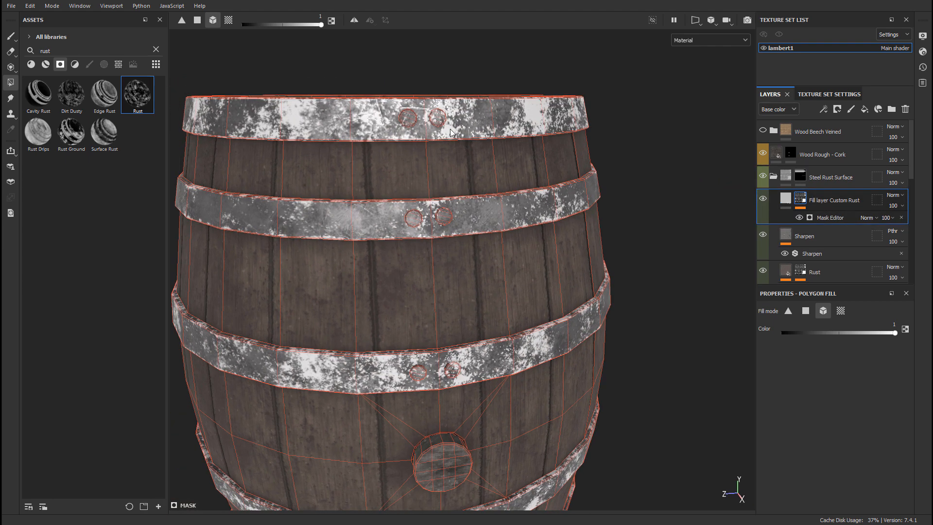
click(901, 217)
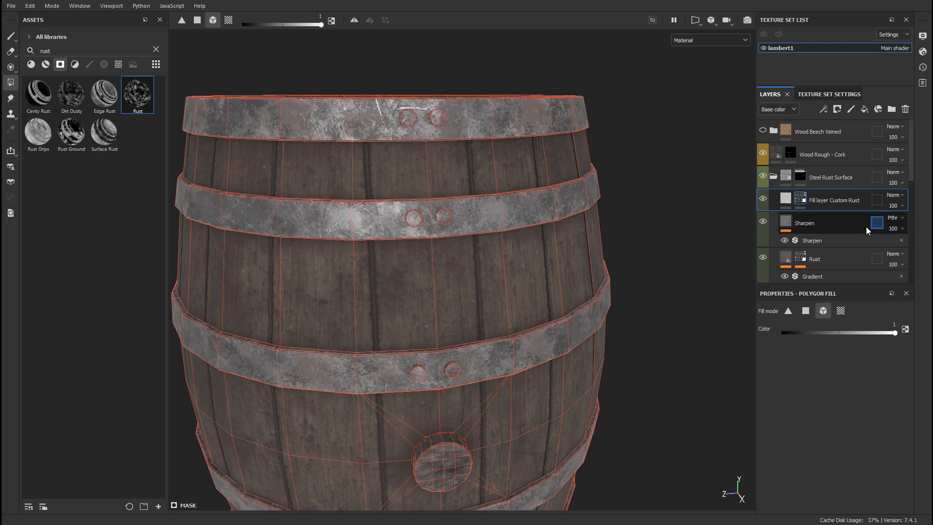
Step: Disable the normal, metallic and height channels of the Custom Rust fill layer, keeping only colour and roughness
click(785, 200)
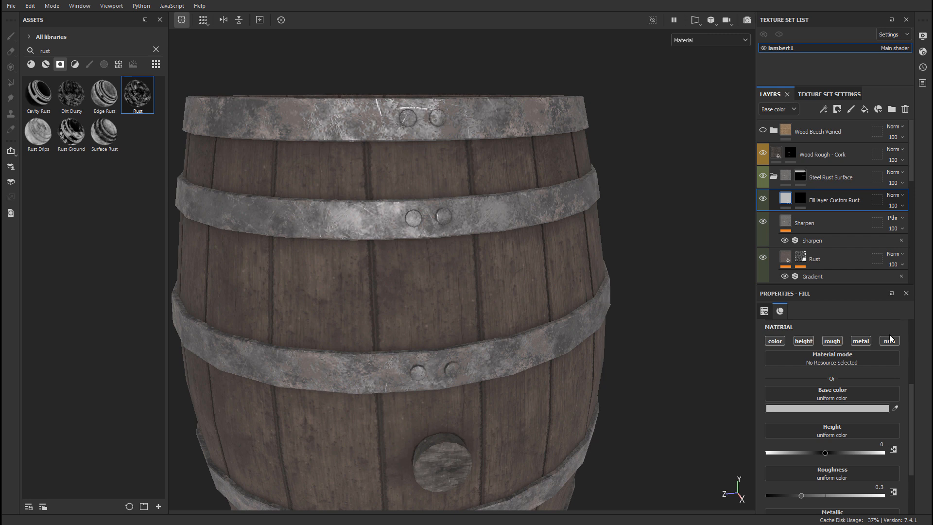
click(861, 341)
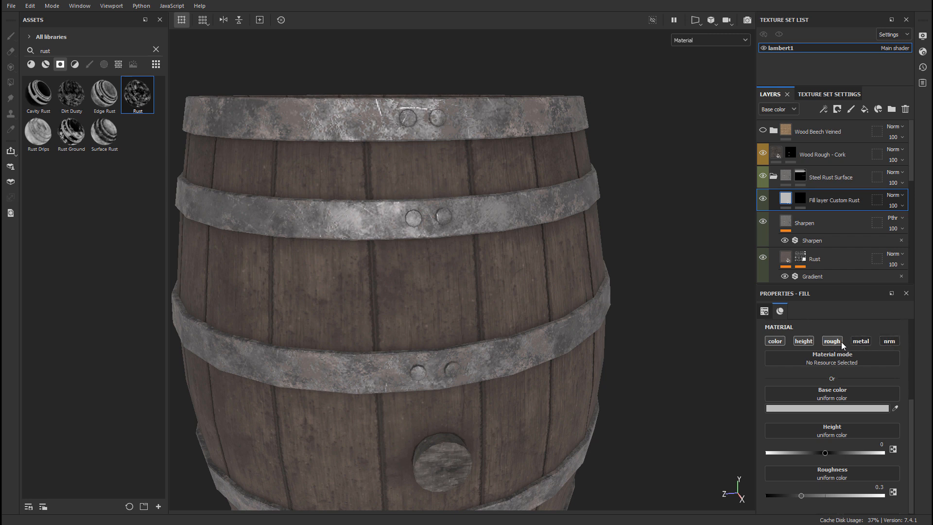
click(803, 341)
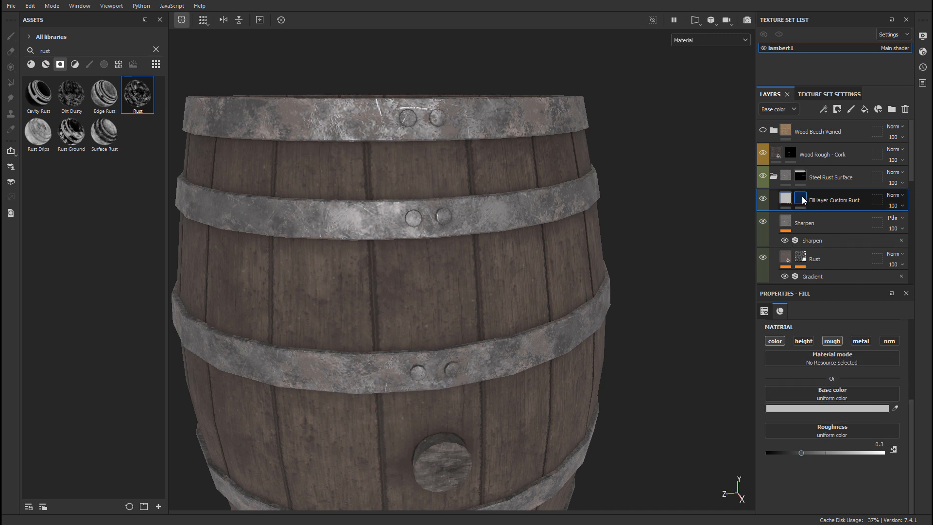
Step: Apply the Edge Rust smart mask to the Custom Rust layer's mask and inspect the bands around the barrel
key(4)
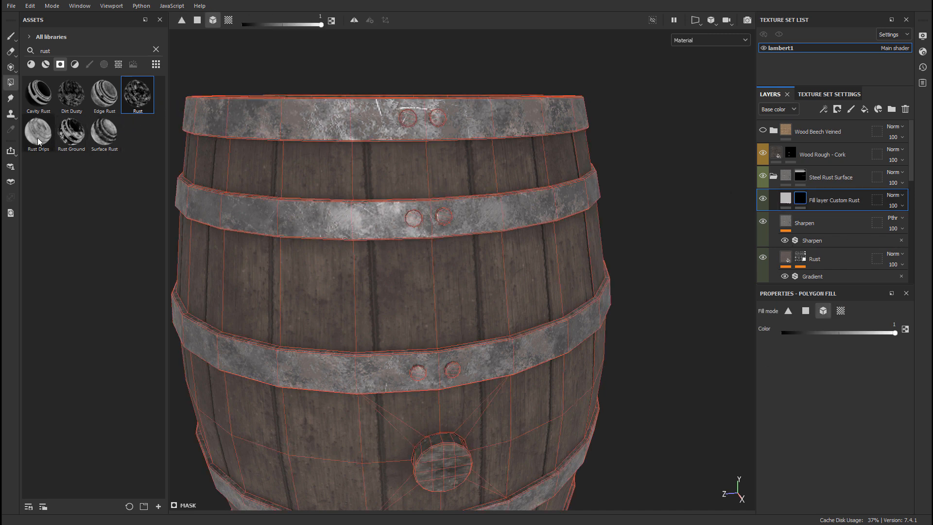
drag(104, 95, 796, 209)
alt+drag(424, 214, 485, 211)
scroll(360, 211, up, 2)
alt+drag(360, 210, 519, 209)
scroll(408, 235, down, 3)
alt+drag(369, 235, 428, 218)
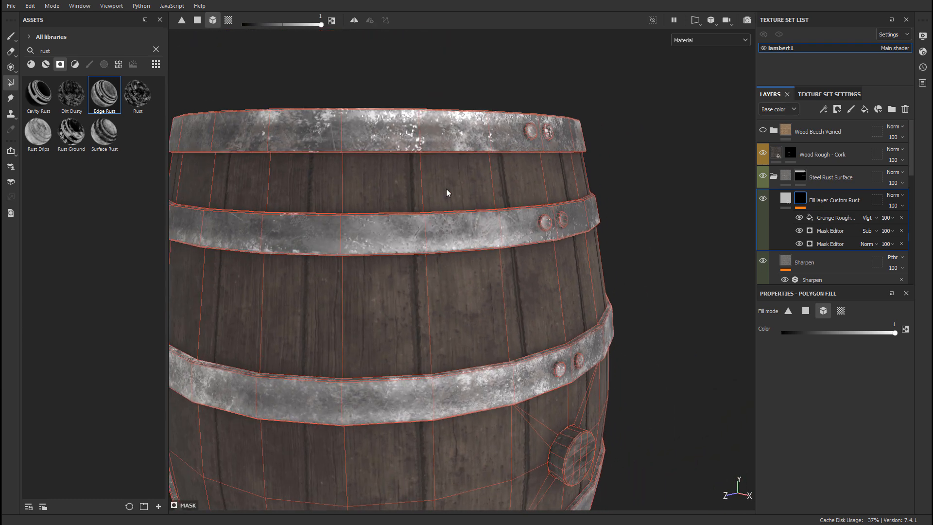
Step: Set the Custom Rust layer's base colour to dark brown 44382D
click(785, 200)
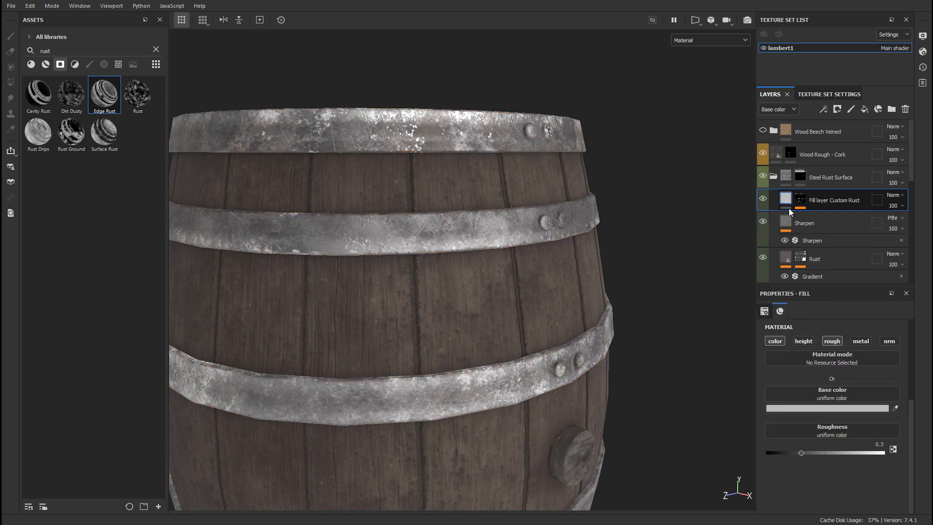
click(806, 407)
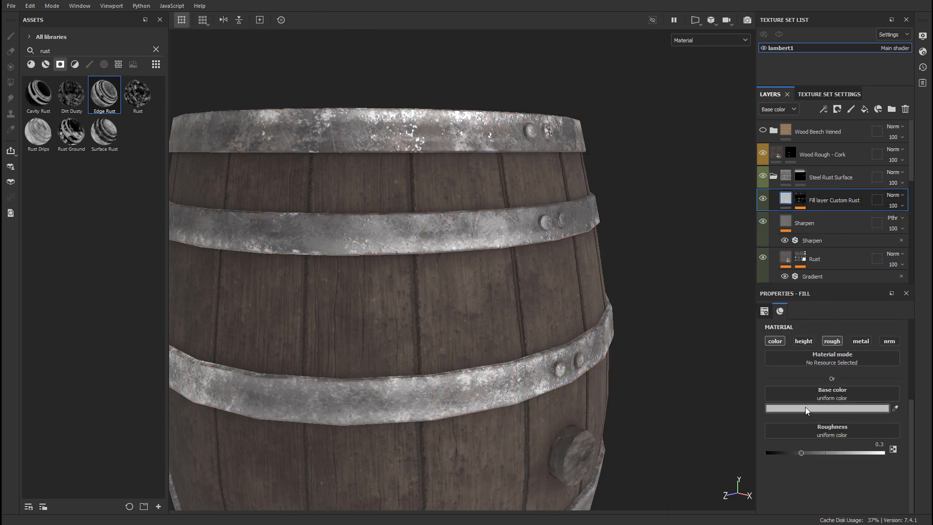
click(704, 399)
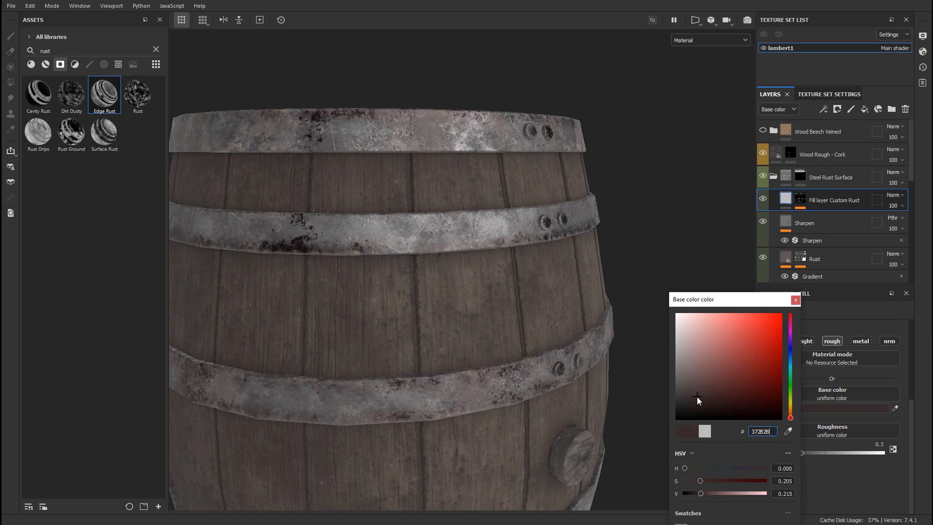
drag(790, 417, 791, 412)
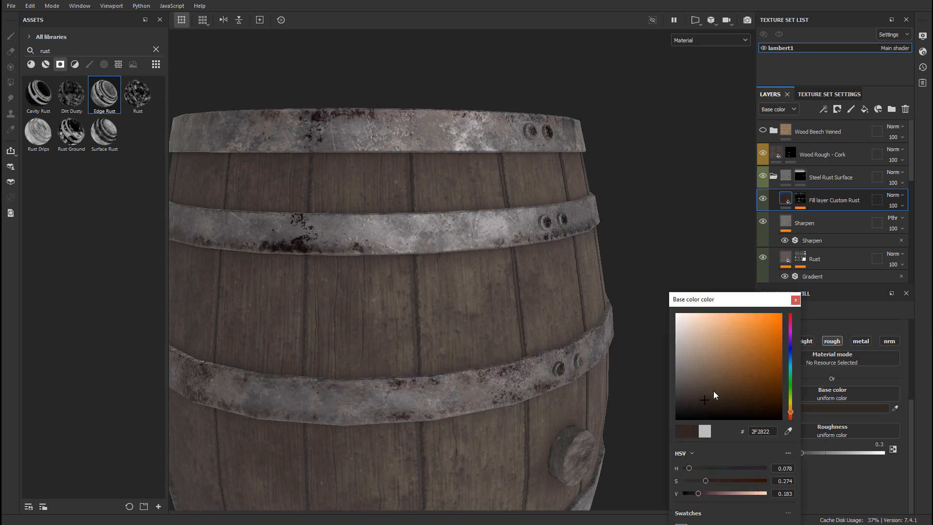
drag(714, 391, 711, 391)
Step: Try a darker, less saturated brown as the Custom Rust base colour while checking the bands up close
alt+middle_drag(512, 279, 510, 318)
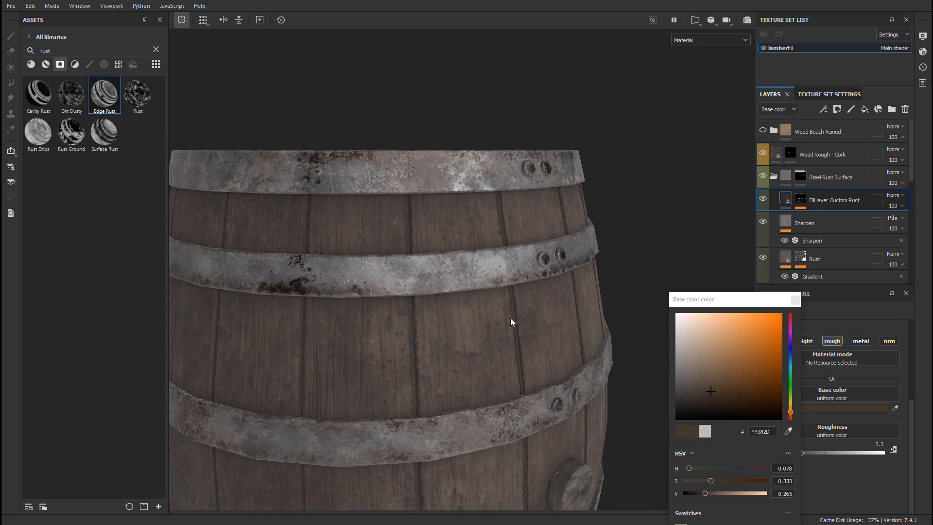
scroll(511, 322, up, 2)
alt+drag(511, 322, 439, 243)
scroll(482, 275, up, 2)
click(707, 493)
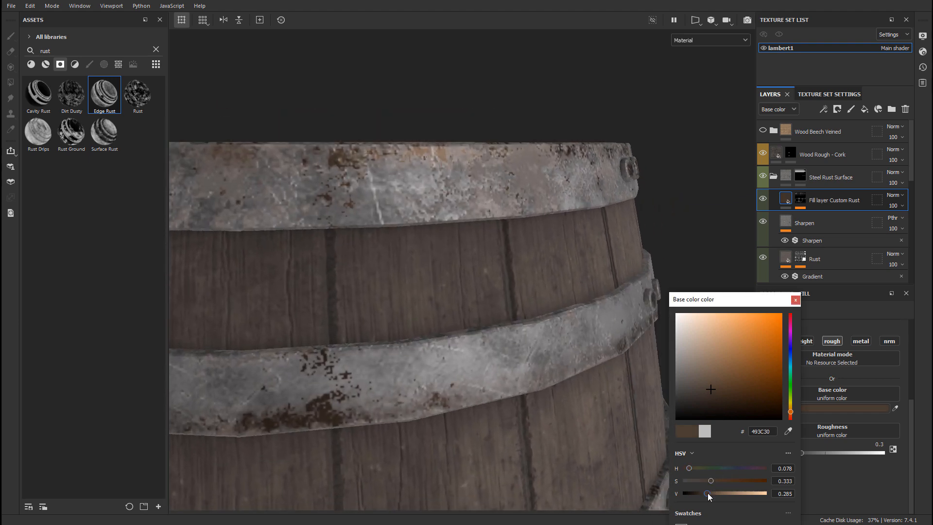
drag(712, 397, 701, 399)
alt+drag(407, 293, 331, 179)
alt+drag(473, 263, 510, 265)
click(795, 301)
Step: Raise the Custom Rust layer's roughness to 0.9633, checking how the rust patches catch the light
alt+drag(588, 287, 419, 279)
alt+right_drag(418, 279, 462, 273)
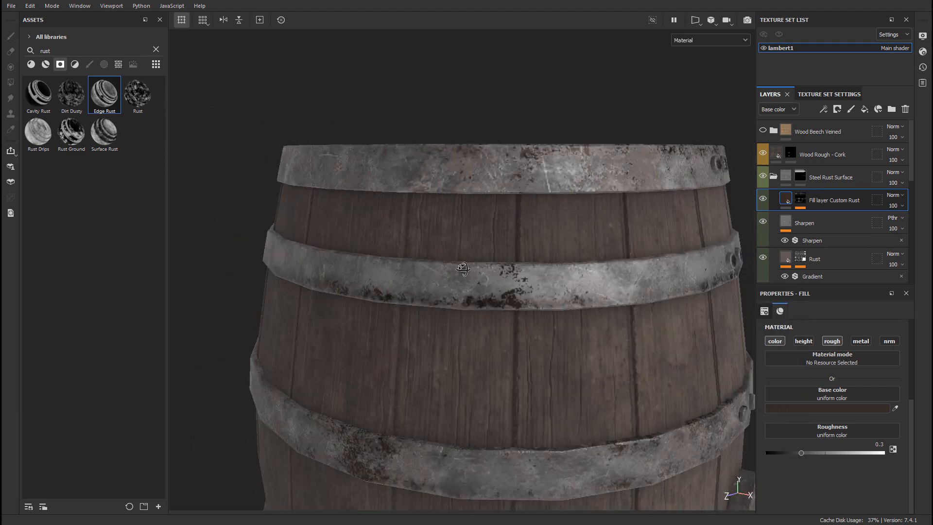
alt+drag(462, 273, 573, 284)
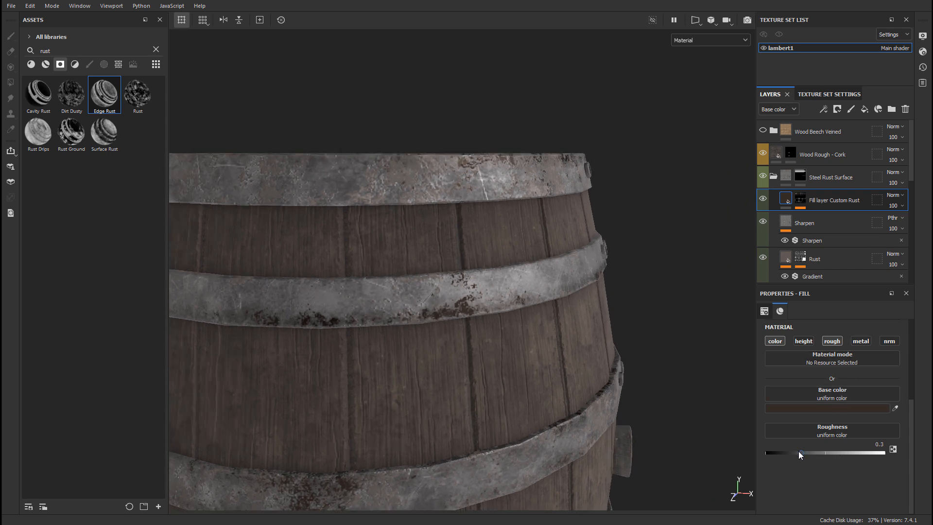
drag(800, 453, 867, 453)
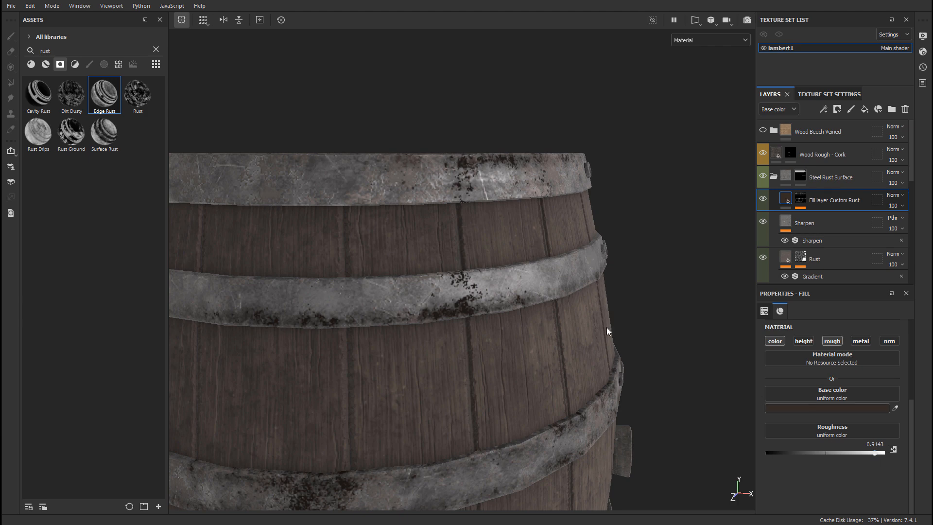
alt+right_drag(608, 332, 636, 326)
alt+drag(636, 325, 673, 323)
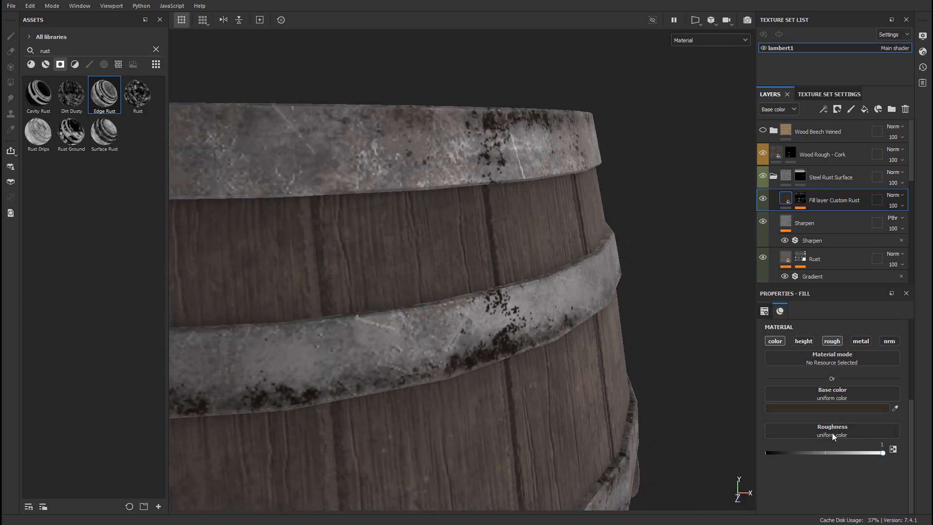
alt+drag(583, 357, 619, 335)
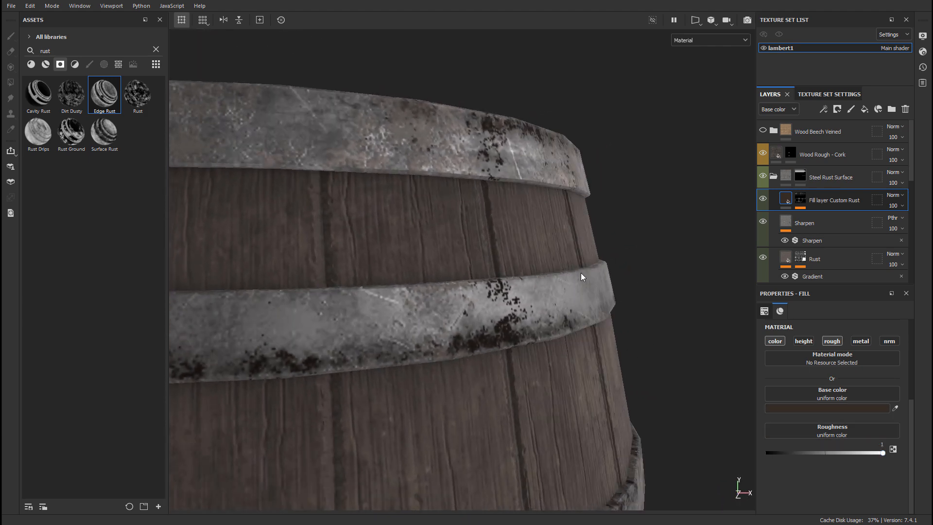
alt+drag(581, 273, 574, 282)
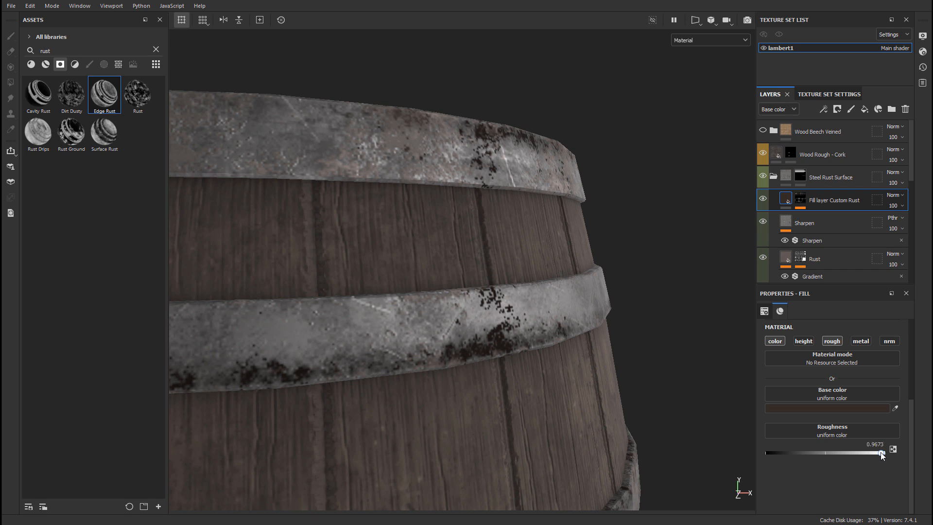
alt+drag(583, 322, 530, 316)
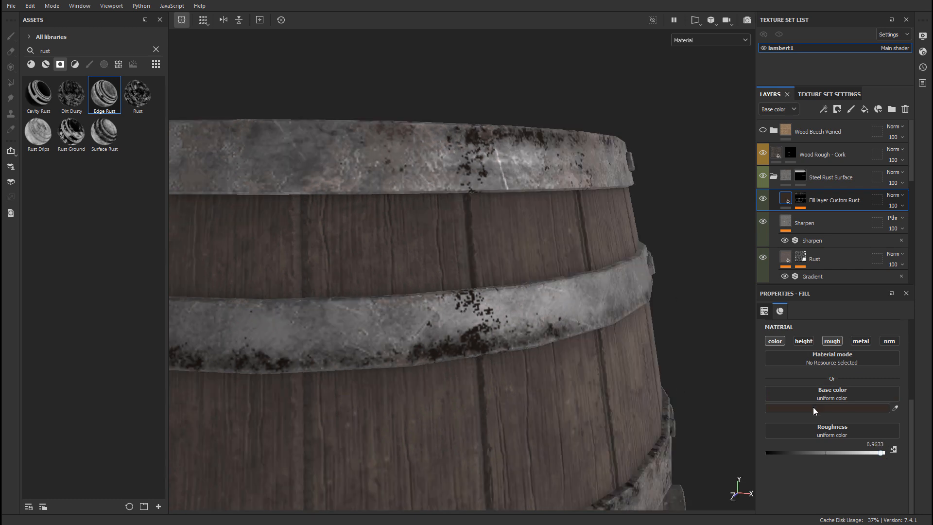
Step: Set the Custom Rust base colour to brown 42372D and check it around the barrel
click(828, 409)
drag(724, 397, 734, 391)
alt+drag(642, 304, 380, 262)
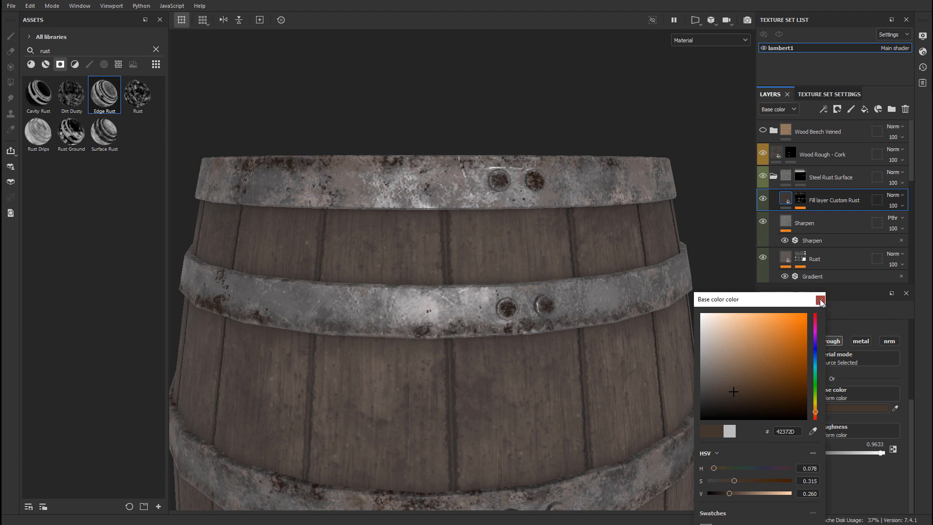
click(819, 299)
Step: Set Global Balance to 0.52 in the Normal-blended Mask Editor generator of the Custom Rust mask
click(800, 200)
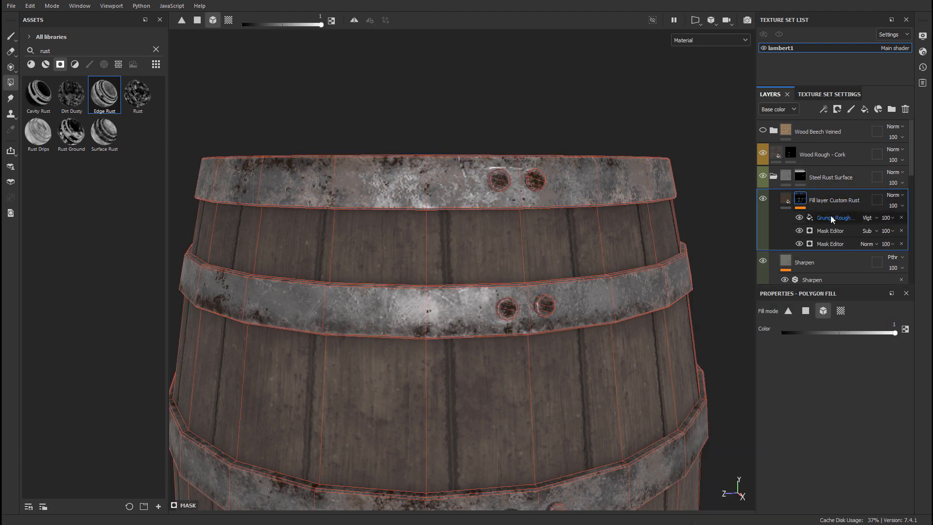
click(830, 216)
click(831, 231)
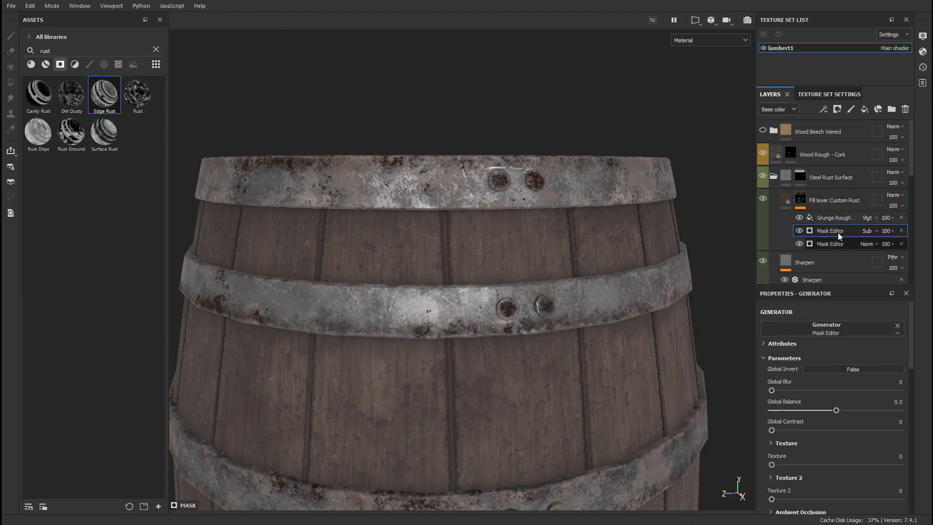
alt+drag(480, 222, 680, 227)
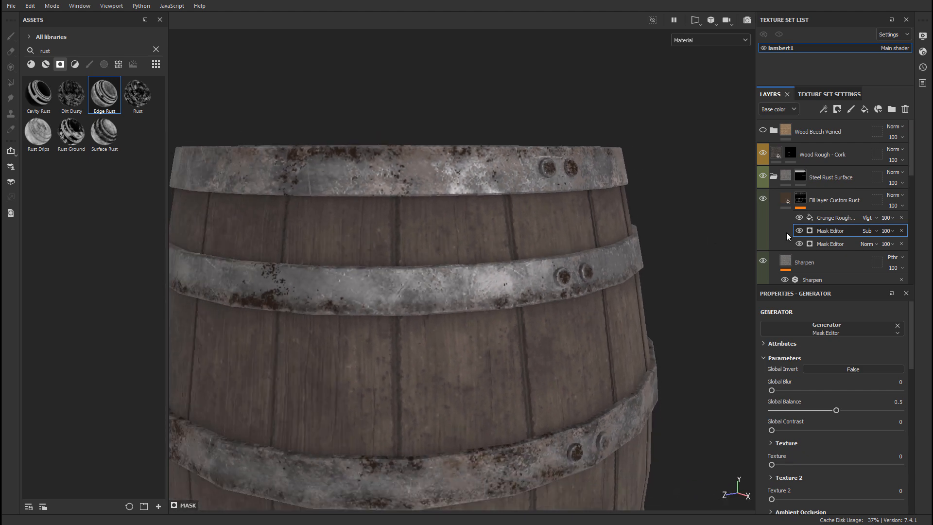
click(829, 244)
alt+drag(583, 243, 680, 243)
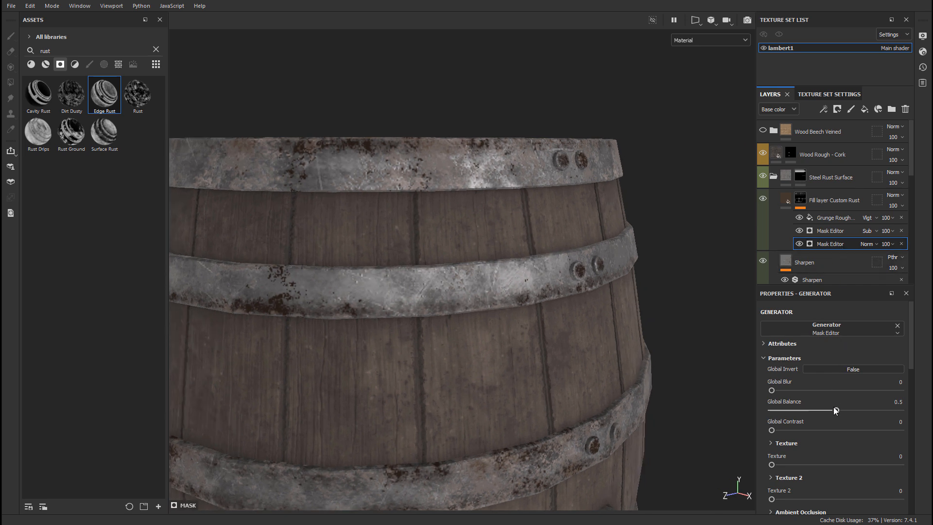
mouse_move(771, 390)
mouse_down()
mouse_move(826, 389)
mouse_move(762, 390)
mouse_up()
mouse_move(834, 409)
mouse_down()
mouse_move(818, 409)
mouse_move(847, 409)
mouse_move(834, 410)
mouse_up()
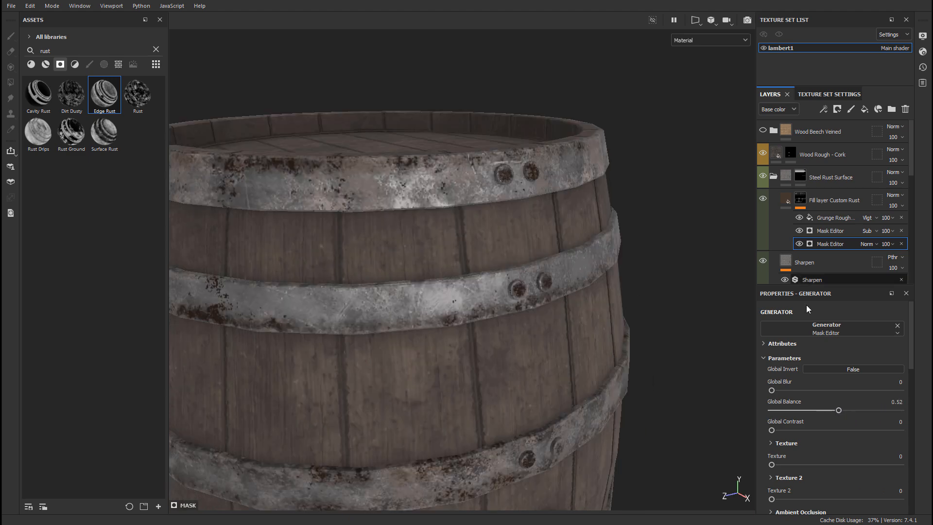
scroll(814, 429, down, 5)
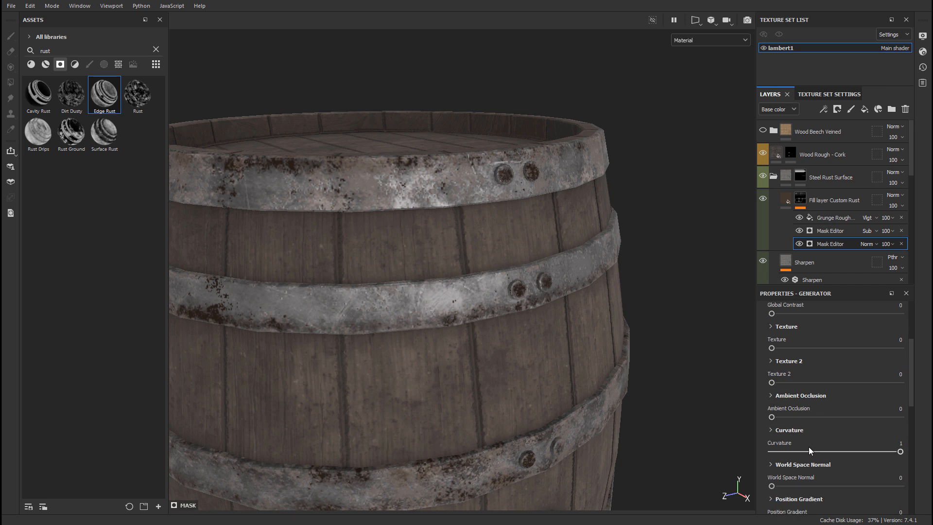
scroll(808, 447, up, 5)
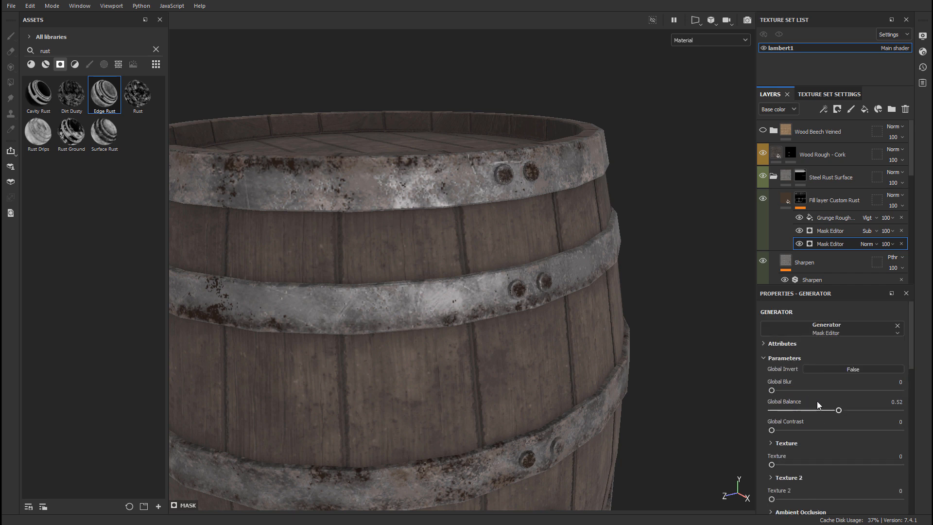
Step: In the Subtract-blended Mask Editor, set Global Blur to 0.12 and Global Balance to 0.41, and adjust Global Contrast
click(834, 230)
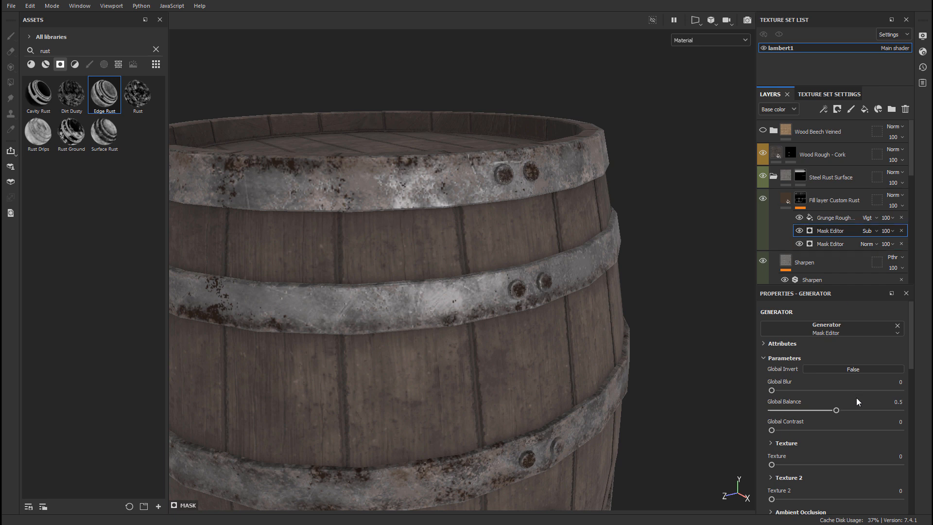
scroll(855, 397, down, 1)
mouse_move(773, 361)
mouse_down()
mouse_move(798, 360)
mouse_move(772, 364)
mouse_up()
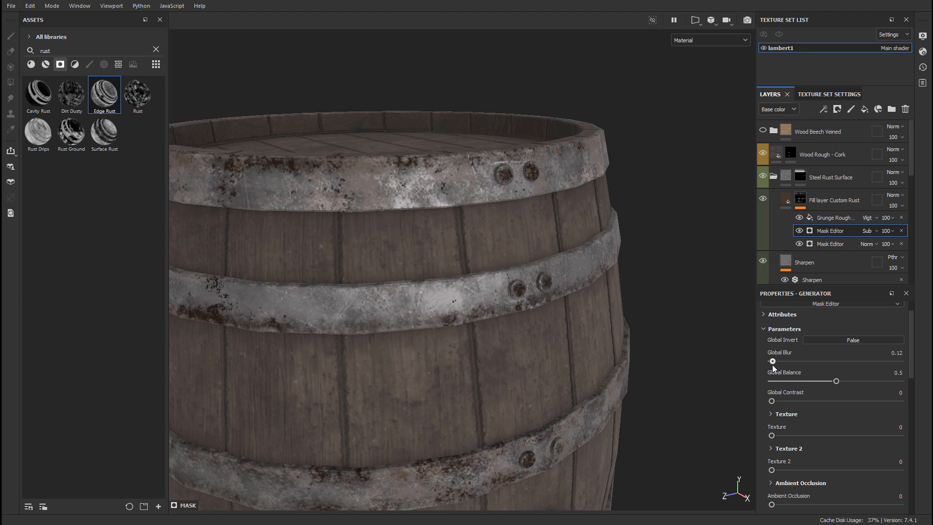
mouse_move(836, 380)
mouse_down()
mouse_move(811, 380)
mouse_move(834, 378)
mouse_move(823, 380)
mouse_up()
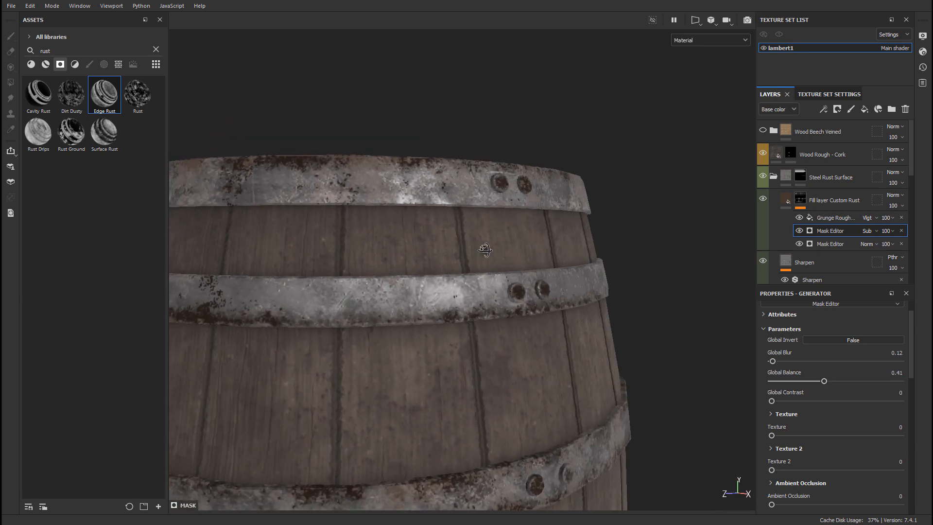
drag(771, 401, 775, 401)
alt+drag(589, 339, 569, 342)
Step: Set the Balance of the Grunge Rough Dirty fill in the Custom Rust mask to 0.6 and check the bands
click(832, 218)
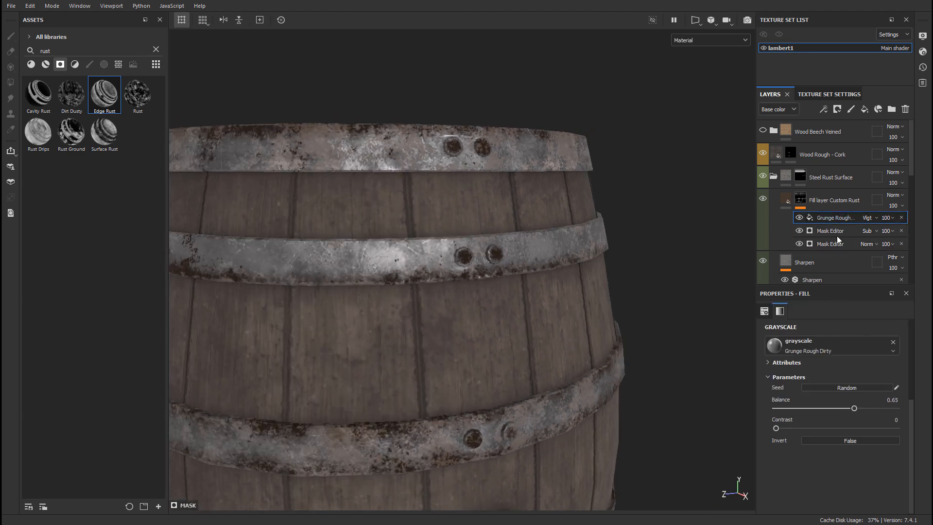
mouse_move(856, 404)
mouse_down()
mouse_move(814, 412)
mouse_move(847, 416)
mouse_up()
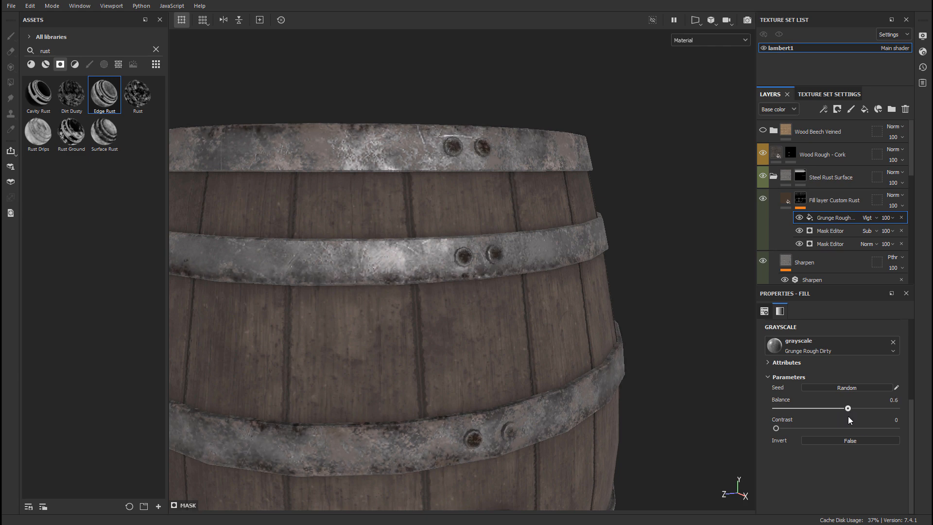
scroll(619, 351, down, 3)
alt+drag(451, 338, 508, 261)
alt+middle_drag(508, 260, 437, 221)
alt+drag(437, 221, 471, 239)
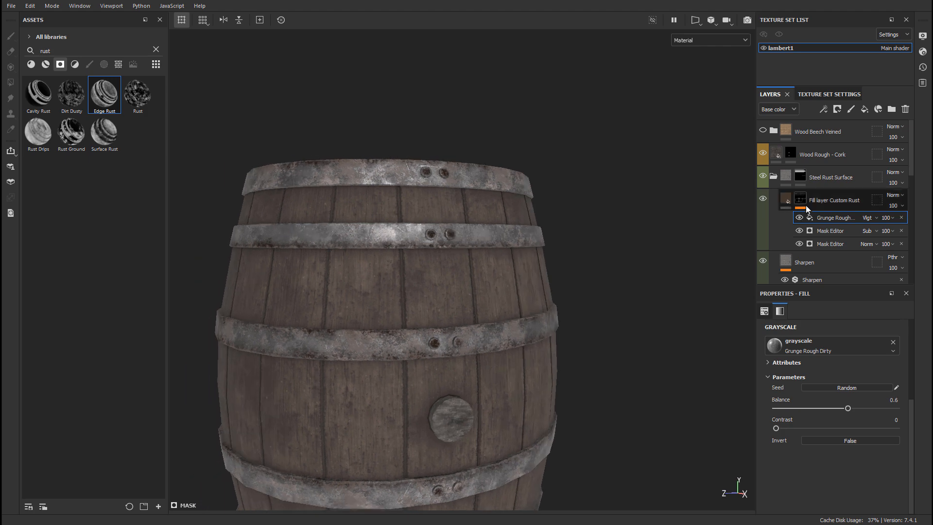
Step: Compare the steel bands with the Custom Rust layer hidden and shown, leaving the layer visible
click(762, 199)
click(762, 200)
click(762, 199)
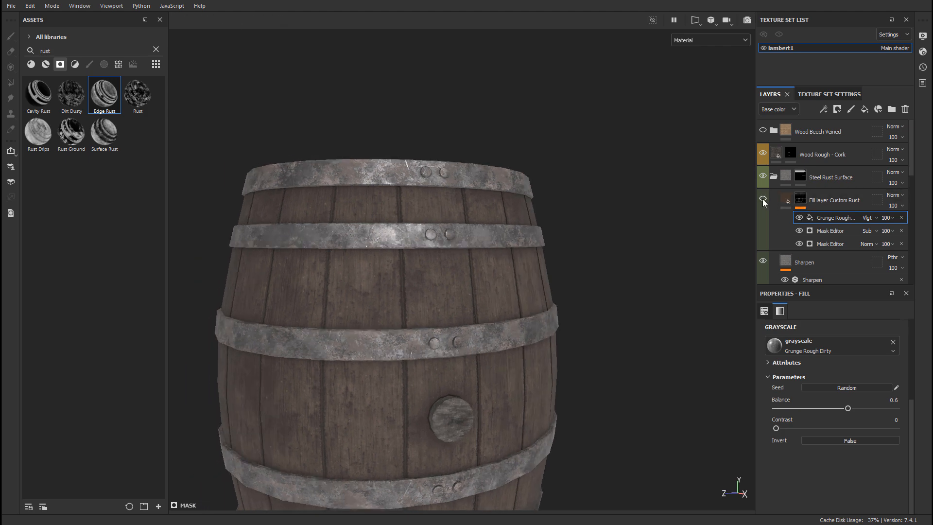
click(762, 199)
scroll(560, 234, up, 5)
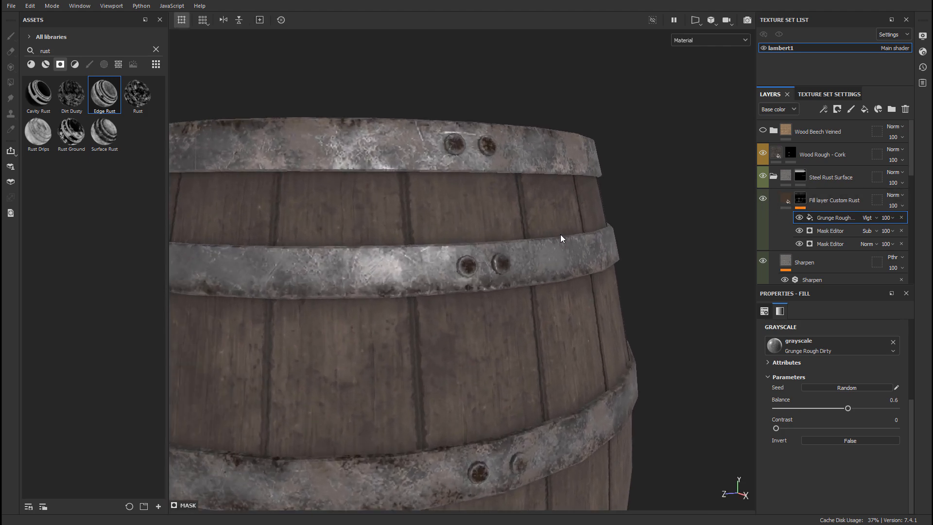
Step: Set the Custom Rust layer's base colour to the lighter greyish brown 5D554E and check it on the bands
click(786, 198)
click(843, 411)
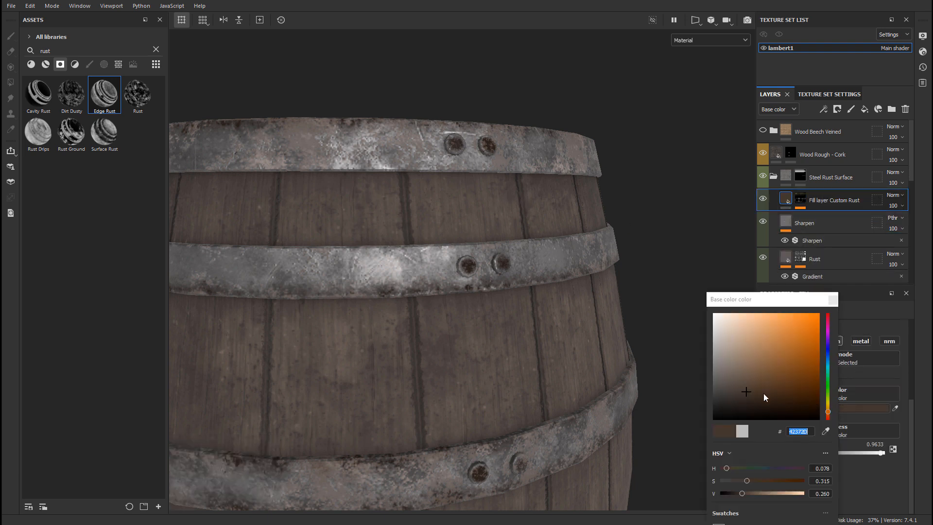
mouse_move(729, 387)
mouse_down()
mouse_move(738, 384)
mouse_move(730, 381)
mouse_up()
alt+drag(538, 296, 540, 268)
alt+drag(491, 182, 483, 245)
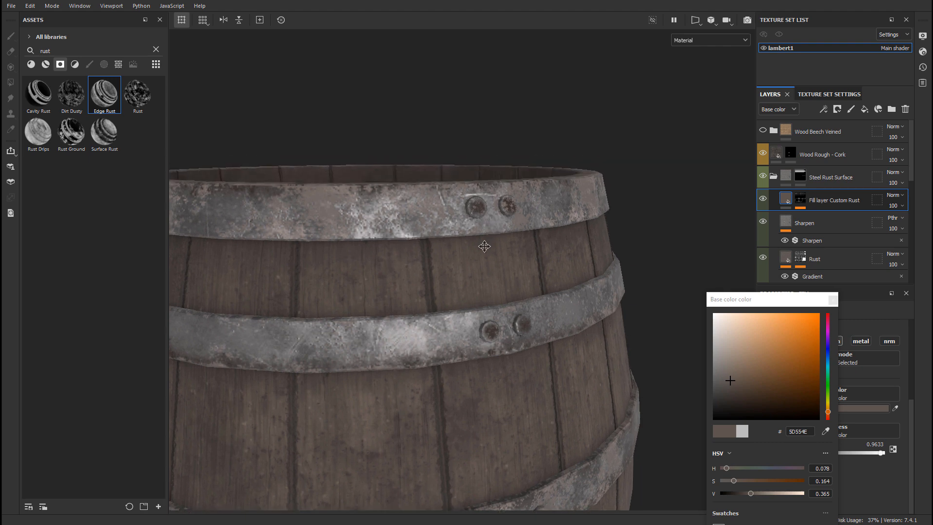
scroll(517, 213, up, 3)
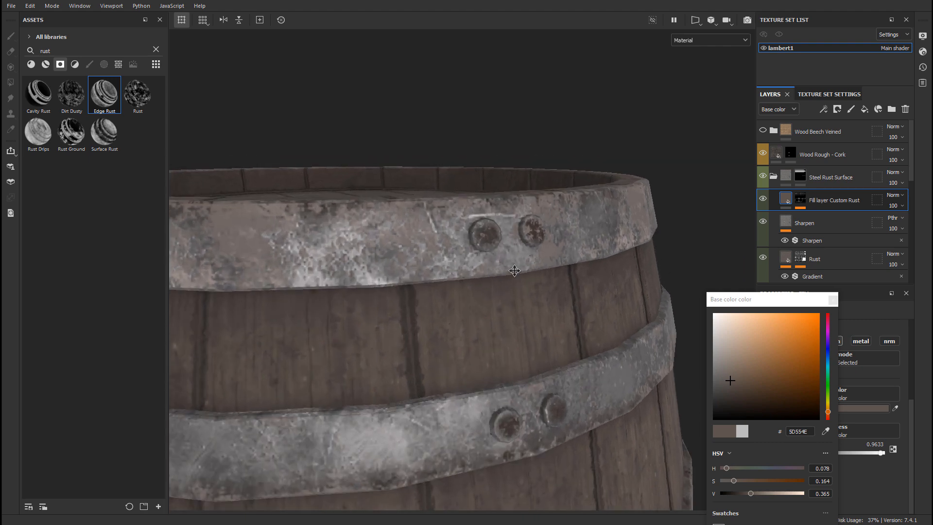
alt+middle_drag(515, 398, 523, 280)
scroll(469, 295, down, 3)
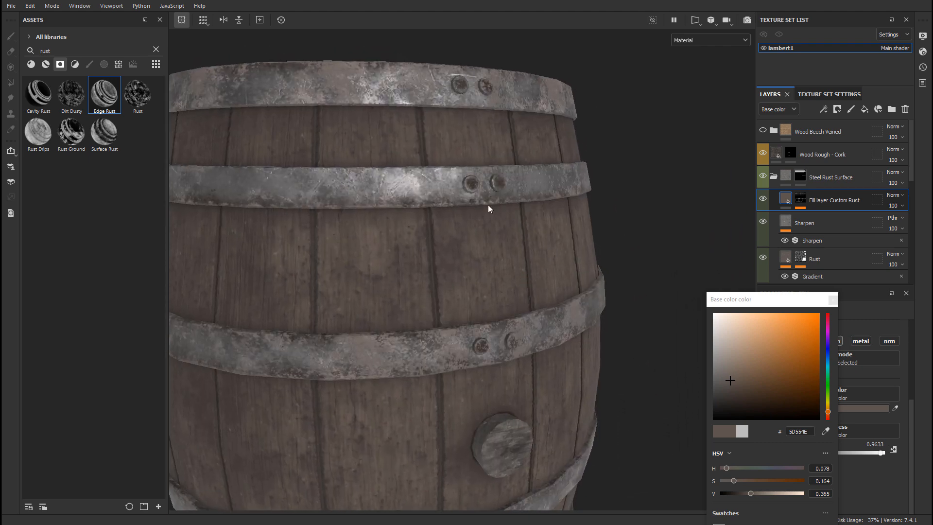
alt+drag(518, 190, 550, 200)
alt+right_drag(549, 200, 547, 228)
alt+drag(547, 228, 533, 244)
Step: In the mask's Grunge Rough Dirty fill, set Balance to 0.62 and, after trying Contrast at 0.3, set Contrast to 0.05
click(800, 199)
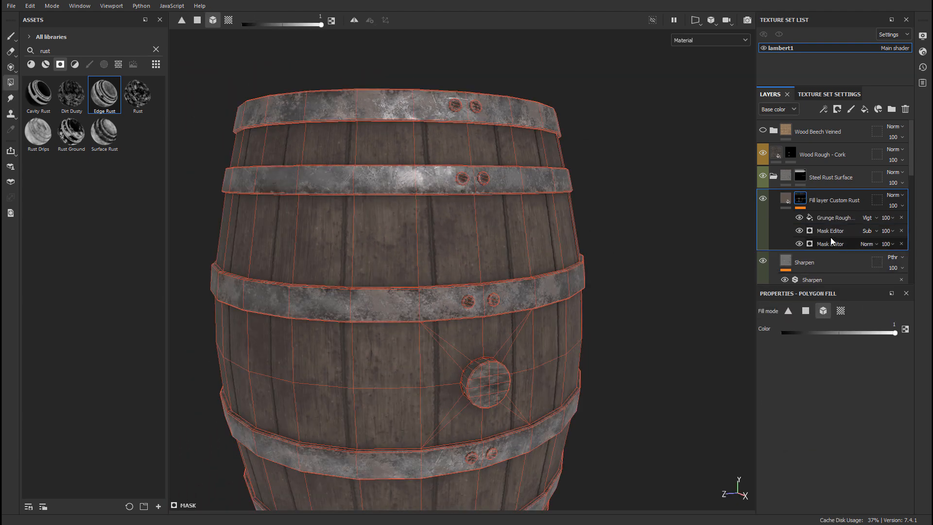
click(832, 216)
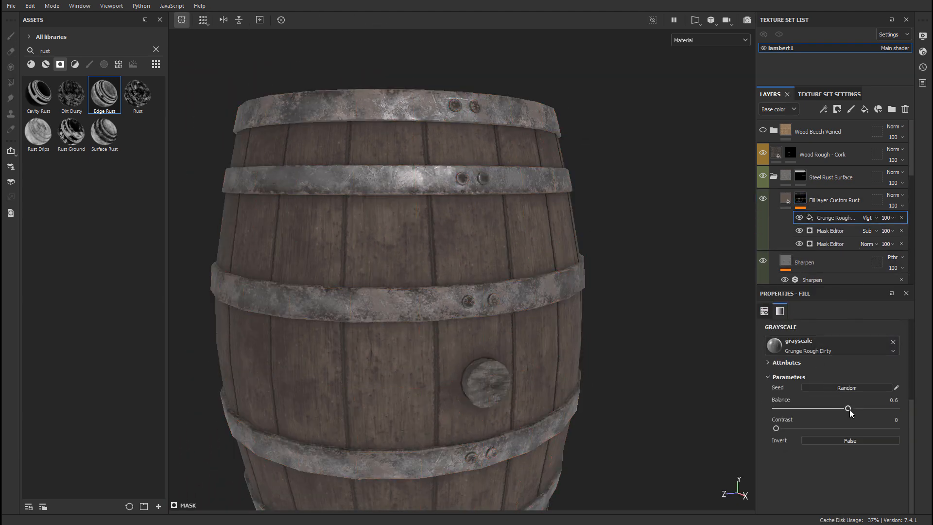
click(849, 409)
drag(776, 428, 810, 427)
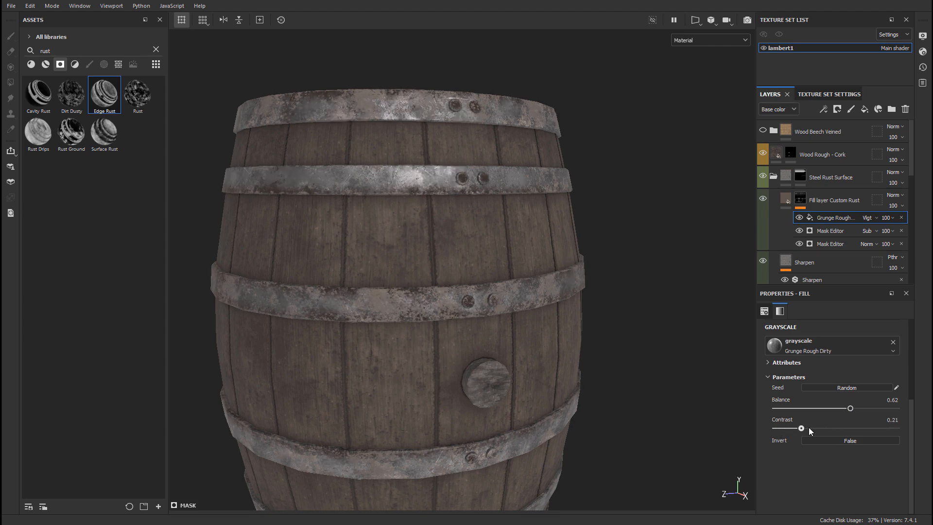
scroll(458, 258, up, 5)
alt+drag(442, 254, 506, 262)
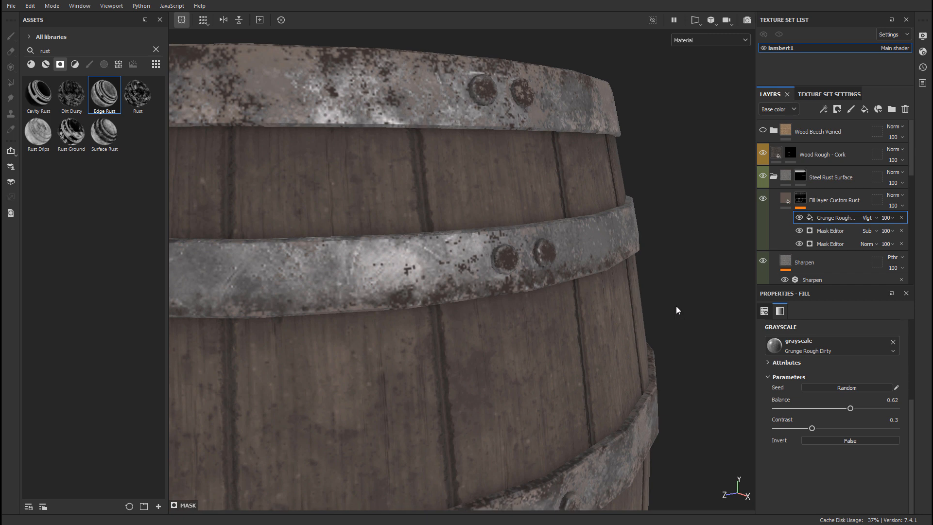
scroll(689, 308, down, 2)
drag(811, 428, 781, 429)
Step: Examine the rust distribution on the steel bands from all sides of the barrel
scroll(560, 235, down, 5)
alt+drag(509, 231, 408, 232)
scroll(563, 239, down, 2)
alt+drag(471, 244, 437, 243)
shift+right_drag(520, 238, 504, 239)
scroll(422, 249, down, 1)
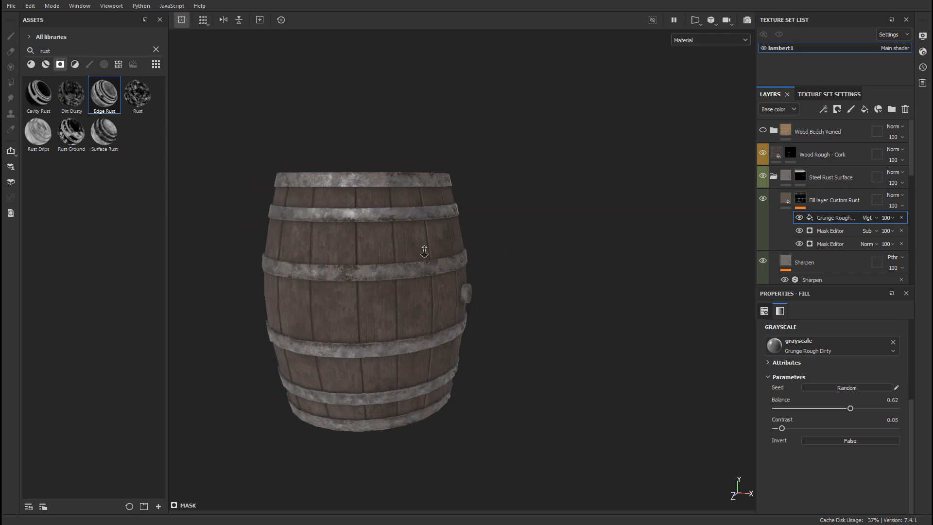
alt+drag(422, 250, 551, 247)
alt+middle_drag(440, 264, 513, 258)
shift+right_drag(513, 258, 505, 258)
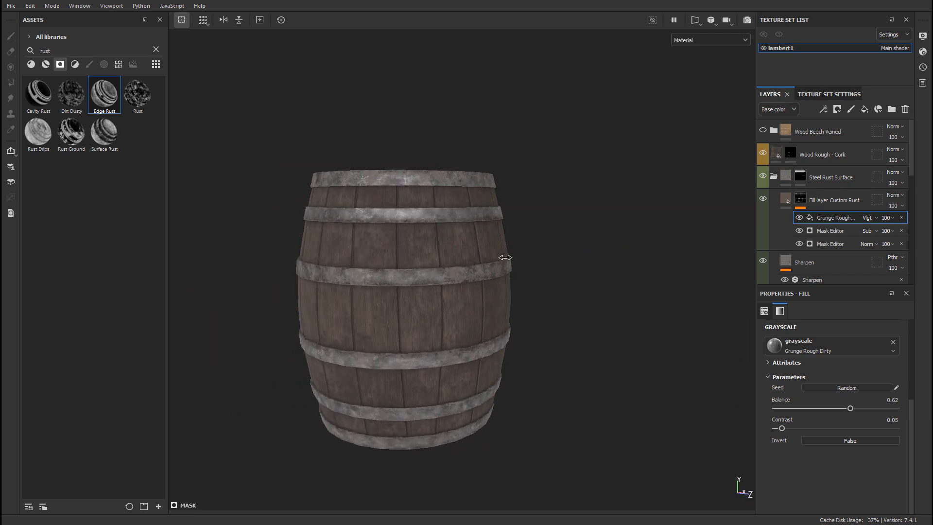
alt+drag(505, 258, 588, 253)
alt+middle_drag(476, 262, 558, 252)
alt+drag(558, 251, 587, 252)
shift+right_drag(587, 252, 572, 252)
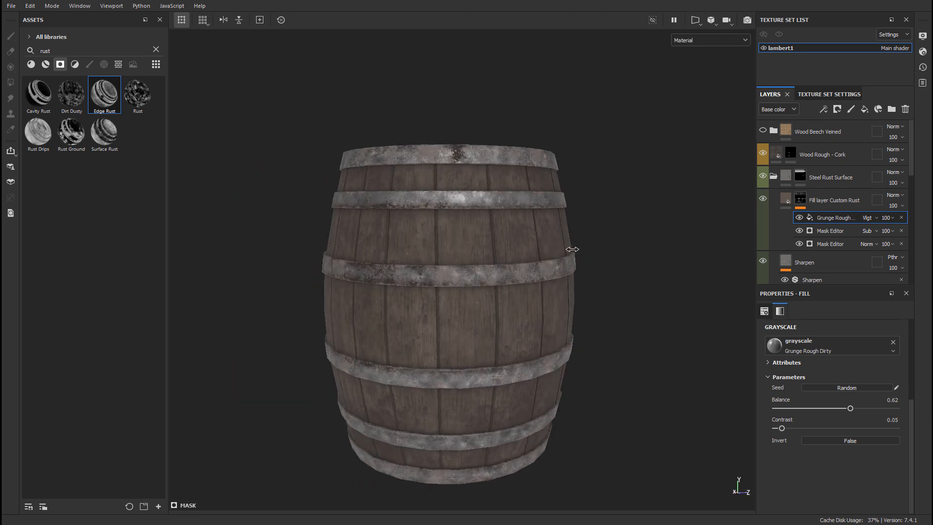
alt+drag(572, 252, 612, 261)
scroll(639, 264, down, 1)
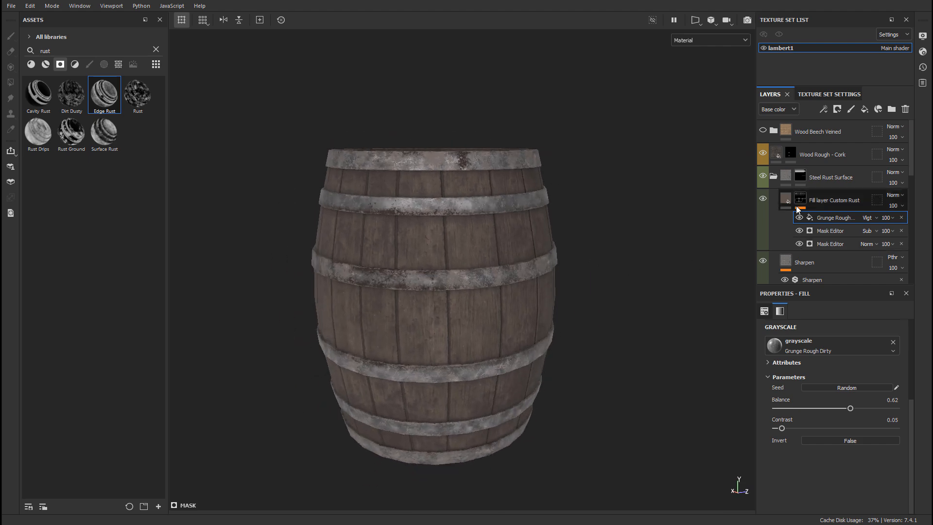
Step: Compare the barrel with the Custom Rust layer hidden and shown, and set the Grunge Rough Dirty fill's Balance to 0.6
click(765, 198)
click(765, 198)
click(765, 199)
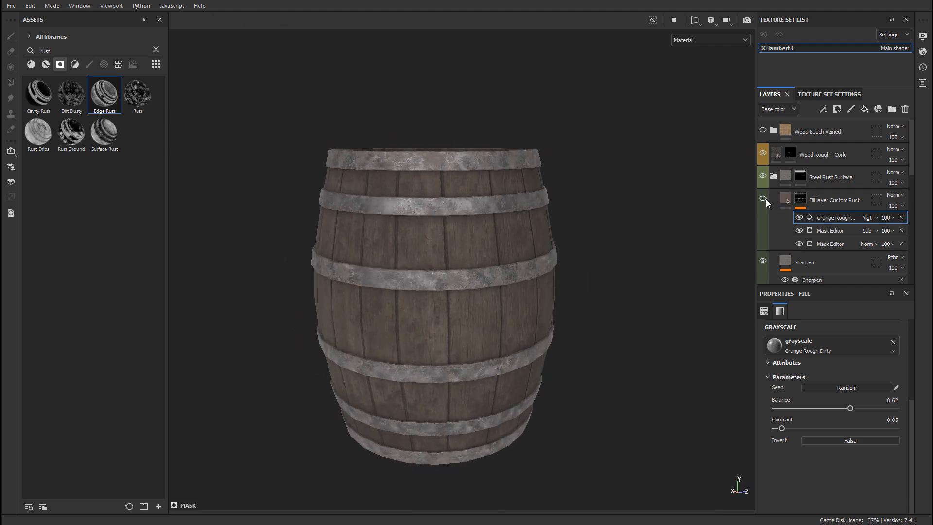
click(765, 198)
alt+drag(483, 216, 646, 214)
alt+drag(441, 241, 628, 240)
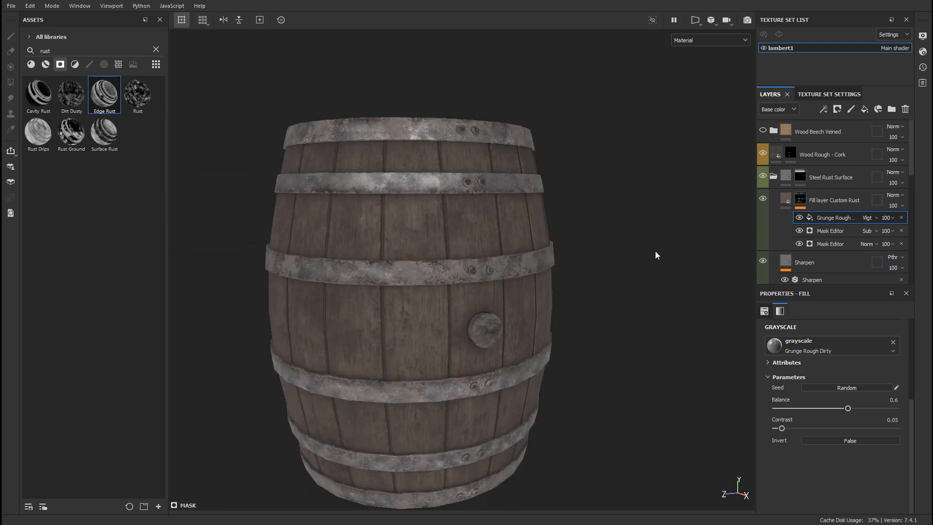
alt+middle_drag(655, 254, 569, 265)
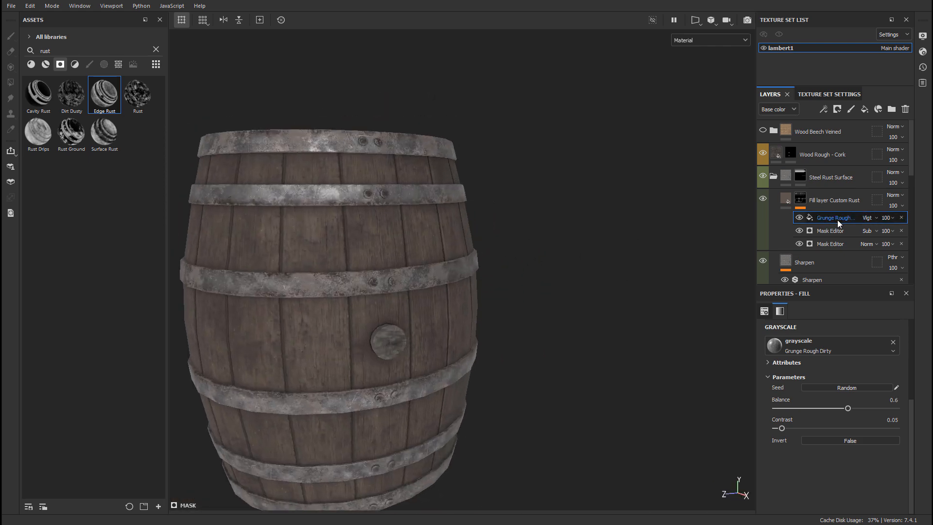
Step: Try the Grunge Rough Dirty fill in the Custom Rust mask at 92 opacity, checking the bands up close
click(893, 217)
drag(904, 234, 922, 233)
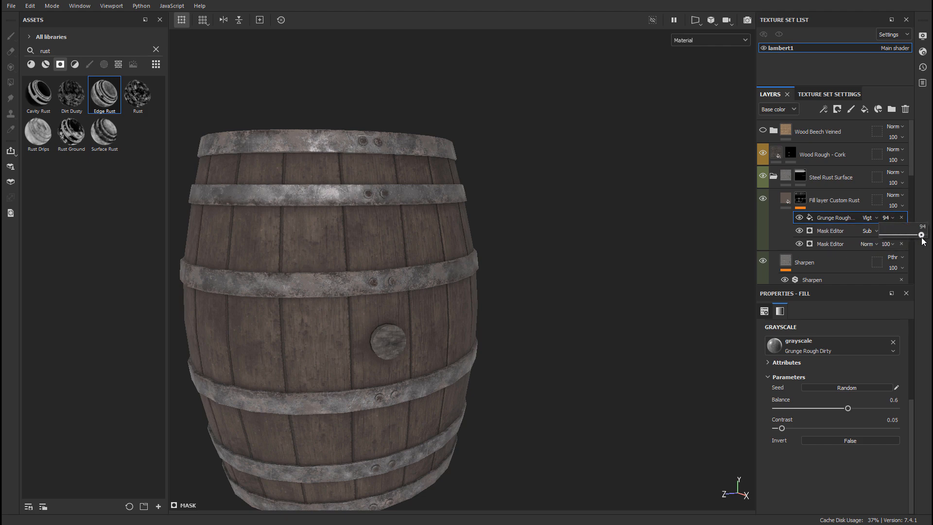
alt+right_drag(515, 217, 583, 224)
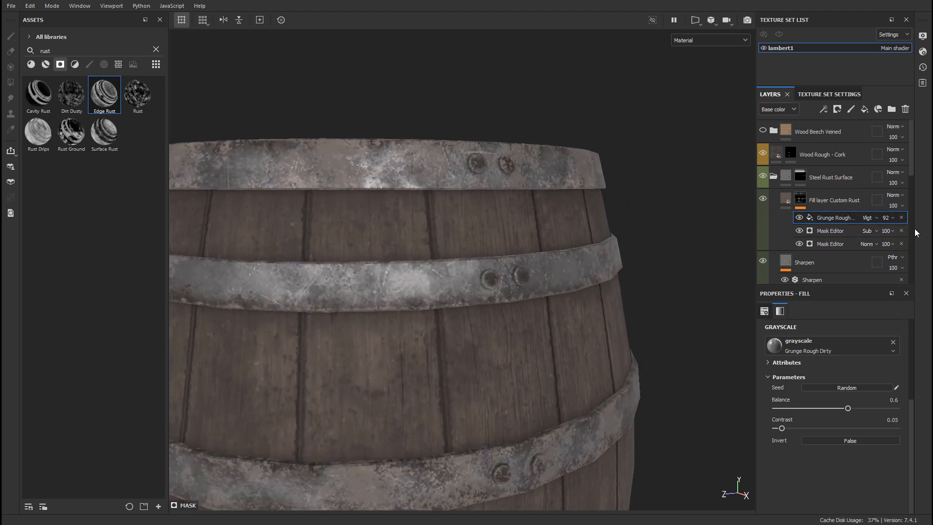
click(891, 219)
mouse_move(919, 235)
mouse_down()
mouse_move(906, 246)
mouse_move(924, 248)
mouse_up()
Step: Set the opacity of the Subtract-blended Mask Editor in the Custom Rust mask to 94 and check the bands
click(897, 231)
key(ctrl+z)
click(886, 231)
scroll(620, 191, down, 3)
alt+drag(621, 190, 491, 184)
scroll(491, 184, down, 2)
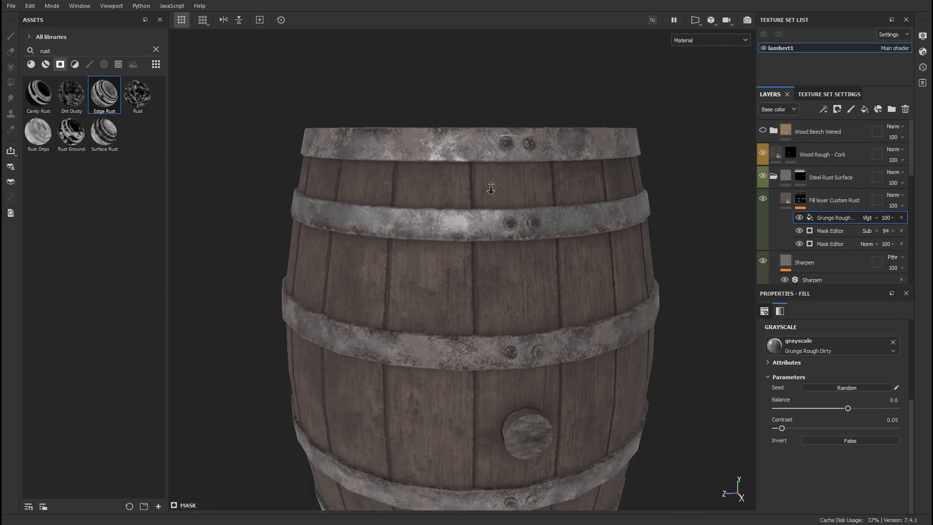
alt+middle_drag(561, 185, 561, 127)
alt+drag(561, 128, 455, 137)
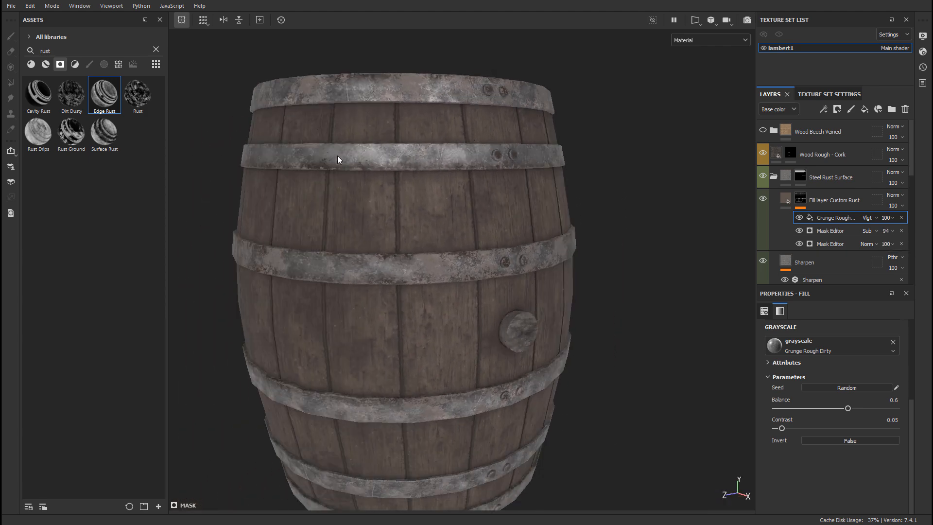
alt+drag(338, 156, 390, 148)
alt+middle_drag(479, 165, 476, 176)
scroll(477, 176, up, 2)
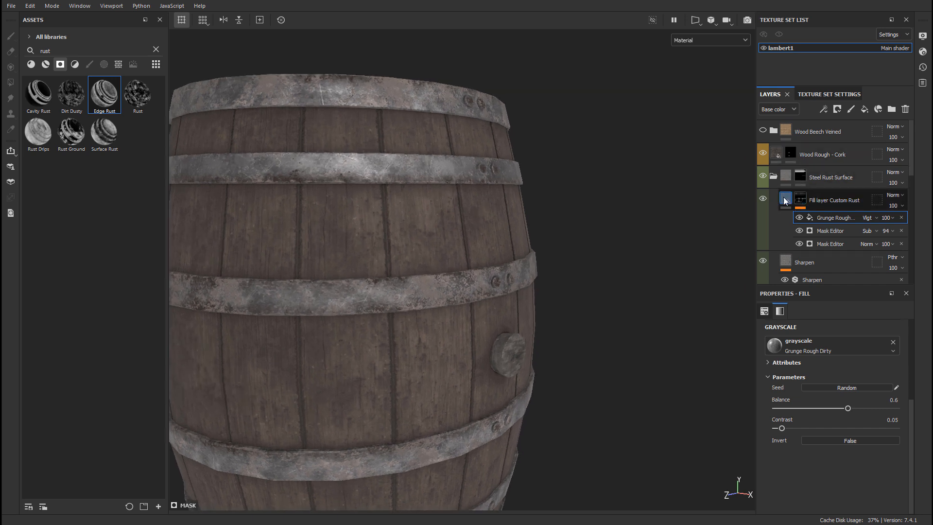
Step: Set the Balance of the Grunge Rust Fine base colour on the Rust layer of the steel material to 0.2
click(809, 200)
scroll(825, 203, down, 2)
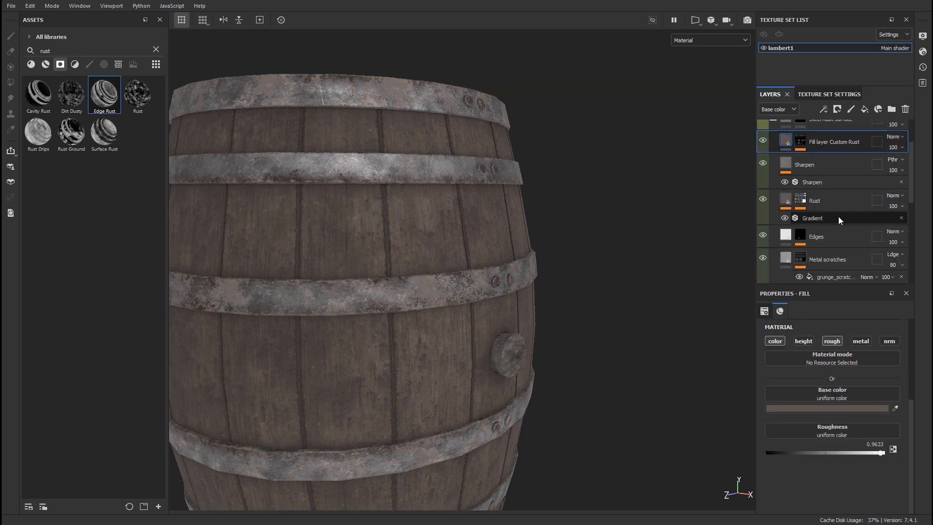
scroll(835, 195, up, 1)
scroll(831, 204, down, 1)
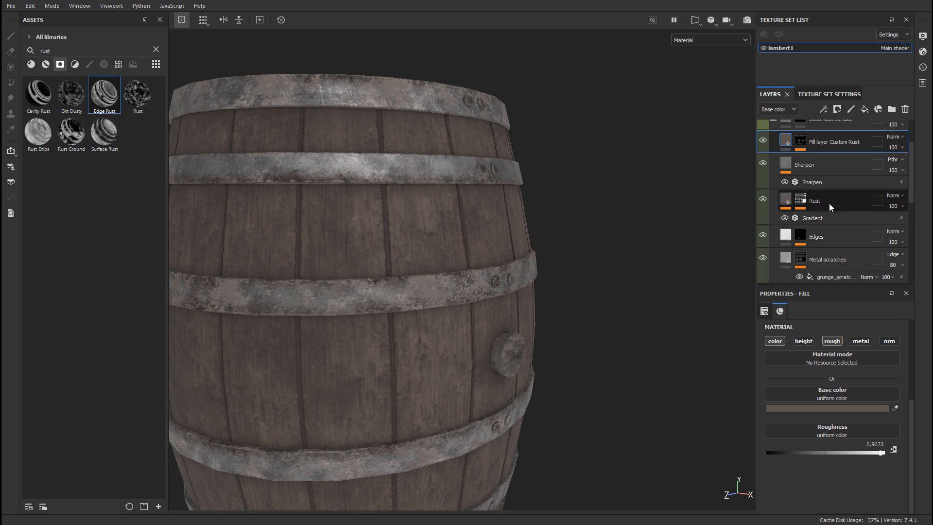
click(819, 205)
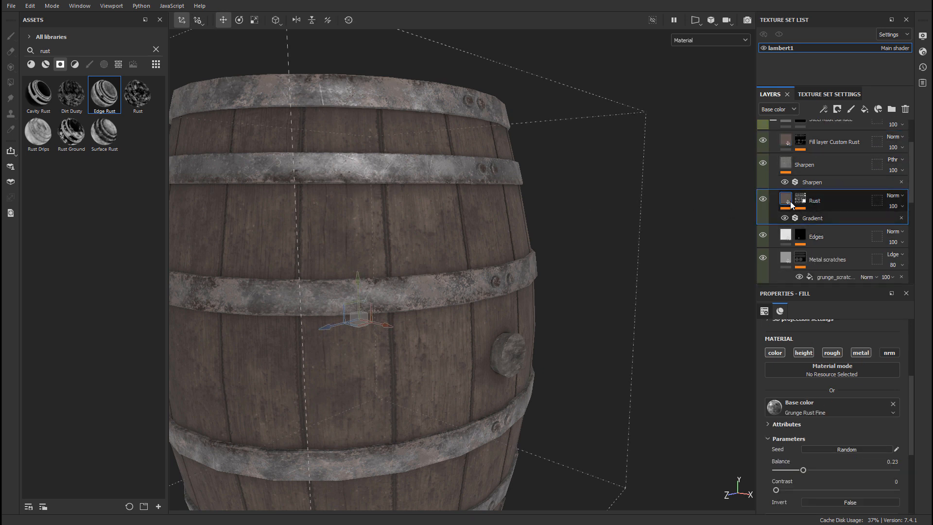
alt+drag(473, 167, 437, 168)
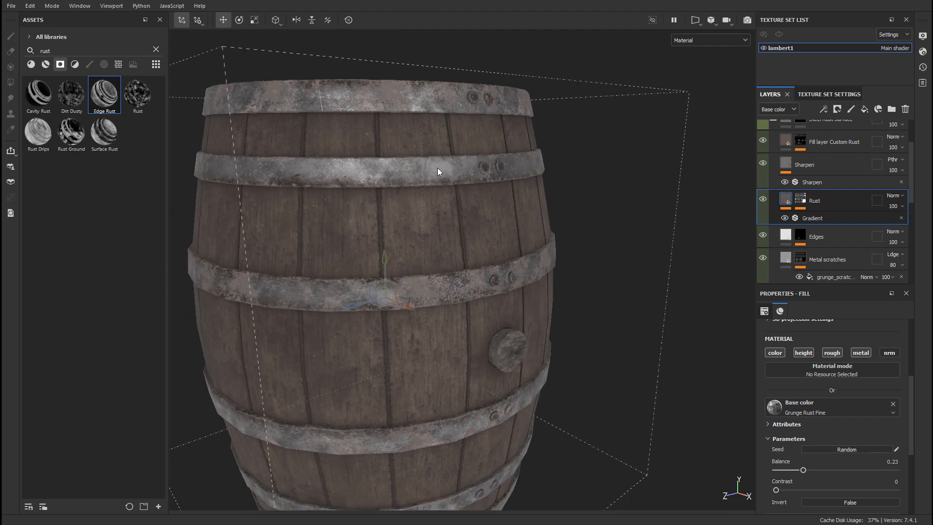
alt+right_drag(438, 167, 587, 176)
alt+middle_drag(587, 175, 496, 204)
alt+right_drag(497, 204, 573, 180)
alt+middle_drag(572, 180, 540, 237)
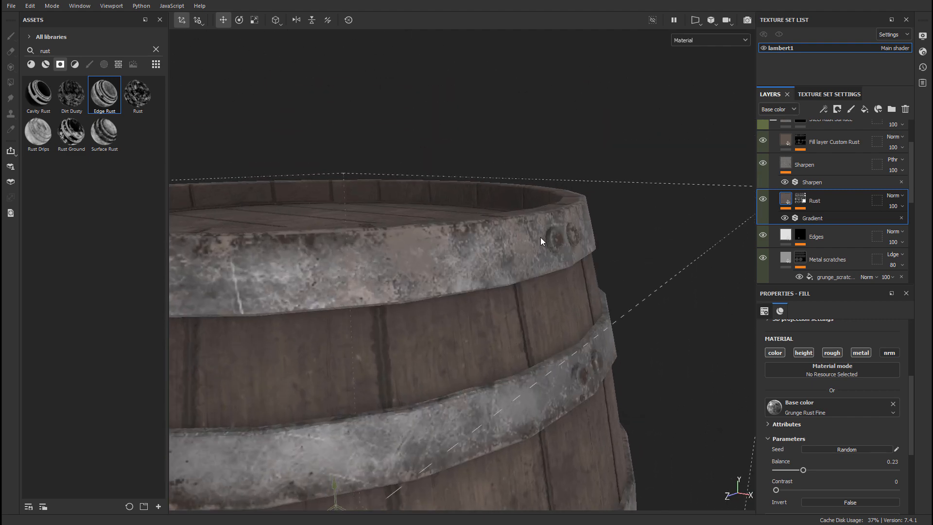
scroll(534, 233, up, 1)
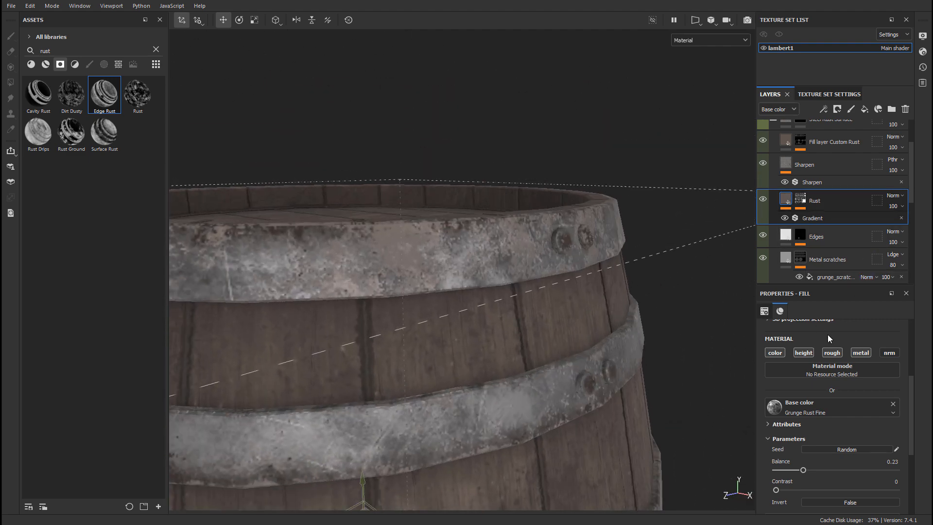
scroll(811, 456, down, 1)
mouse_move(802, 441)
mouse_down()
mouse_move(813, 443)
mouse_move(791, 444)
mouse_move(801, 452)
mouse_up()
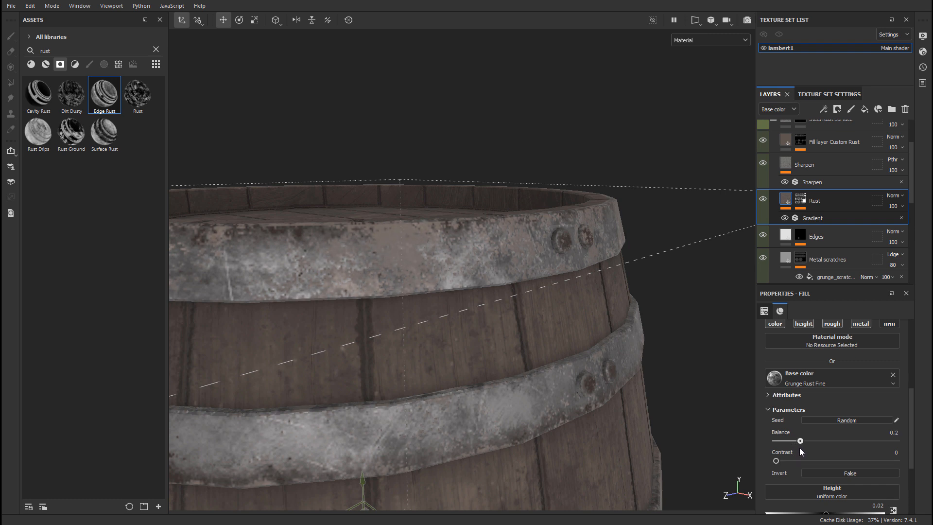
scroll(816, 415, down, 2)
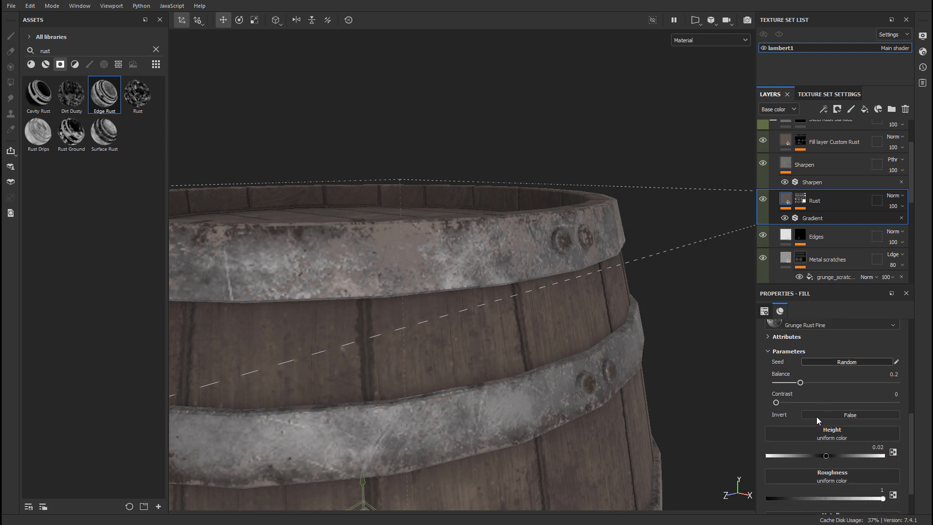
Step: Try a darker base colour, 5B5B5B, on the Base metal layer of the steel material, then undo it
click(843, 258)
scroll(843, 258, down, 2)
click(829, 240)
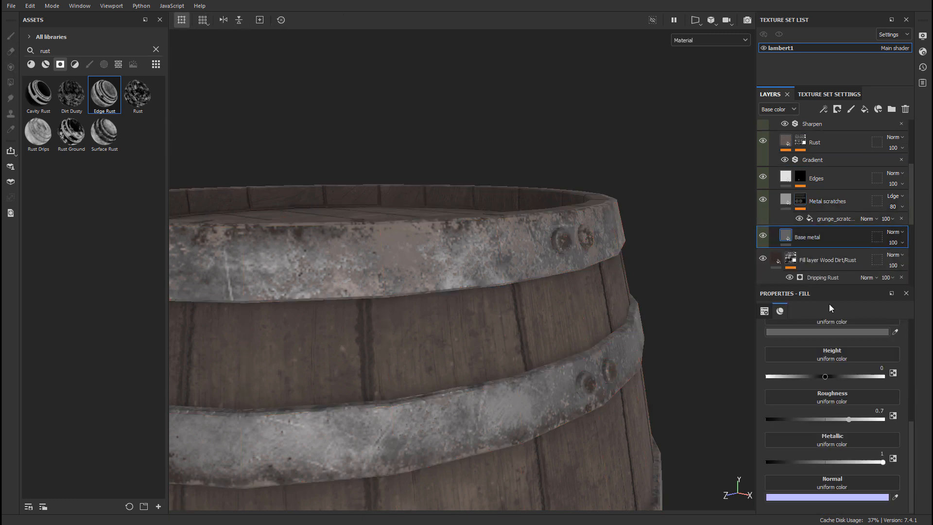
scroll(829, 396, up, 2)
click(830, 389)
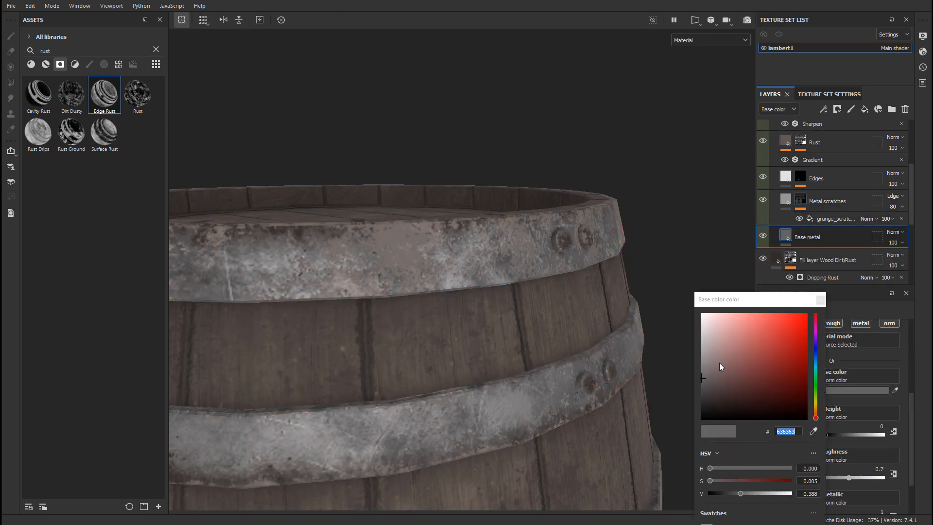
drag(701, 377, 700, 381)
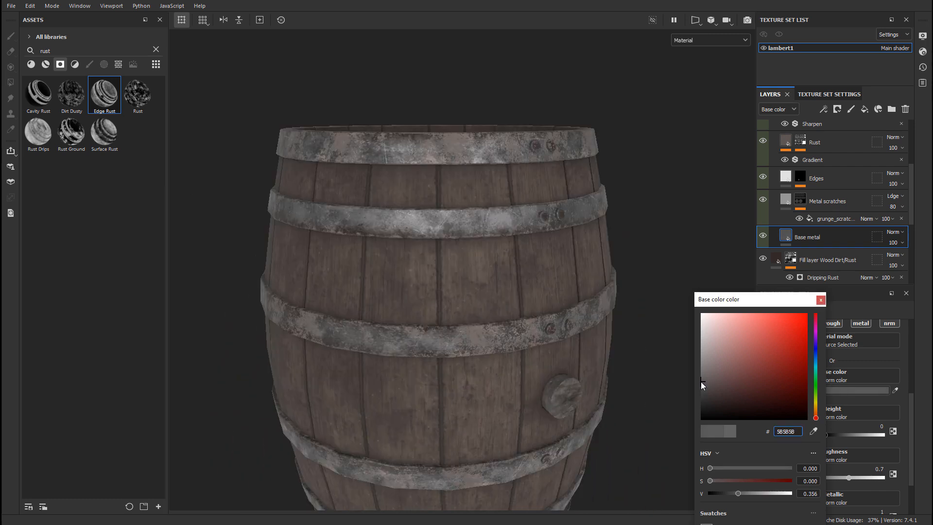
alt+drag(540, 272, 618, 236)
key(ctrl+z)
click(820, 299)
Step: Set the base colour of the Custom Rust fill layer to 68625D
alt+drag(593, 202, 388, 183)
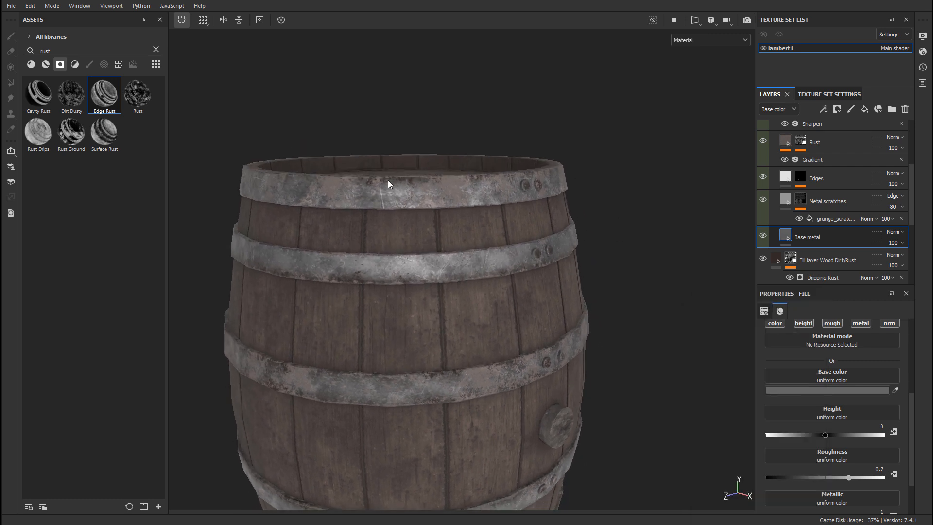
alt+drag(395, 253, 395, 239)
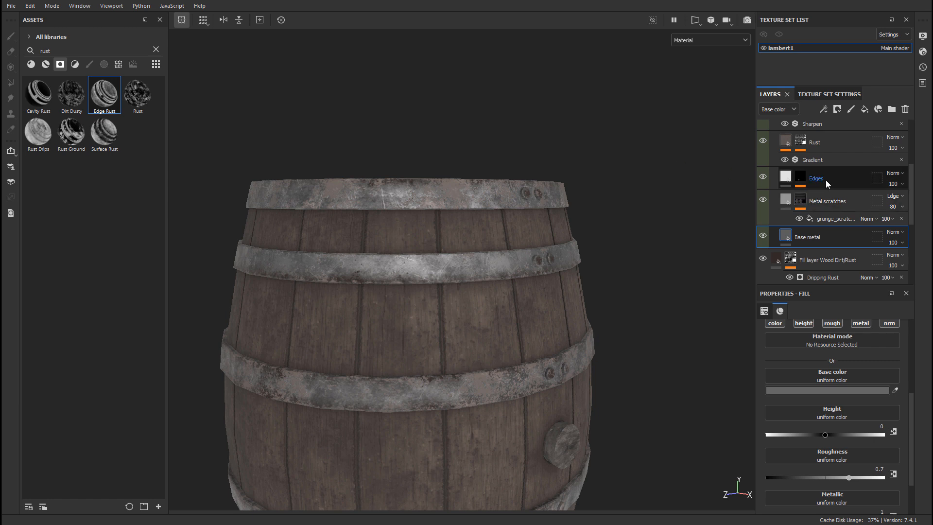
scroll(841, 172, up, 3)
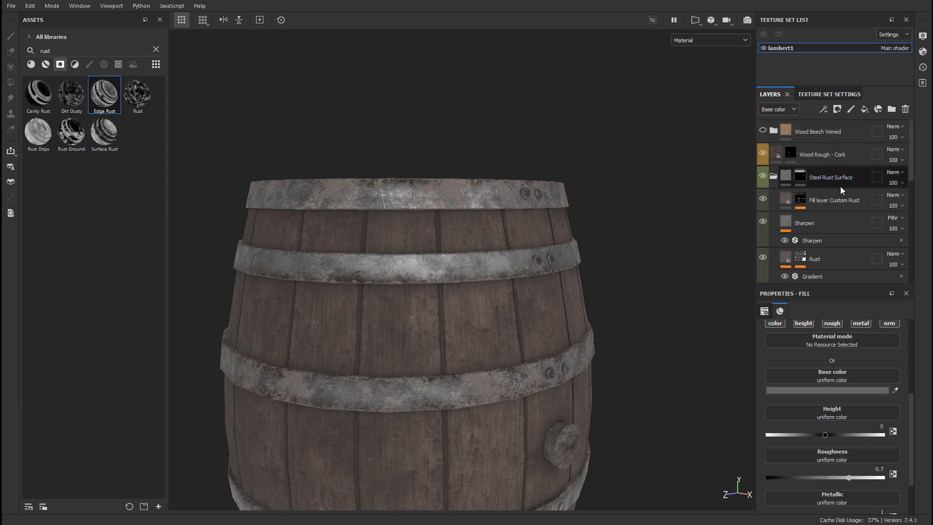
click(853, 202)
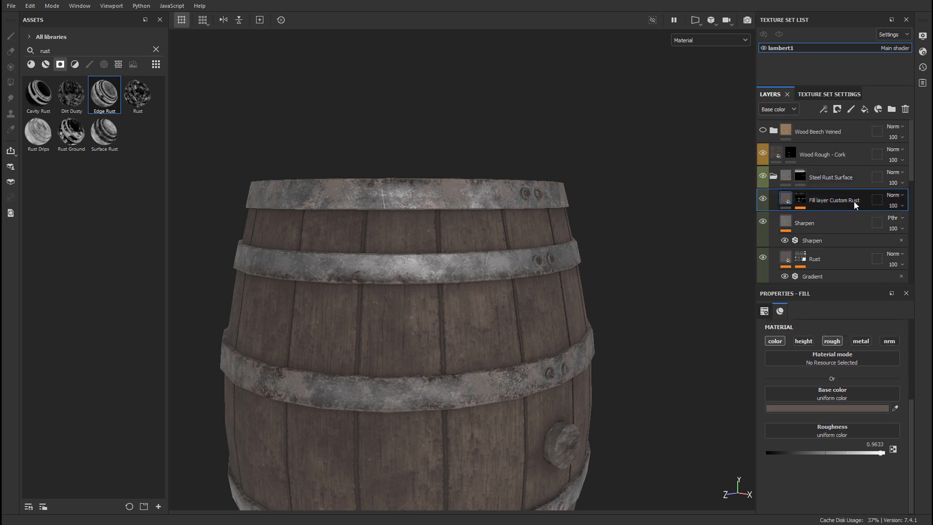
click(847, 408)
drag(735, 379, 729, 377)
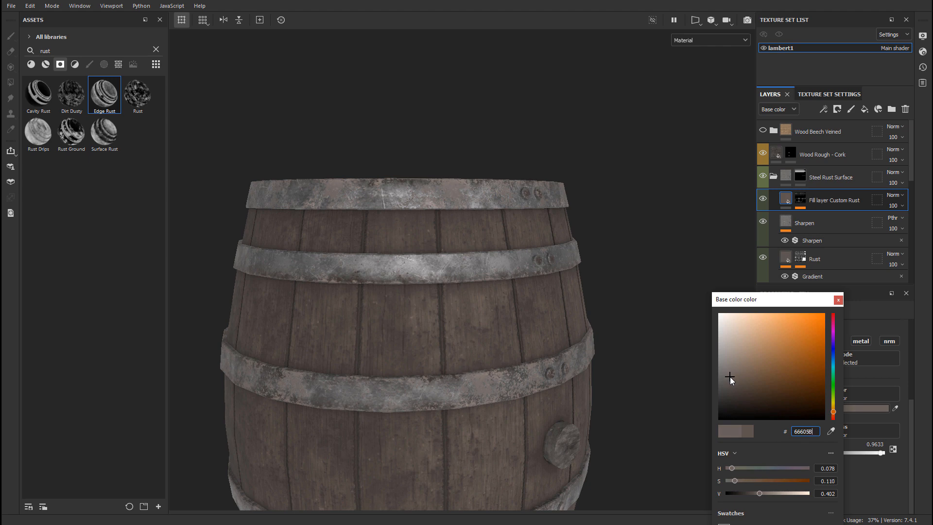
scroll(503, 256, down, 3)
alt+drag(503, 256, 457, 253)
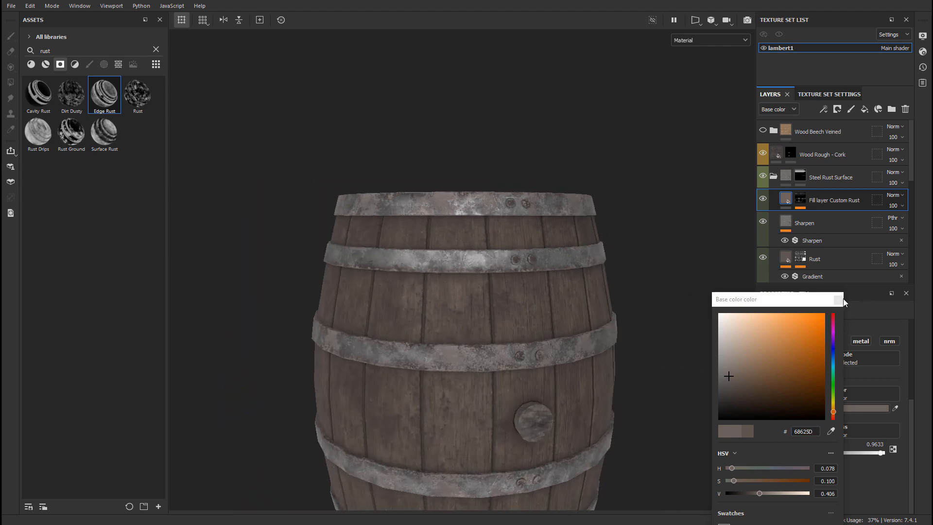
click(838, 300)
Step: Examine the whole barrel from several angles to judge the wood and the rusted steel bands together
alt+middle_drag(623, 265, 547, 153)
alt+drag(547, 152, 513, 154)
shift+right_drag(513, 154, 589, 163)
alt+middle_drag(589, 163, 539, 160)
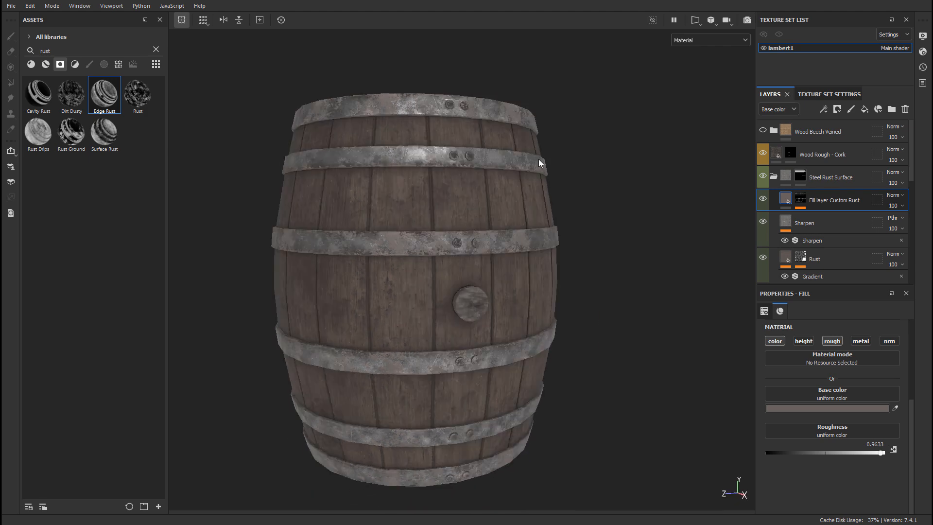
alt+middle_drag(633, 225, 645, 214)
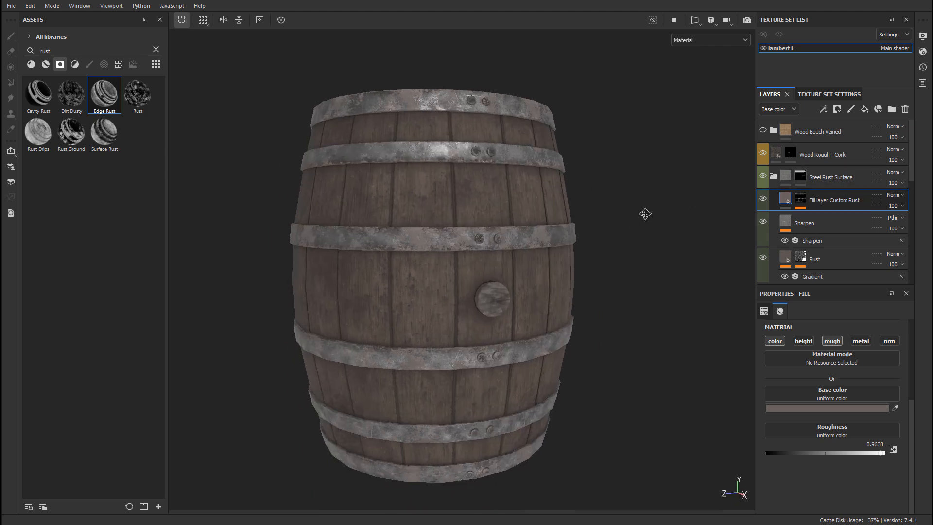
mouse_move(552, 200)
alt+mouse_down()
mouse_move(554, 189)
mouse_move(568, 197)
mouse_move(570, 214)
mouse_move(525, 221)
mouse_move(545, 188)
alt+mouse_up()
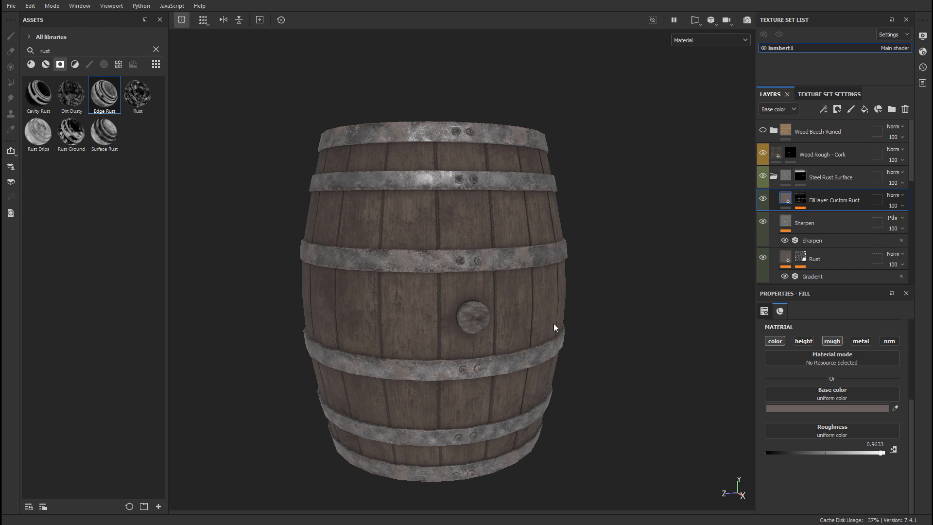
middle_drag(568, 262, 541, 238)
alt+right_drag(541, 238, 607, 252)
alt+middle_drag(607, 252, 631, 262)
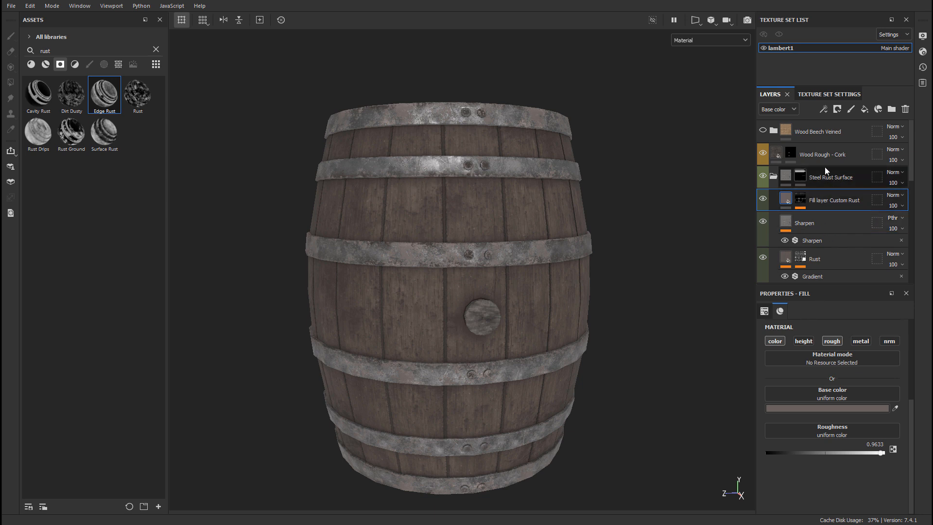
alt+middle_drag(577, 251, 564, 212)
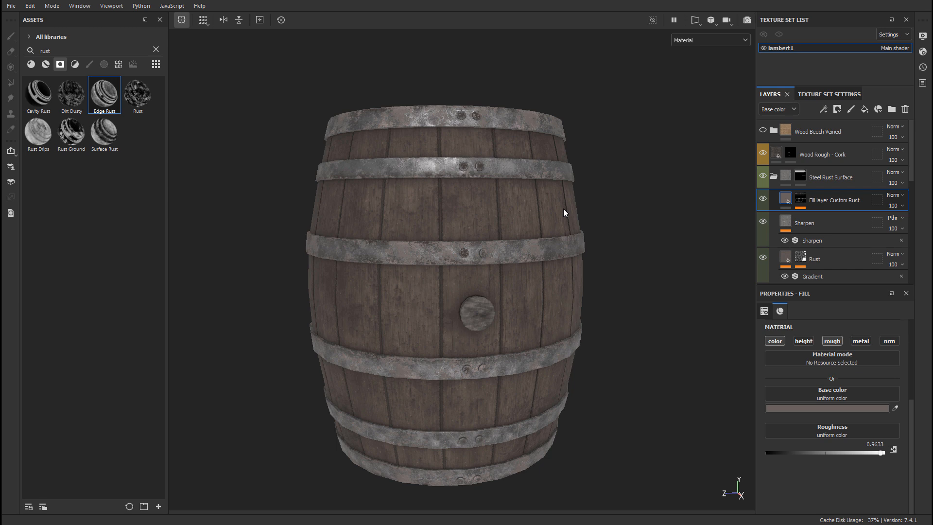
Step: Export the lambert1 textures as 8-bit png with the Unreal Engine 4 (Packed) template to D:/WoLD/Projects-(MyWork)/2022/WoodenBarrelPosts/Textures
click(11, 5)
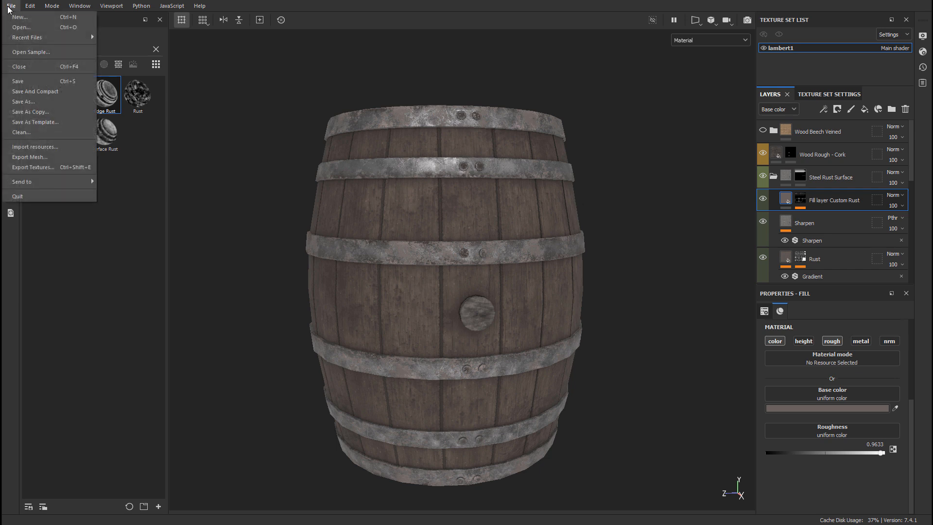
click(49, 167)
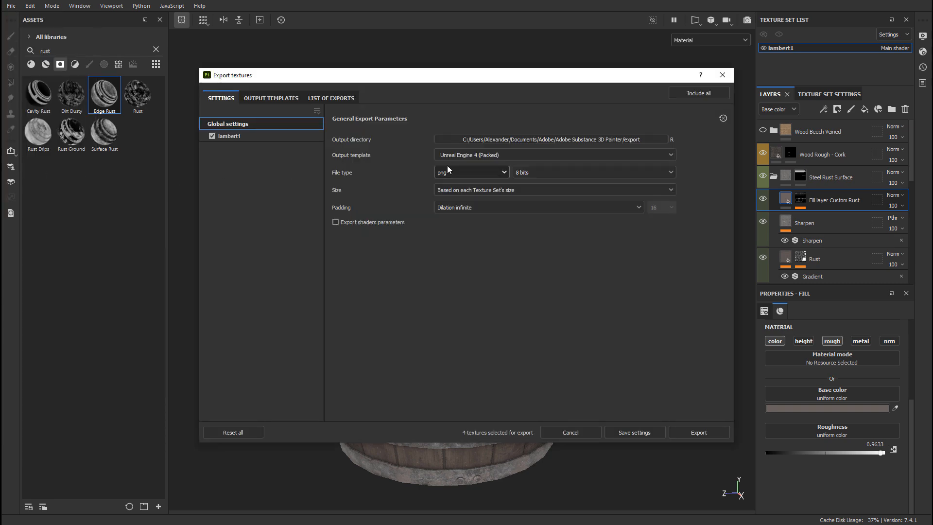
click(486, 142)
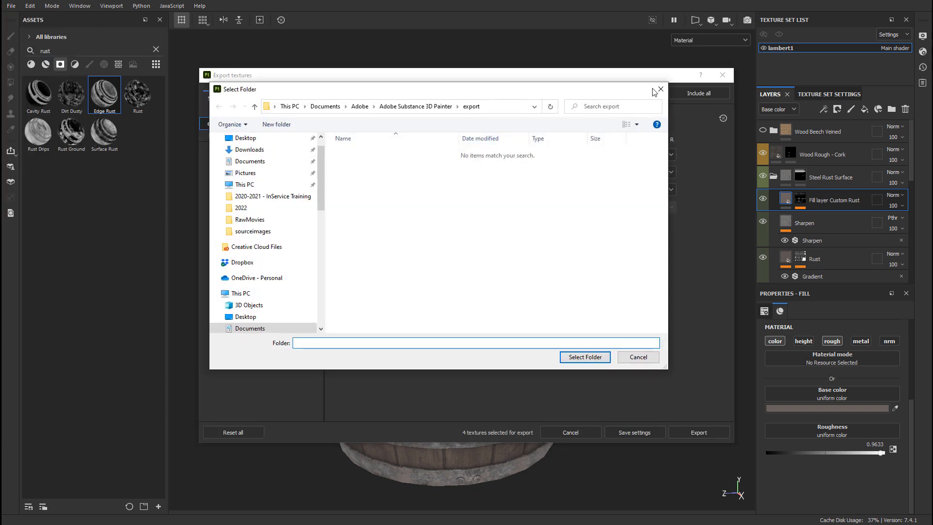
click(654, 92)
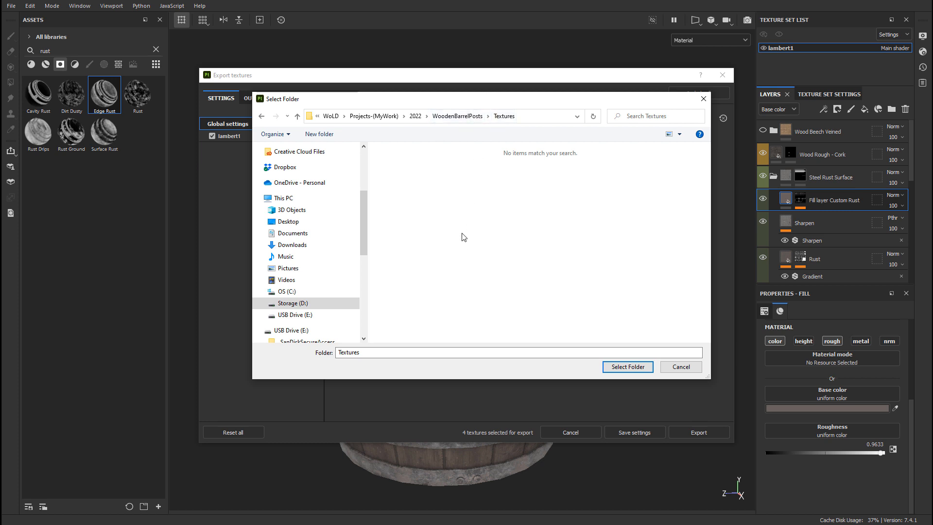
click(627, 366)
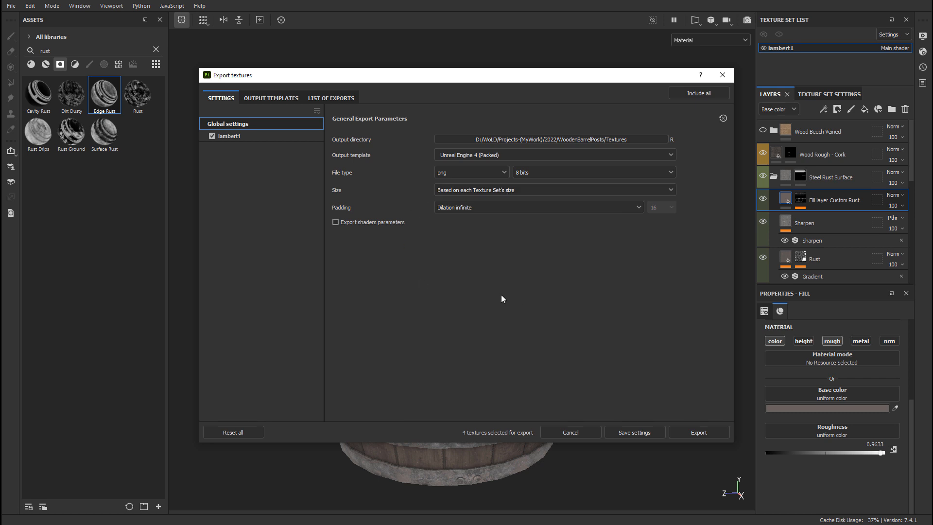
click(237, 136)
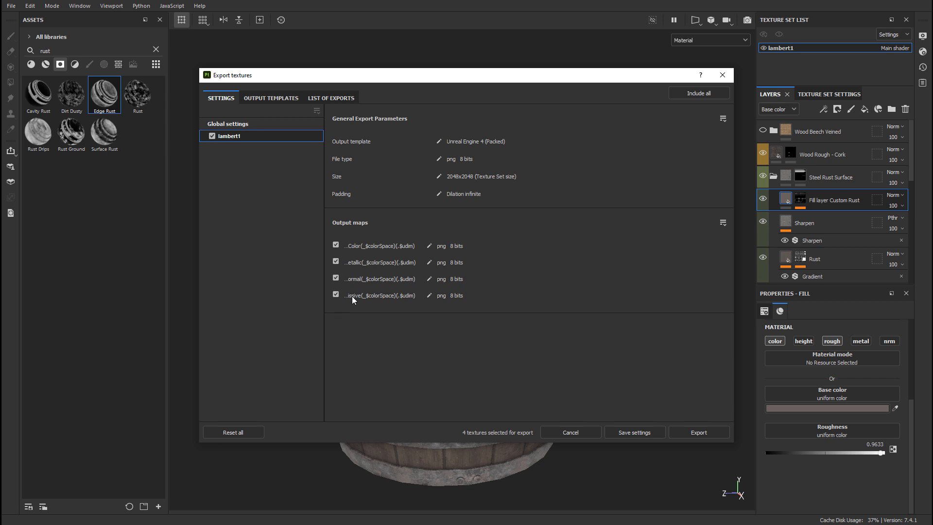
click(704, 433)
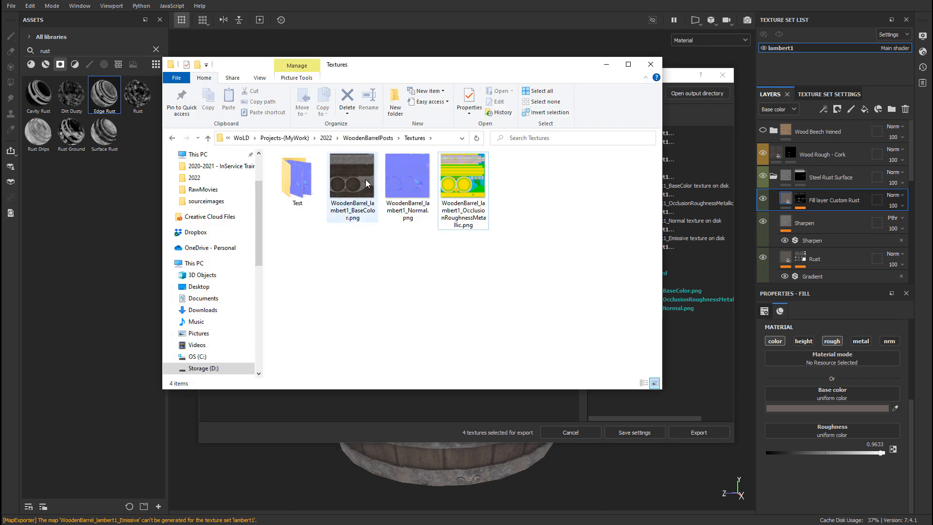
Step: View the exported WoodenBarrel_lambert1_BaseColor.png up close in the image viewer and close it
click(354, 174)
double_click(354, 172)
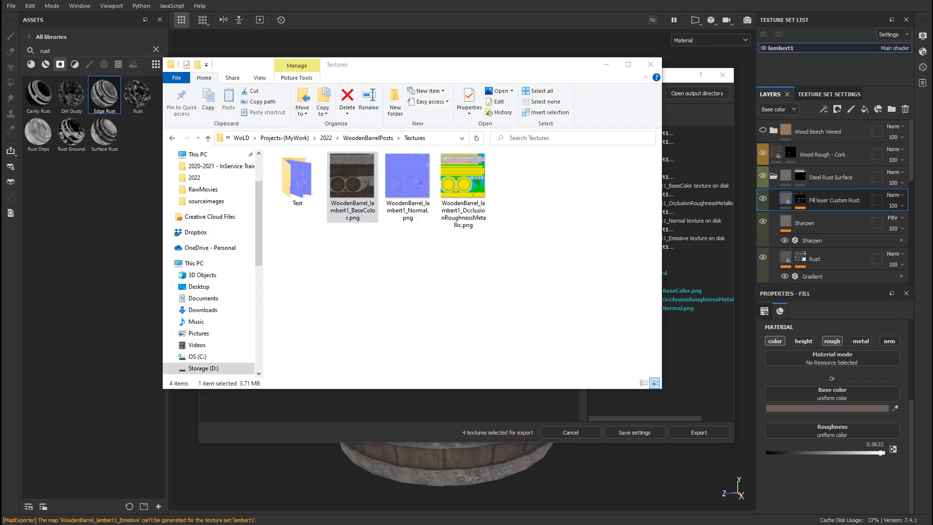
scroll(408, 224, up, 4)
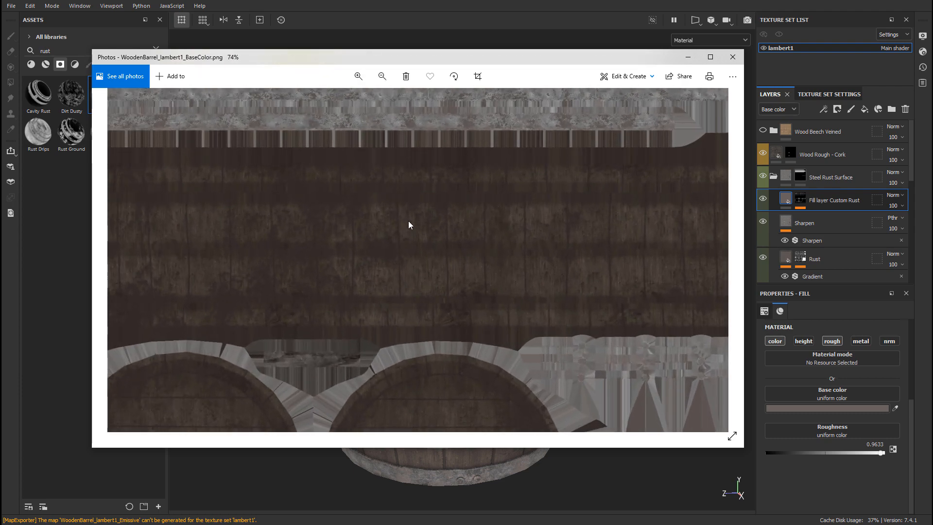
scroll(408, 225, down, 4)
key(alt+F4)
Step: View the exported WoodenBarrel_lambert1_Normal.png up close in the image viewer and close it
click(417, 192)
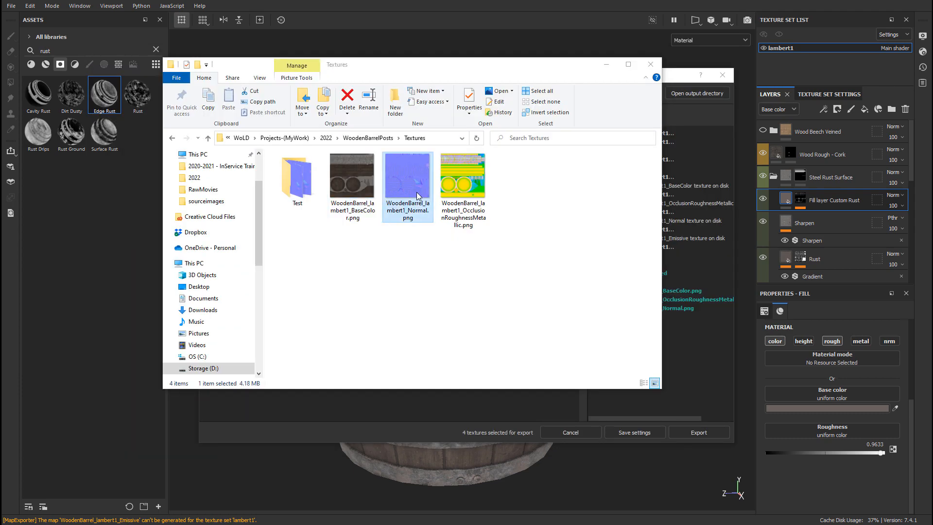
double_click(415, 192)
scroll(431, 227, up, 3)
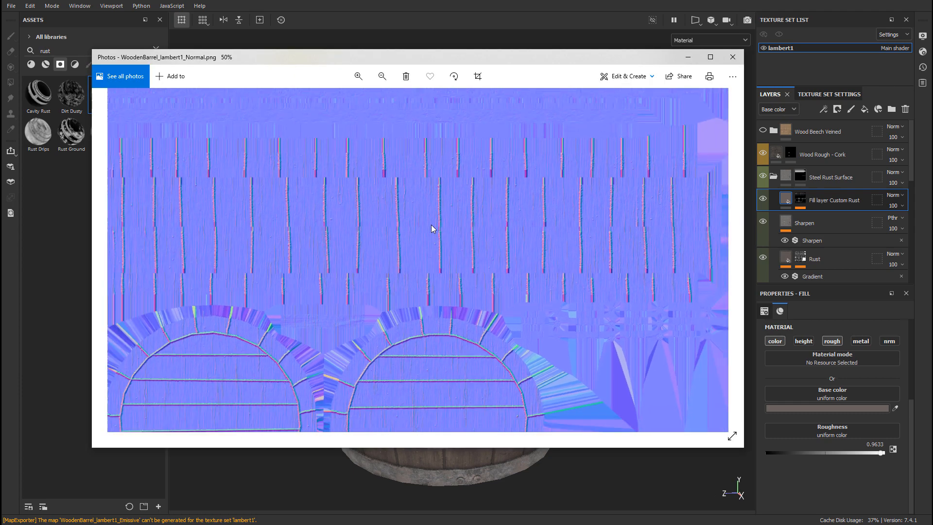
scroll(432, 228, down, 3)
key(alt+F4)
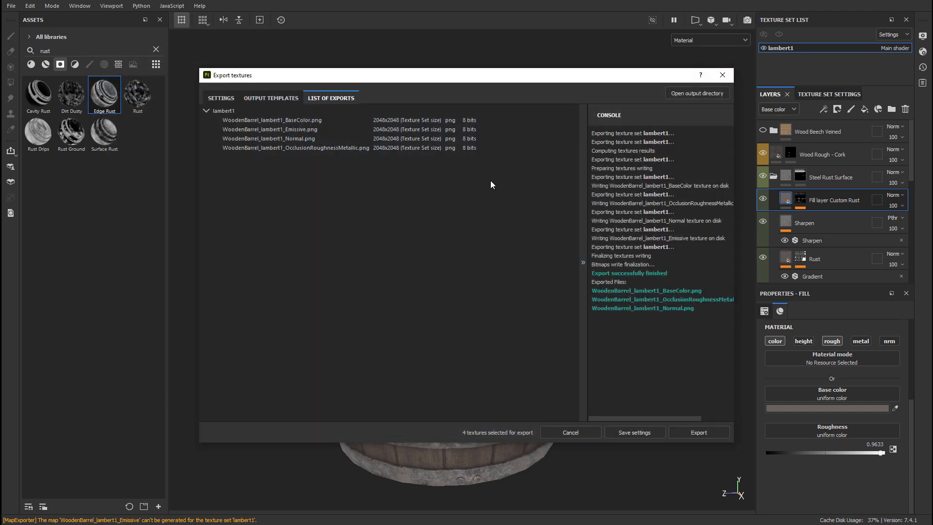
Step: Return to the export folder and view WoodenBarrel_lambert1_OcclusionRoughnessMetallic.png, then close it
key(alt+Tab)
double_click(454, 180)
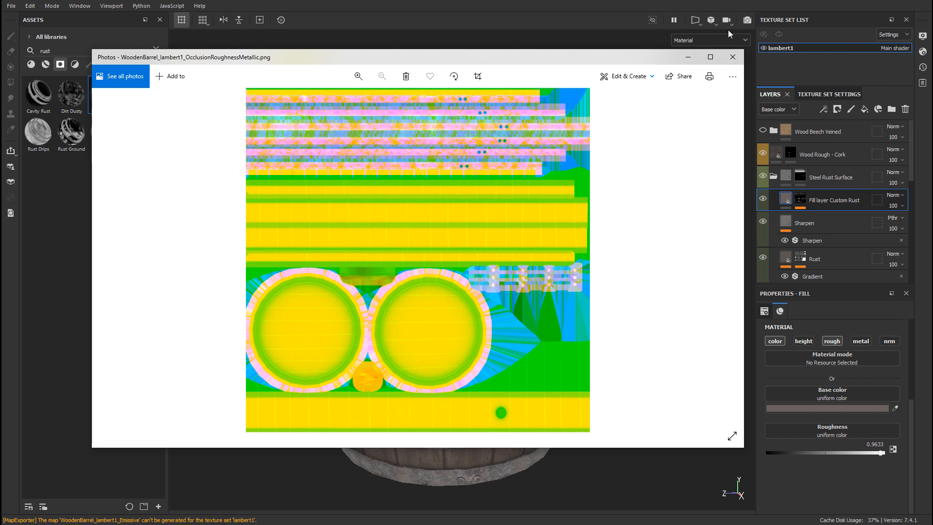
click(733, 57)
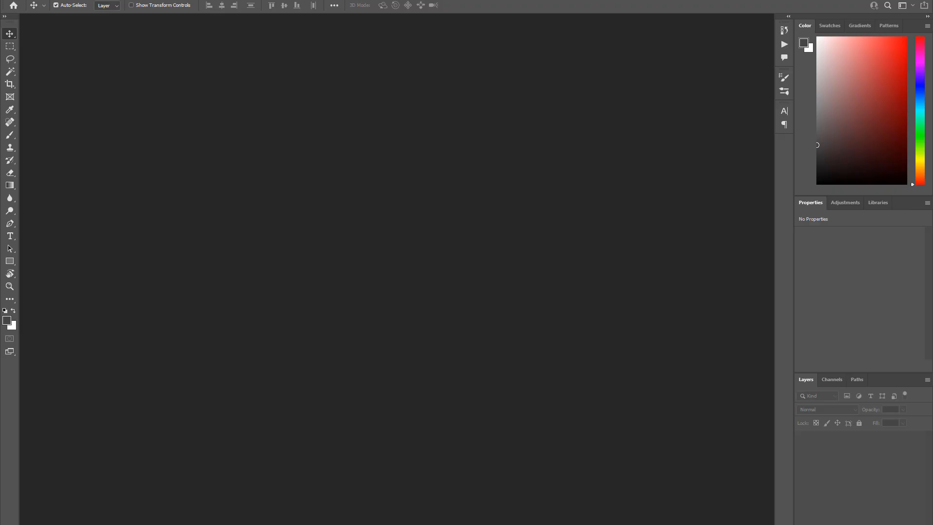
Step: Open WoodenBarrel_lambert1_OcclusionRoughnessMetallic.png in Photoshop and inspect its Red, Green and Blue channels one at a time
drag(553, 208, 341, 232)
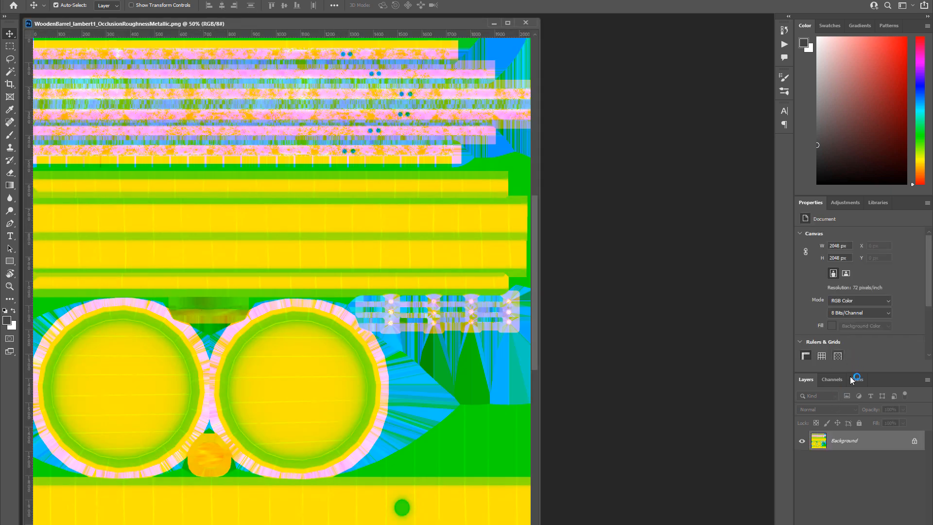
click(831, 380)
click(833, 417)
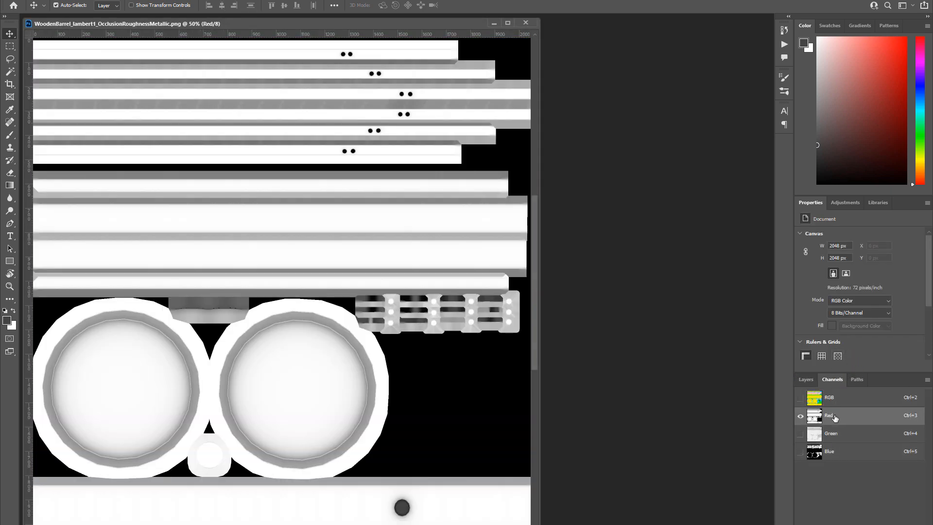
click(847, 438)
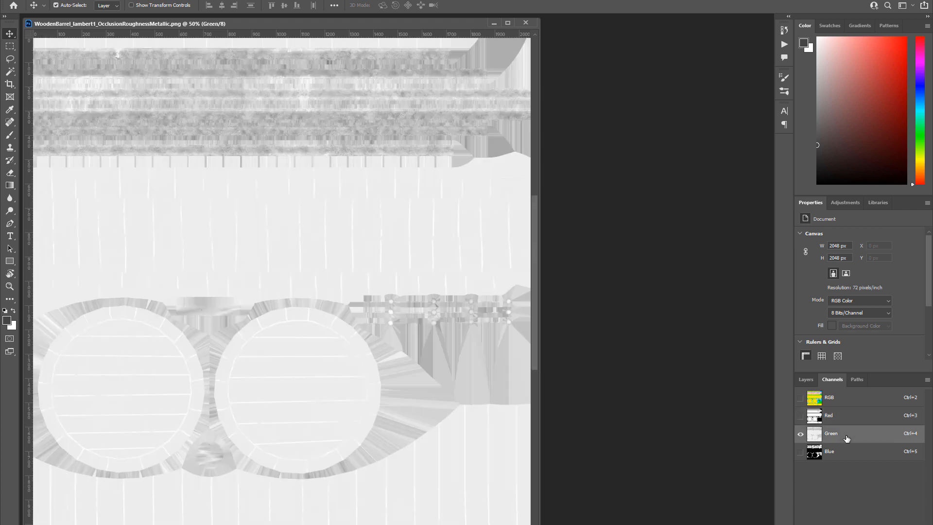
click(837, 454)
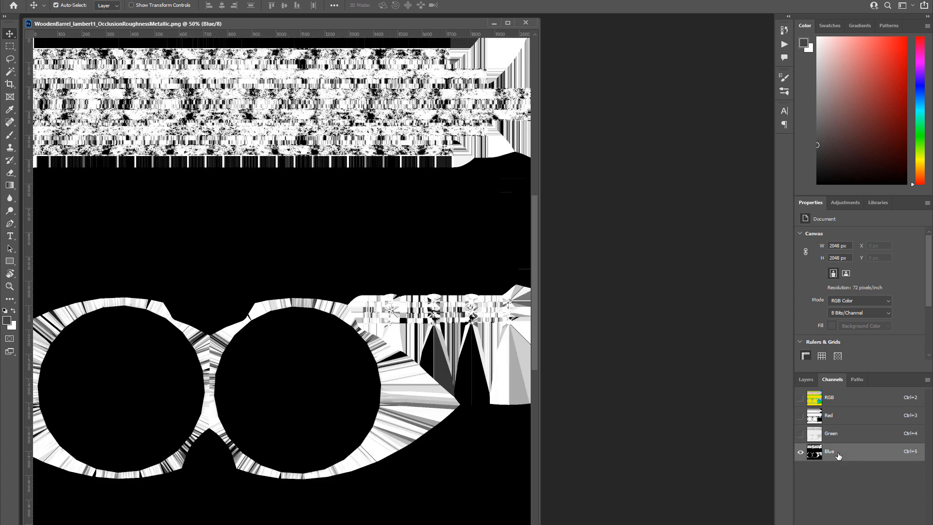
click(842, 418)
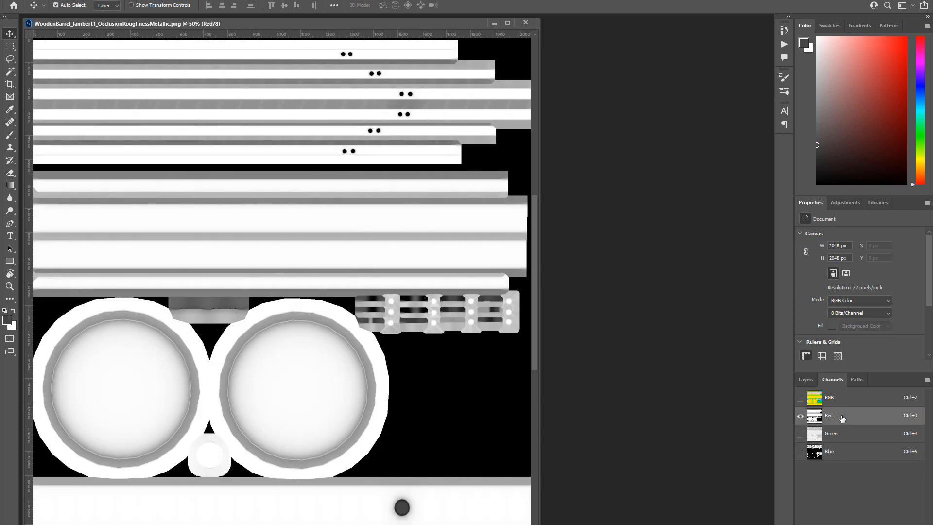
click(842, 436)
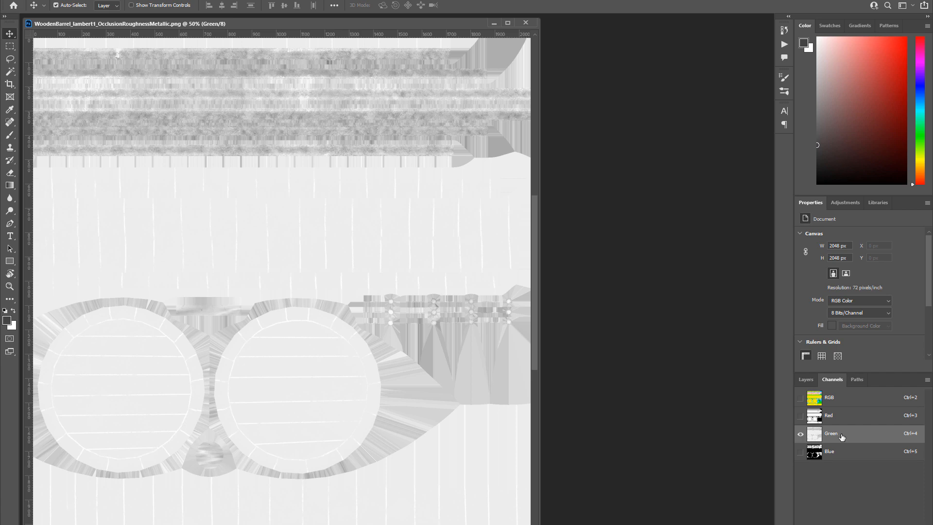
click(838, 453)
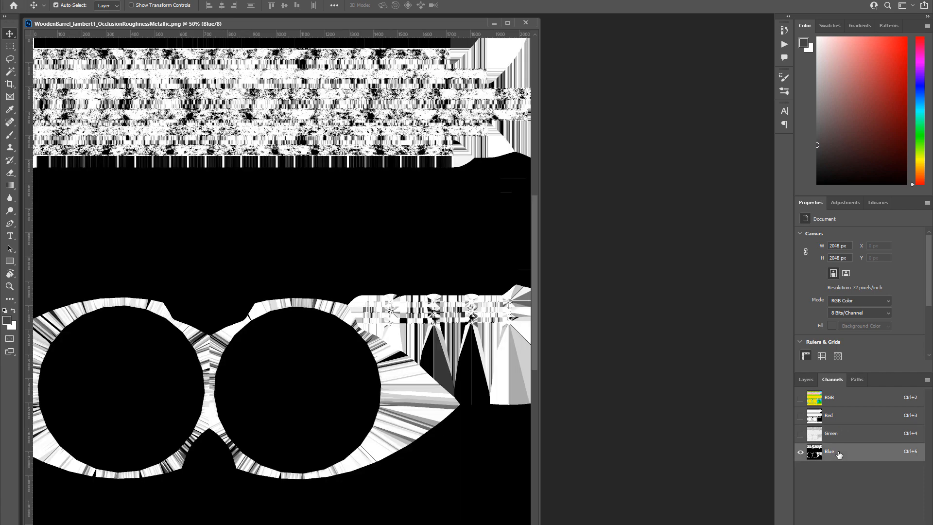